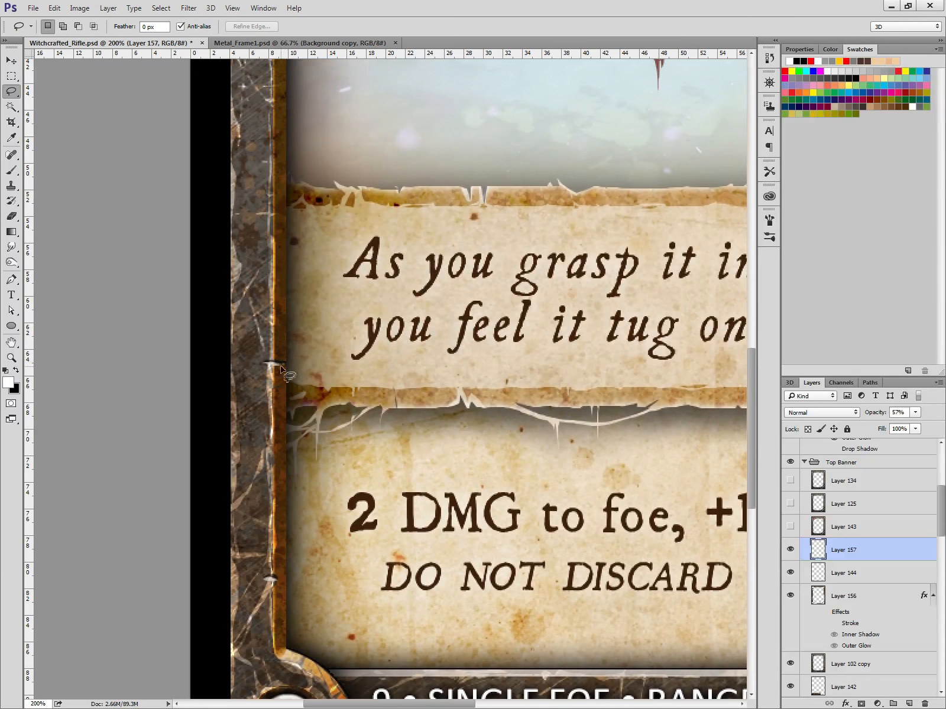
Examine the metal frame's edges, rivets and scratches on the Witchcrafted Rifle card.
scroll(278, 363, down, 5)
scroll(278, 364, right, 1)
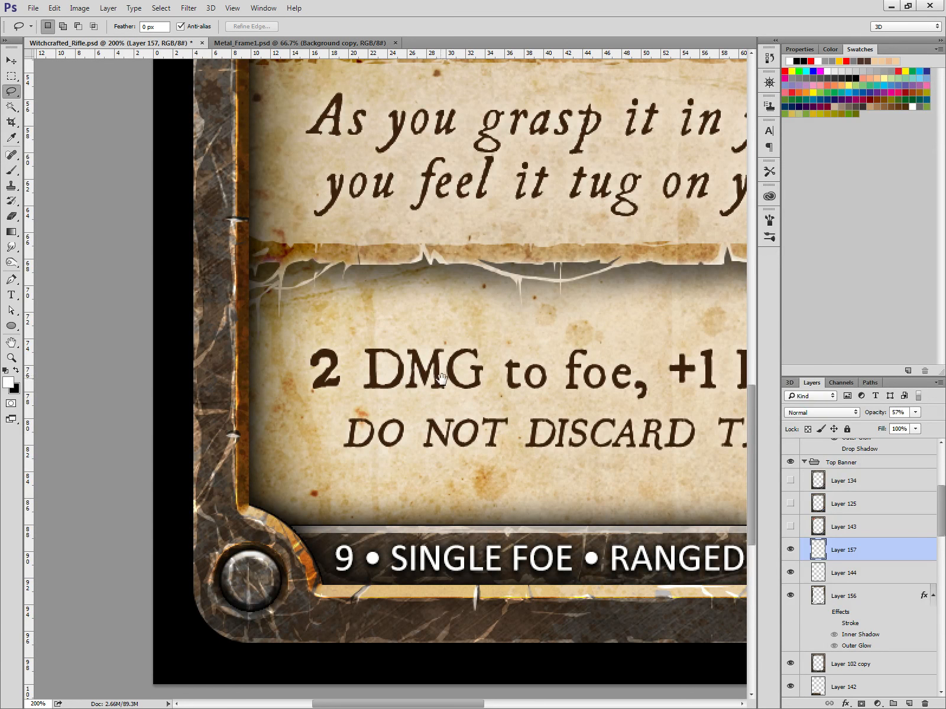
scroll(433, 454, up, 5)
scroll(433, 454, right, 1)
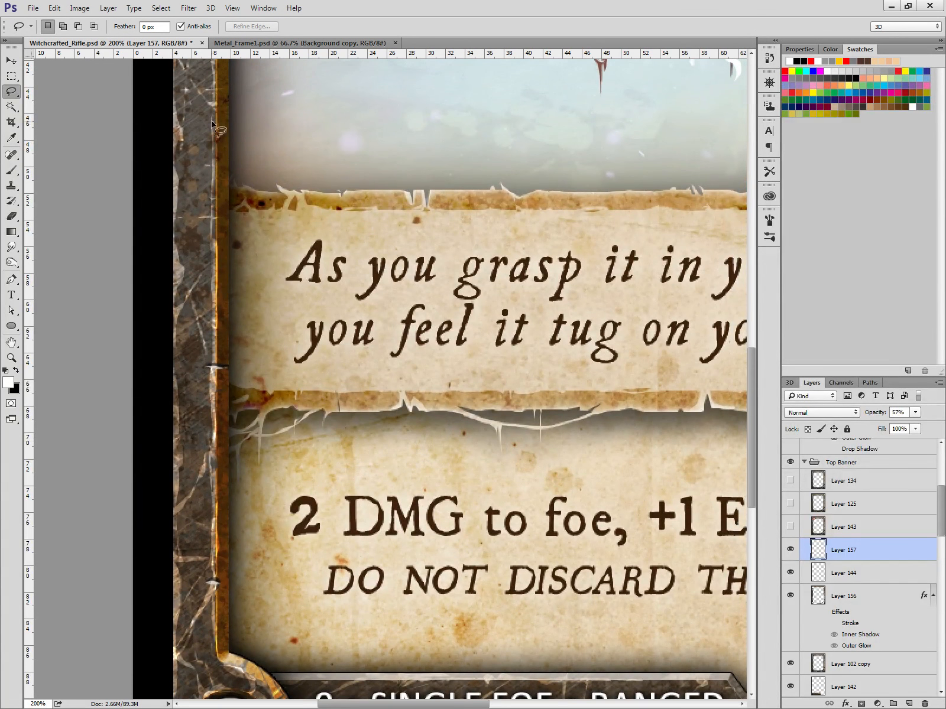
drag(392, 426, 176, 583)
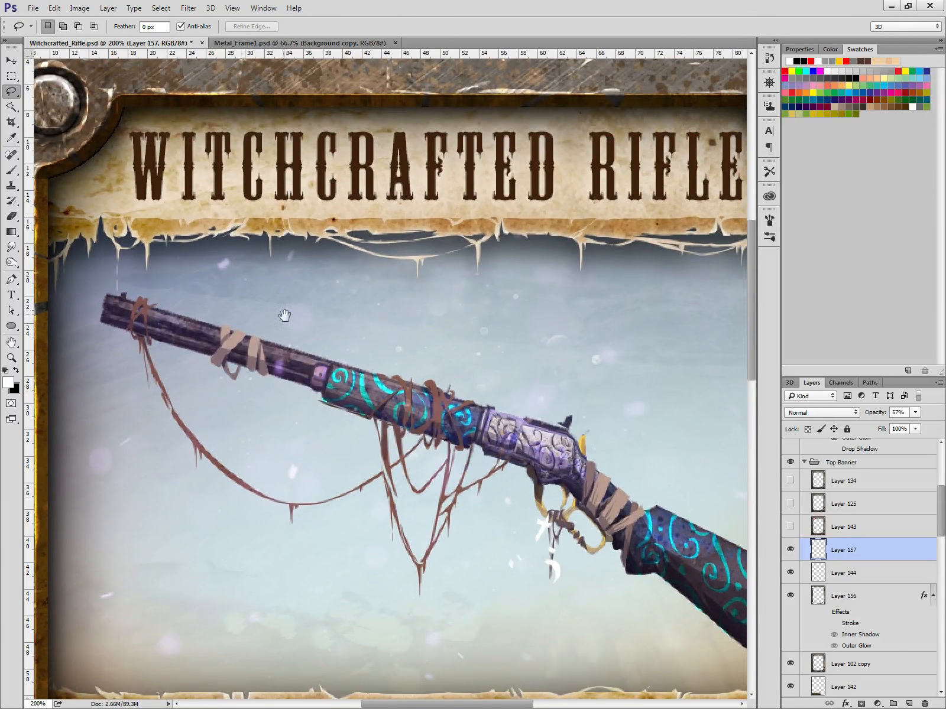
Switch to the Metal_Frame1.psd document, step back in its history to the unmerged layers and clear the selection.
click(317, 45)
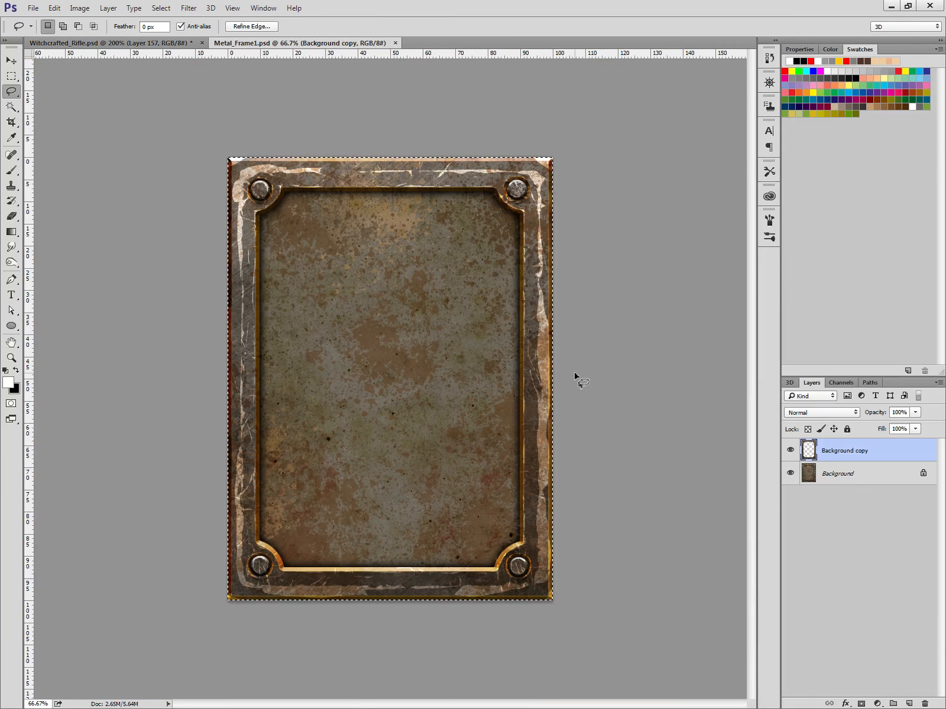
key(ctrl+d)
key(ctrl+alt+z)
key(ctrl+alt+z)
key(ctrl+alt+z)
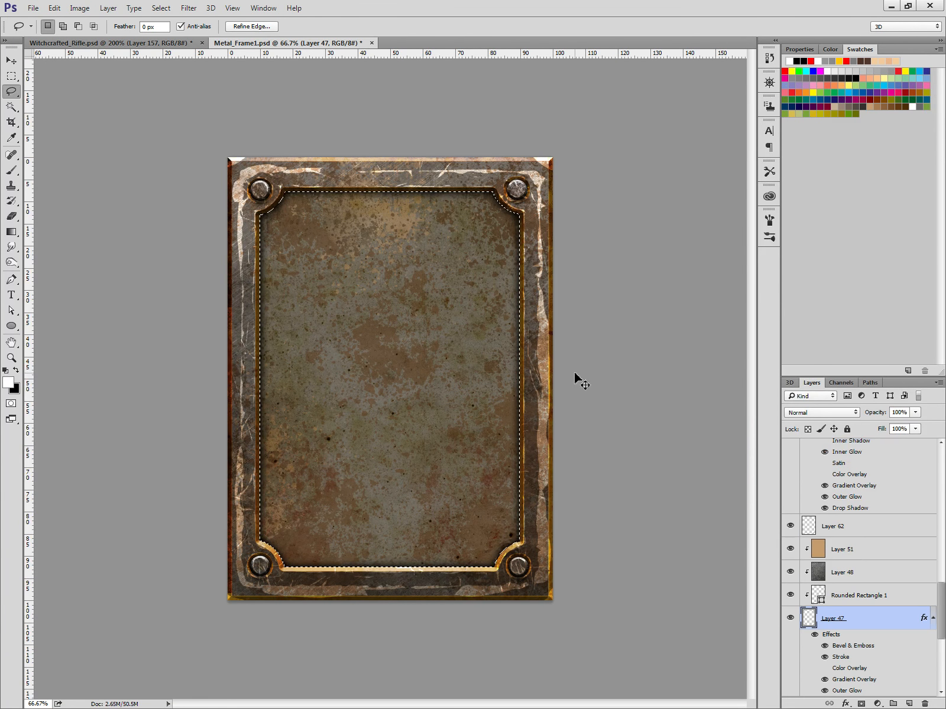
key(ctrl+d)
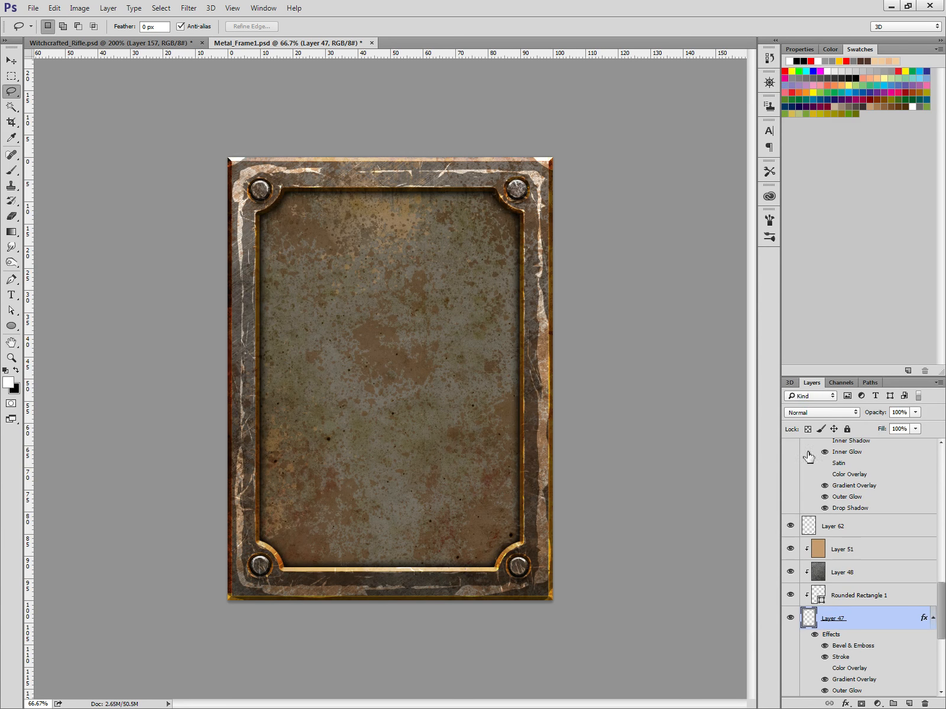
Hide Rounded Rectangle 1, Layer 48, Layer 51, Layer 62 and the rivets on Layer 50 copy.
scroll(875, 602, down, 3)
scroll(866, 556, up, 3)
scroll(864, 556, down, 1)
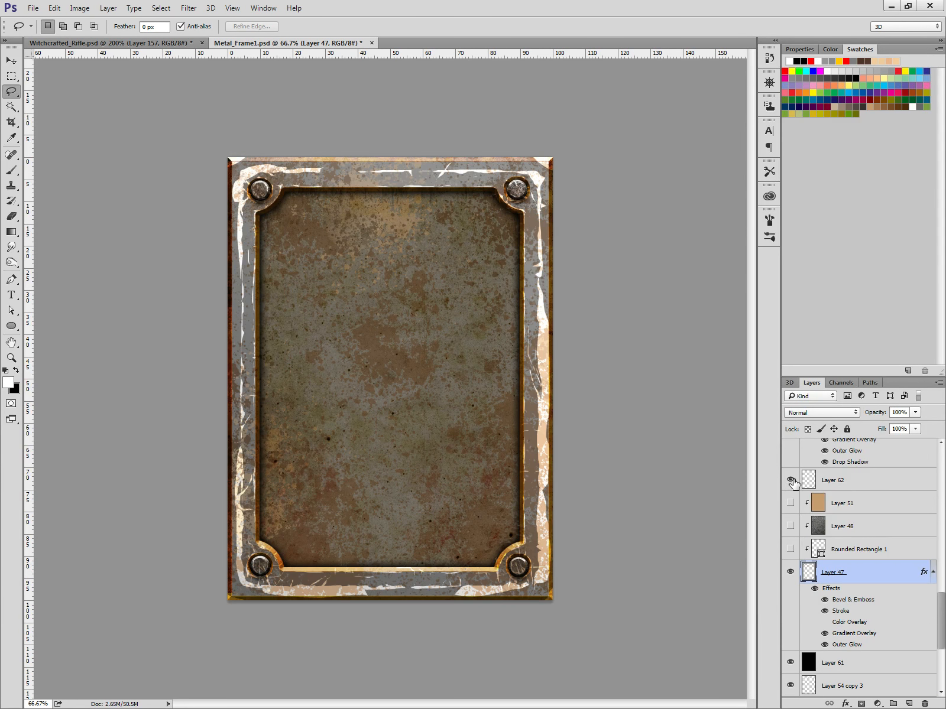
scroll(794, 483, up, 4)
click(792, 503)
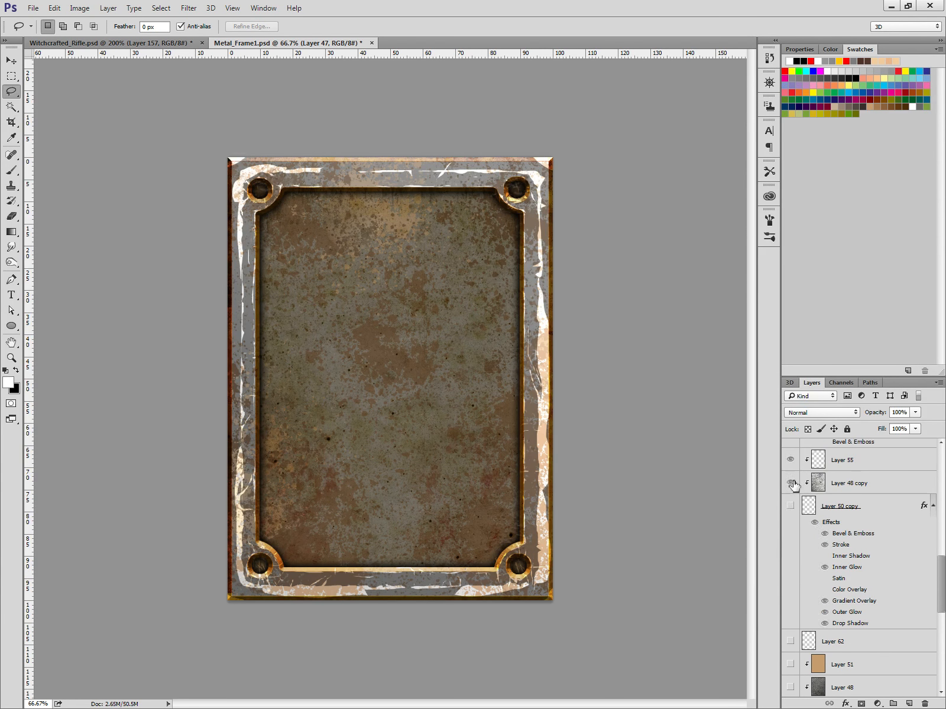
click(793, 504)
click(792, 503)
Hide Layer 52, Layer 53, Layer 57, the Hue/Saturation 1 adjustment and the rust texture on Layer 50.
scroll(793, 509, up, 6)
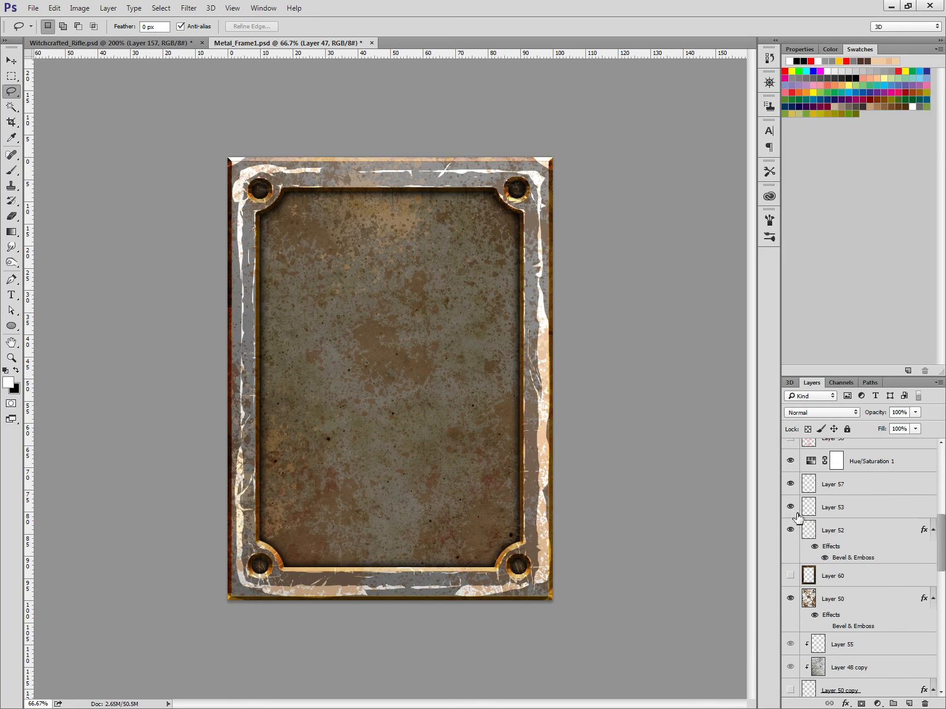
click(791, 528)
click(791, 507)
click(791, 484)
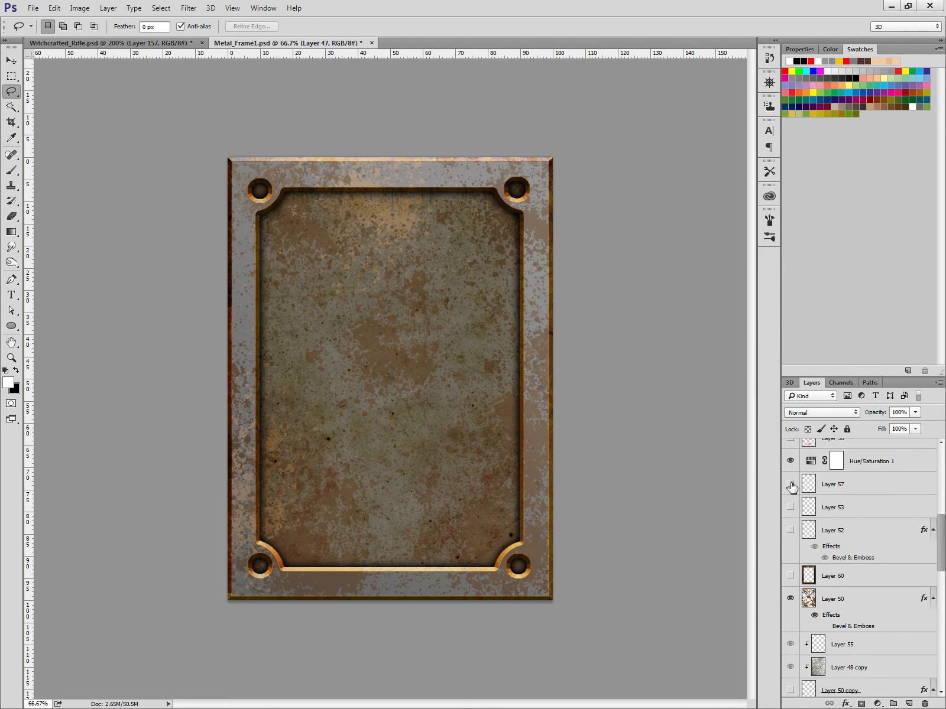
scroll(819, 512, up, 2)
scroll(818, 521, down, 2)
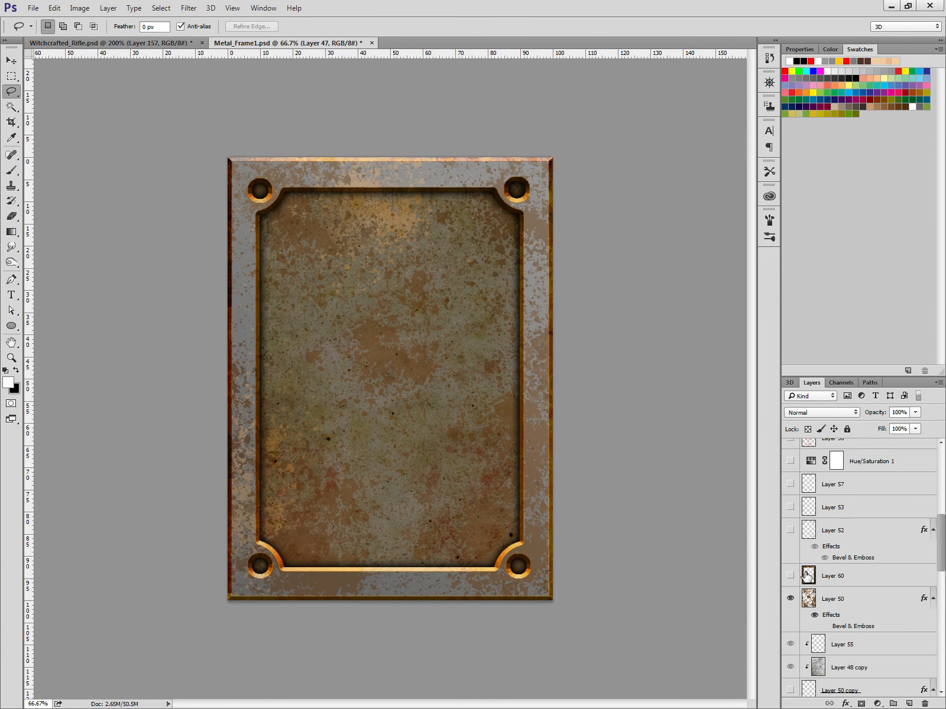
click(791, 599)
scroll(838, 602, down, 10)
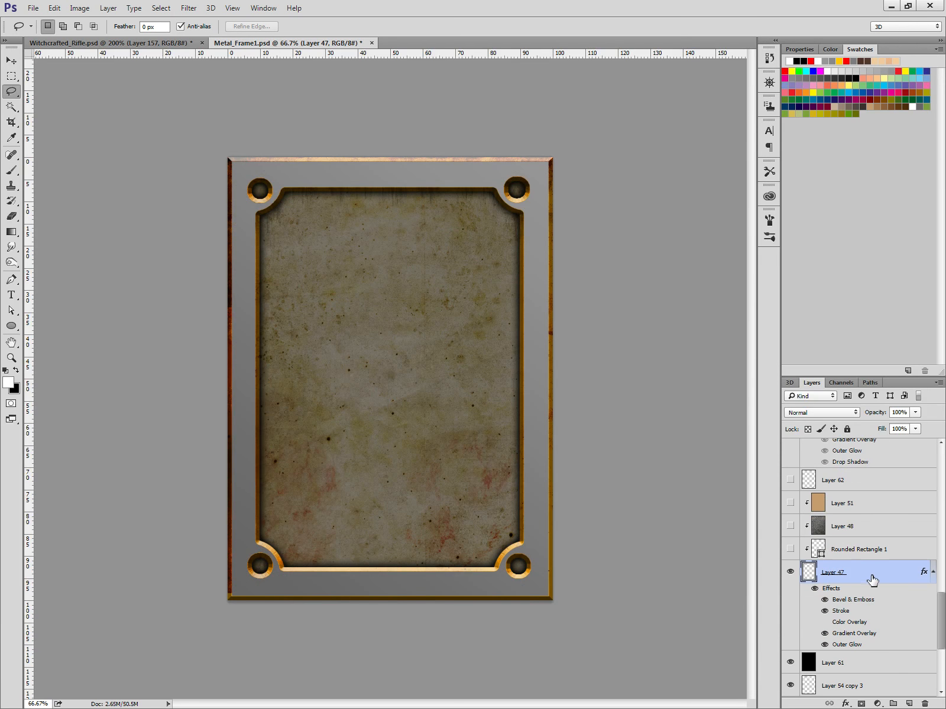
Draw a circle about 315 px in diameter with the Ellipse tool directly above Layer 61.
click(13, 327)
drag(305, 468, 460, 278)
key(ctrl+z)
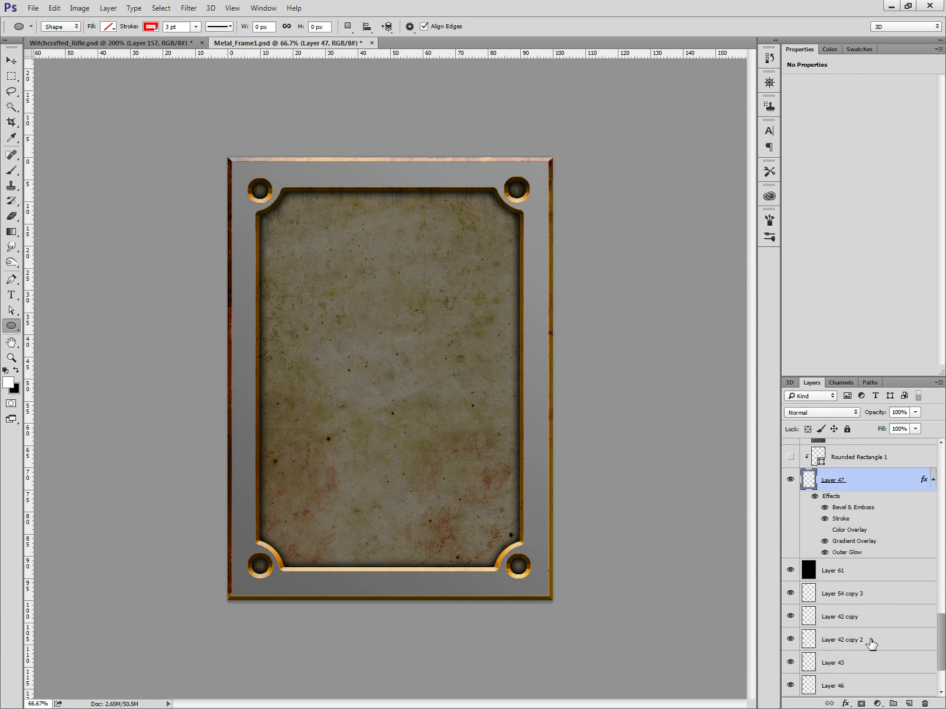
click(874, 574)
drag(350, 465, 472, 297)
Give the circle a grey fill with no stroke and centre it horizontally in the frame, at about X 254 px, Y 494 px.
click(108, 28)
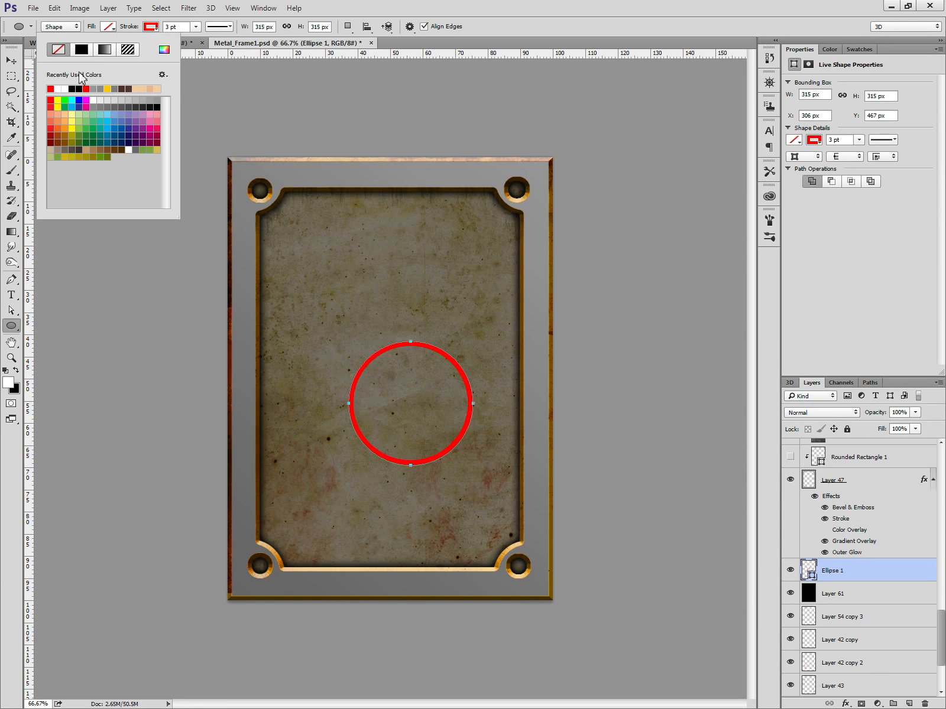
click(96, 109)
click(152, 26)
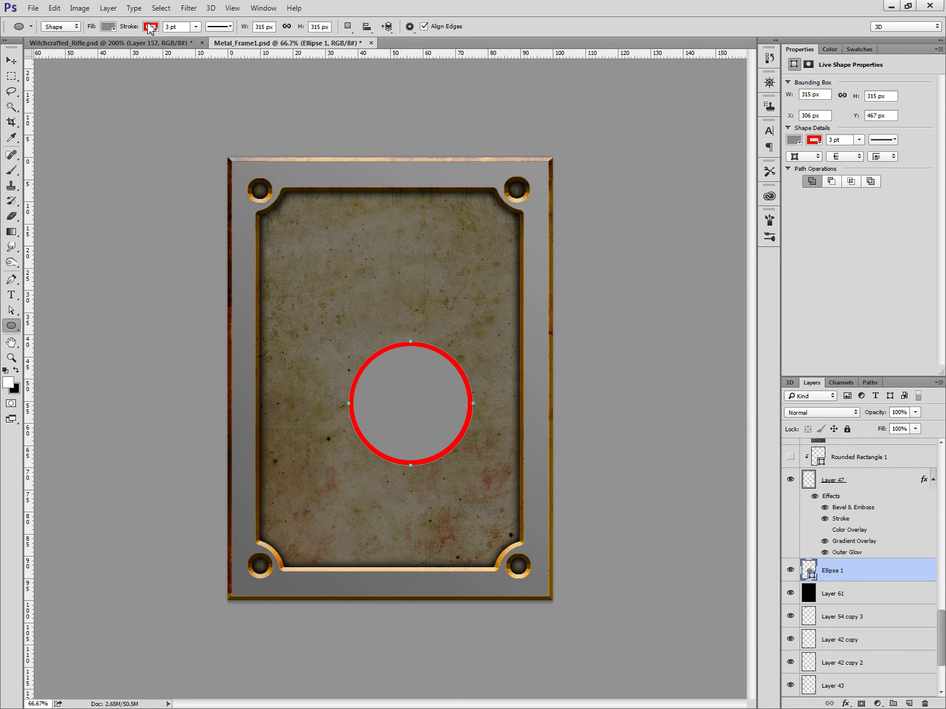
click(101, 49)
click(11, 60)
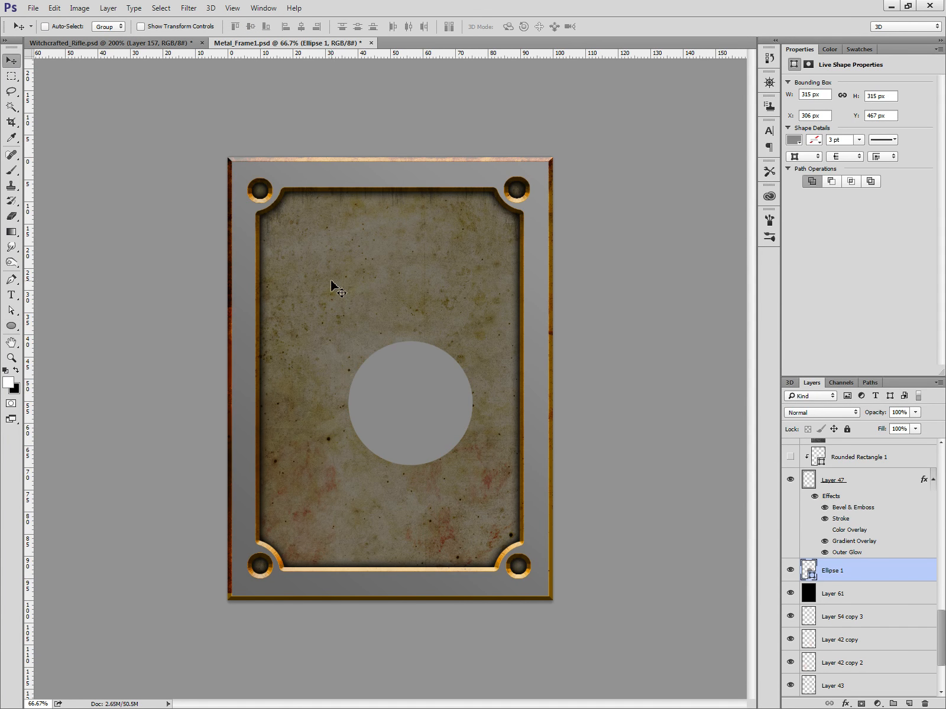
drag(411, 407, 391, 418)
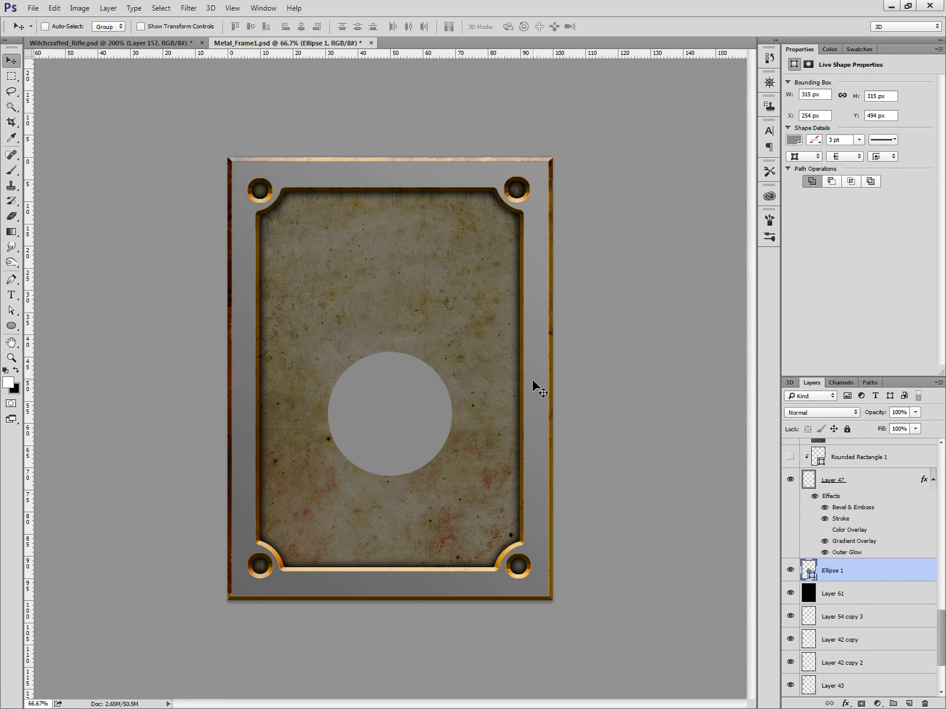
Add a Bevel & Emboss style to the circle with Chisel Hard technique, 490% depth and 18 px size.
key(space)
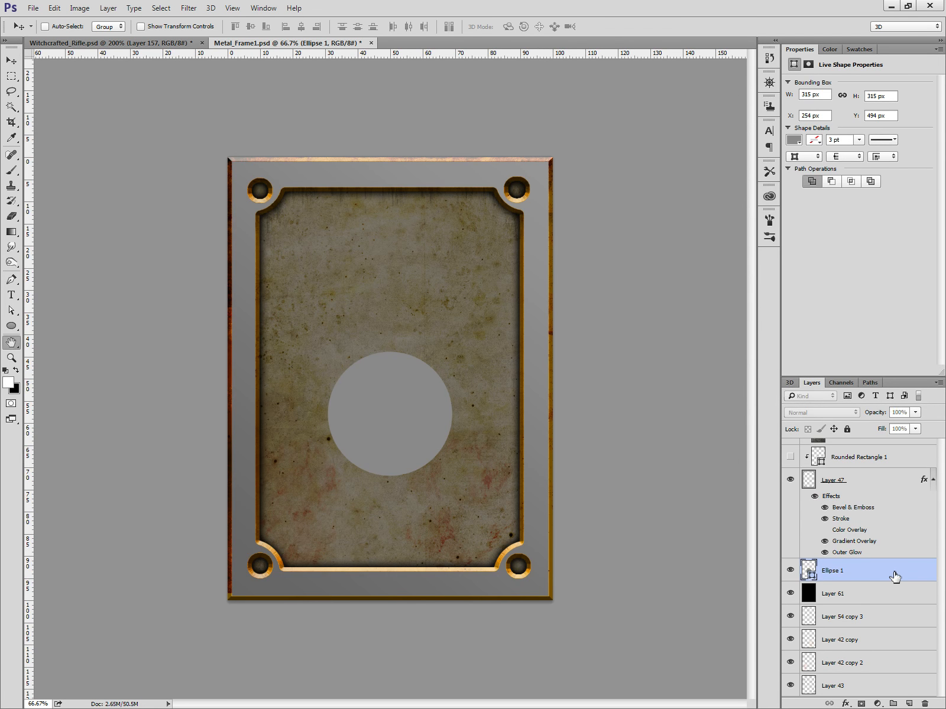
drag(0, 111, 658, 218)
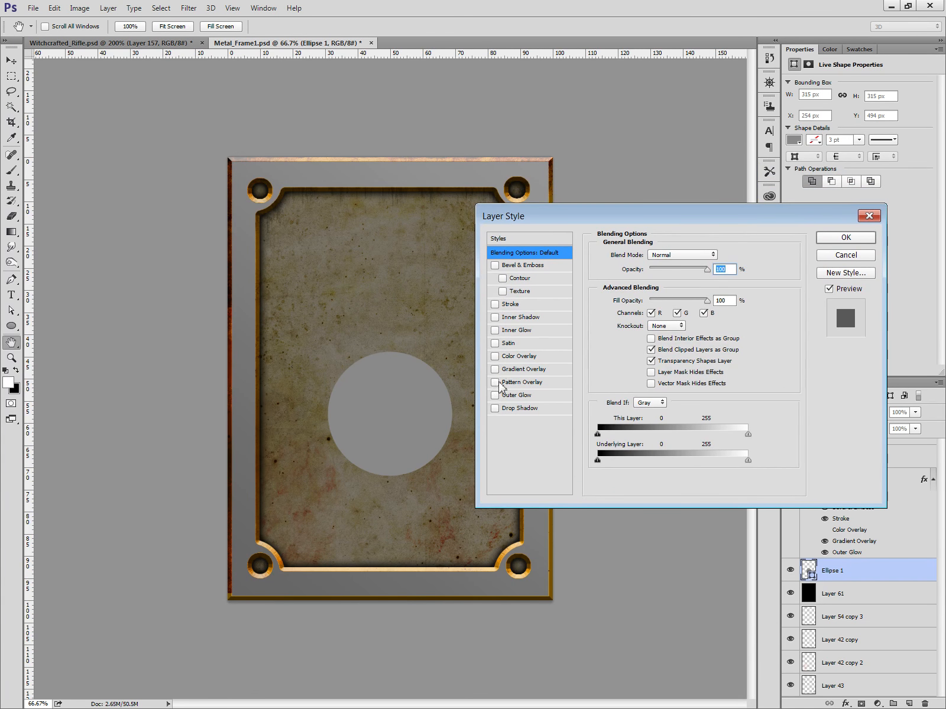
click(496, 266)
click(566, 270)
click(663, 270)
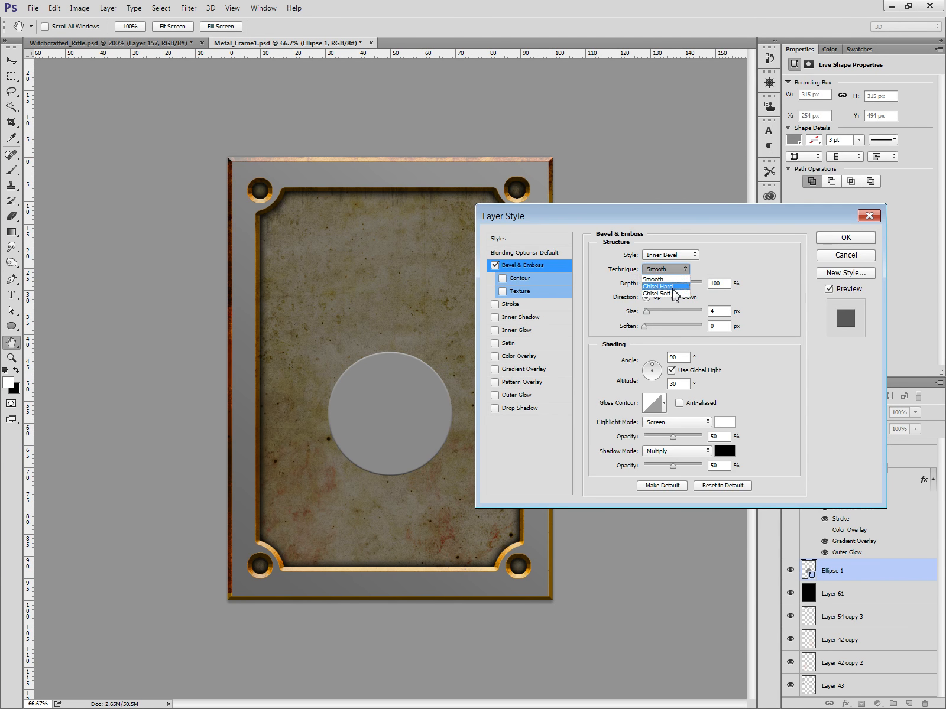
click(668, 286)
mouse_move(646, 316)
mouse_down()
mouse_move(653, 287)
mouse_move(686, 297)
mouse_move(674, 295)
mouse_up()
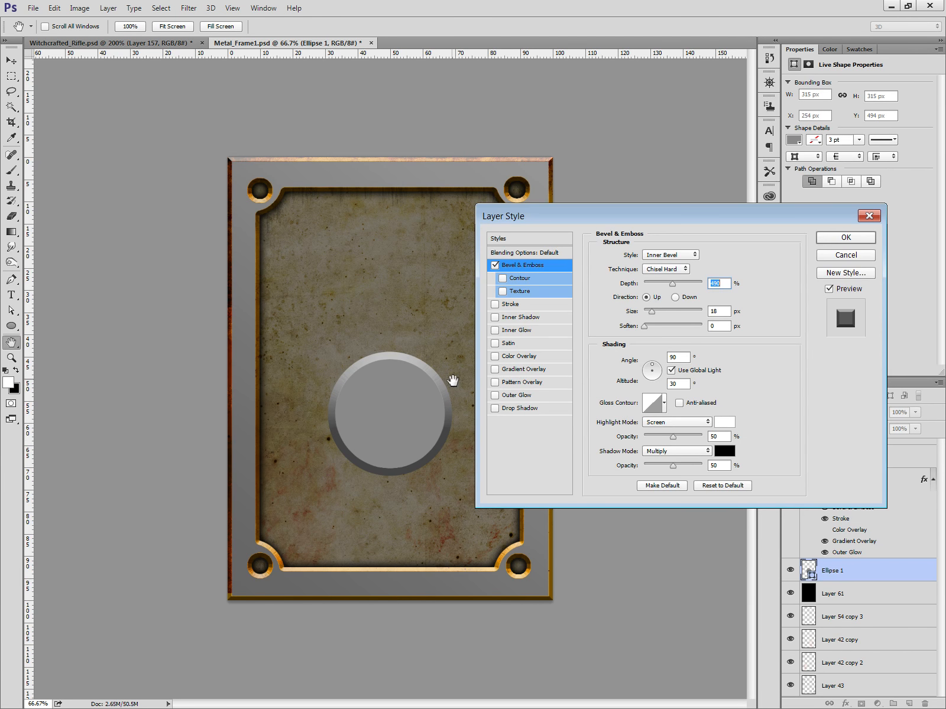
Try softening the circle's bevel and return Soften to 0 px.
ctrl+click(453, 381)
ctrl+click(453, 380)
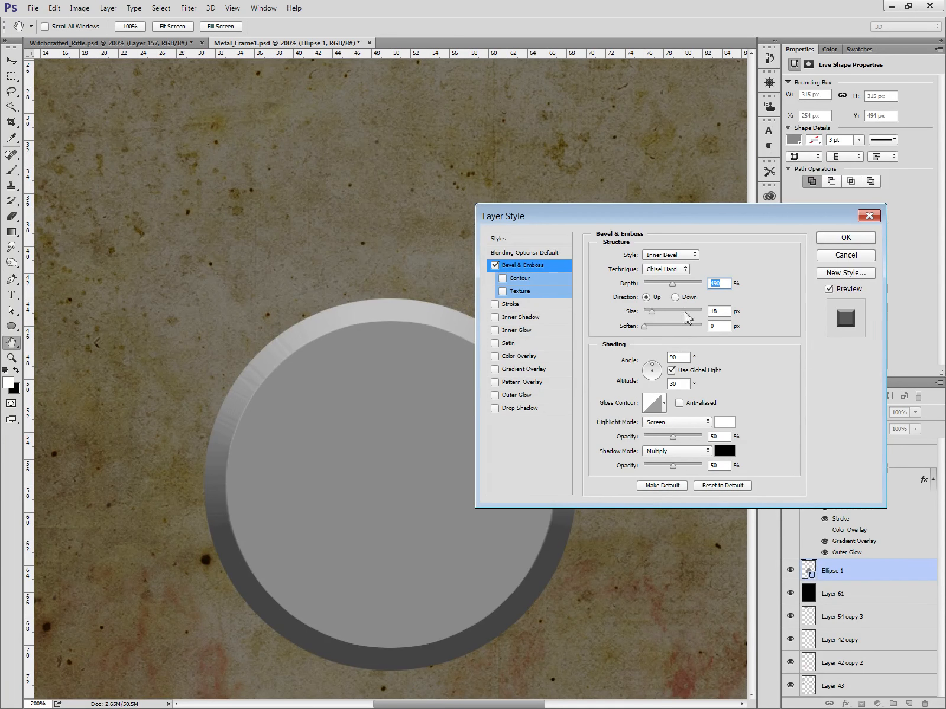
drag(646, 327, 656, 329)
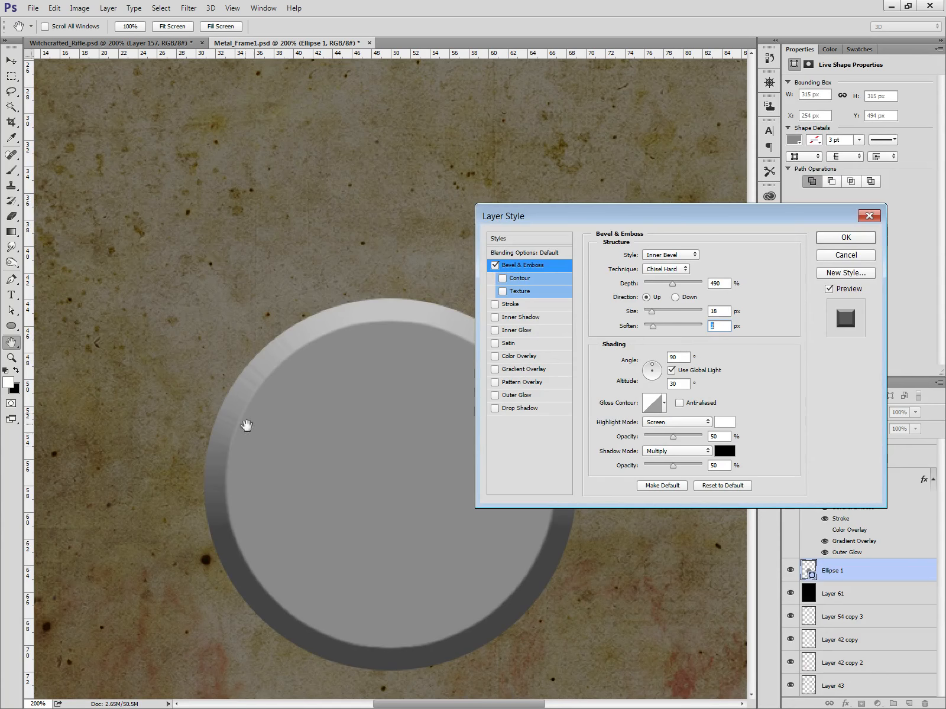
drag(654, 328, 636, 328)
Add a Drop Shadow to the circle with a distance of about 10 px and a size of 13 px.
click(494, 409)
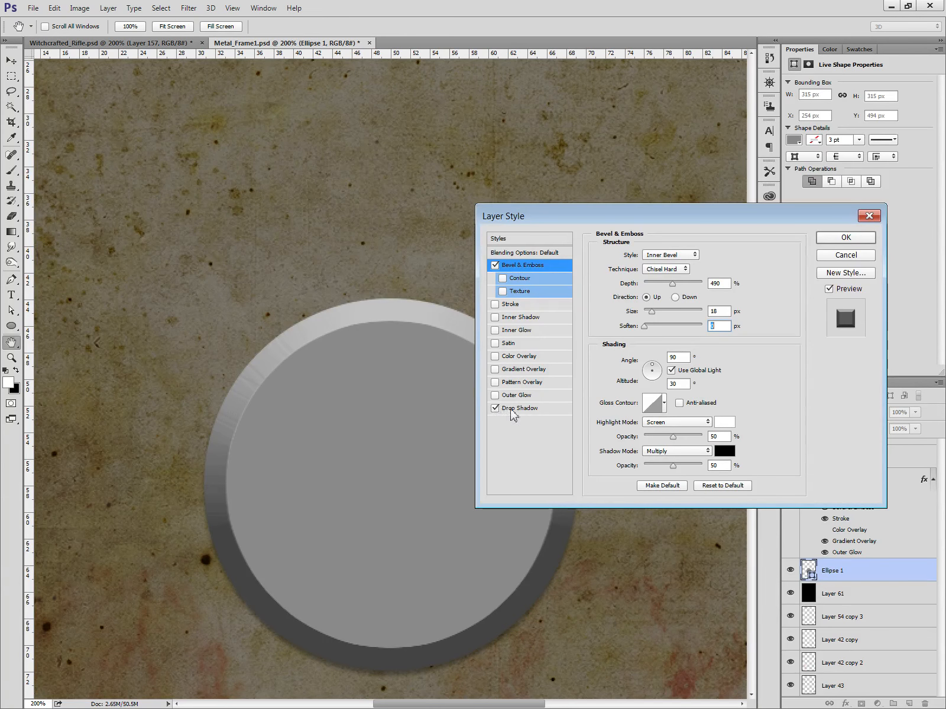
click(520, 409)
click(500, 409)
click(549, 410)
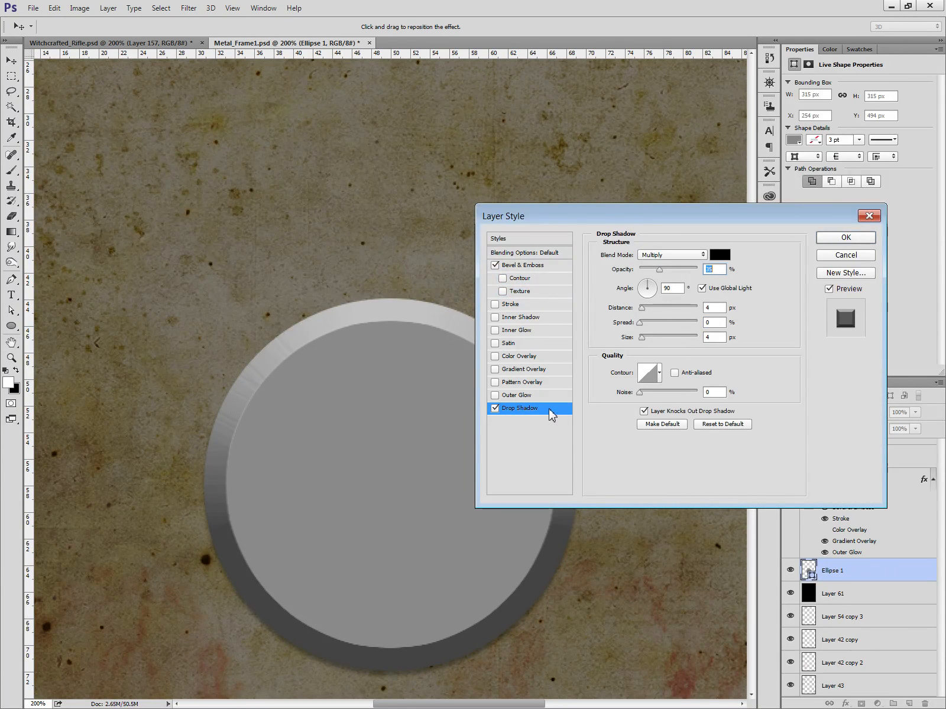
mouse_move(656, 309)
mouse_down()
mouse_move(648, 345)
mouse_move(648, 313)
mouse_up()
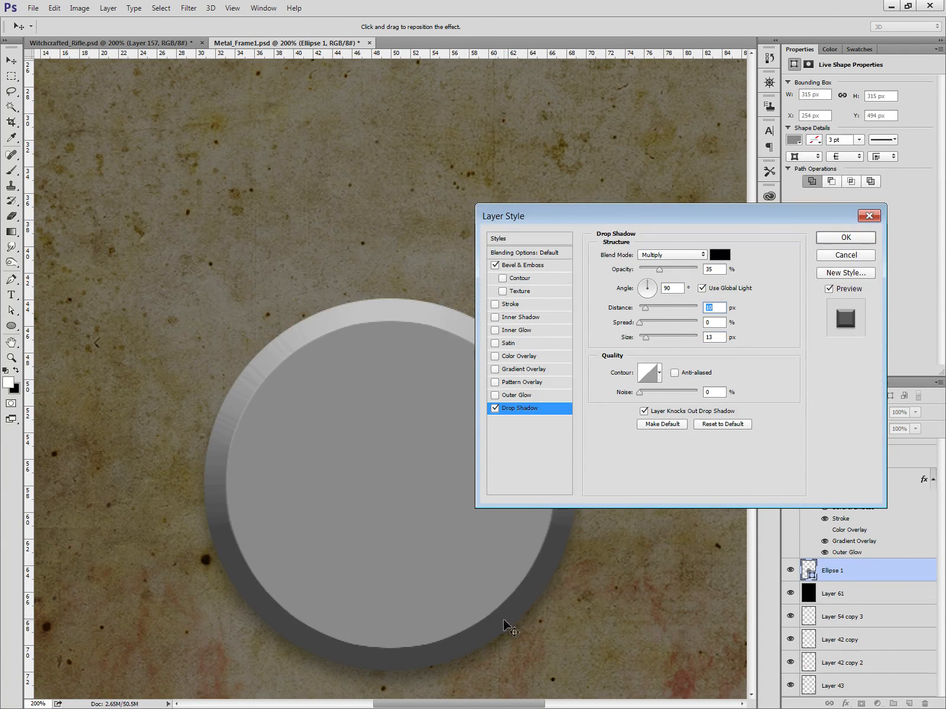
Add an Inner Shadow to the circle without global light, at a -90° angle, 0 px distance and about 6 px size.
click(495, 318)
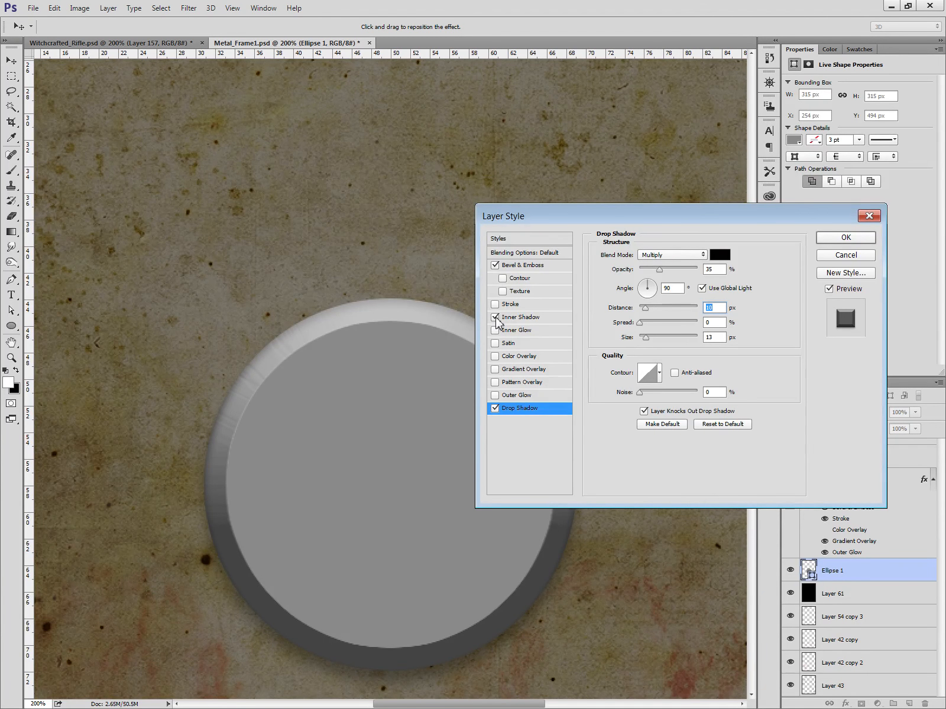
click(520, 318)
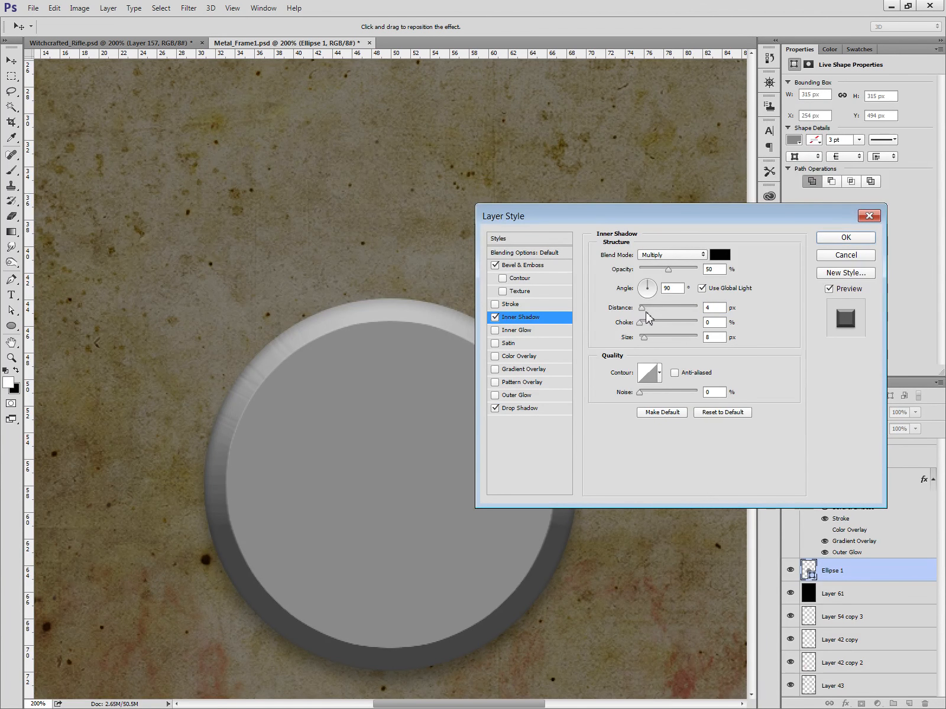
drag(643, 314, 622, 314)
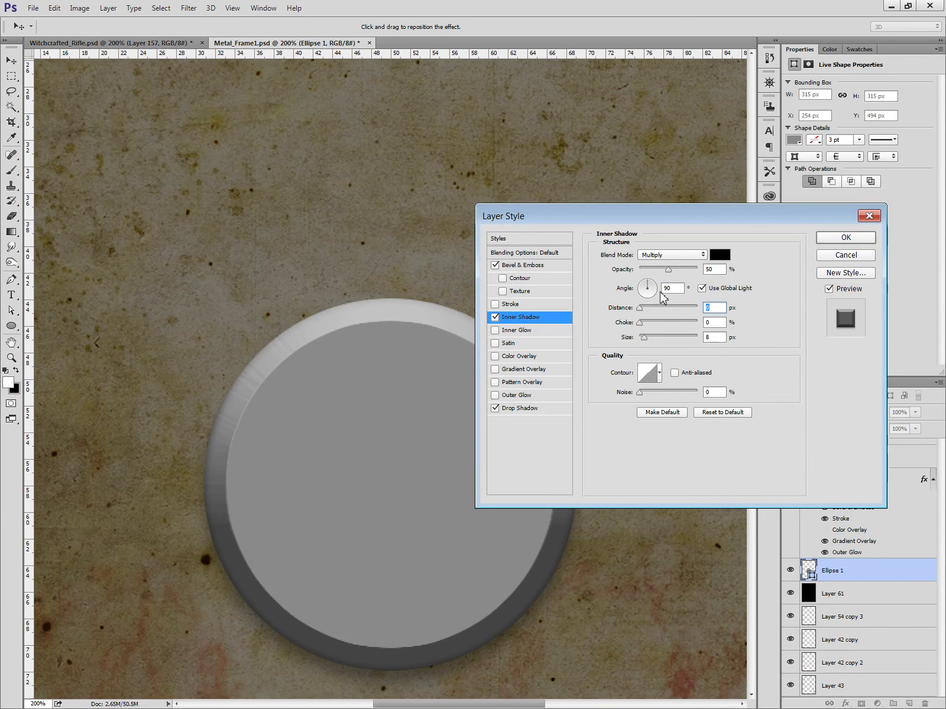
drag(640, 309, 645, 316)
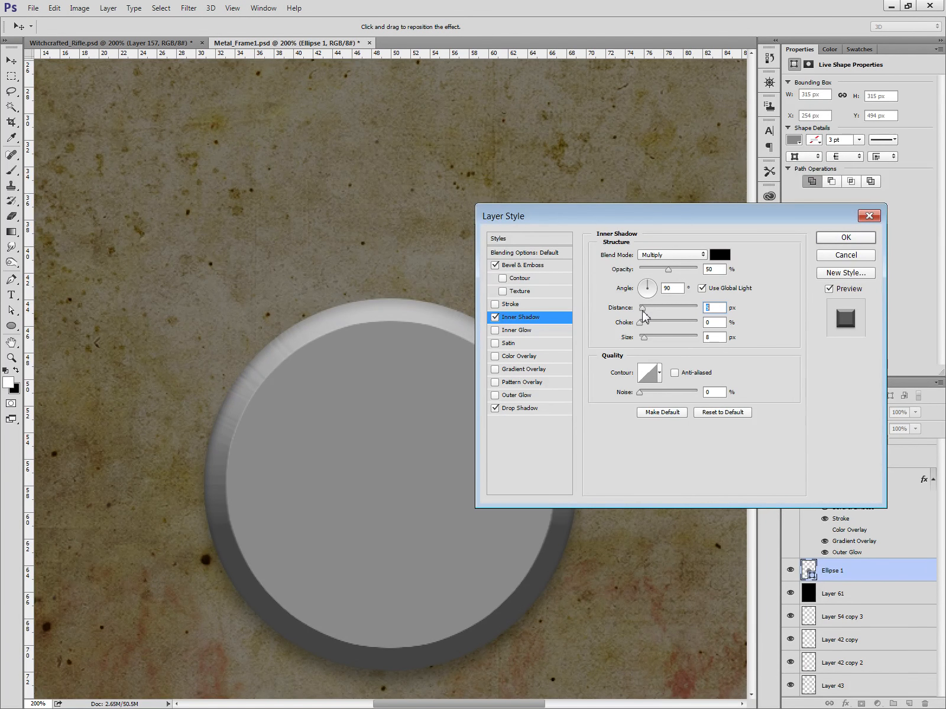
click(700, 288)
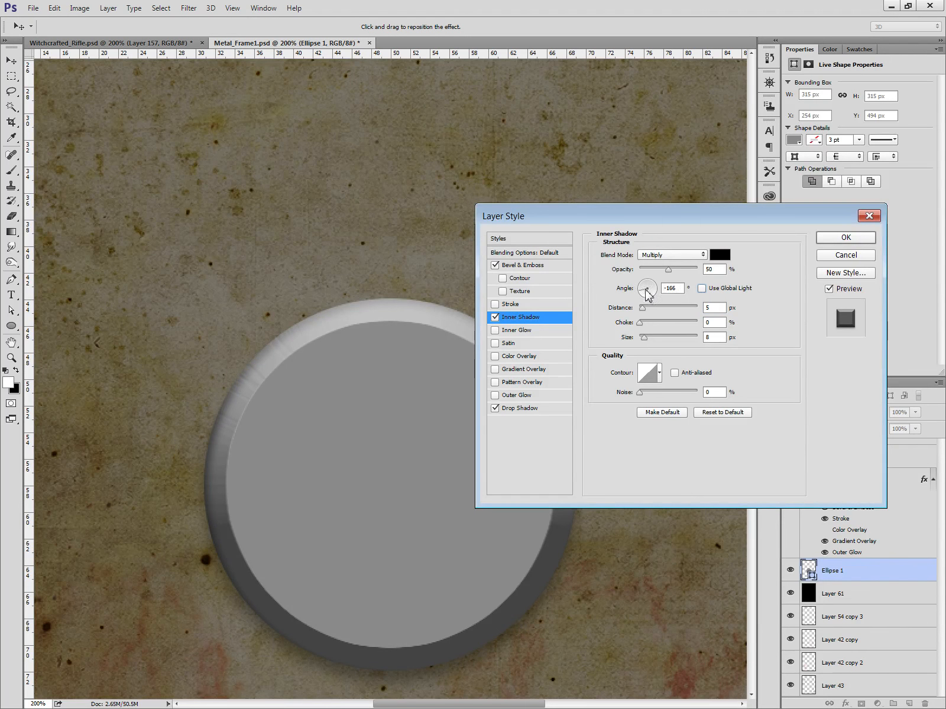
drag(657, 291, 651, 308)
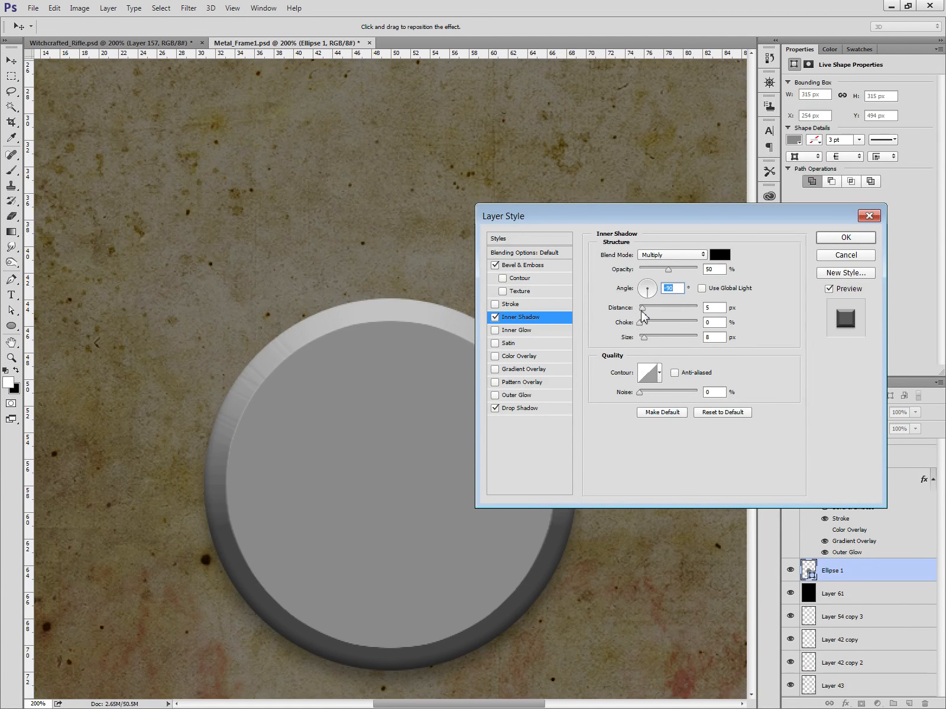
drag(642, 308, 644, 342)
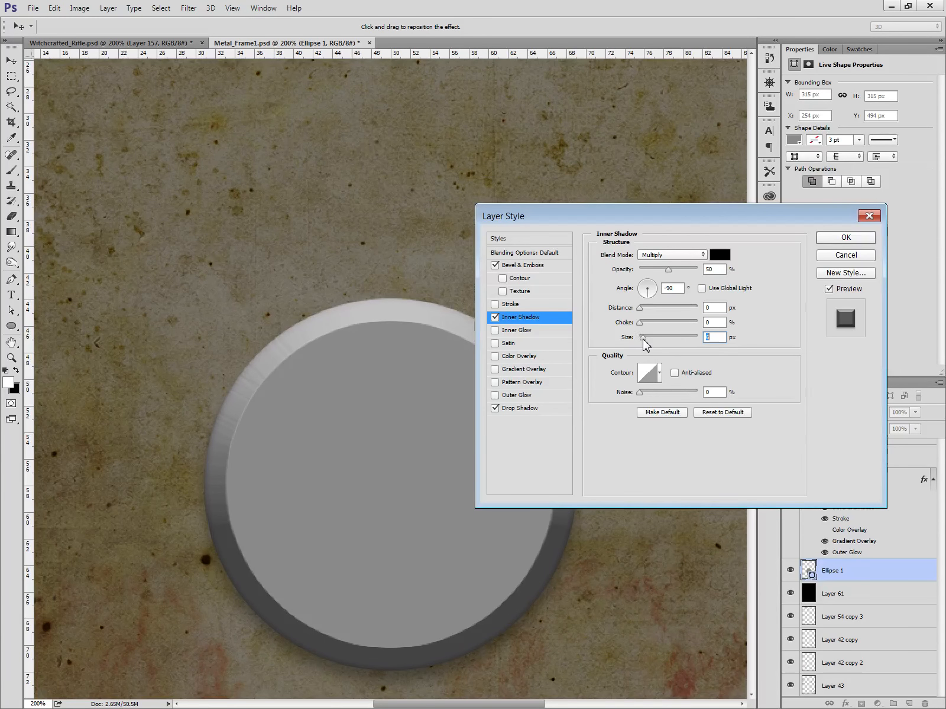
Add an Outer Glow to the circle with the Normal blend mode.
click(495, 395)
click(663, 255)
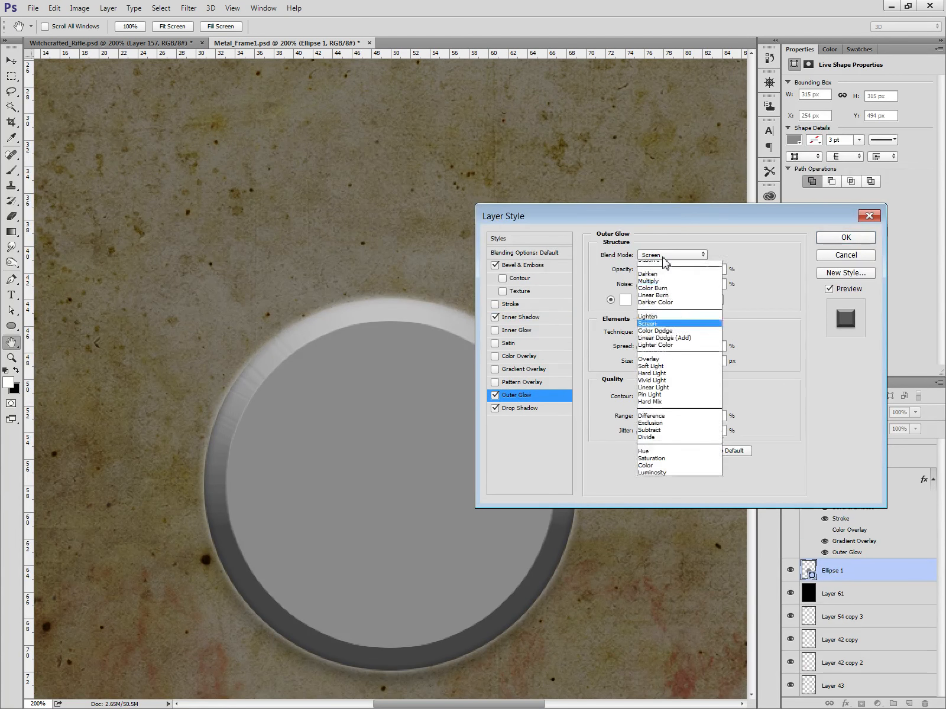
click(663, 256)
click(645, 255)
click(646, 260)
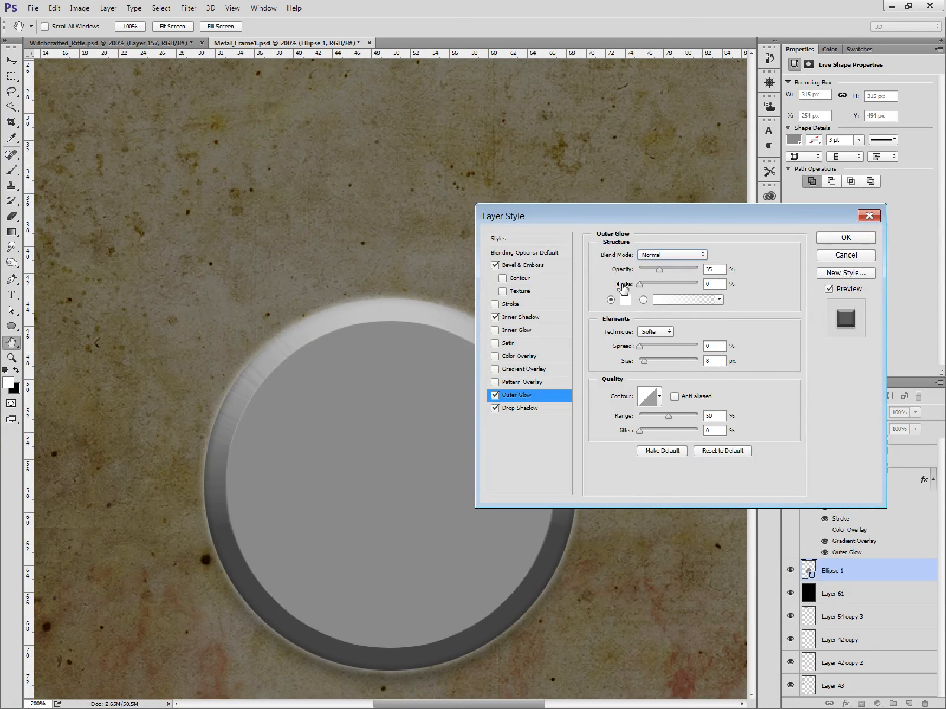
Set the circle's Drop Shadow distance to 13 px and return to the Outer Glow settings.
click(541, 409)
mouse_move(648, 314)
mouse_down()
mouse_move(668, 313)
mouse_move(650, 324)
mouse_up()
click(555, 395)
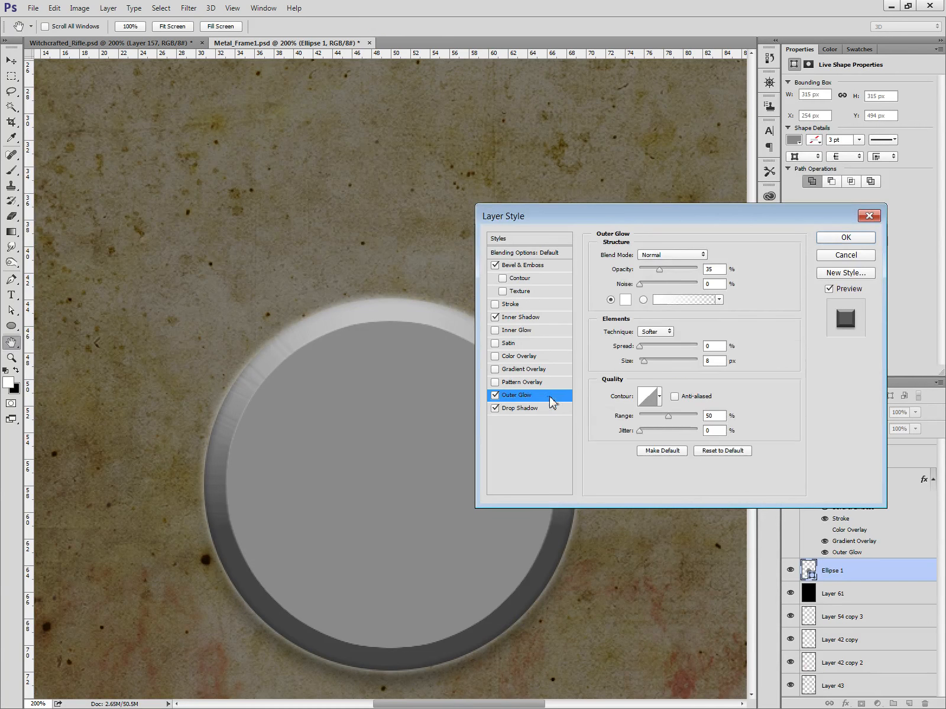
Keep the Outer Glow's blend mode at Normal and set its colour to black (000000).
click(659, 269)
click(652, 261)
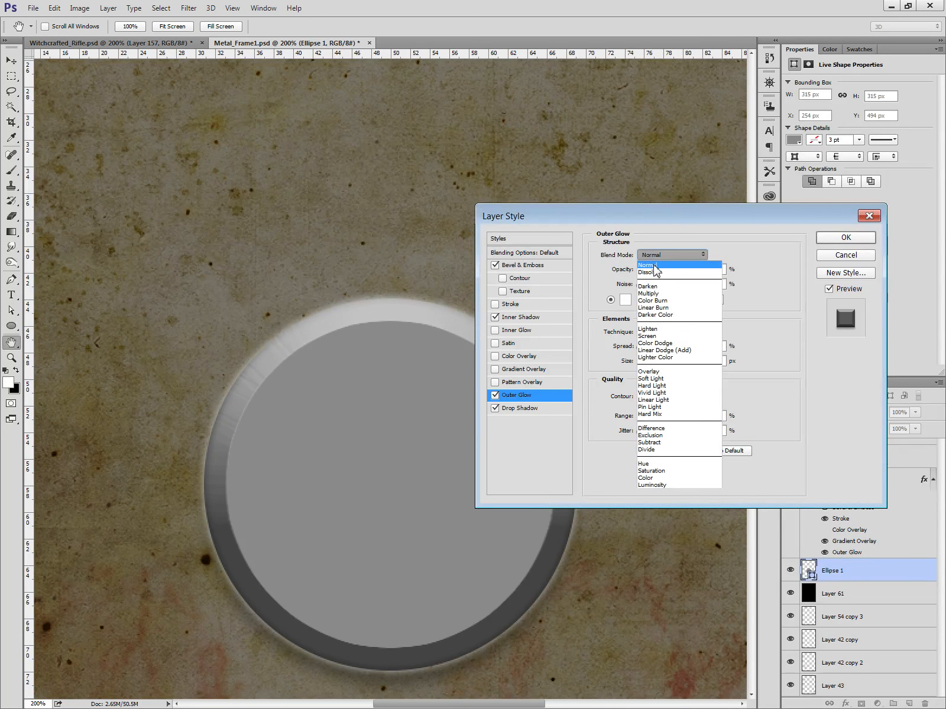
click(655, 264)
click(625, 300)
drag(0, 219, 229, 95)
drag(118, 231, 43, 268)
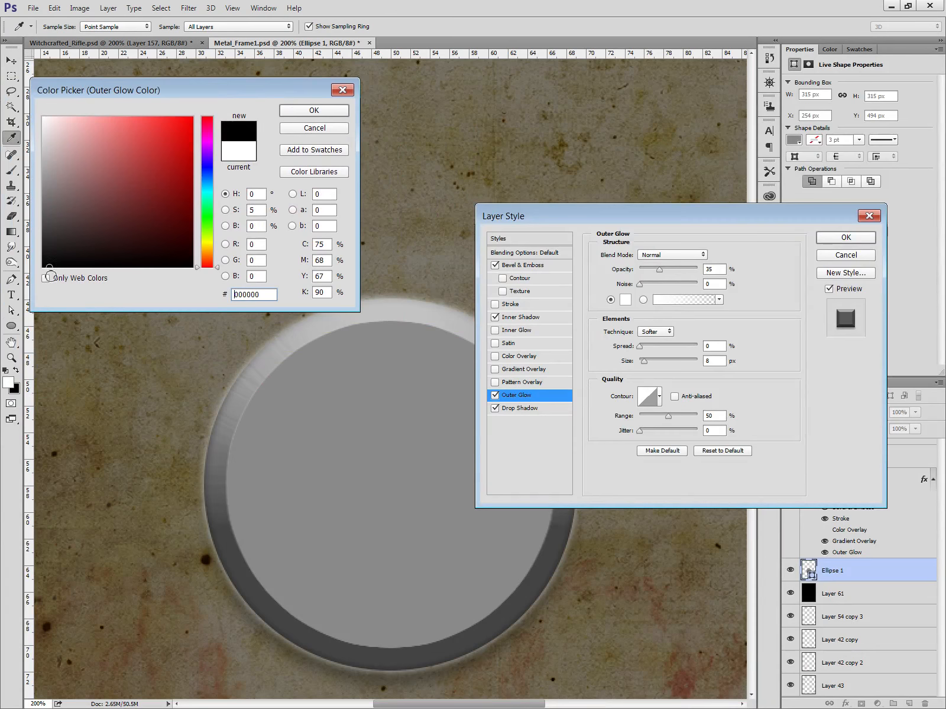
click(319, 111)
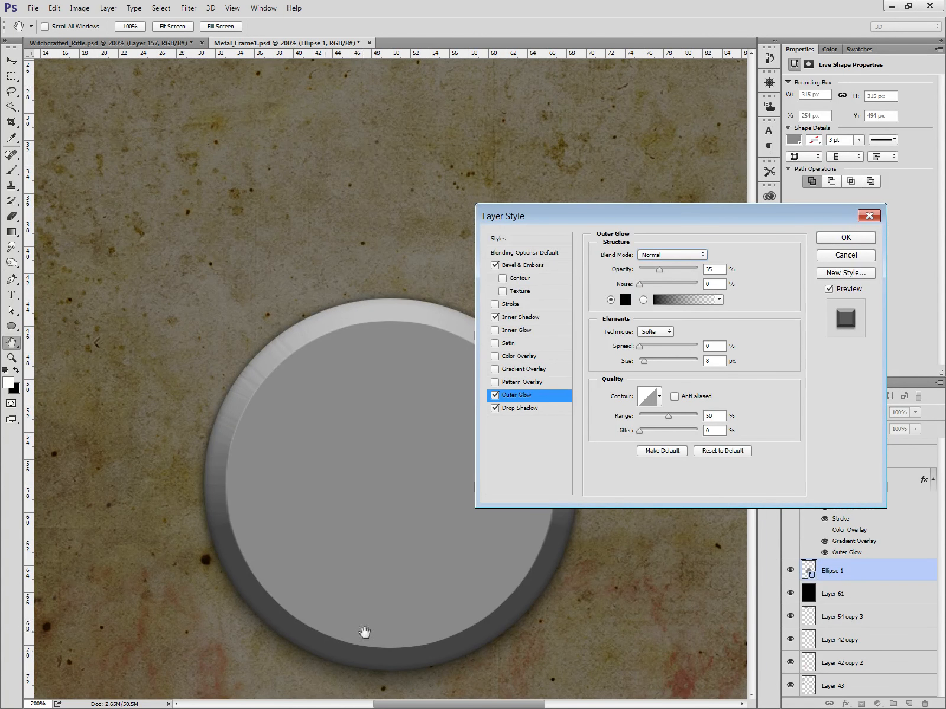
Switch the circle's Outer Glow off and on to compare its effect, leaving it enabled.
click(495, 395)
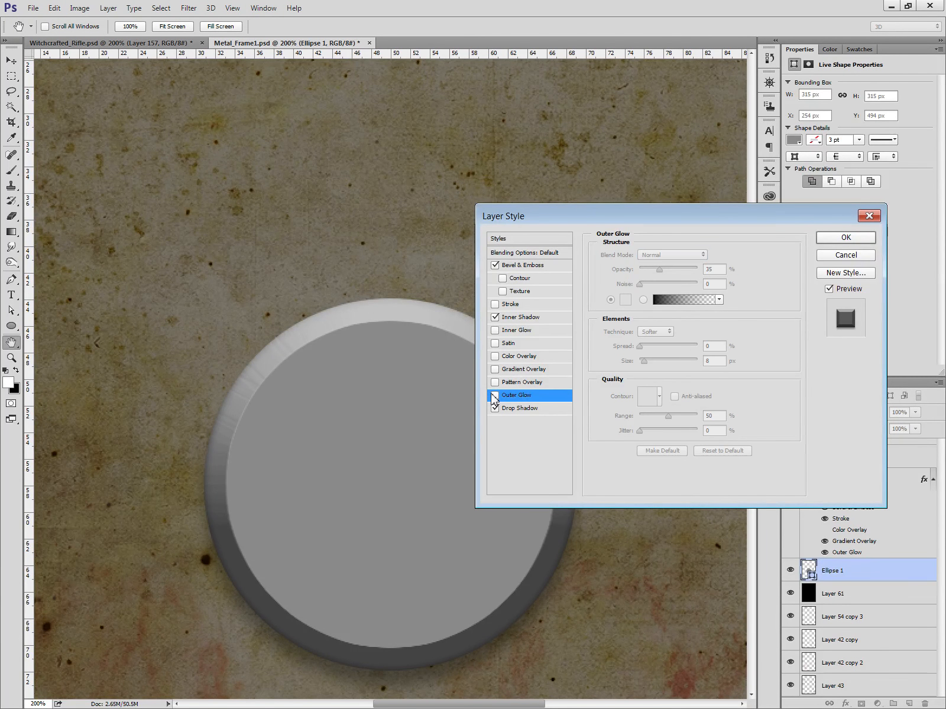
click(495, 395)
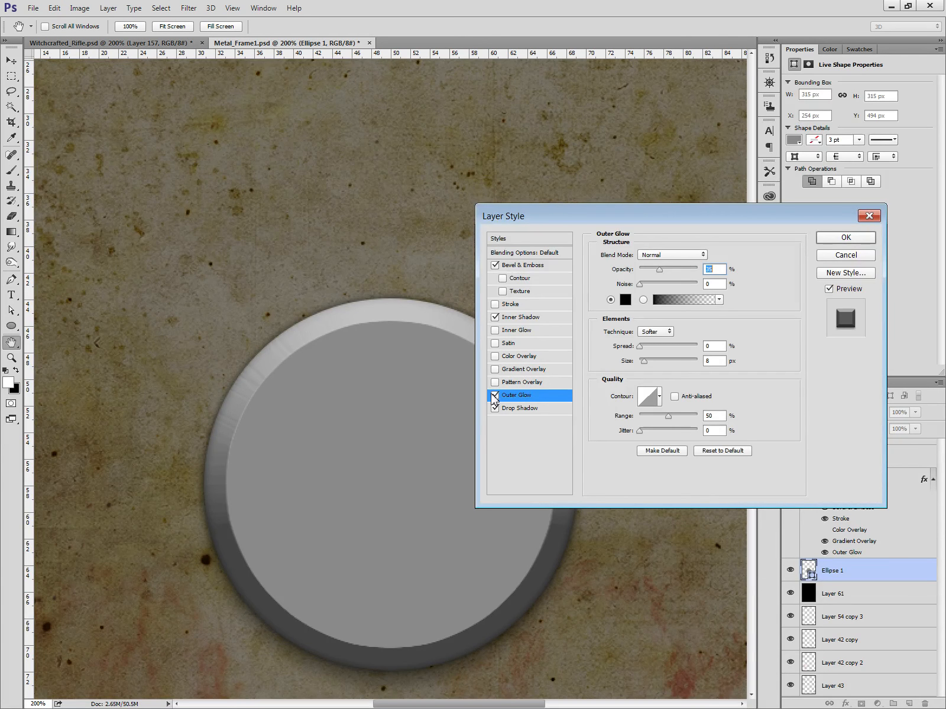
click(495, 396)
click(495, 395)
click(495, 395)
click(495, 395)
Reduce the circle's Drop Shadow size to a few pixels for a tighter edge.
drag(655, 218, 638, 235)
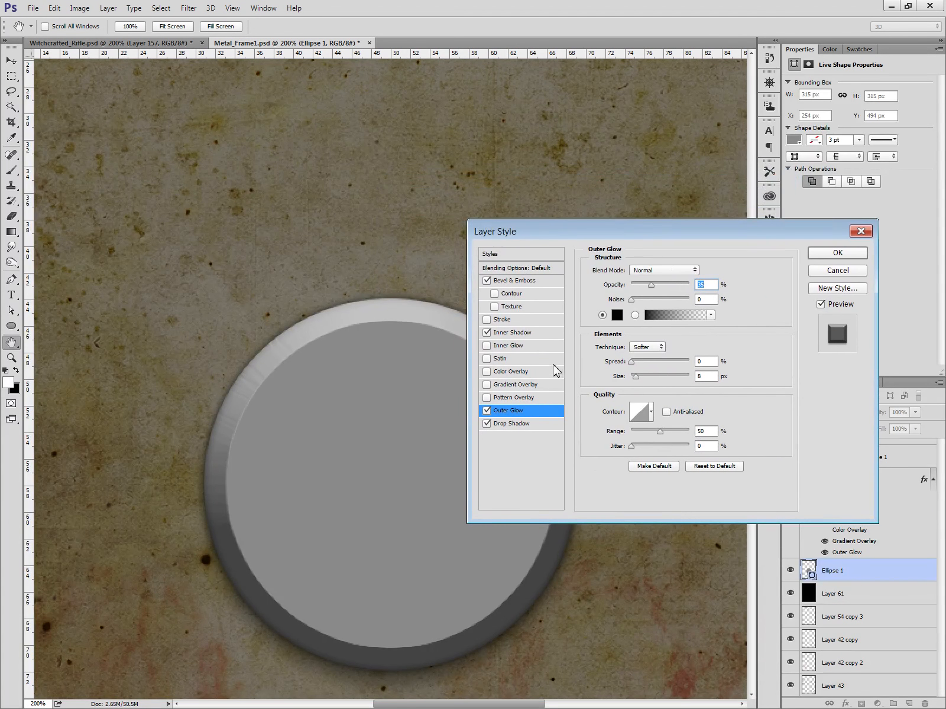
click(531, 423)
drag(637, 353, 638, 354)
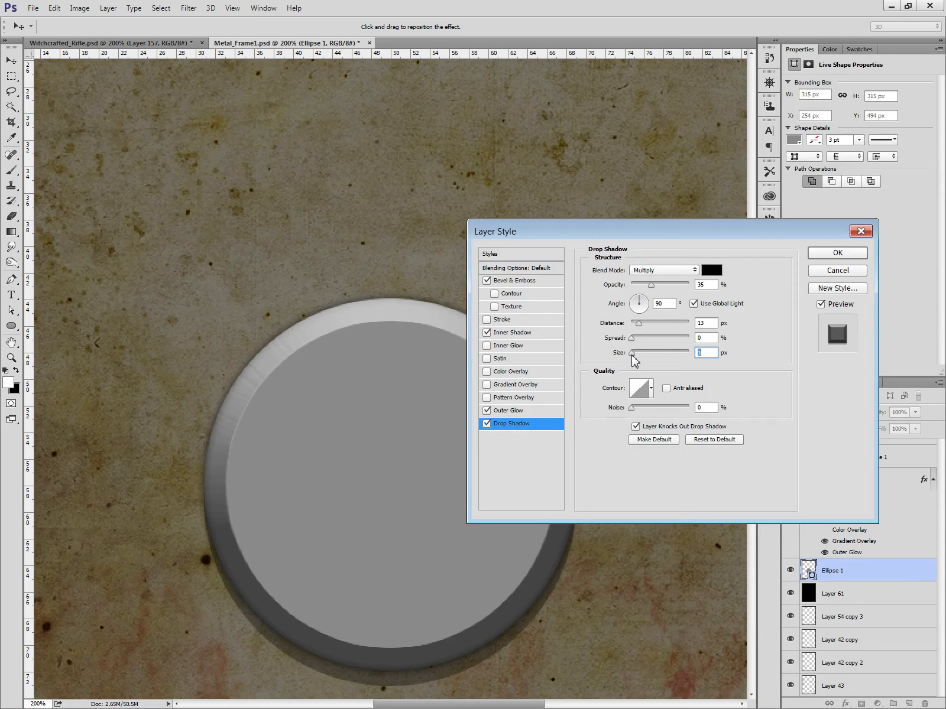
drag(632, 356, 635, 356)
mouse_move(634, 356)
mouse_down()
mouse_move(654, 357)
mouse_move(638, 360)
mouse_up()
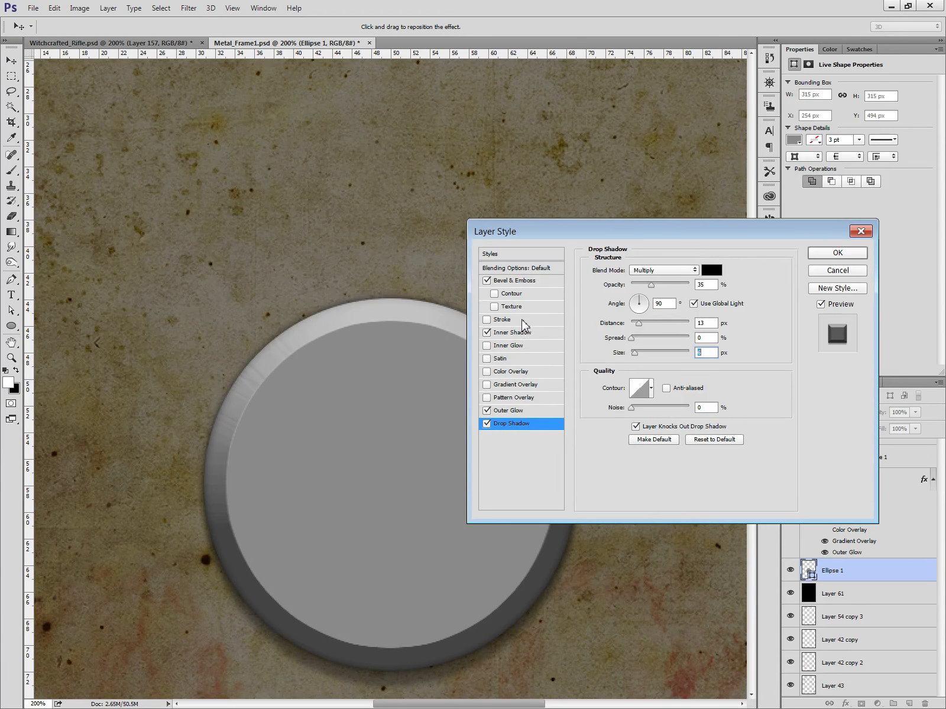
Add an Inside Stroke to the circle and colour it golden orange (ffb400).
click(486, 320)
click(550, 323)
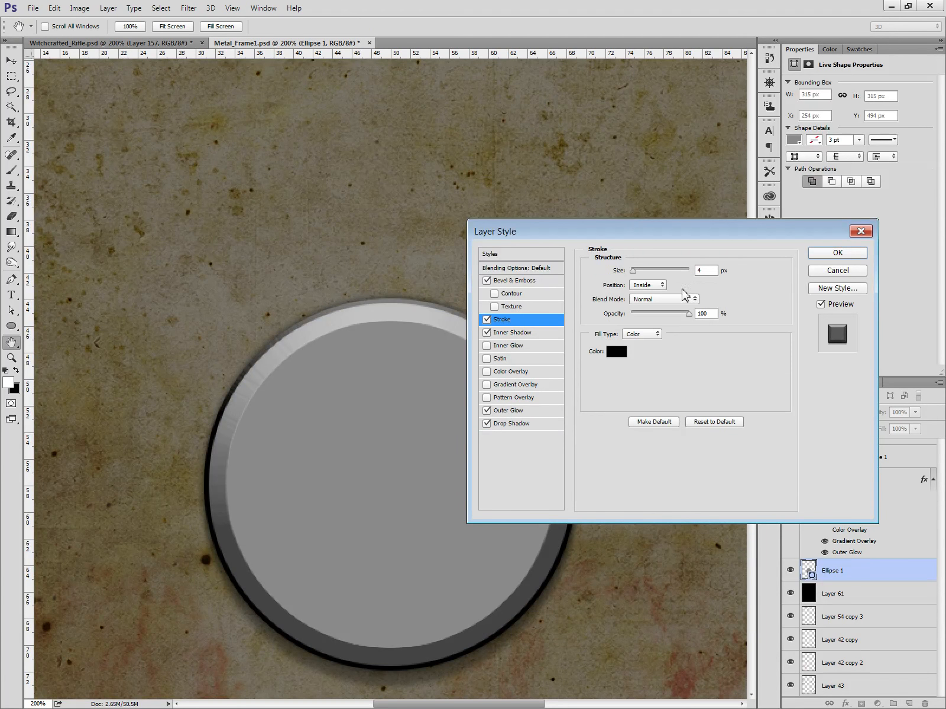
click(622, 355)
drag(207, 240, 208, 251)
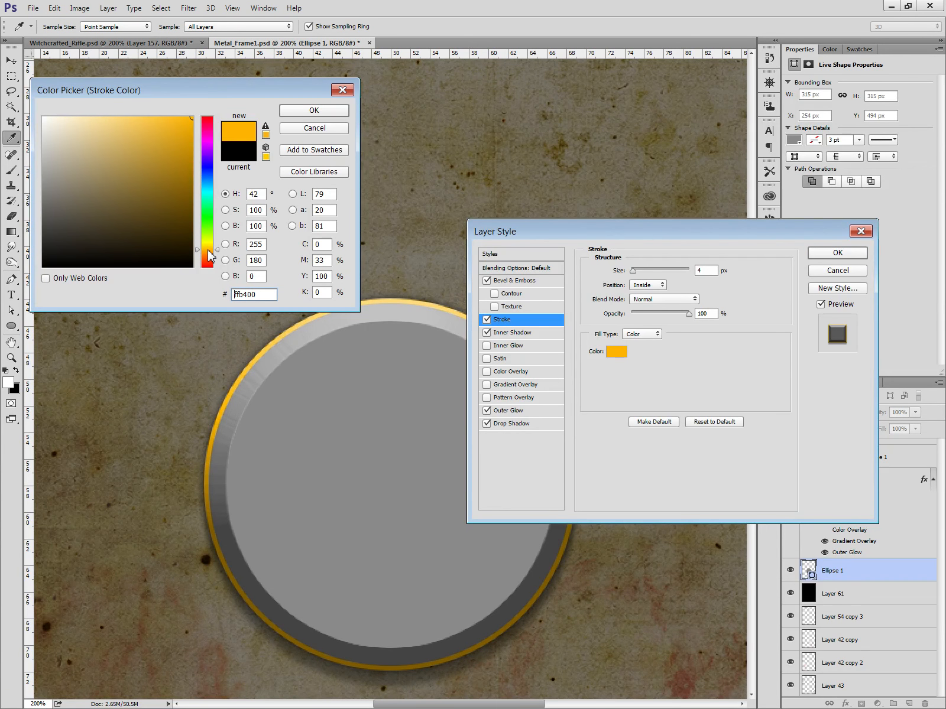
click(310, 116)
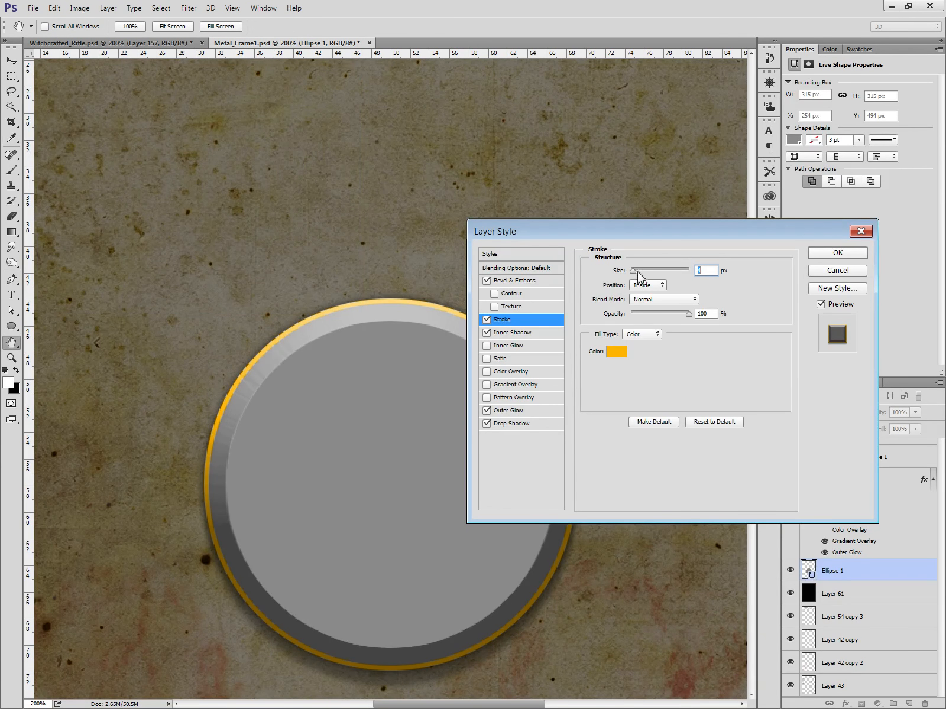
Set the golden stroke's size to 20 px and apply the circle's layer styles.
drag(636, 272, 639, 273)
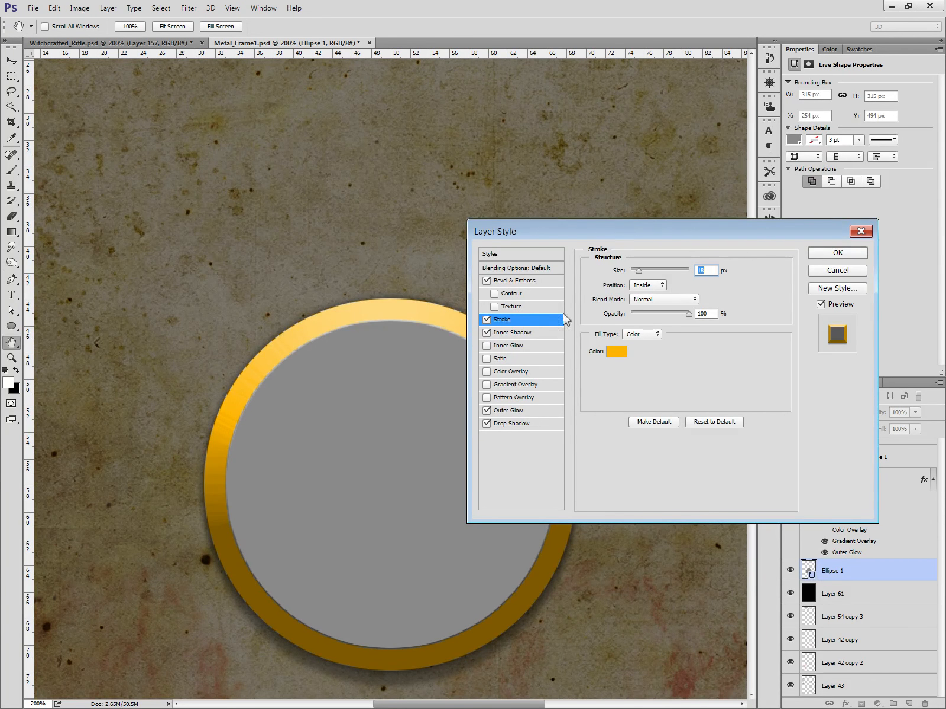
drag(638, 274, 639, 275)
text(19)
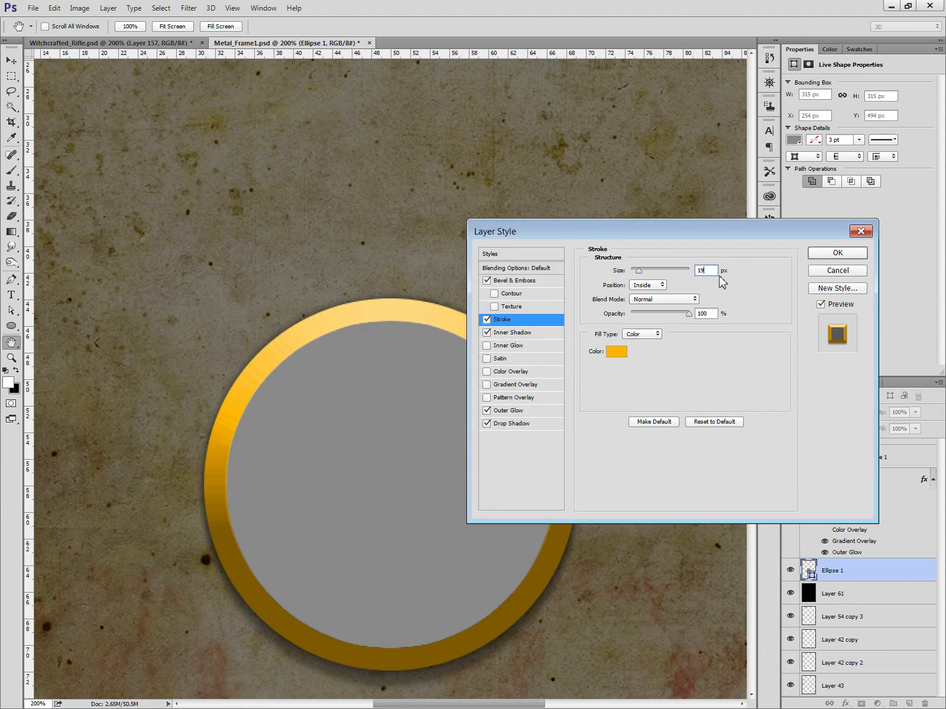
text(20)
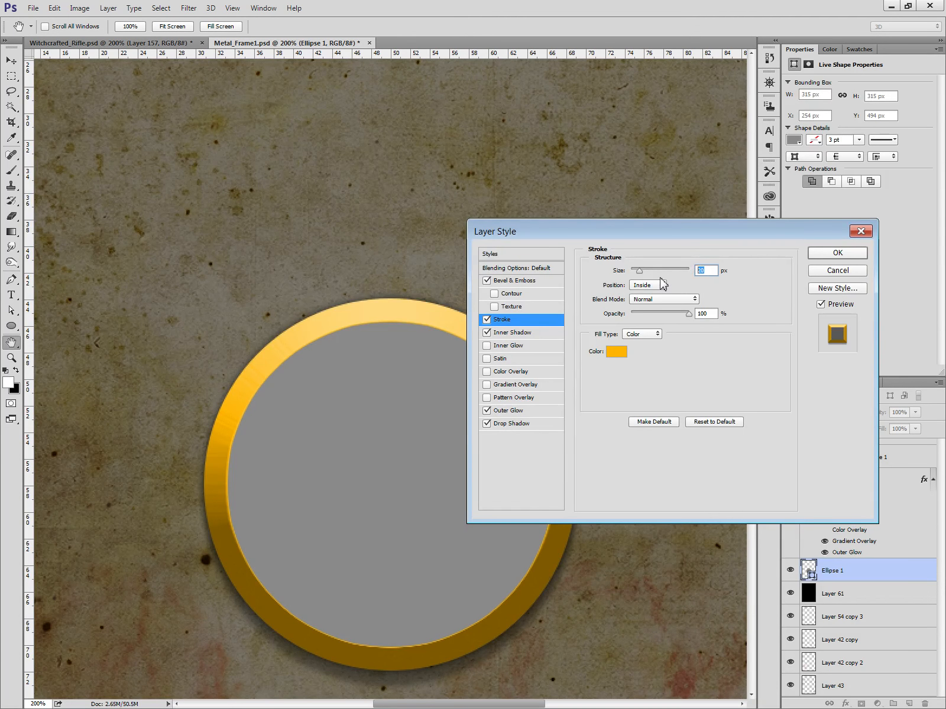
text(19)
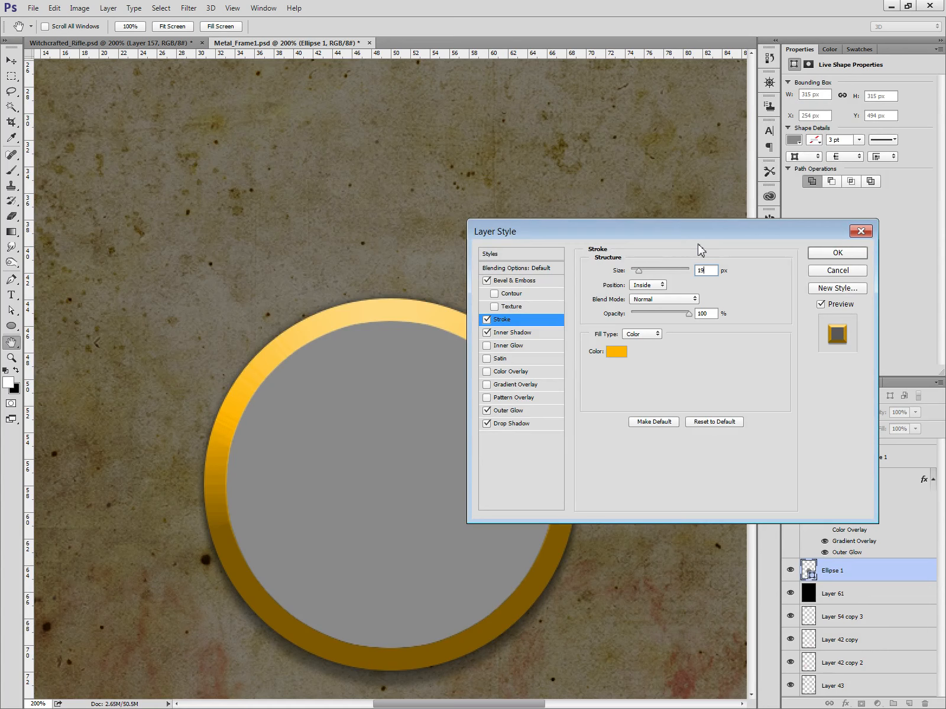
text(20)
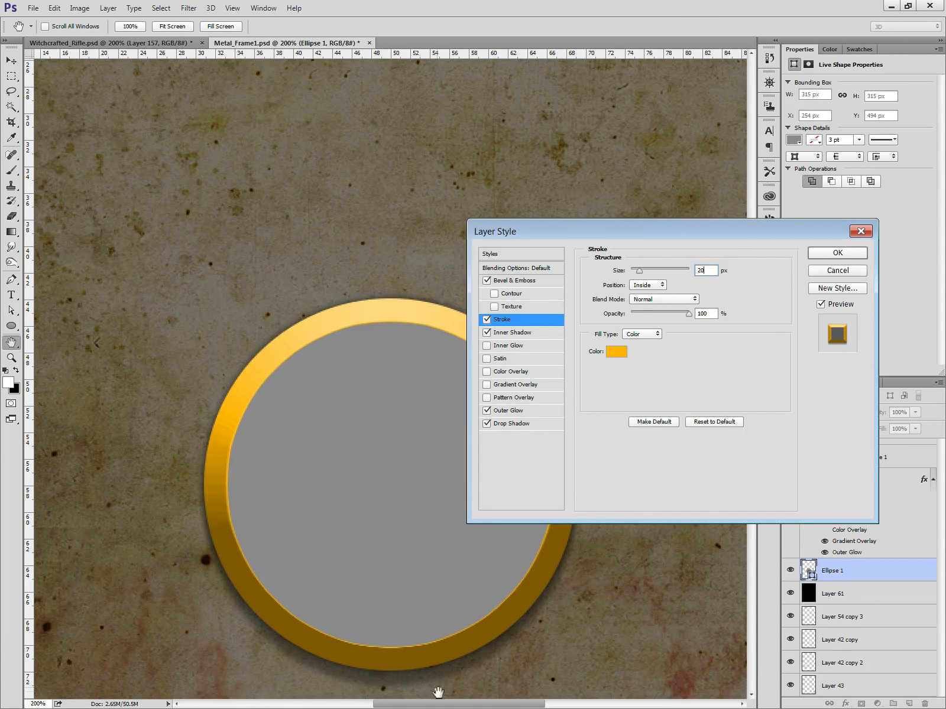
drag(433, 686, 378, 614)
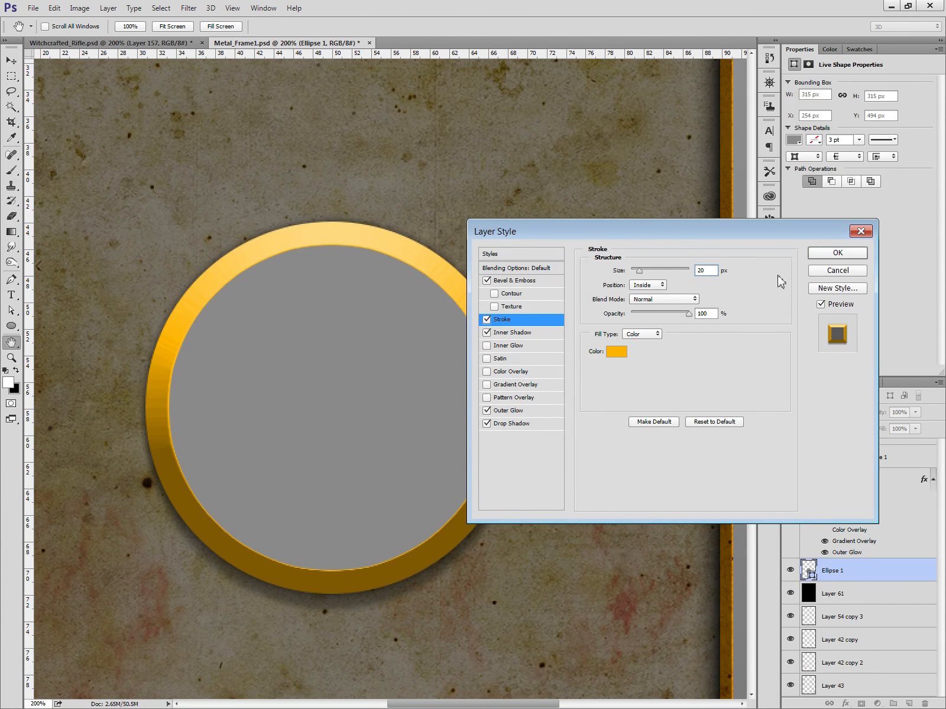
click(851, 254)
key(v)
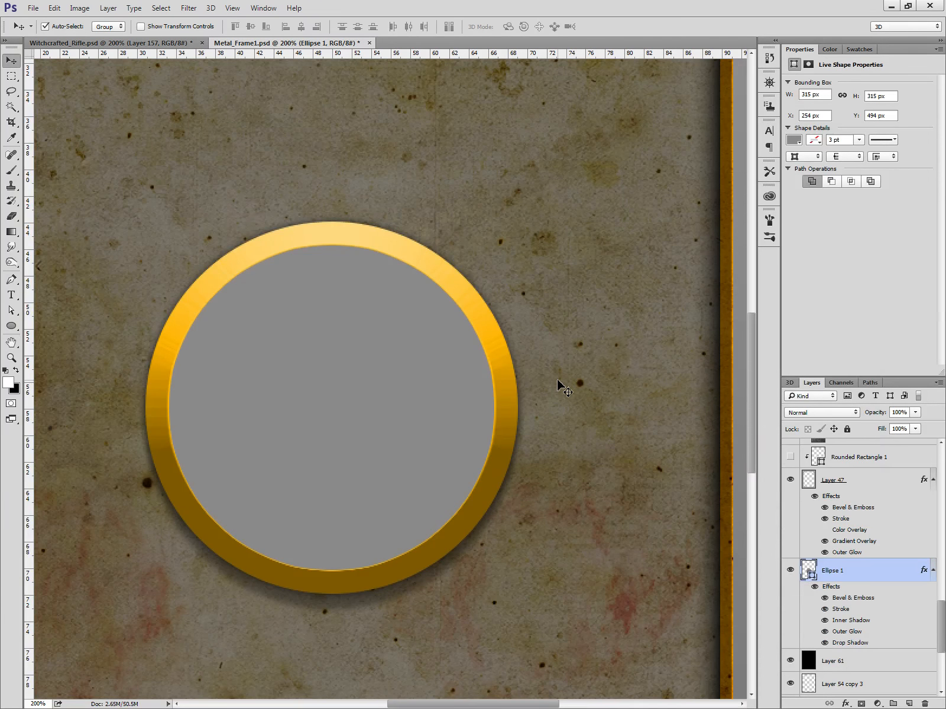
Move the circle slightly upward inside the frame to about X 247 px, Y 448 px.
key(ctrl+minus)
key(ctrl+minus)
key(ctrl+plus)
key(ctrl+plus)
key(ctrl+minus)
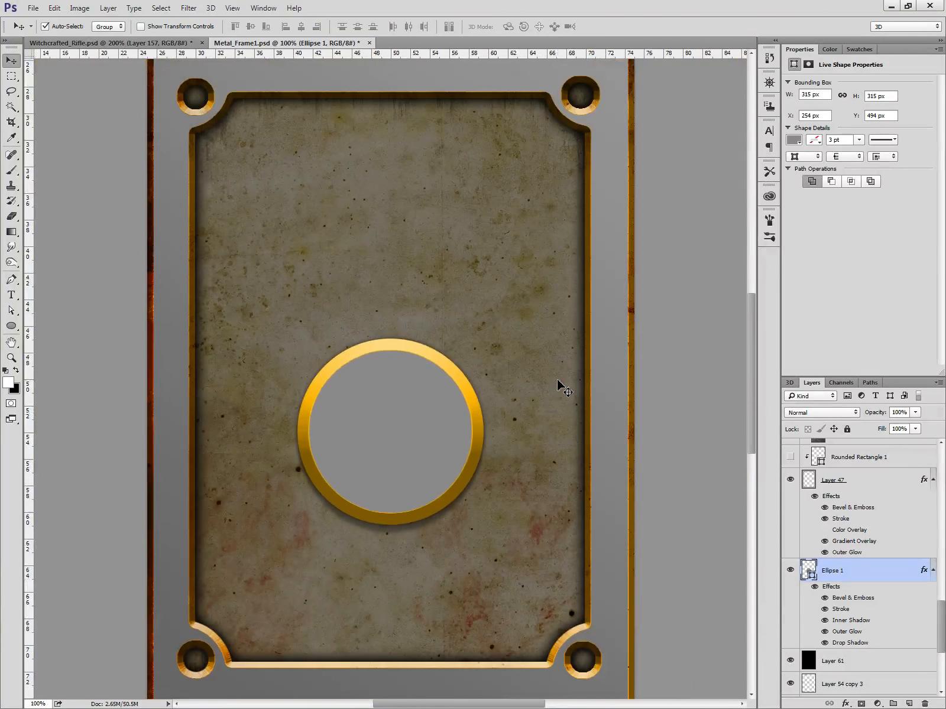
mouse_move(454, 448)
mouse_down()
mouse_move(458, 399)
mouse_move(451, 425)
mouse_up()
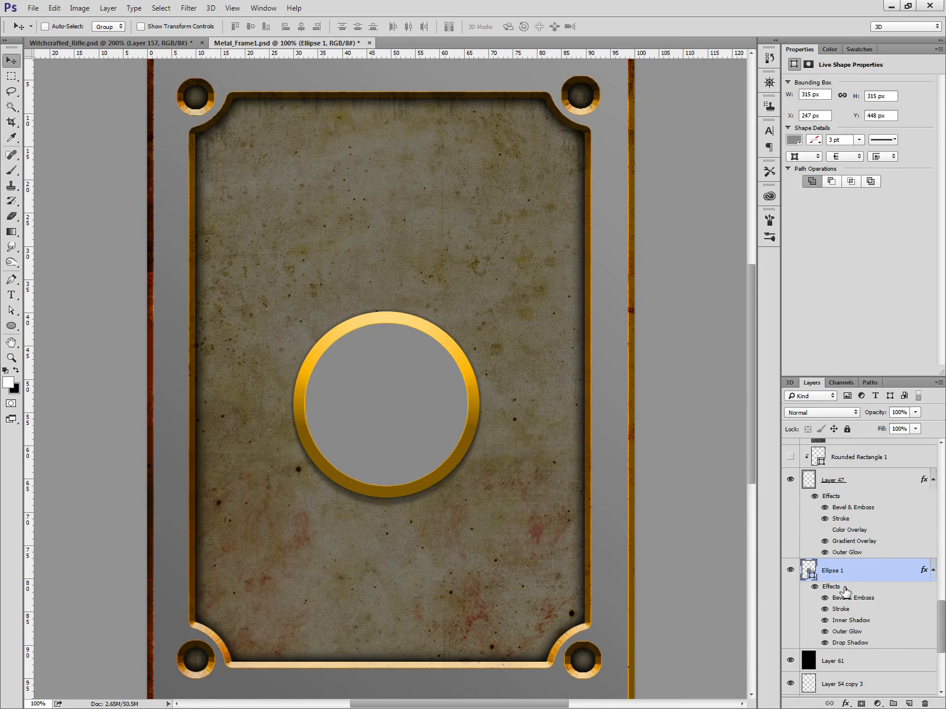
Collapse the Ellipse 1 layer's effects list and enlarge the layer list area.
click(935, 570)
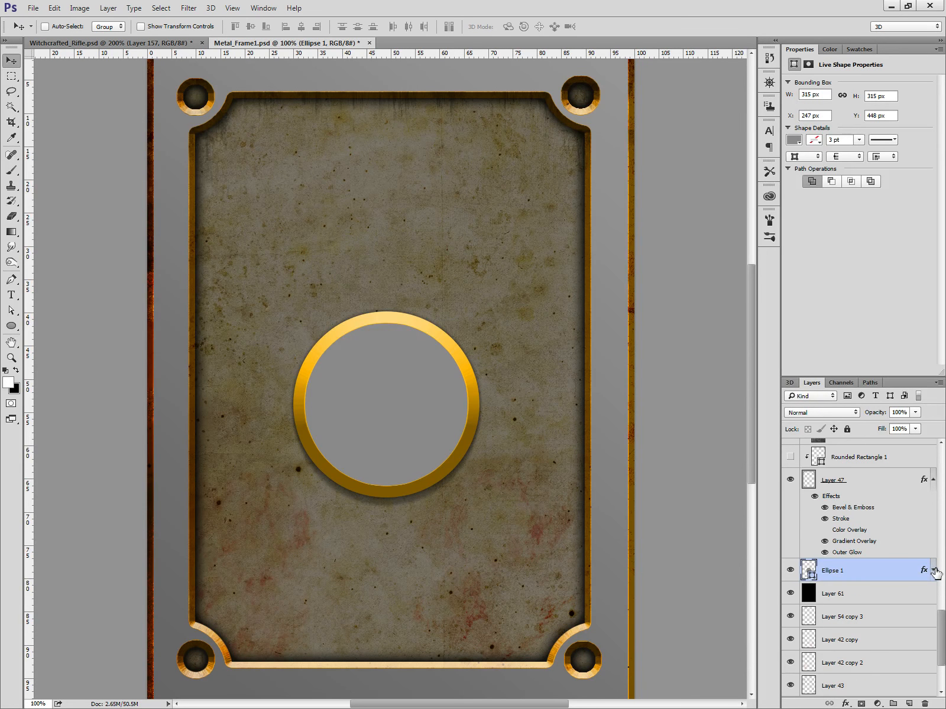
click(934, 571)
click(934, 571)
drag(859, 376, 831, 253)
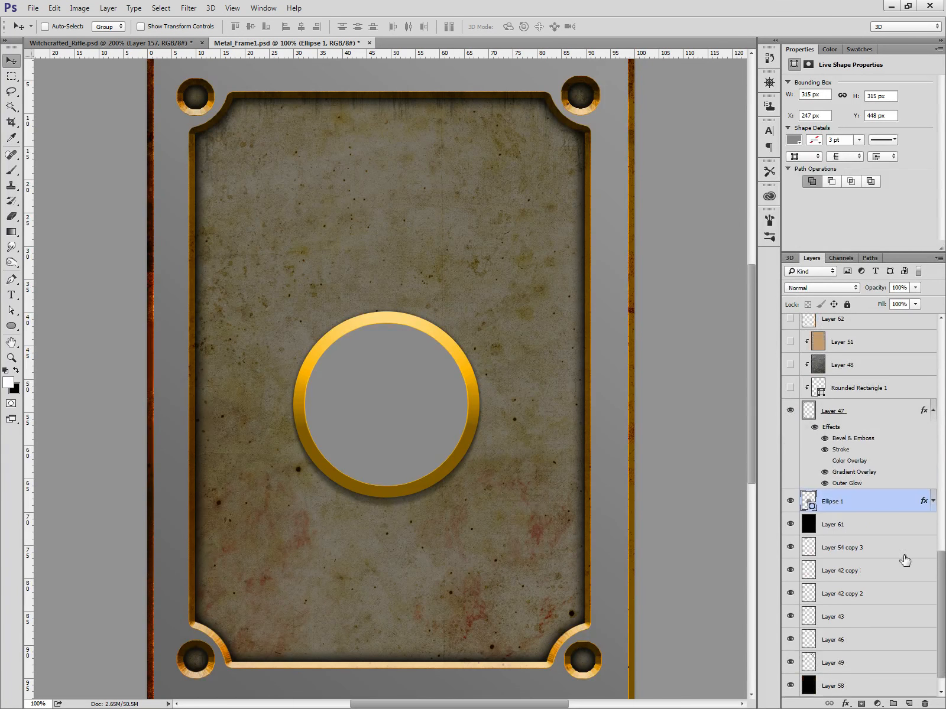
Toggle the visibility of the Rounded Rectangle 1 layer to check its content, leaving it hidden.
scroll(905, 561, up, 3)
click(834, 468)
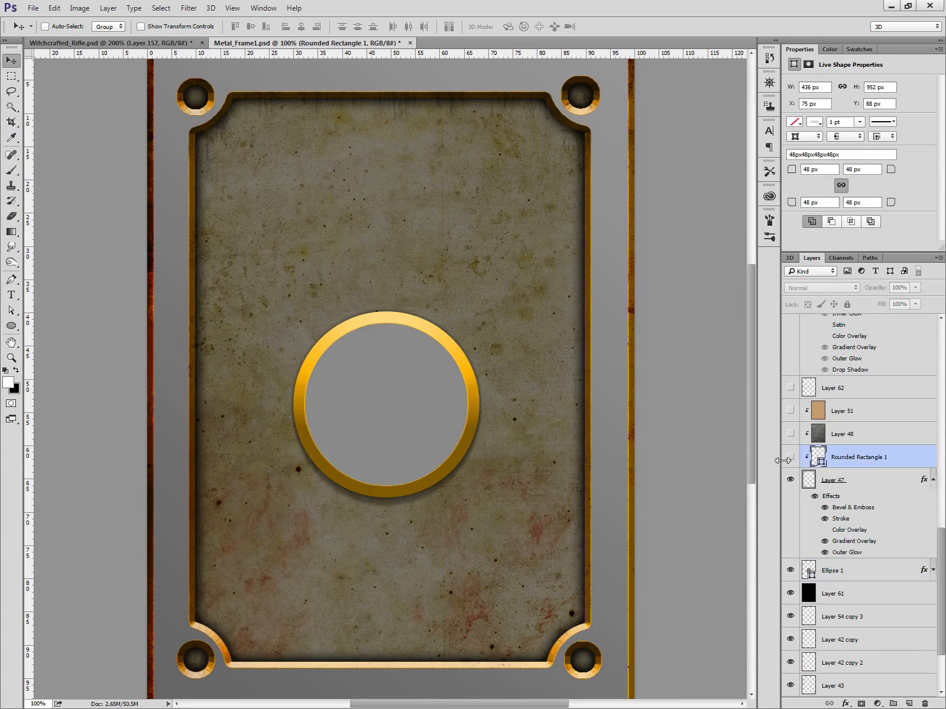
click(791, 457)
click(791, 457)
click(791, 457)
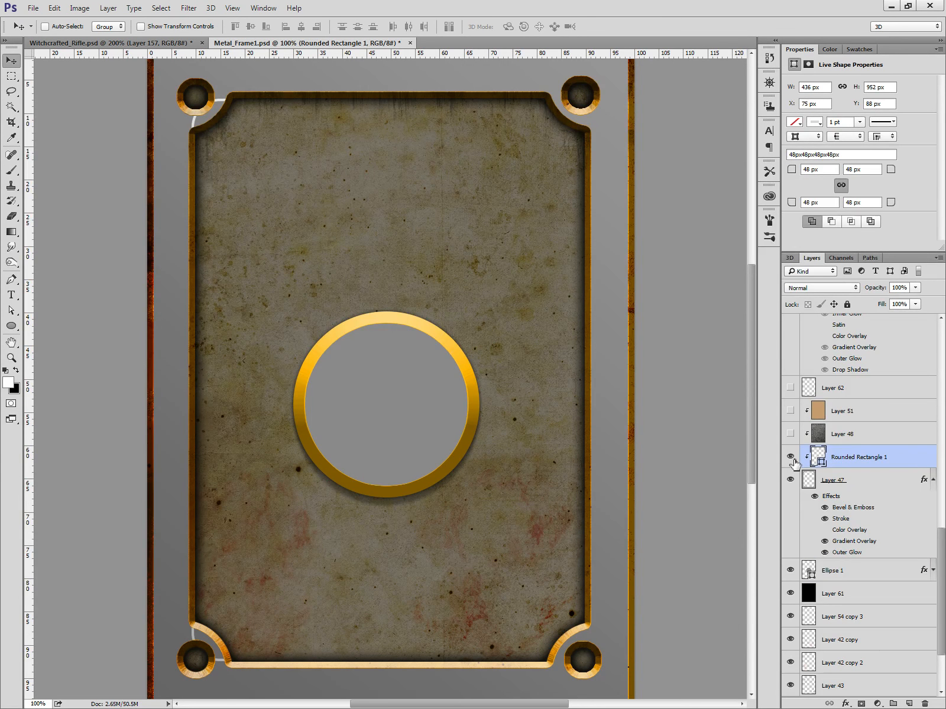
click(790, 458)
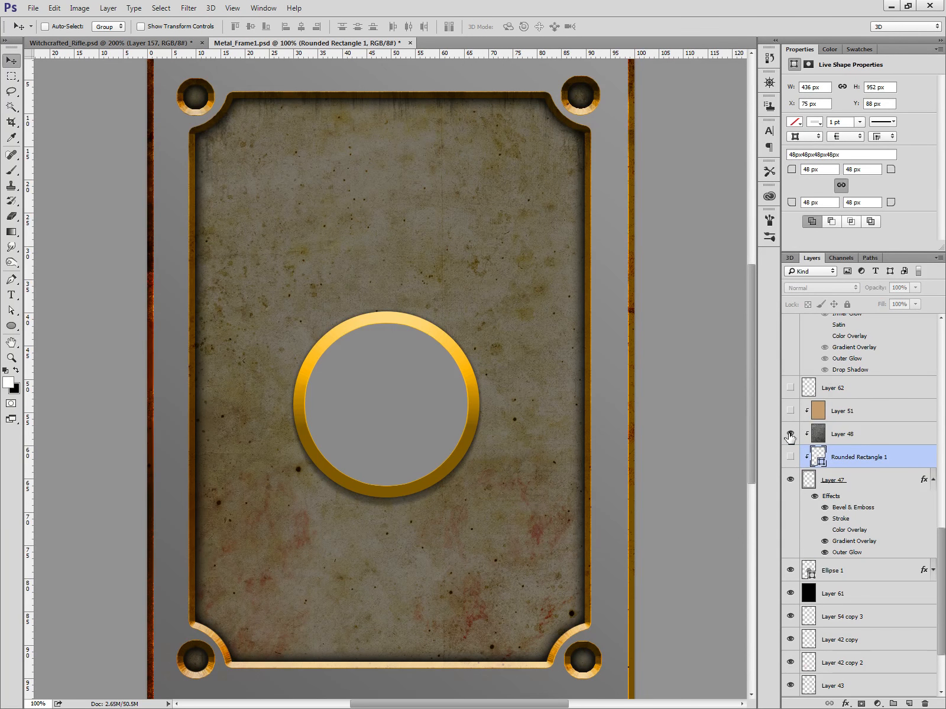
Show the scratched-metal texture Layer 48, place it directly above Ellipse 1 and clip it to the circle.
click(791, 435)
click(892, 438)
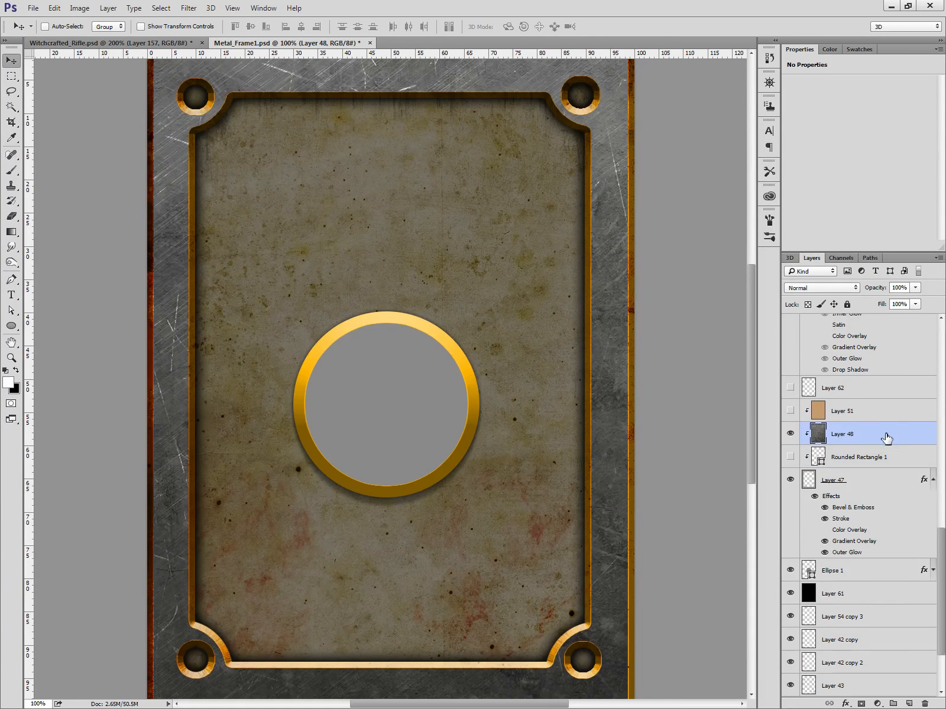
drag(886, 438, 867, 553)
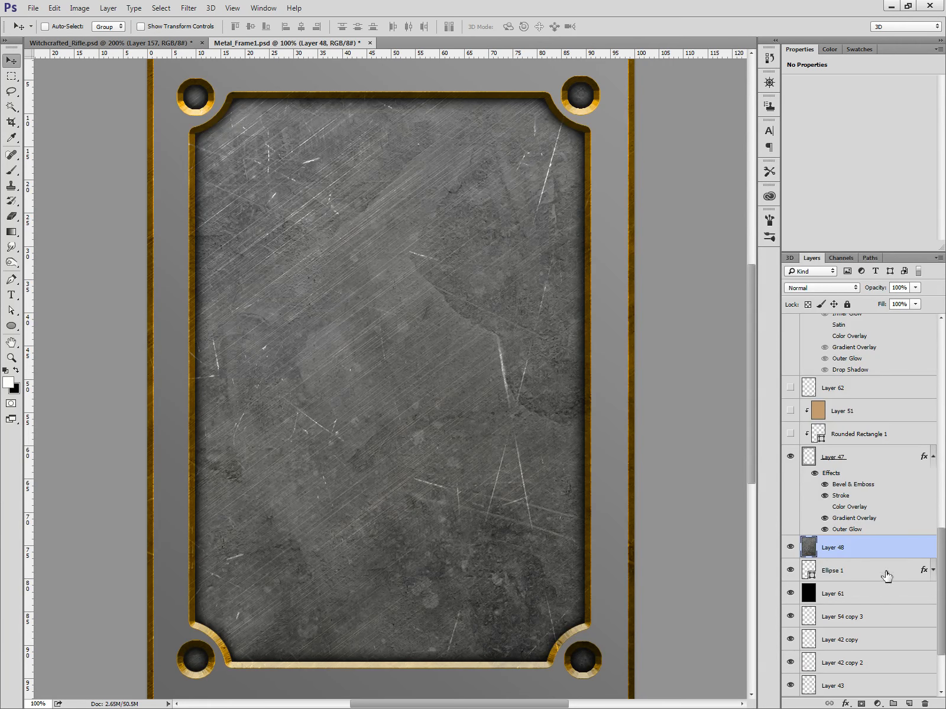
alt+click(859, 558)
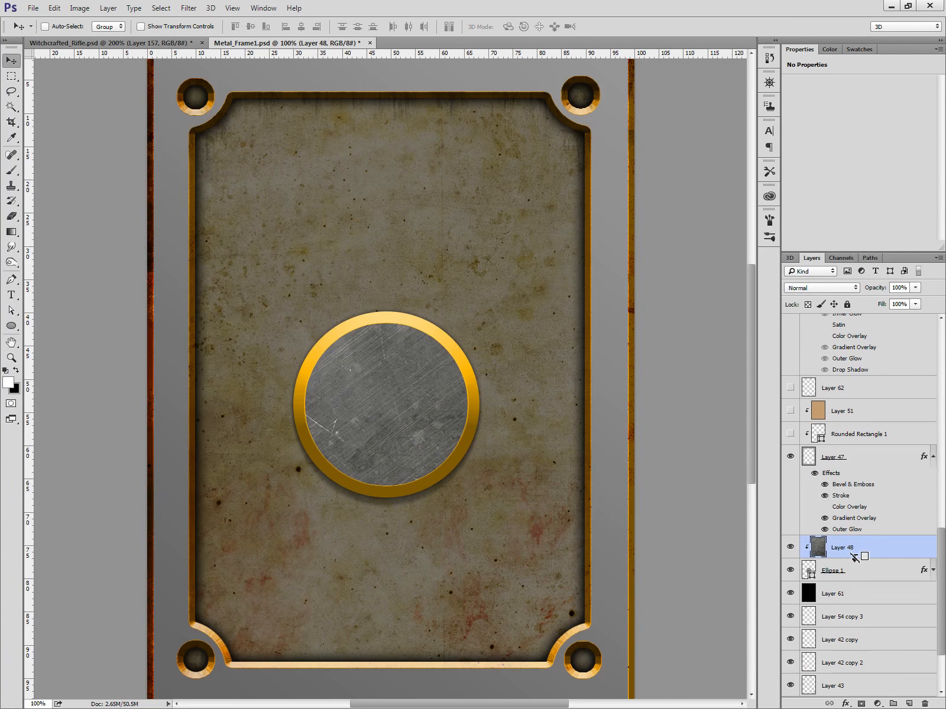
alt+click(854, 557)
alt+click(854, 557)
click(858, 574)
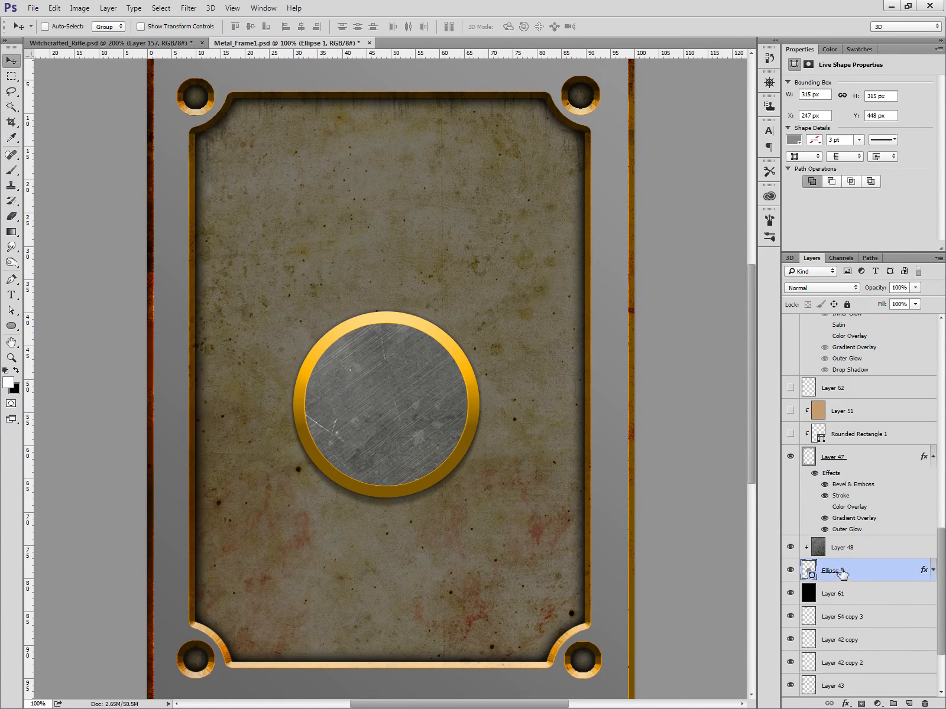
click(886, 550)
scroll(887, 568, up, 4)
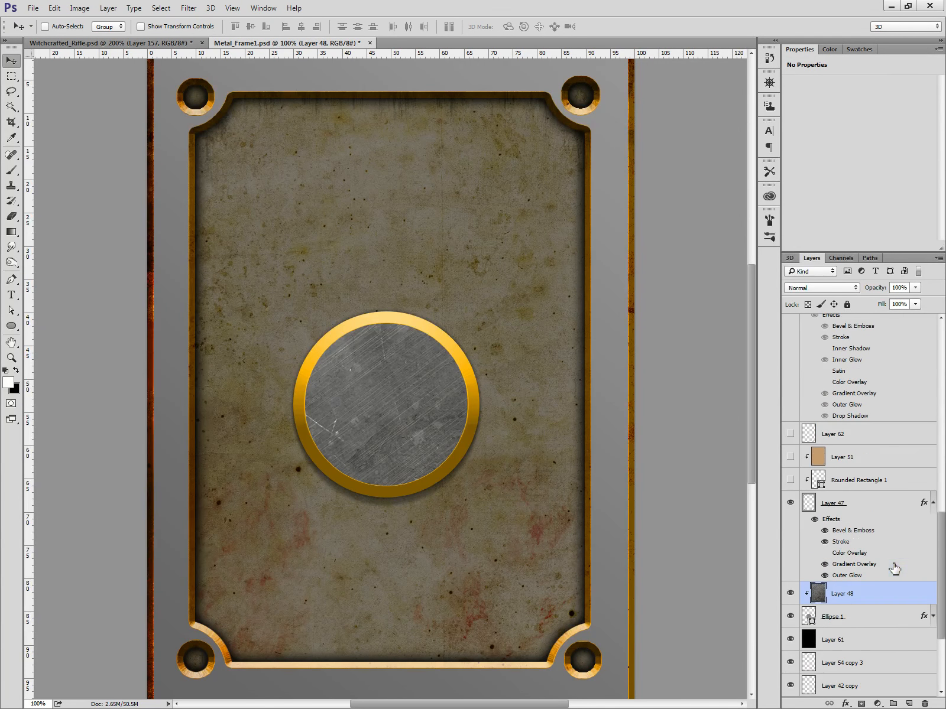
scroll(870, 568, up, 1)
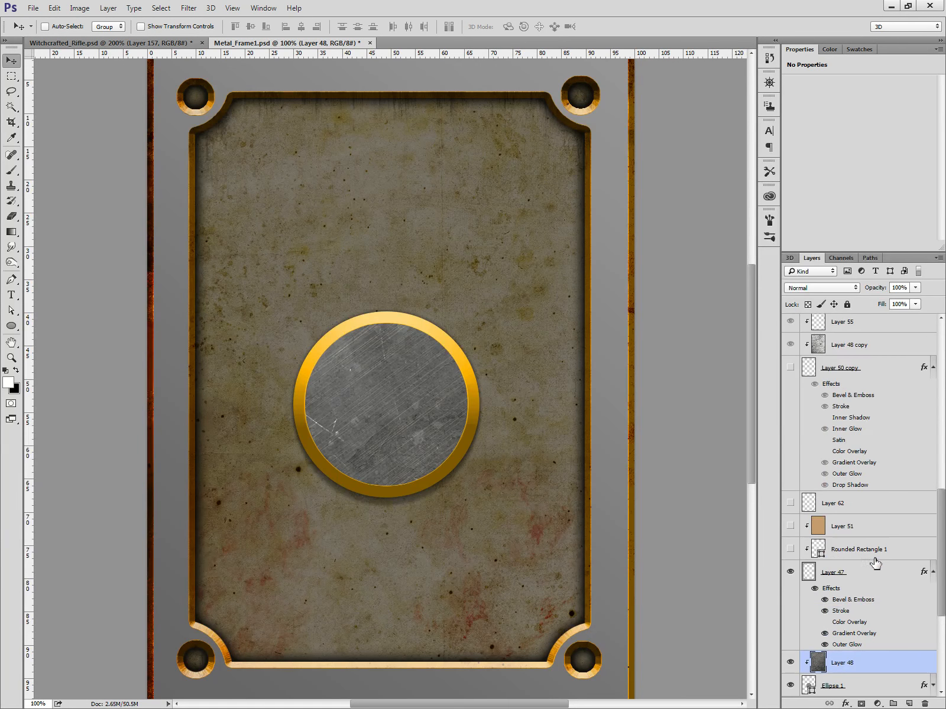
scroll(876, 563, down, 4)
Try a Gradient Overlay on Ellipse 1 using Overlay blend mode and a white-to-black linear gradient at an angle of -99°.
double_click(866, 595)
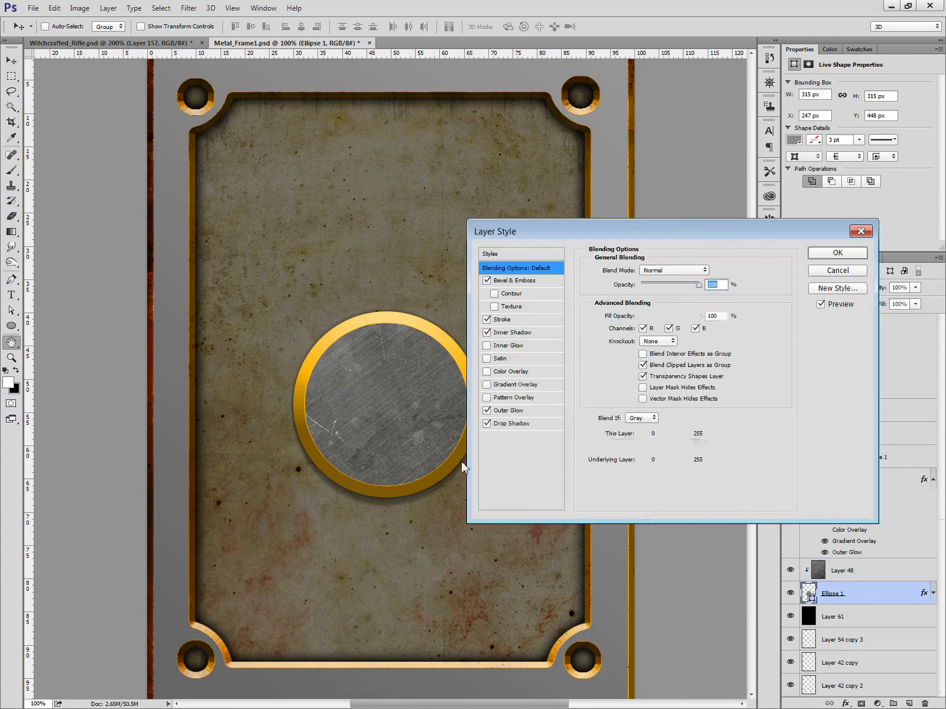
drag(557, 233, 662, 250)
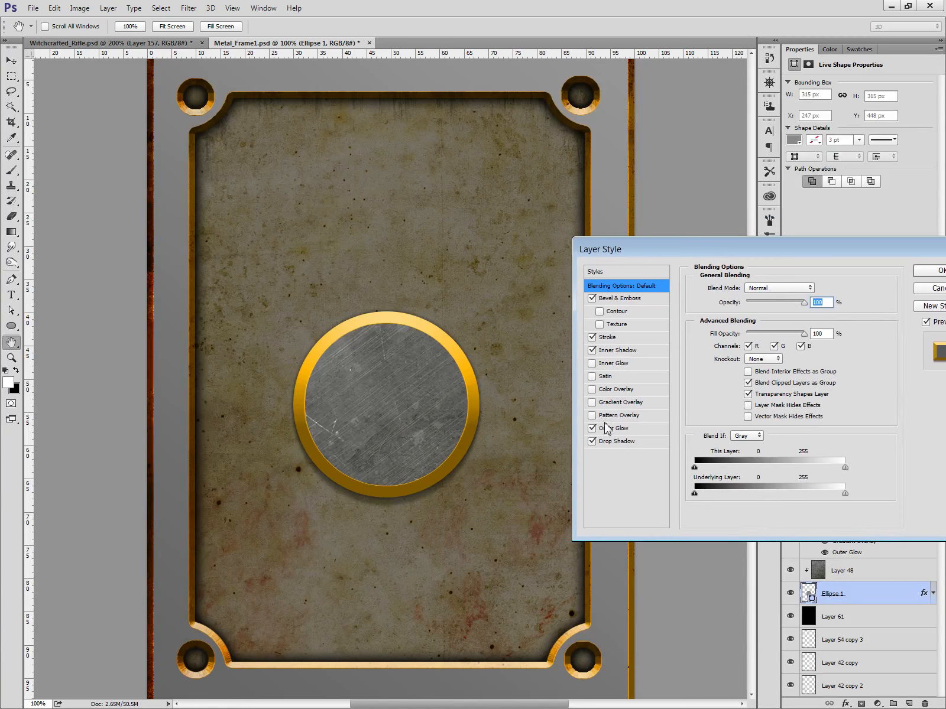
click(609, 405)
click(767, 288)
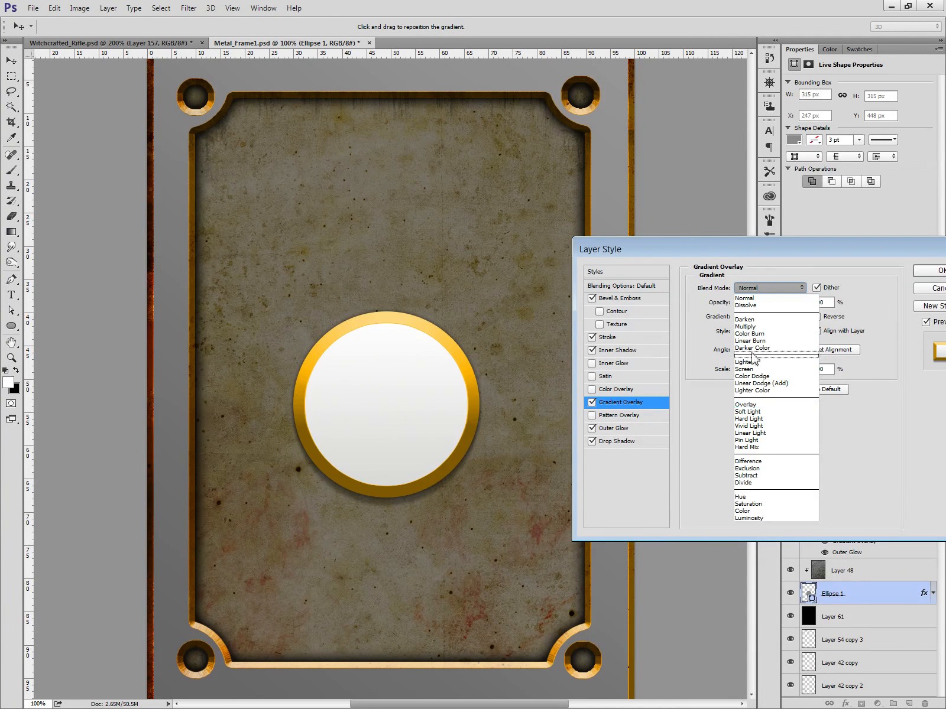
click(746, 405)
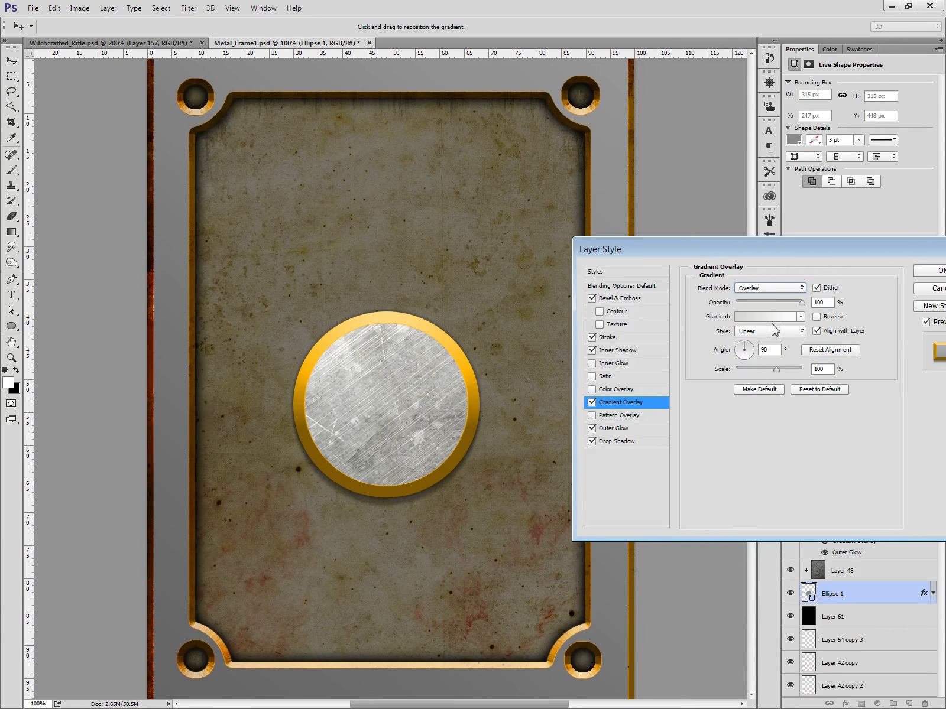
click(800, 317)
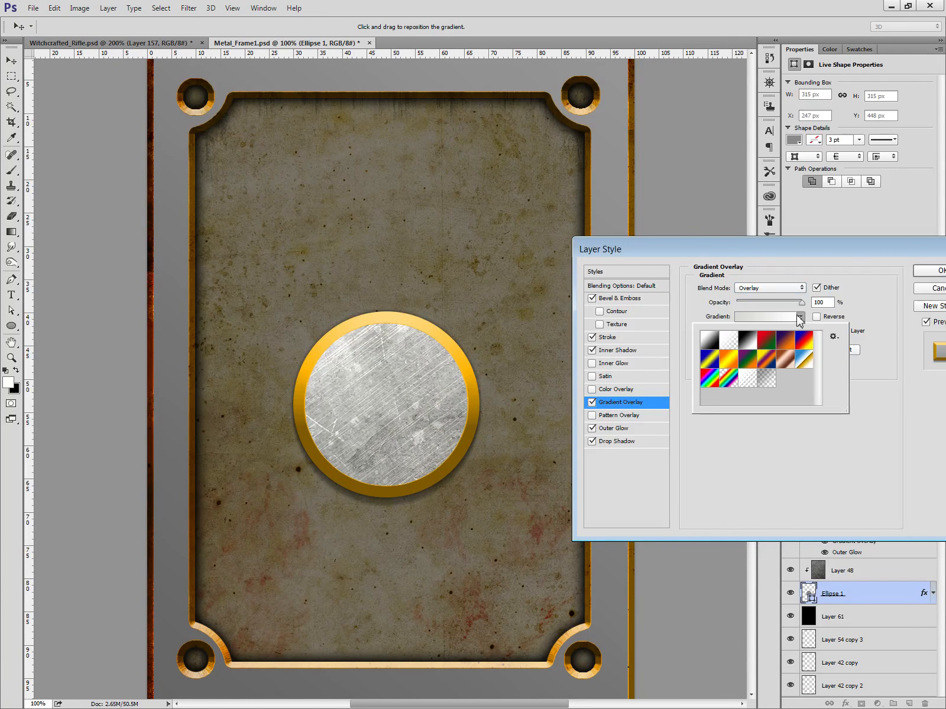
click(721, 344)
click(722, 448)
mouse_move(753, 349)
mouse_down()
mouse_move(748, 367)
mouse_move(735, 370)
mouse_move(745, 371)
mouse_up()
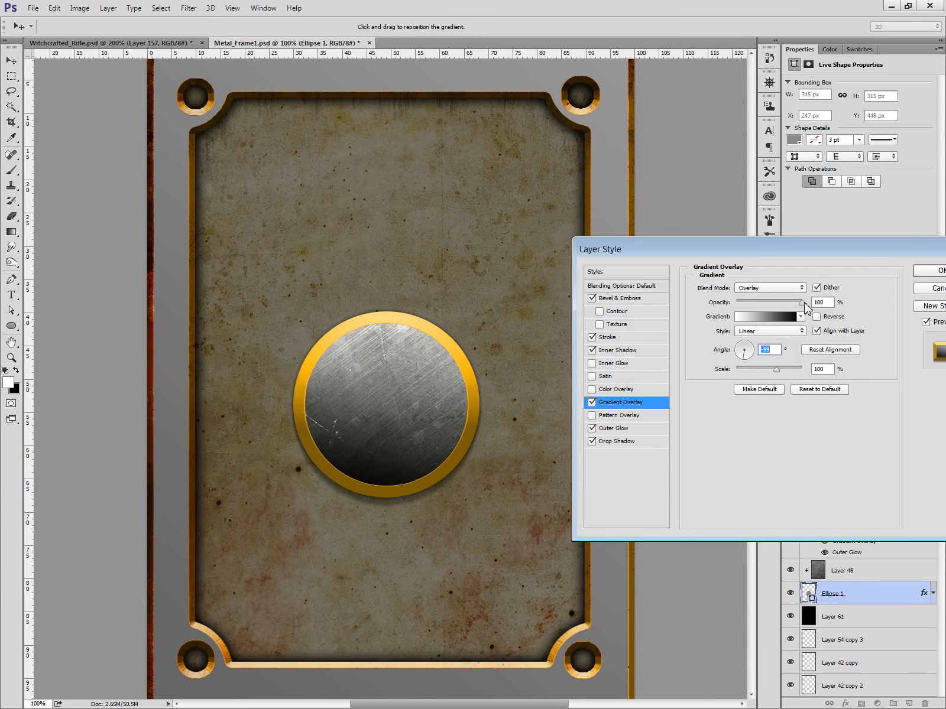
Try the gradient overlay at 34% opacity, compare the circle with and without it, and cancel the layer style changes.
drag(805, 306, 761, 306)
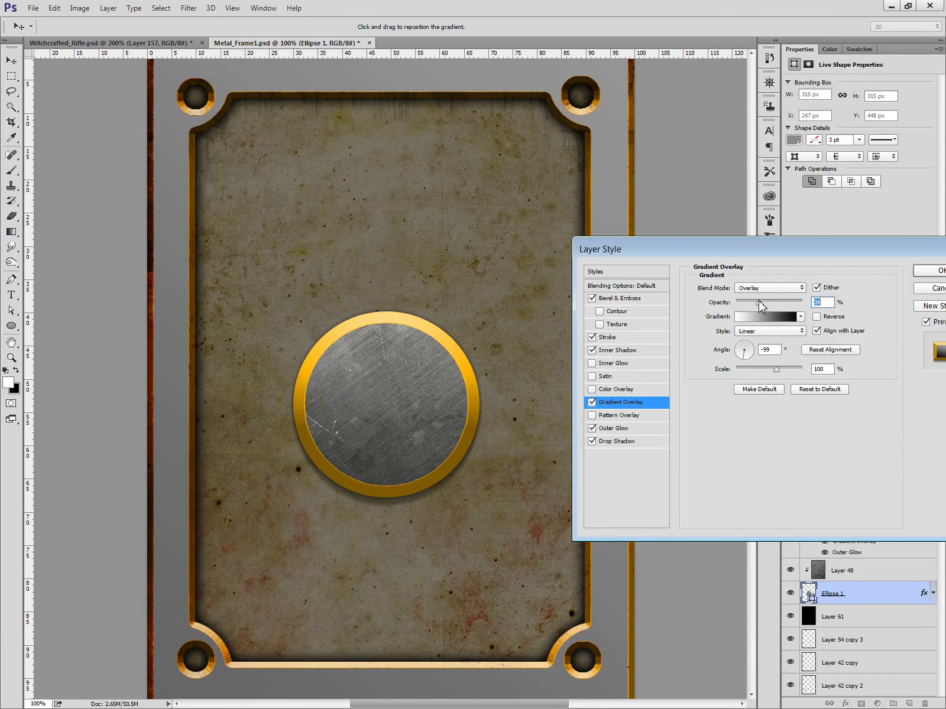
click(592, 403)
click(592, 402)
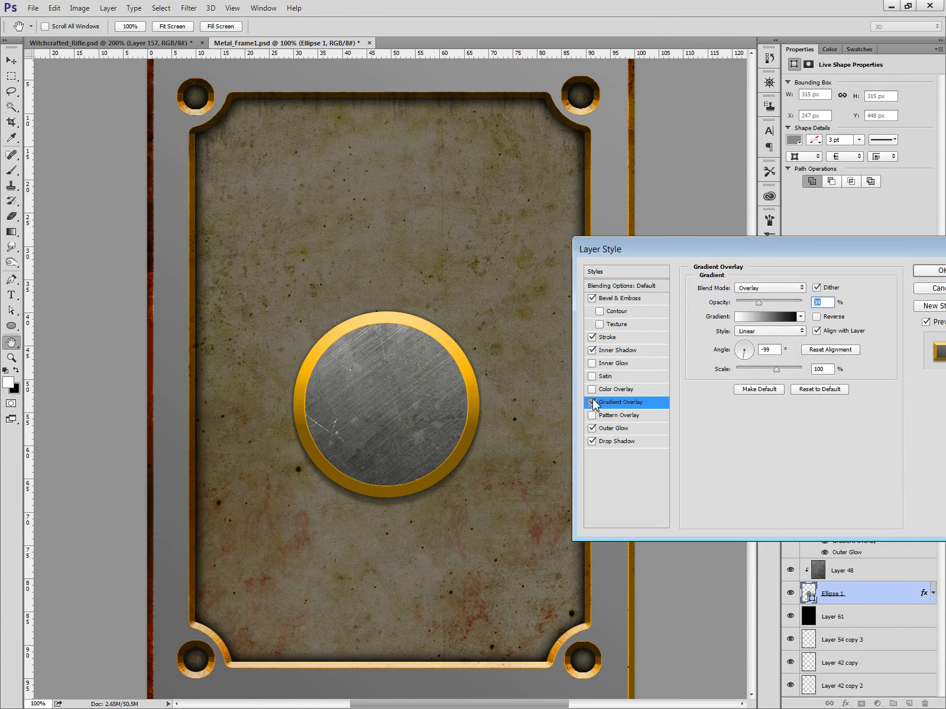
click(592, 403)
click(592, 403)
click(592, 402)
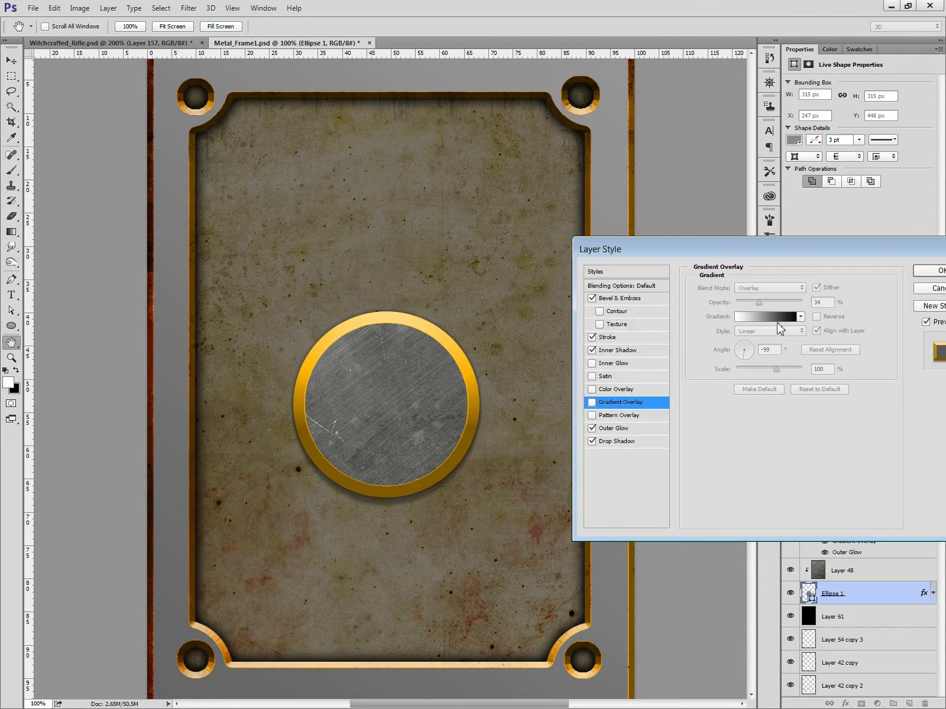
click(926, 288)
Identify Layer 48 by toggling its visibility, and shift its metal texture diagonally up and to the right within the circle.
scroll(847, 585, up, 3)
scroll(835, 560, down, 1)
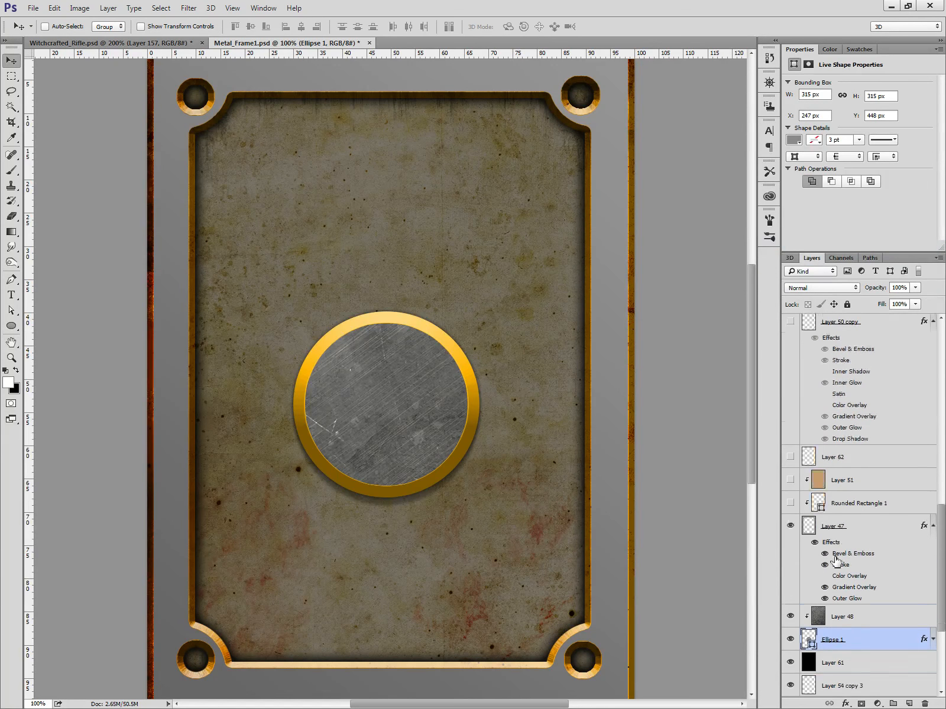
scroll(835, 560, down, 2)
click(875, 571)
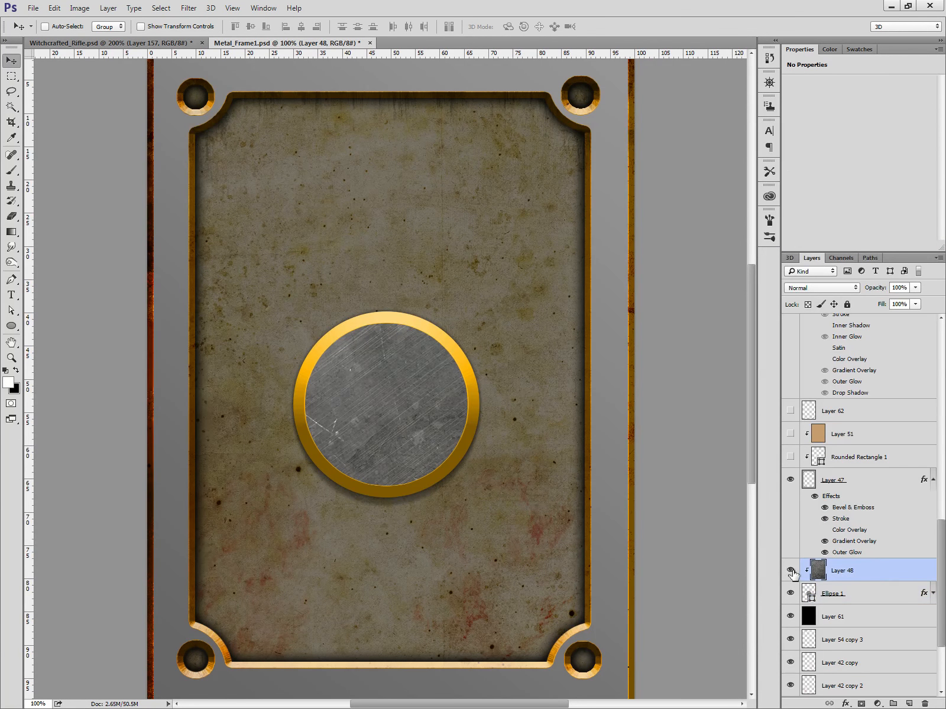
click(791, 571)
click(791, 571)
drag(418, 436, 590, 256)
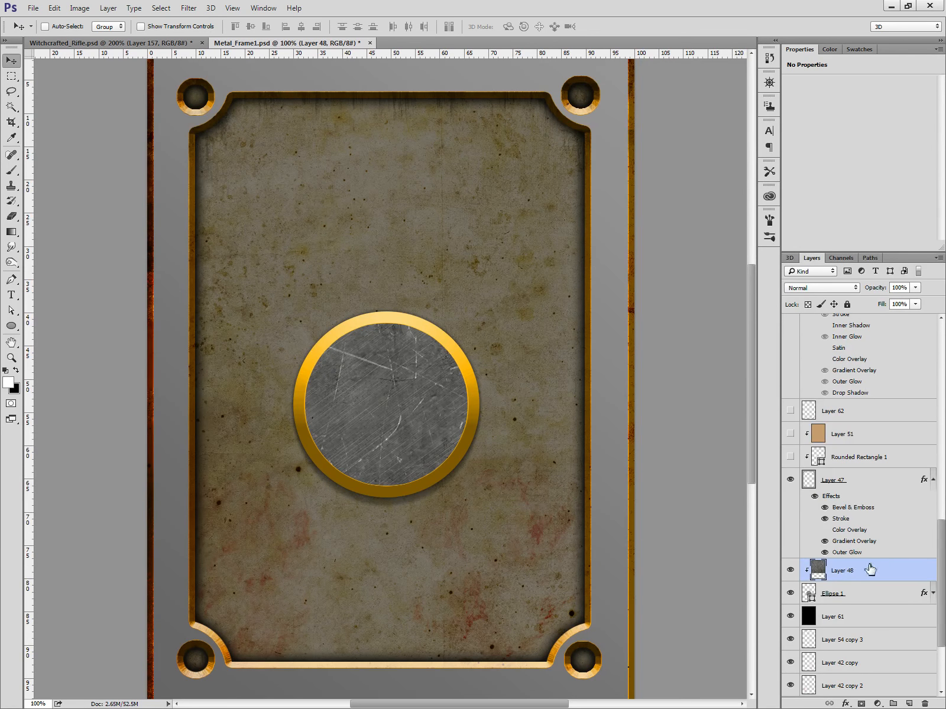
Apply the Sharpen filter to Layer 48's scratched-metal texture and repeat the filter.
click(189, 9)
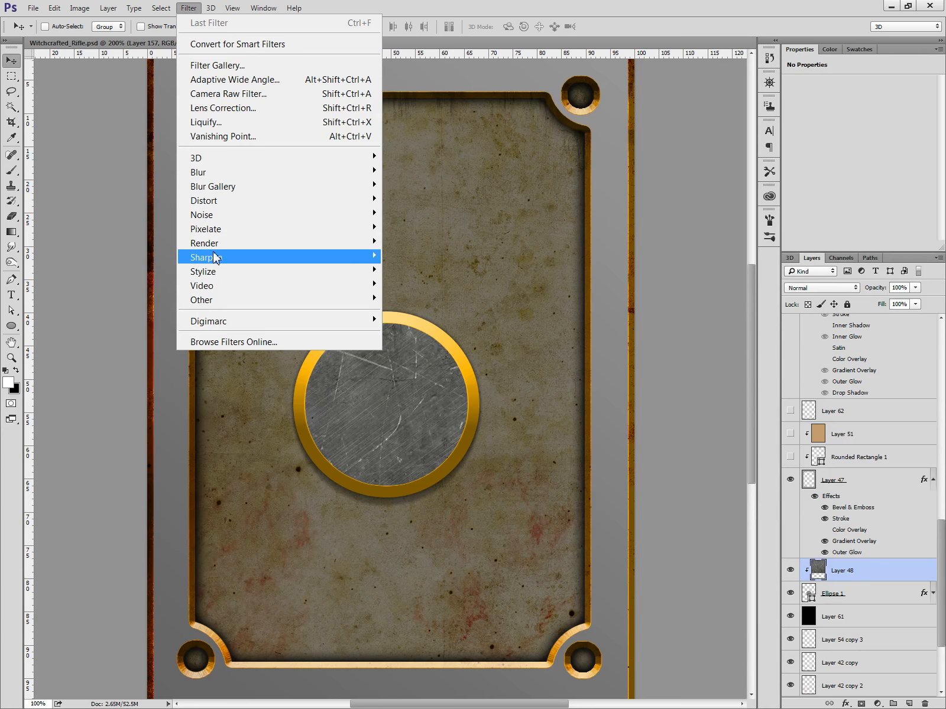
mouse_move(215, 249)
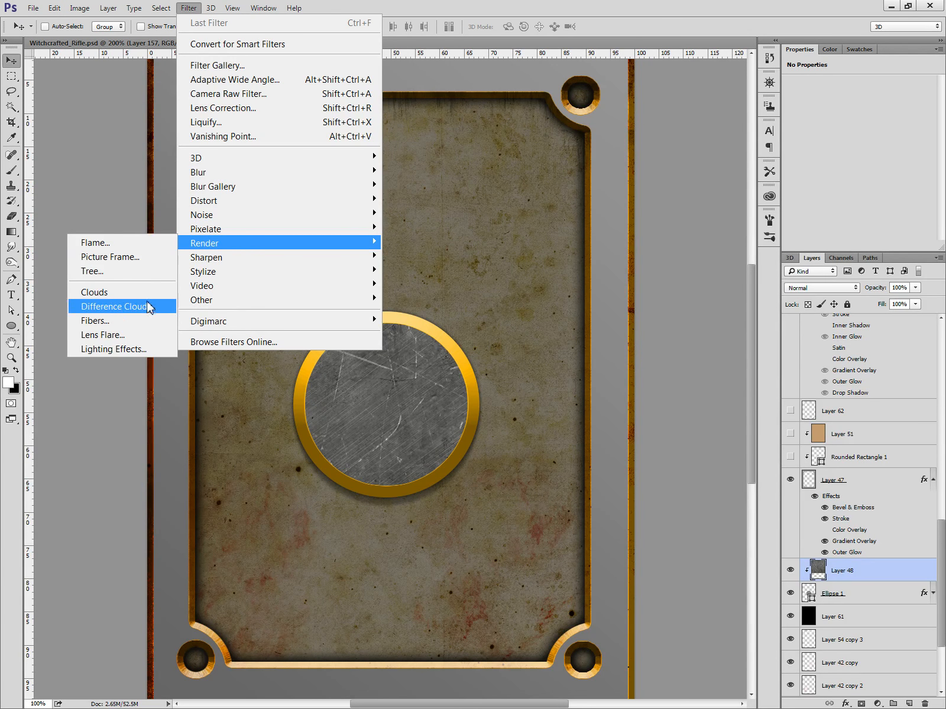
mouse_move(268, 260)
click(131, 272)
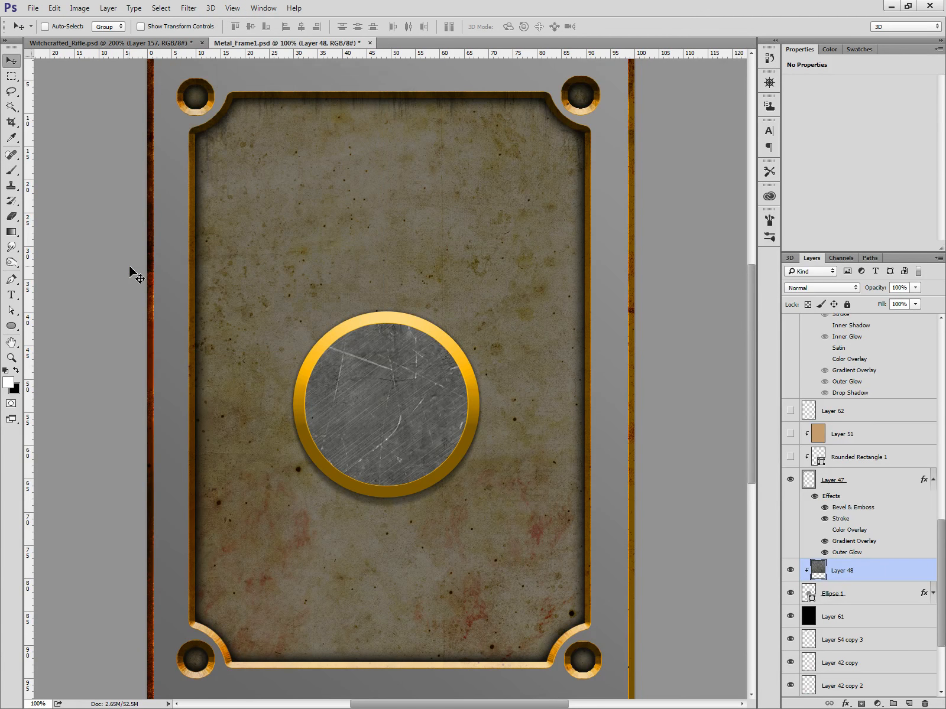
key(ctrl+f)
key(ctrl+plus)
key(ctrl+plus)
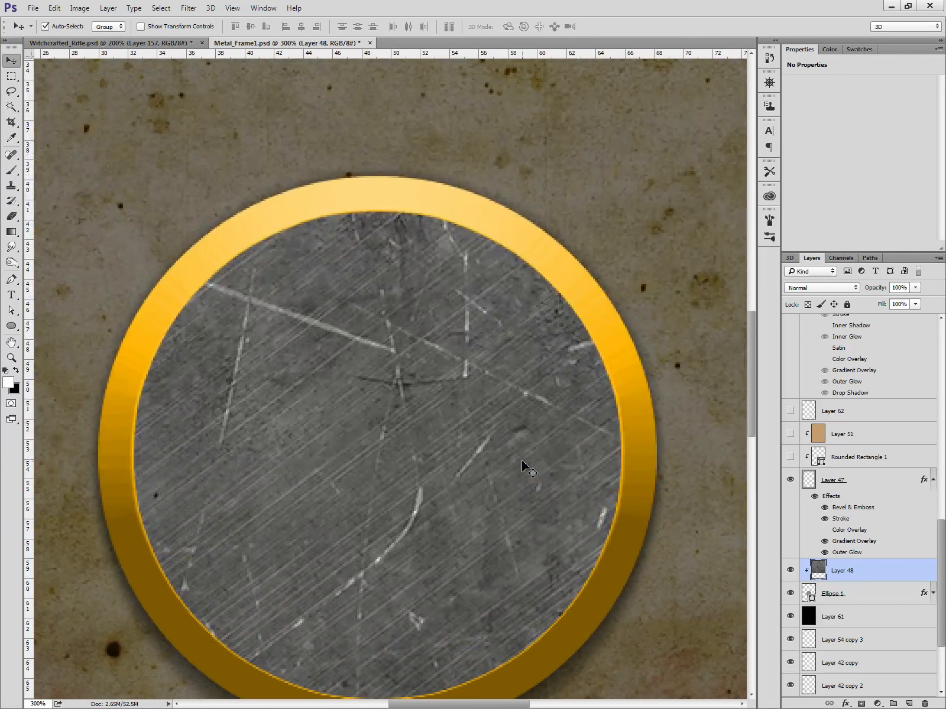
key(ctrl+minus)
key(ctrl+minus)
key(ctrl+minus)
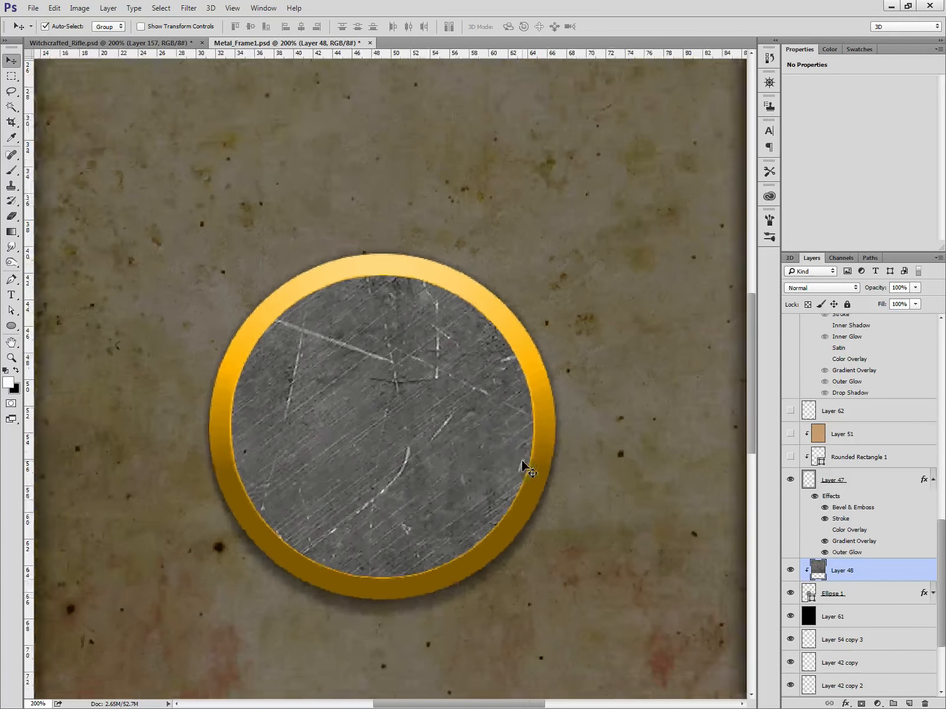
key(ctrl+plus)
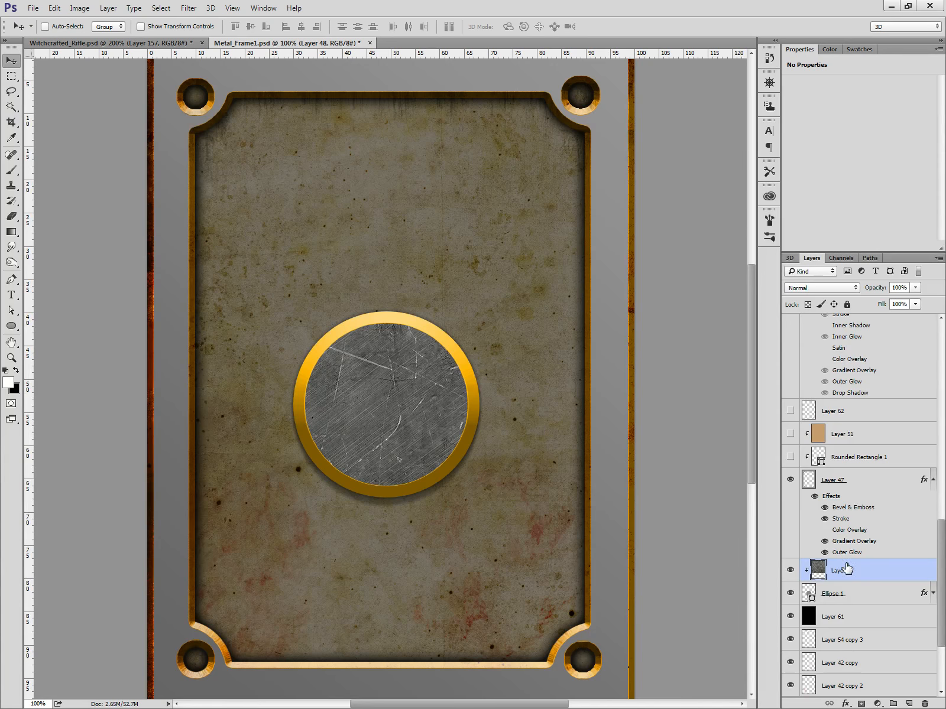
Toggle Layer 48's visibility to compare the circle with and without the sharpened texture, leaving it shown.
click(791, 571)
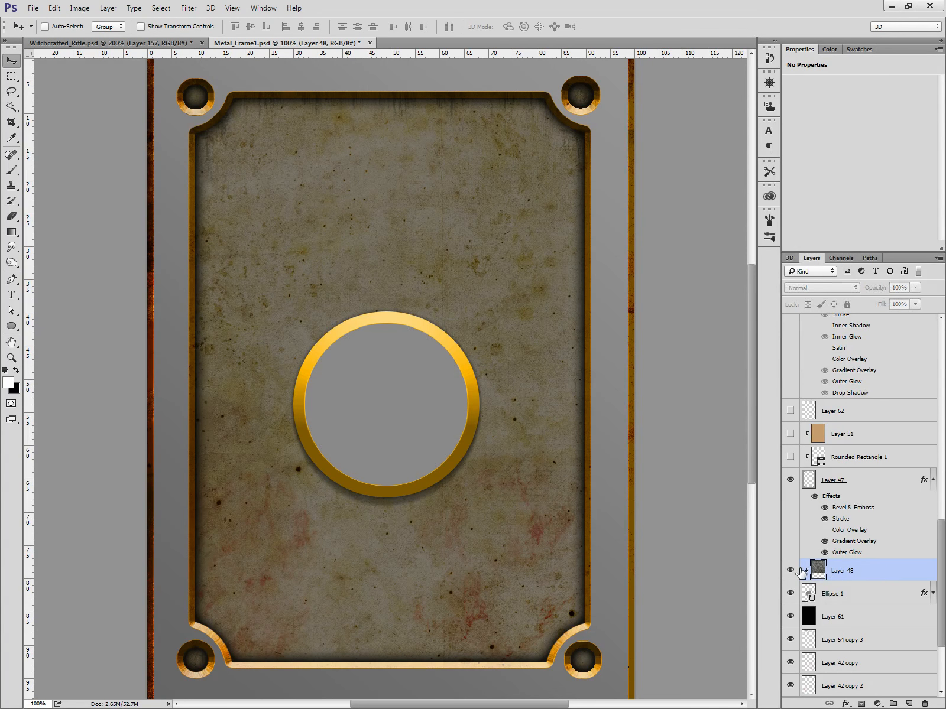
click(791, 571)
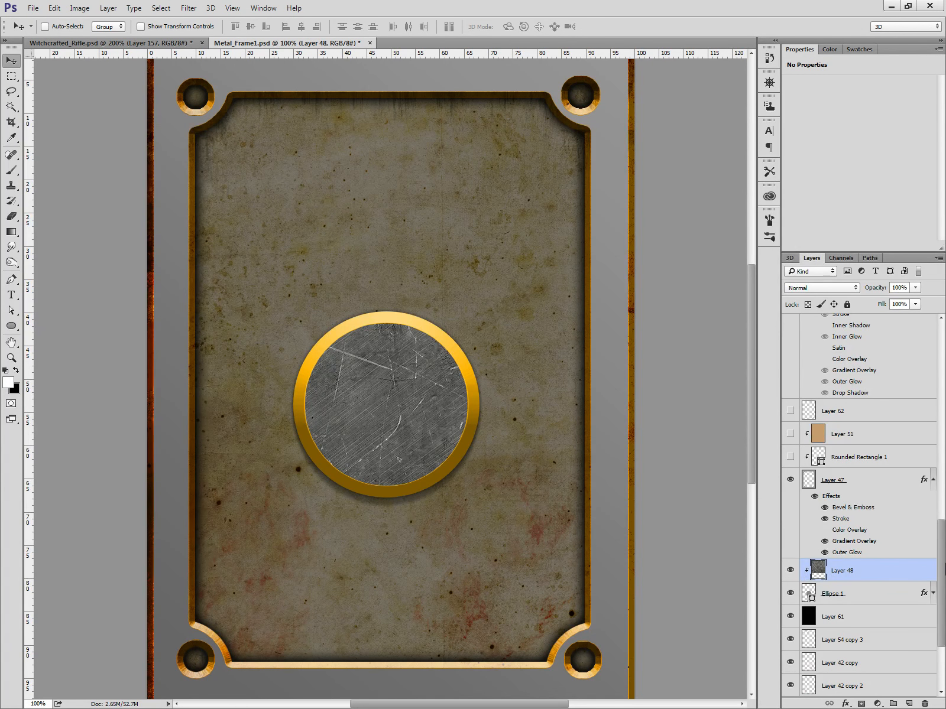
mouse_move(941, 563)
mouse_down()
mouse_move(941, 555)
mouse_move(941, 563)
mouse_up()
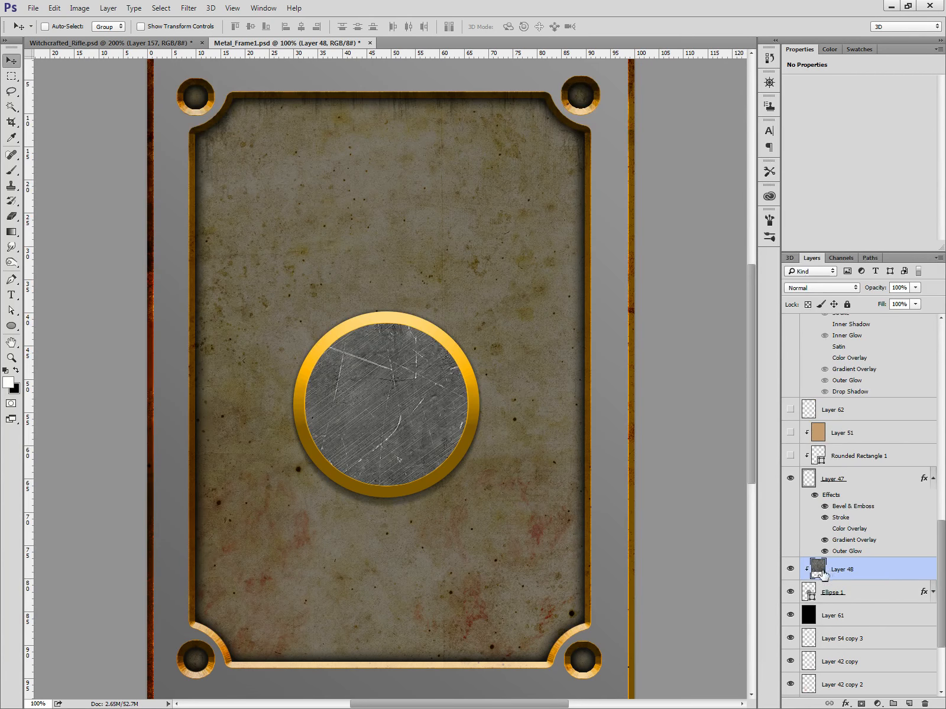
click(790, 570)
click(790, 570)
Add a new empty layer directly above Layer 48, clip it to the circle and make it the active layer.
scroll(872, 541, up, 4)
scroll(873, 553, down, 4)
click(910, 703)
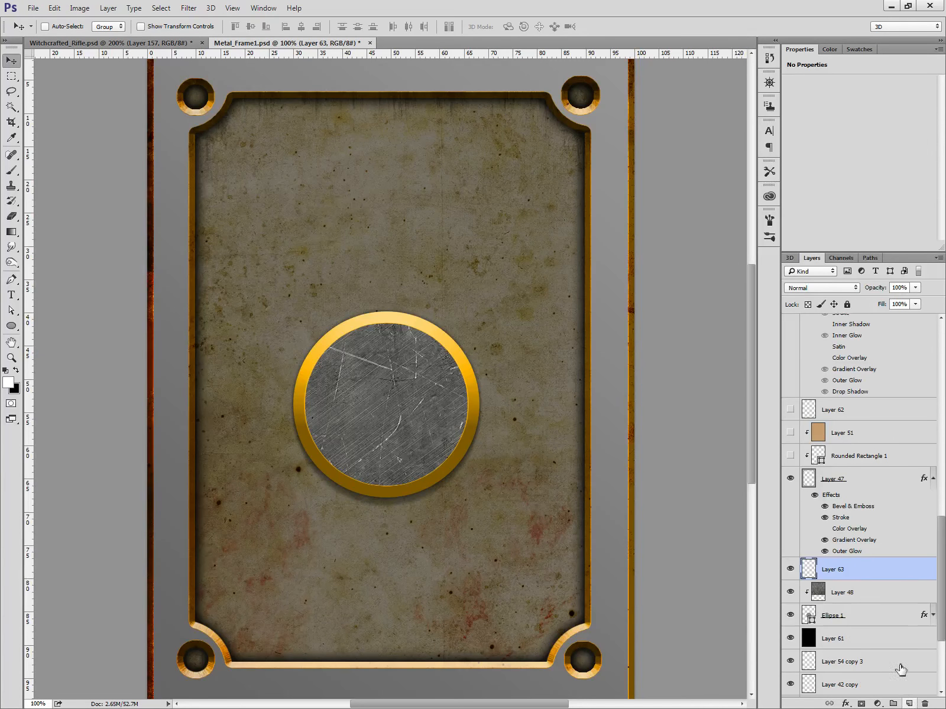
click(880, 597)
alt+click(865, 581)
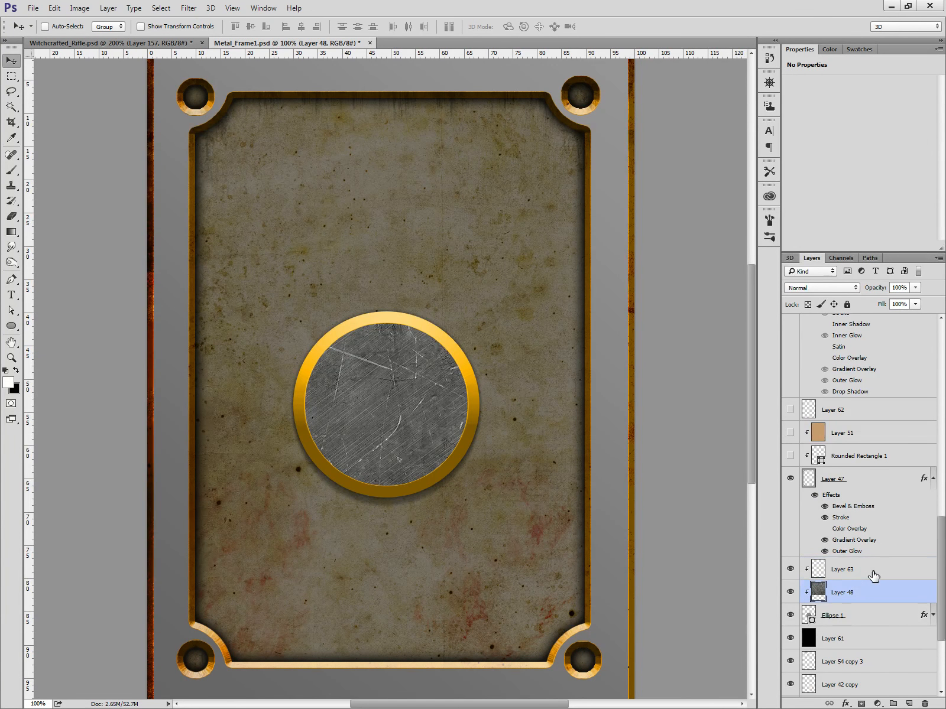
click(870, 571)
Activate the Brush tool with black as the foreground colour and browse the brush presets.
key(b)
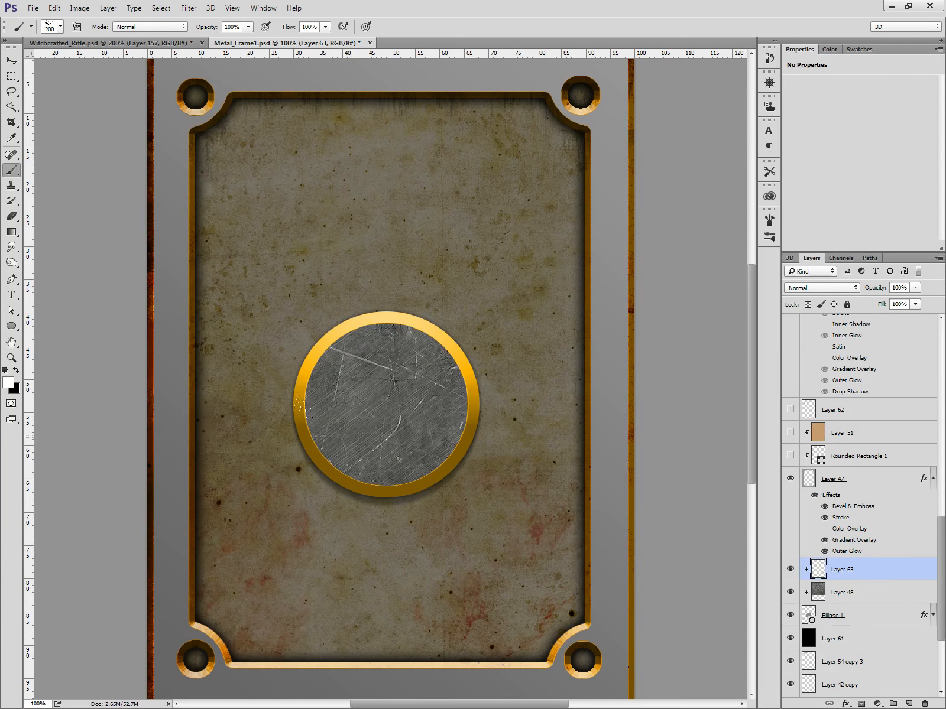
key(F5)
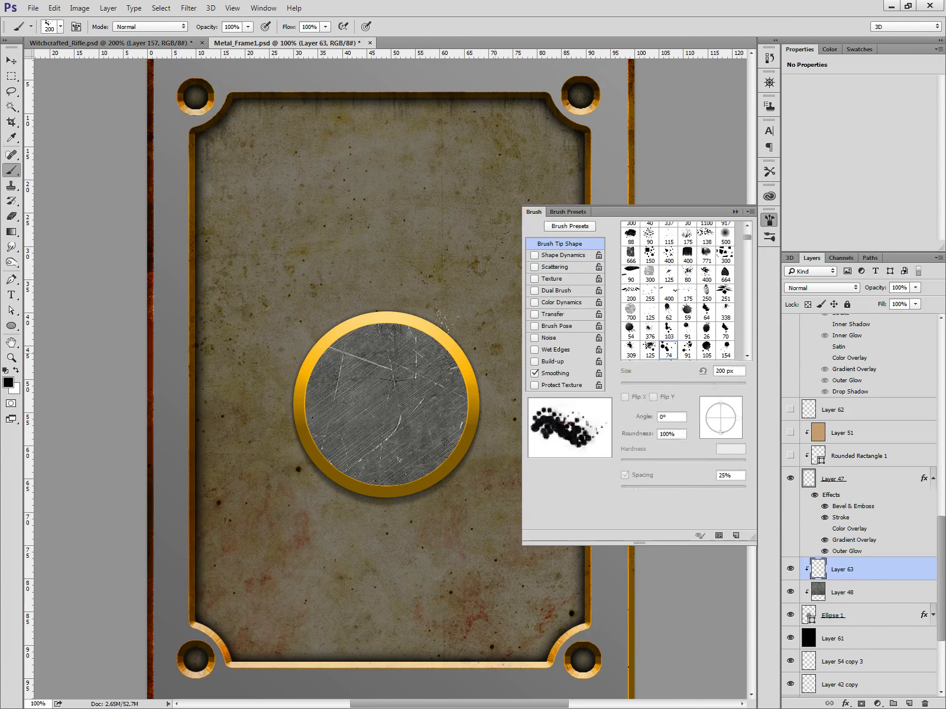
click(567, 218)
scroll(624, 340, down, 6)
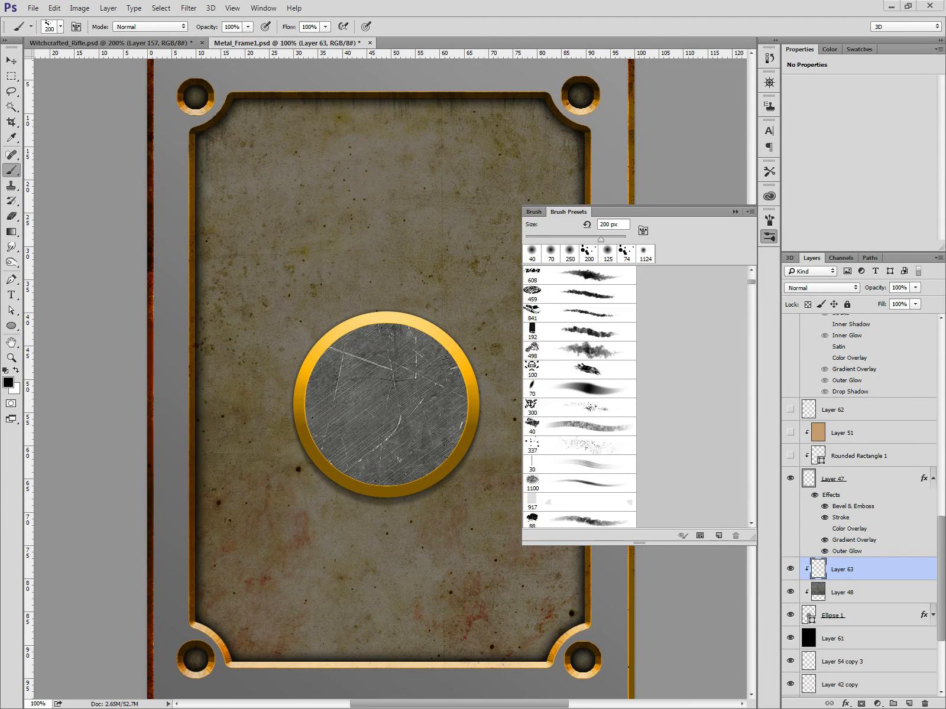
Switch to the Chrome browser and open the DeviantArt website.
drag(1, 101, 508, 1)
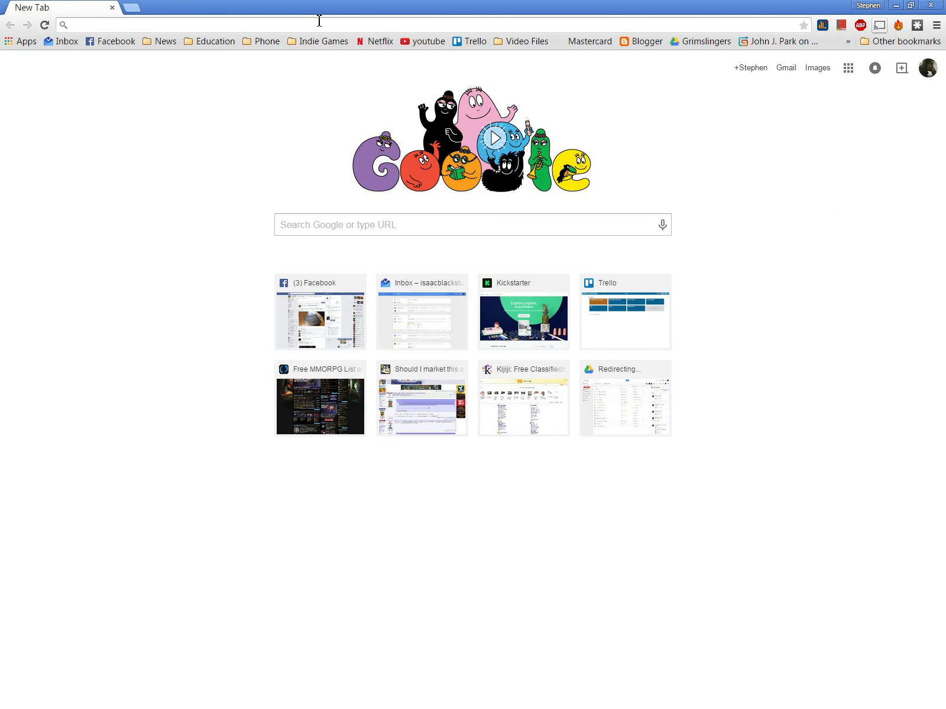
text(deviant)
key(Return)
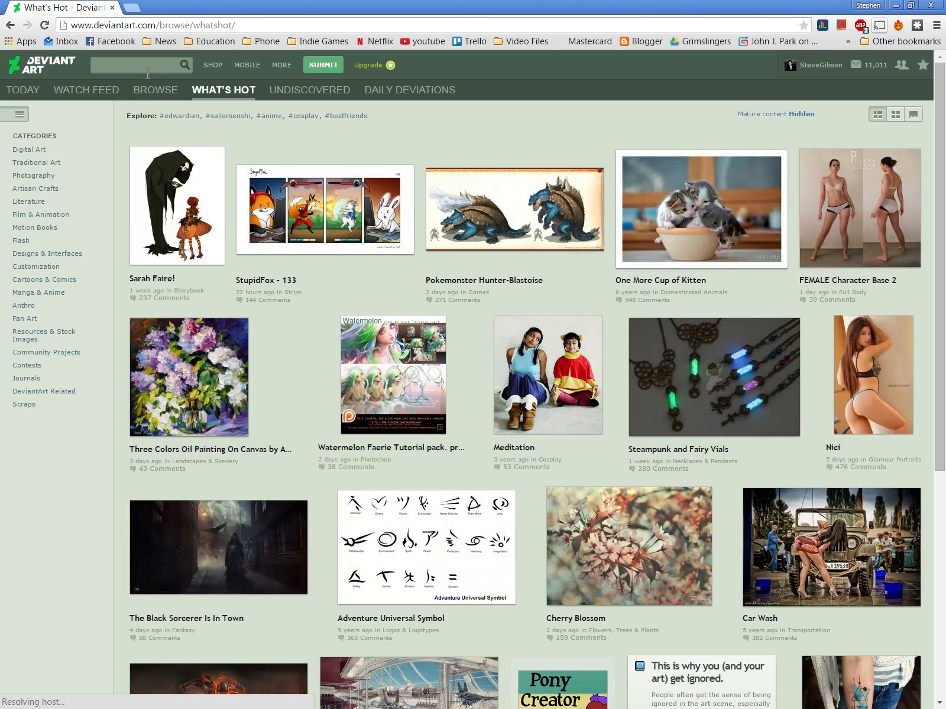
Search DeviantArt for "grunge brush" and look through the Photoshop brush packs.
click(138, 67)
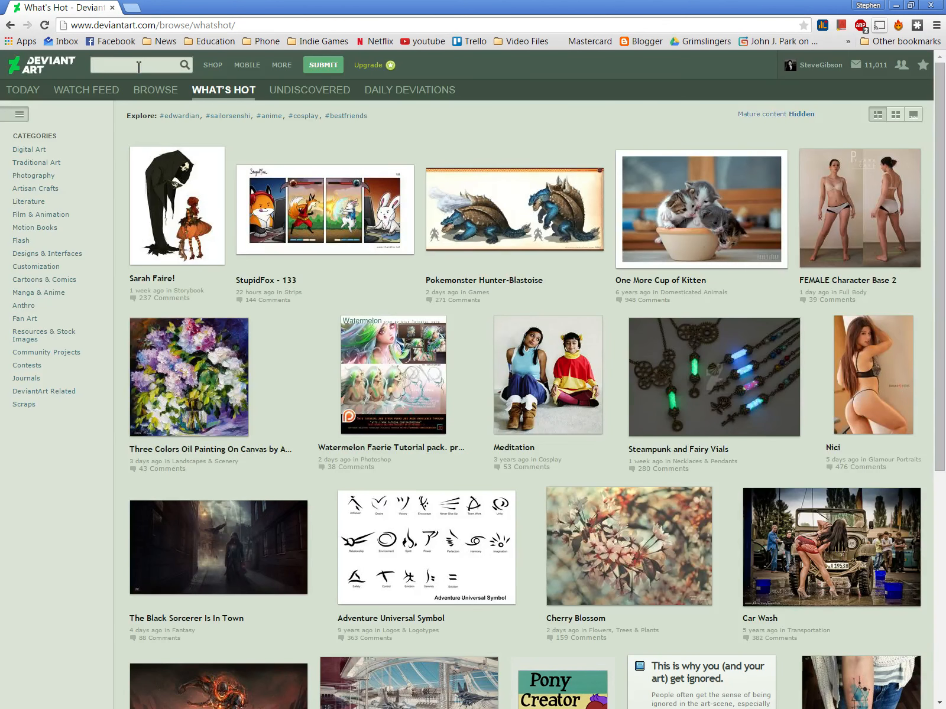
text(grunge brush)
key(Return)
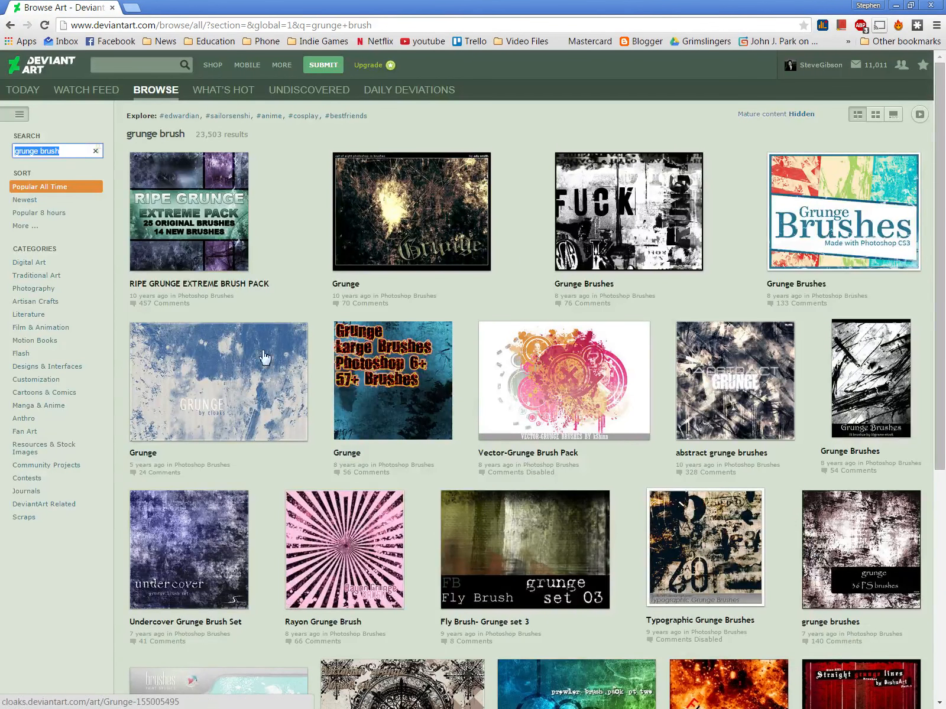
scroll(601, 517, down, 6)
scroll(512, 473, up, 1)
scroll(512, 473, up, 5)
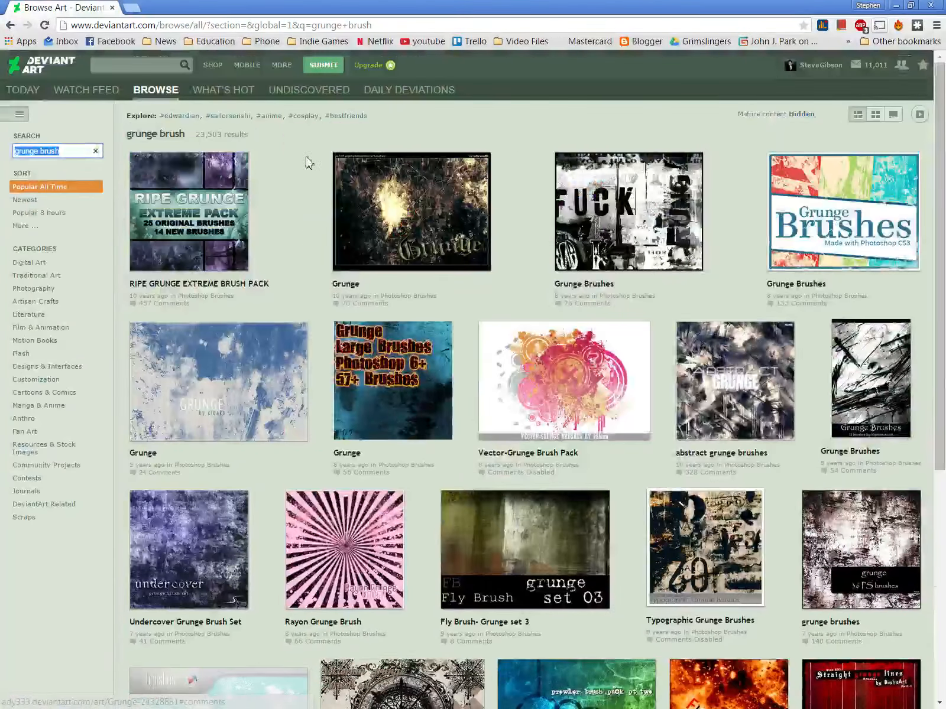
Search DeviantArt for "dirt brush" and look through the brush packs.
click(142, 65)
text(dirt brush)
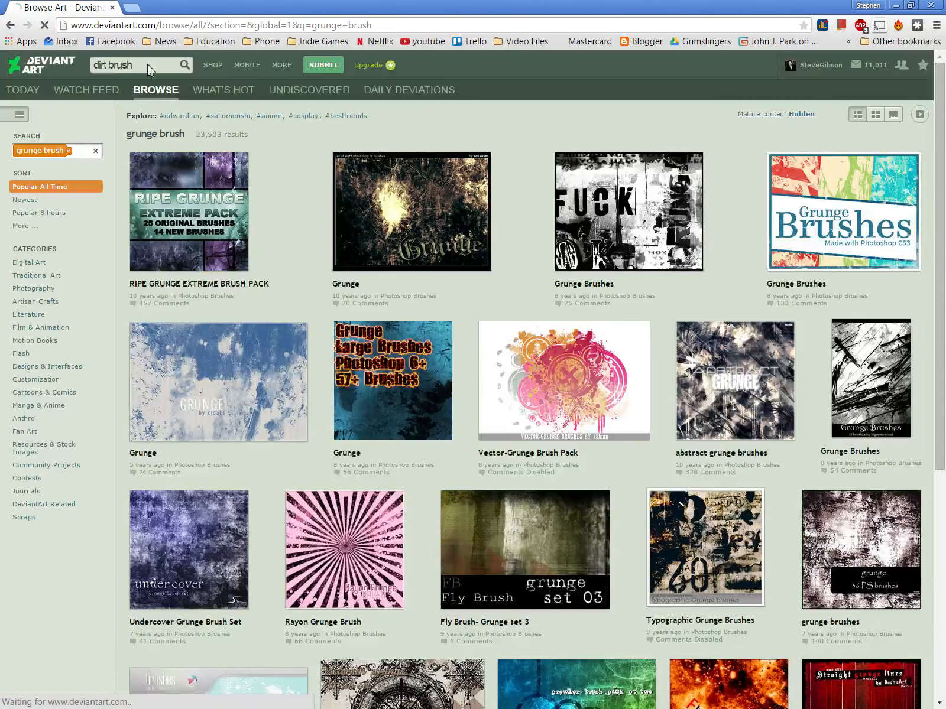
key(Return)
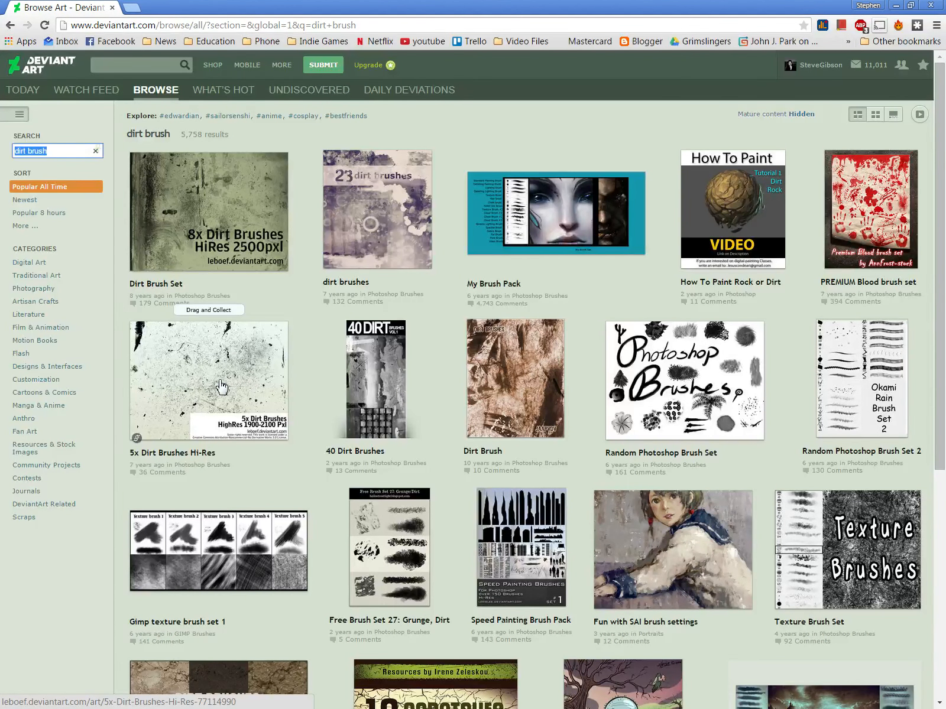
scroll(222, 387, down, 8)
scroll(189, 178, up, 8)
Search DeviantArt for "splatter brush" and open the INK SPLATTER BRUSH SET.
click(144, 69)
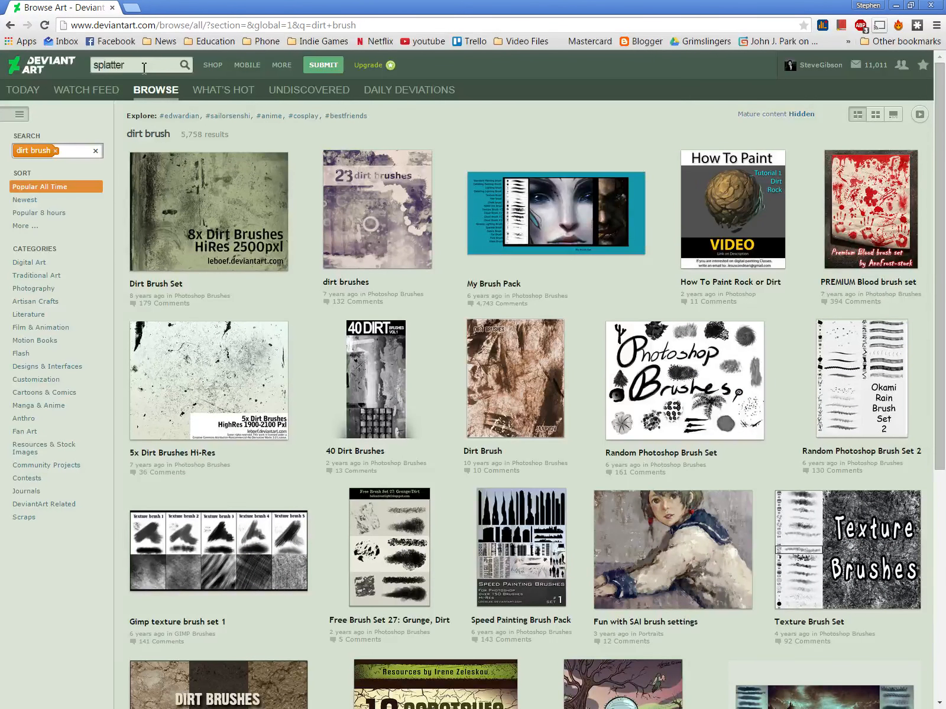
text(splatter brush)
key(Return)
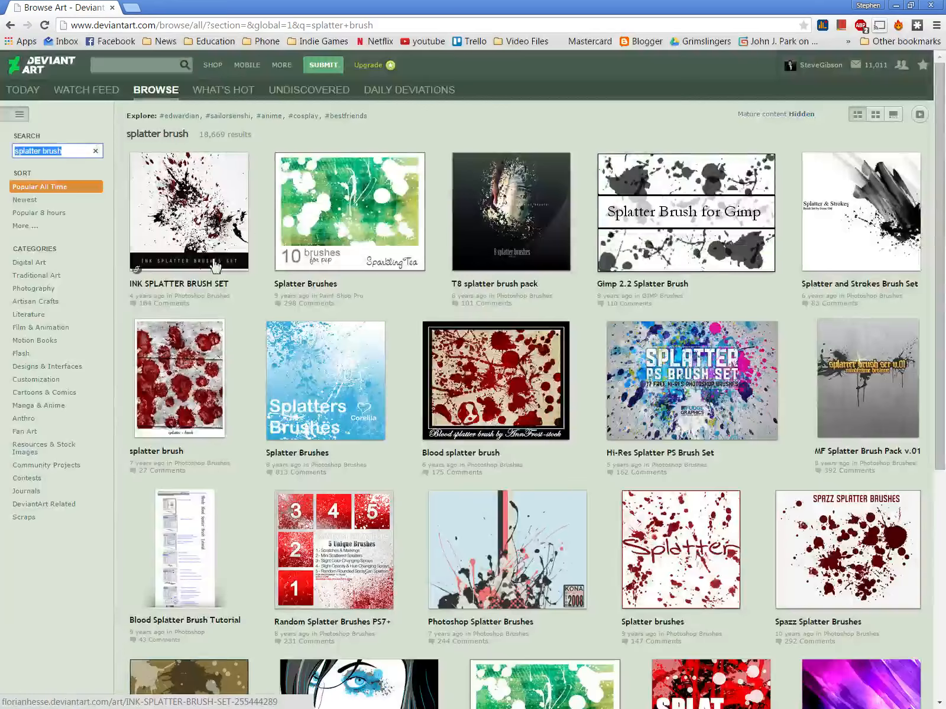
click(215, 268)
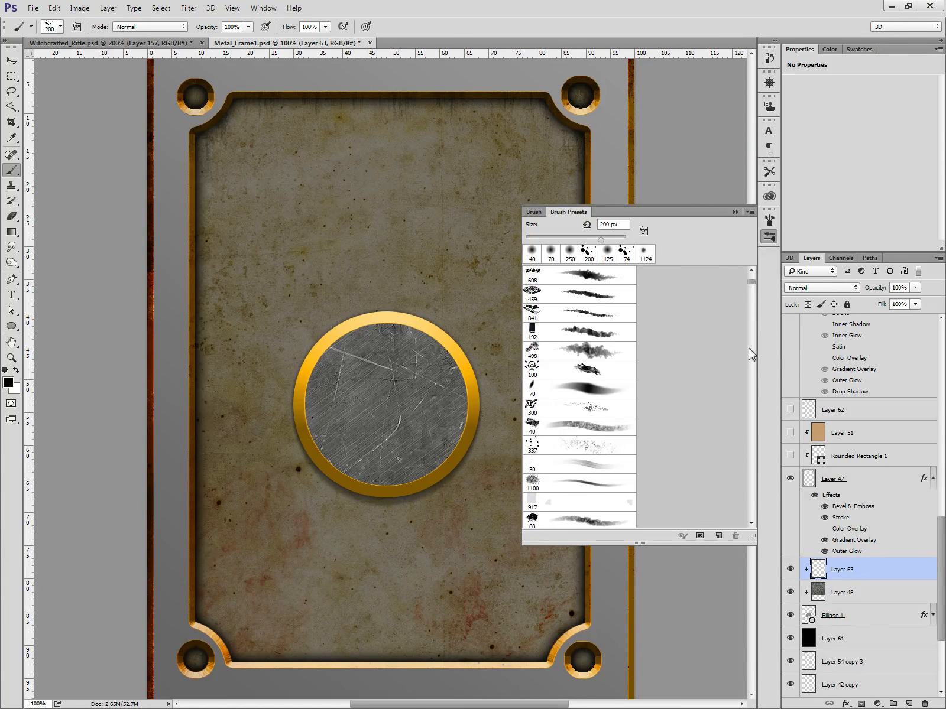
Bring up the colour controls and add a new empty layer directly above Layer 63.
key(F5)
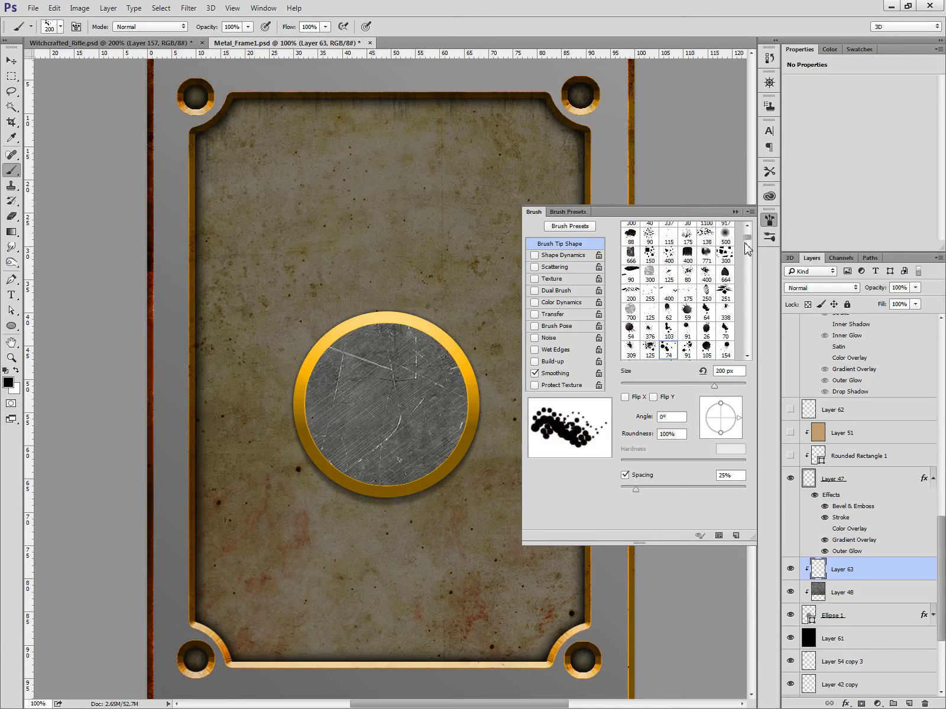
key(F6)
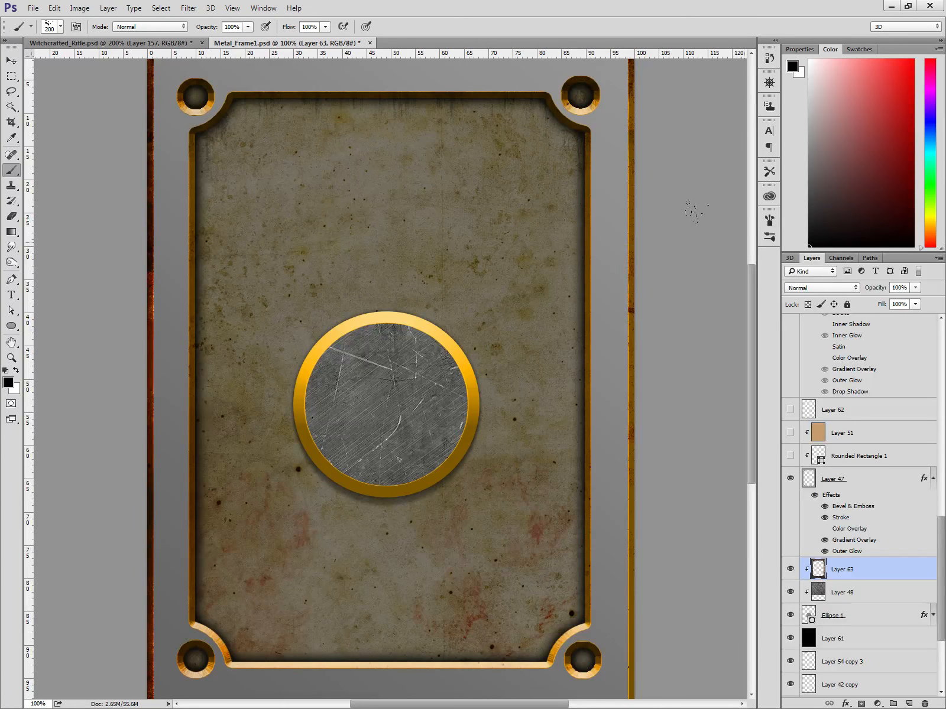
key(ctrl+shift+alt+n)
Browse the brush presets, choose the 175 px splatter brush and enlarge it to 200 px.
key(F5)
key(F5)
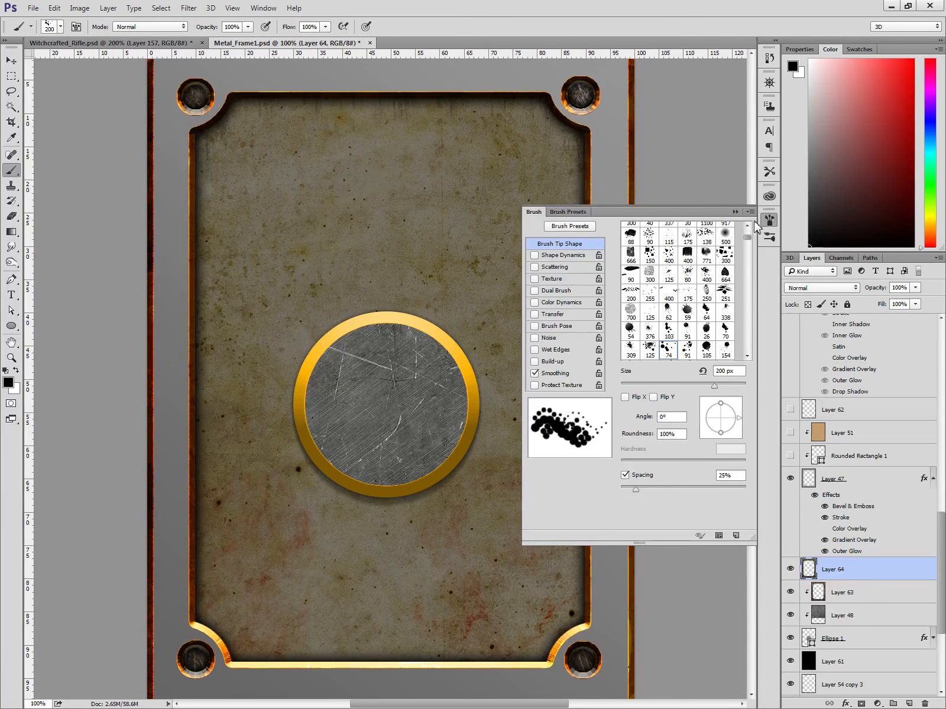
click(769, 236)
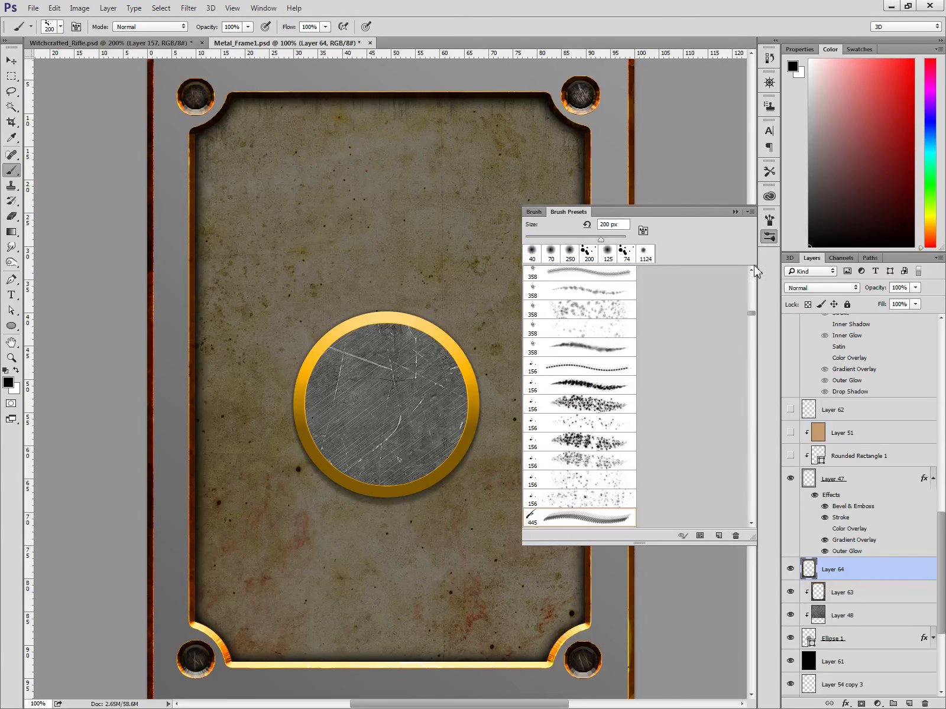
mouse_move(750, 318)
mouse_down()
mouse_move(751, 526)
mouse_move(751, 302)
mouse_move(761, 302)
mouse_up()
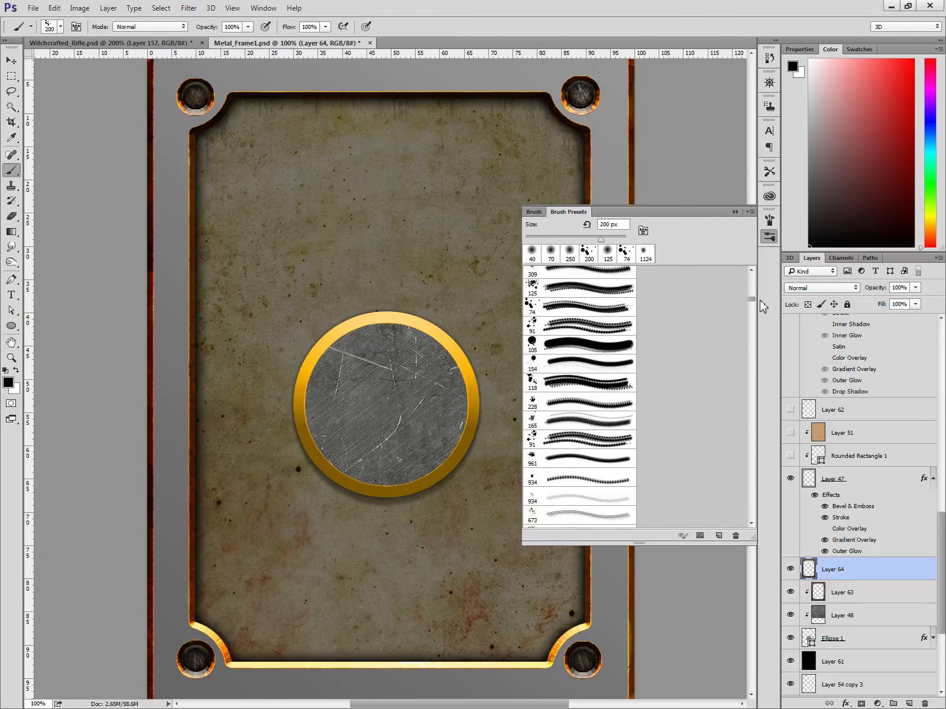
click(573, 292)
scroll(729, 337, up, 4)
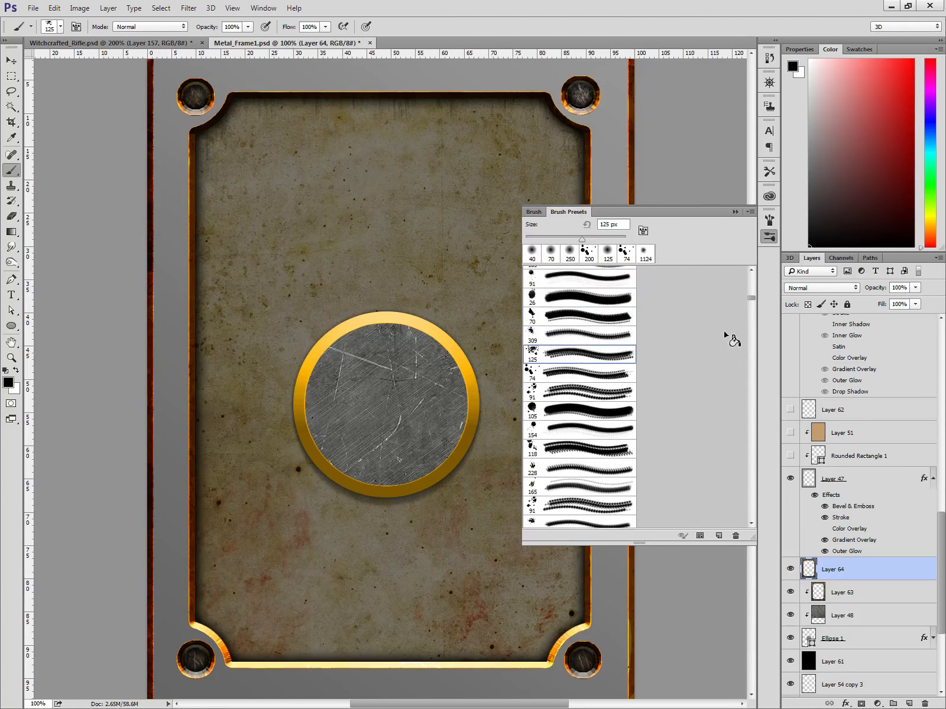
mouse_move(752, 301)
mouse_down()
mouse_move(751, 355)
mouse_move(757, 295)
mouse_move(750, 302)
mouse_up()
click(551, 375)
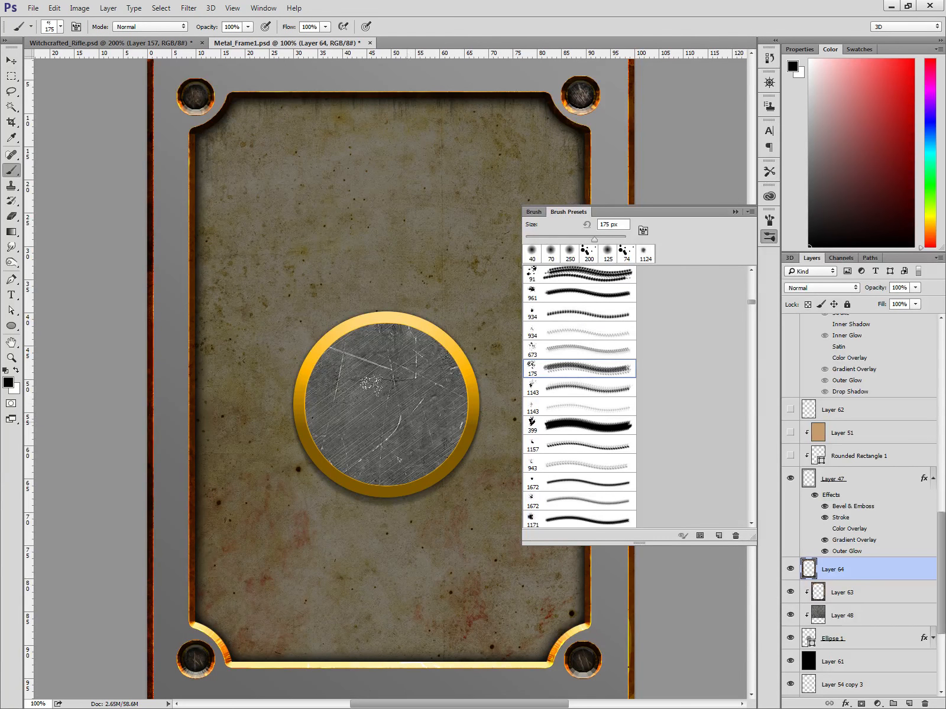
key(bracketright)
key(bracketright)
key(bracketright)
key(bracketright)
key(bracketleft)
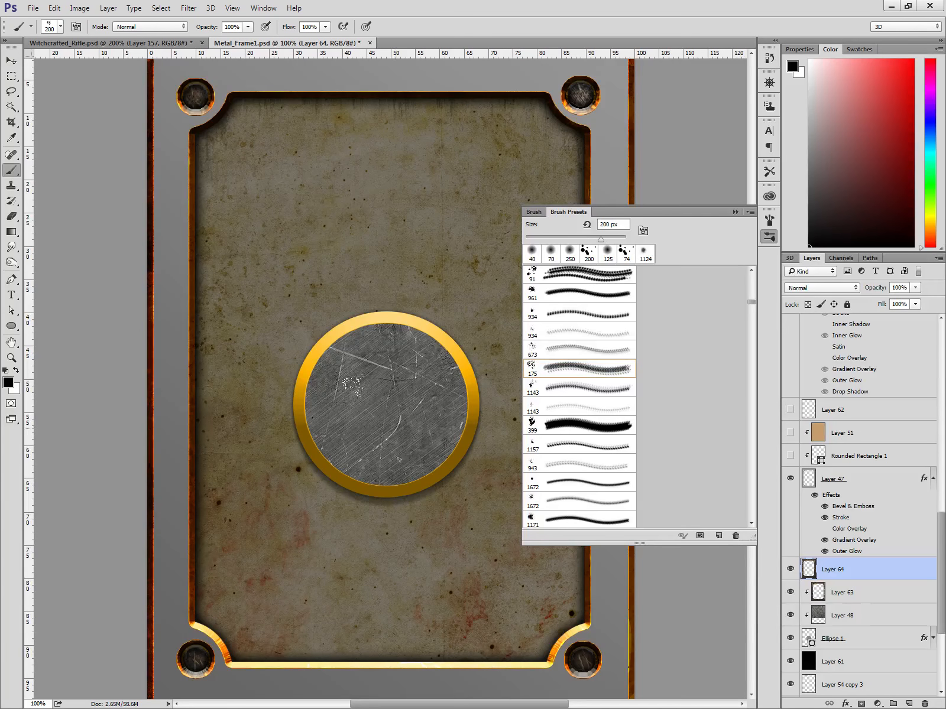
Delete Layer 63 and replace it with a new empty layer above Layer 48, clipped to the circle.
scroll(867, 615, down, 1)
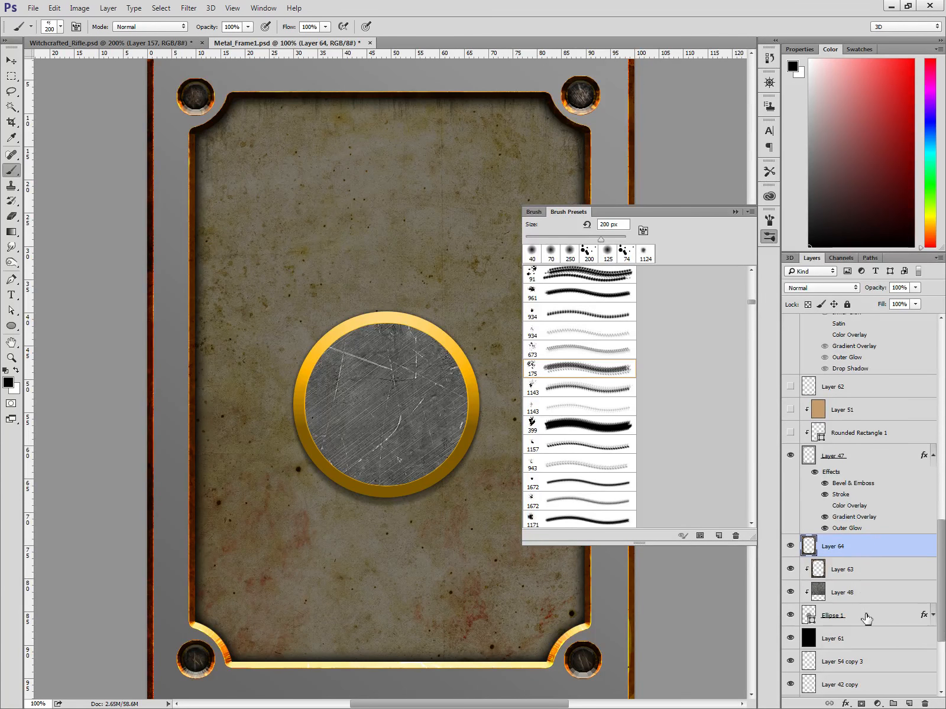
click(879, 571)
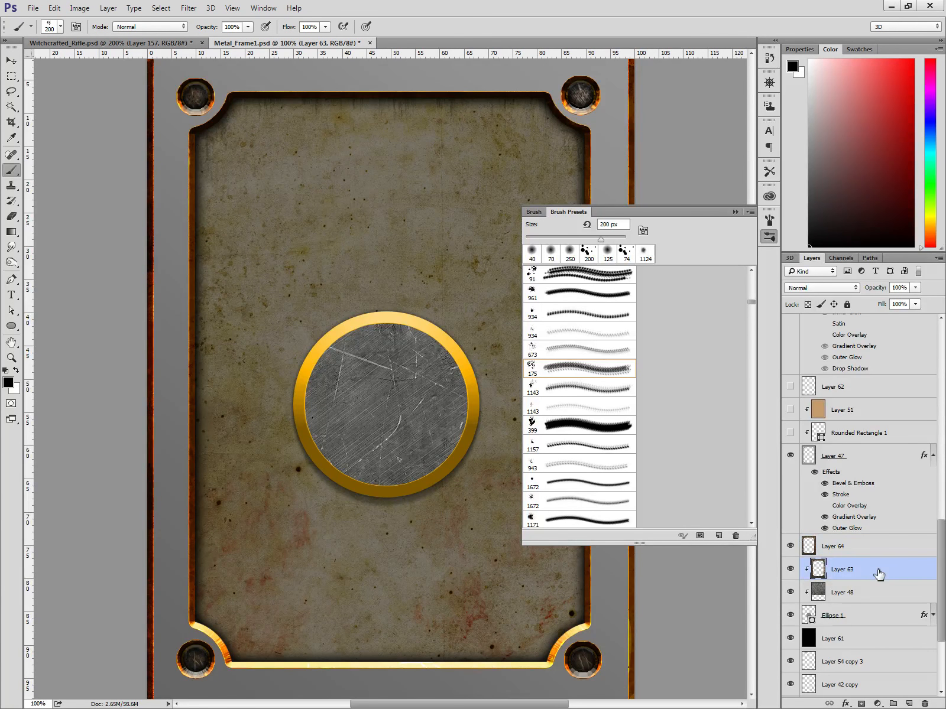
key(Delete)
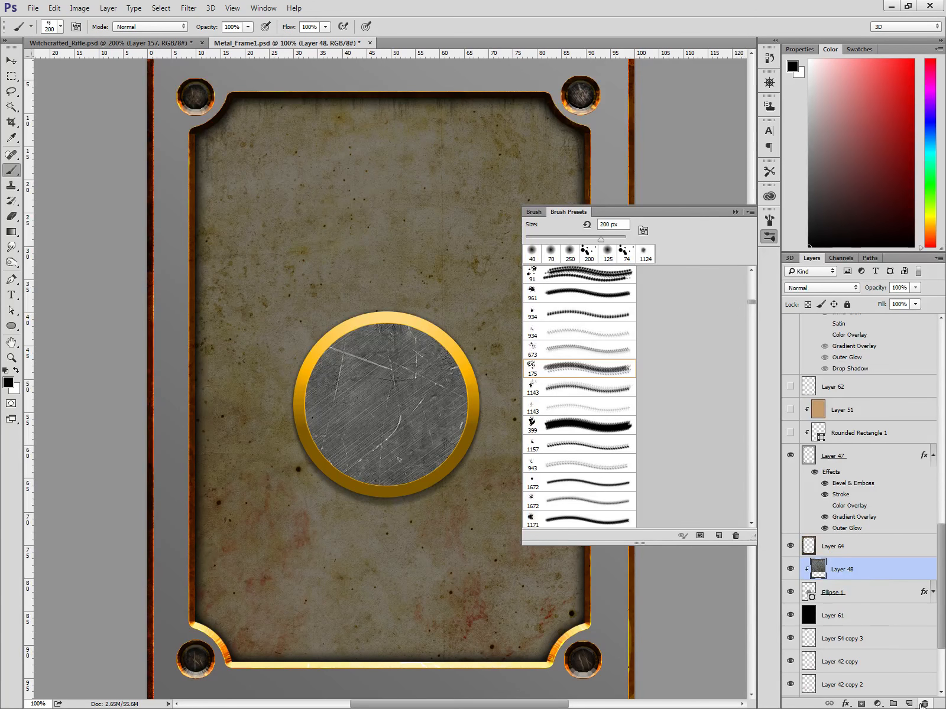
click(909, 704)
alt+click(866, 581)
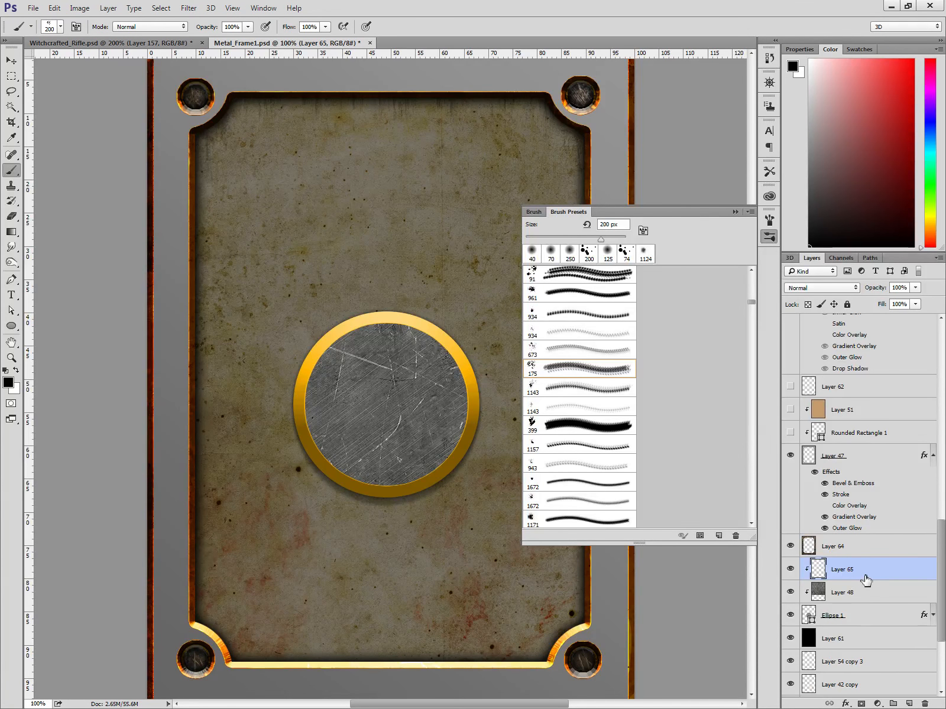
Set the blend mode of the new clipped layer to Overlay.
key(F5)
key(F5)
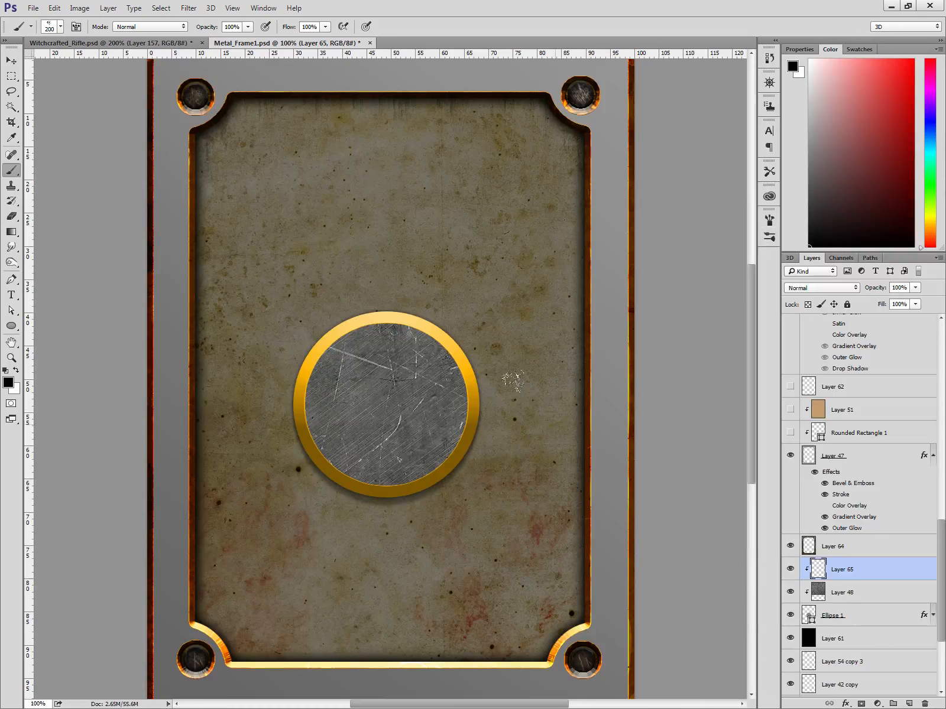
key(bracketright)
click(820, 288)
click(804, 408)
Choose a dark brown foreground colour and paint splatter along the circle's lower and left edges.
click(329, 409)
key(ctrl+z)
click(930, 235)
mouse_move(876, 207)
mouse_down()
mouse_move(888, 188)
mouse_move(882, 181)
mouse_up()
drag(372, 467, 435, 461)
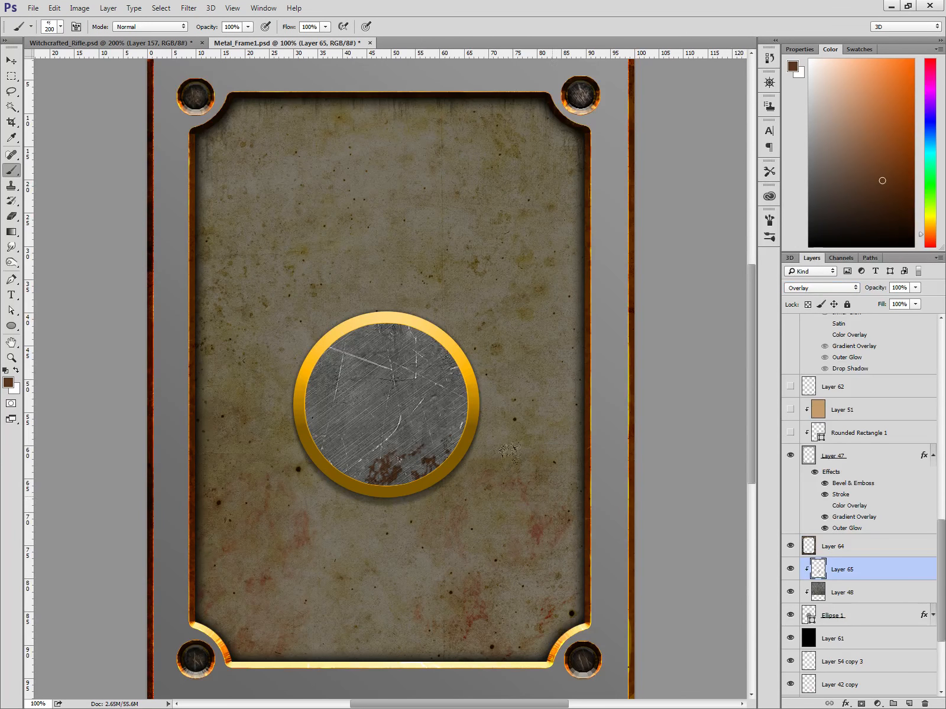
click(319, 417)
Choose the 91 px splatter brush tip and stamp brown spots at the circle's upper right.
key(F5)
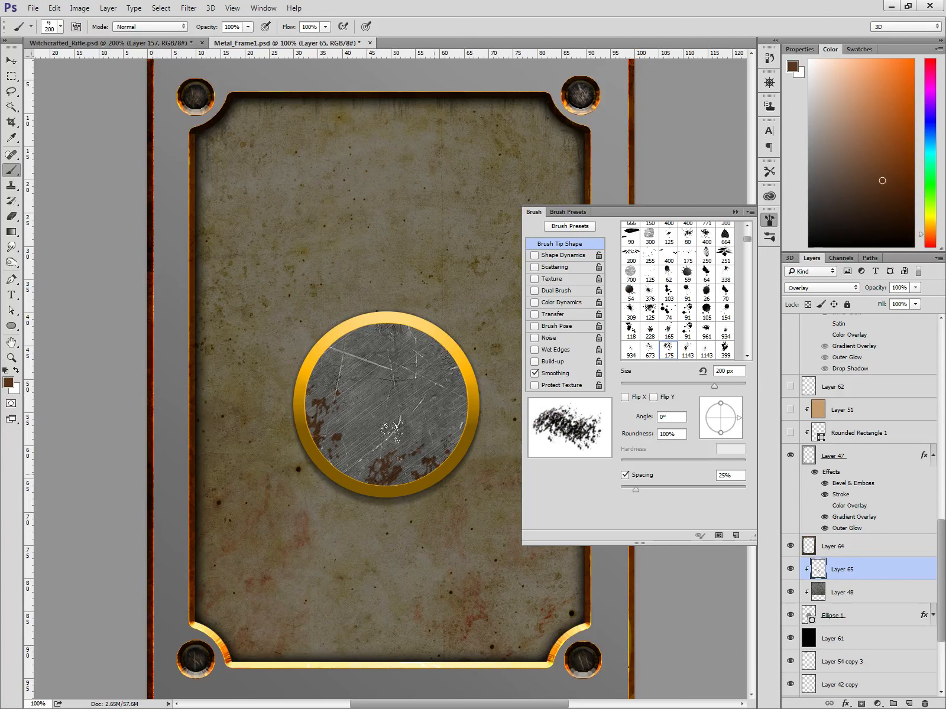
click(688, 309)
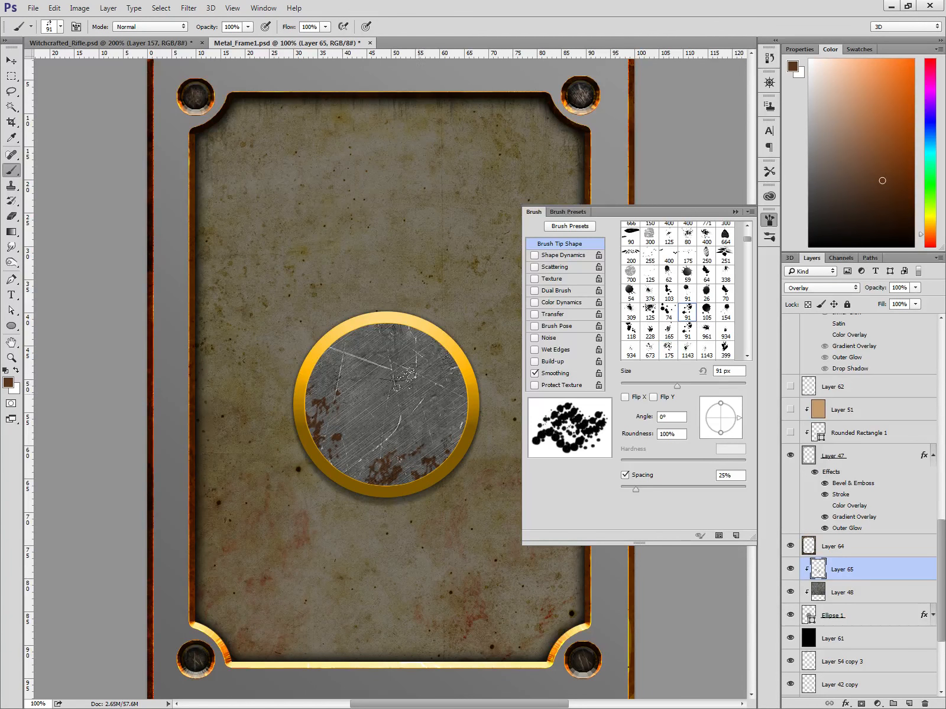
click(437, 364)
Choose the 1672 px splatter preset and stamp brown speckles across the upper part of the circle.
click(567, 212)
click(550, 428)
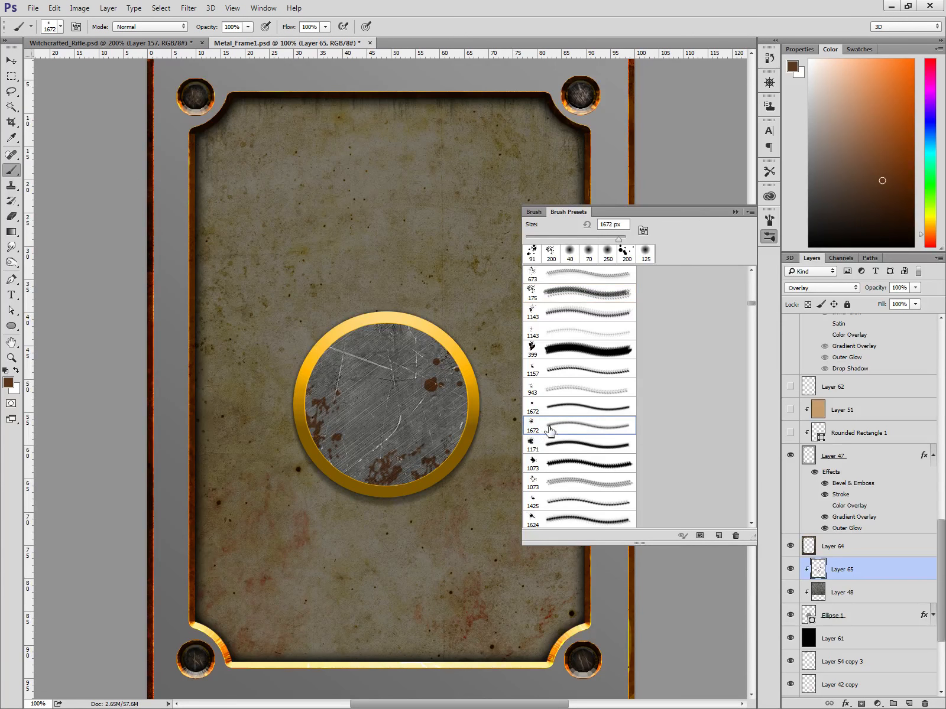
click(769, 220)
click(769, 220)
click(397, 340)
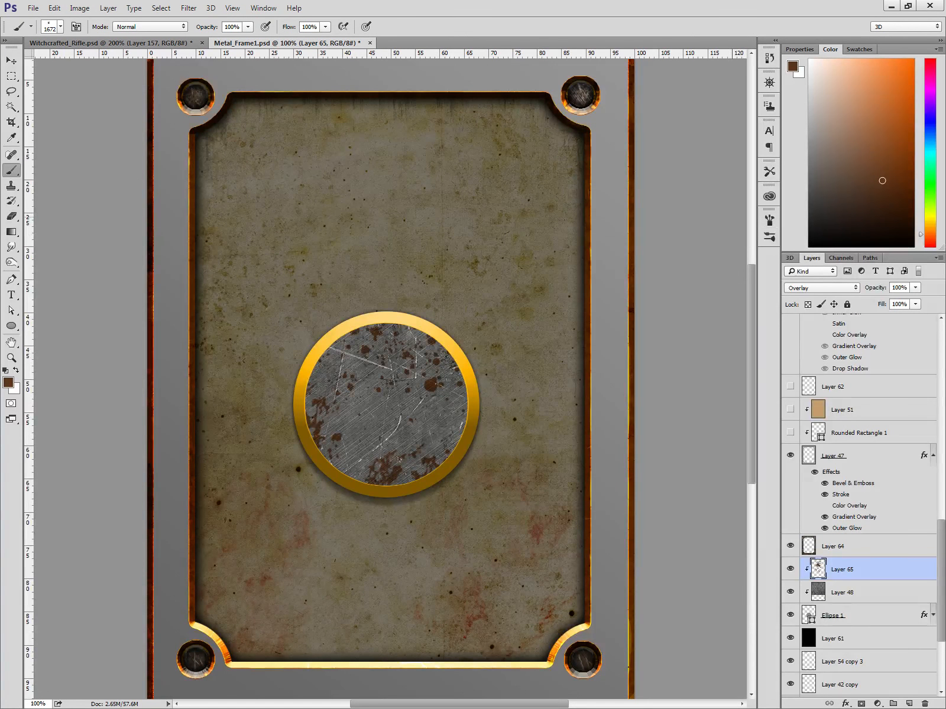
Lower the brown splatter layer's opacity to 29% and stamp more splatter on the circle's lower right.
click(915, 288)
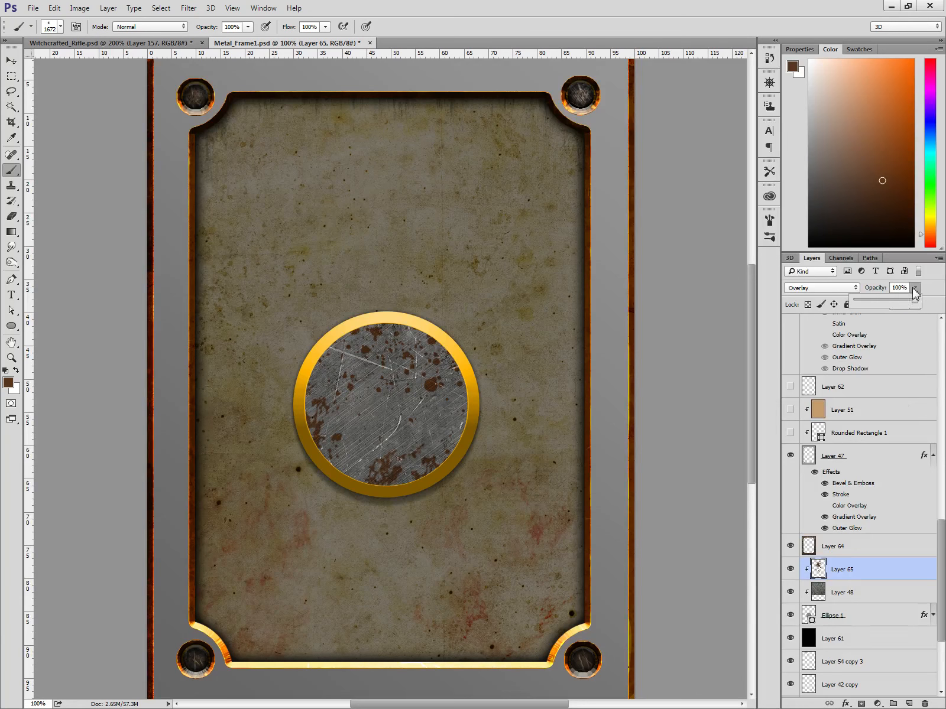
drag(915, 299, 875, 309)
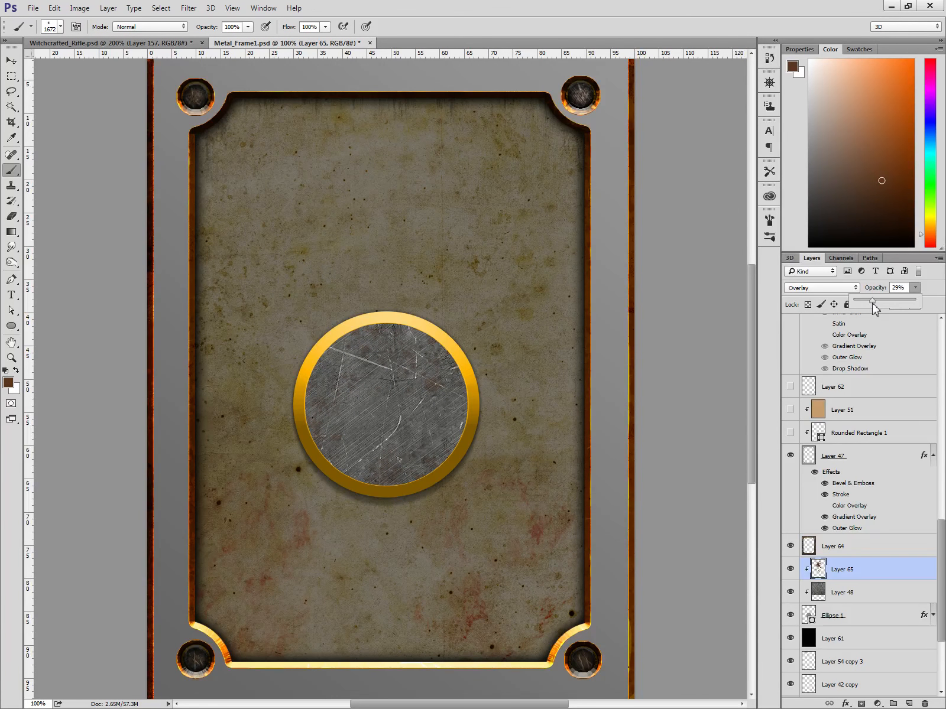
click(449, 438)
click(432, 441)
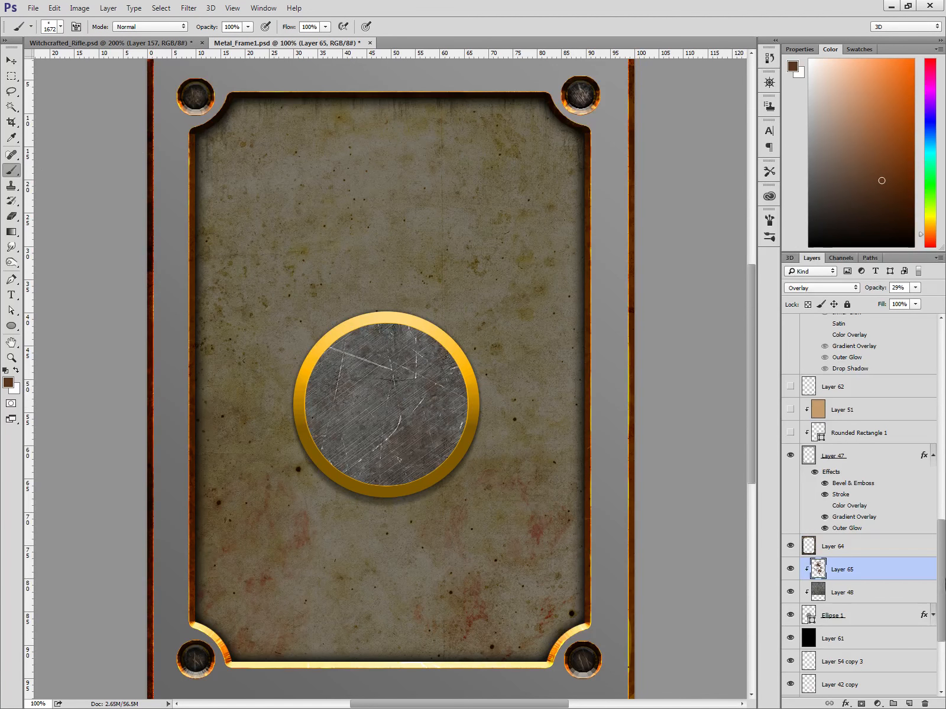
Add another layer clipped to the circle above the brown splatter and stamp black splatter on the circle's left side.
click(909, 703)
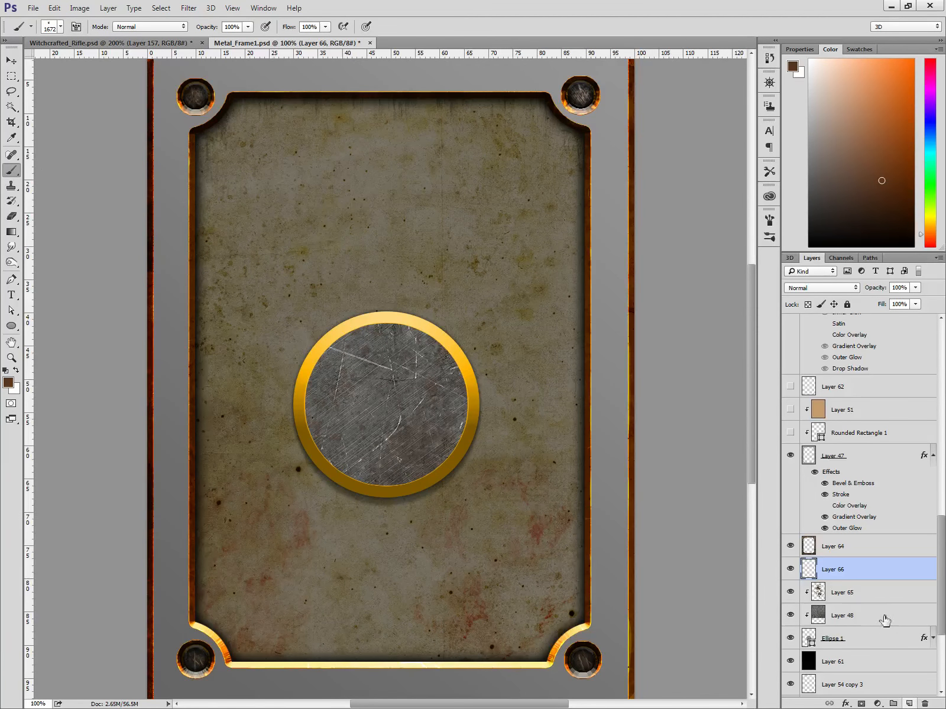
alt+click(872, 583)
key(d)
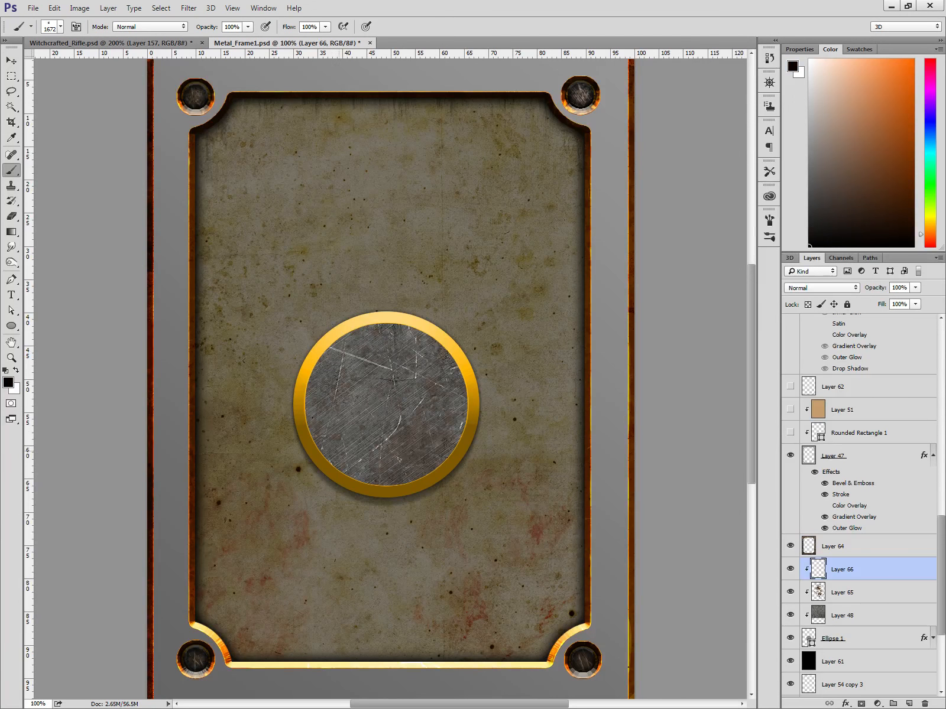
click(311, 447)
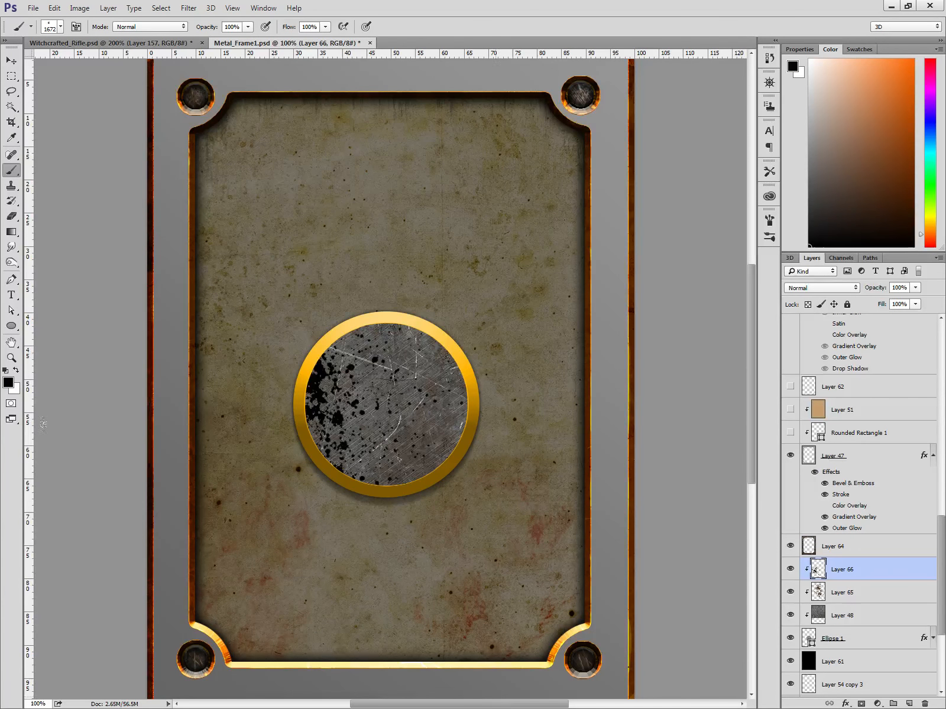
Lower the black splatter layer's opacity to 17%.
click(916, 289)
drag(893, 306, 868, 307)
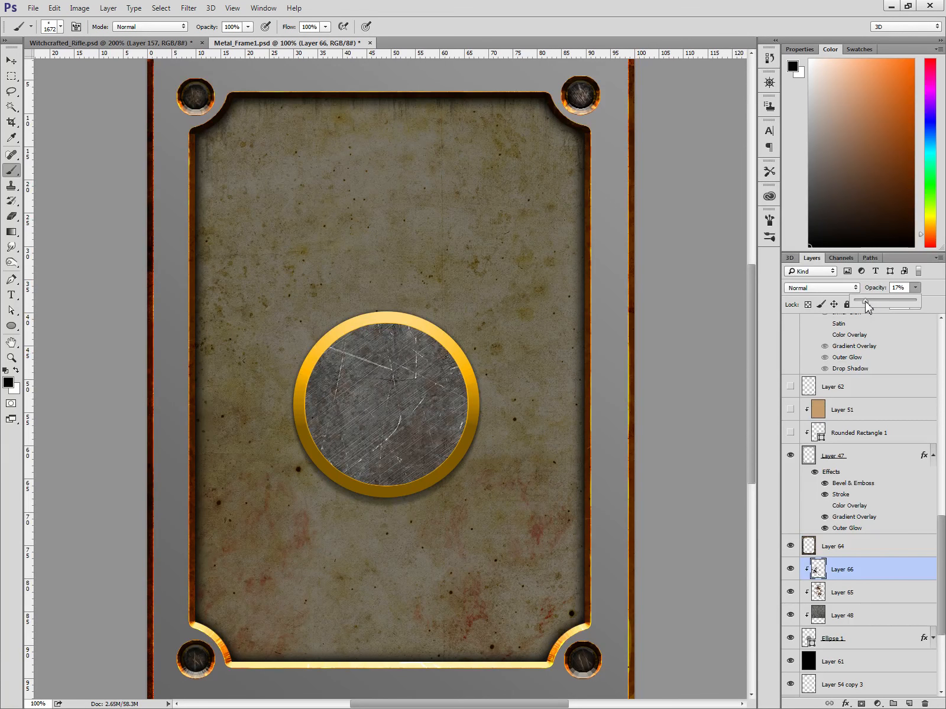
click(481, 316)
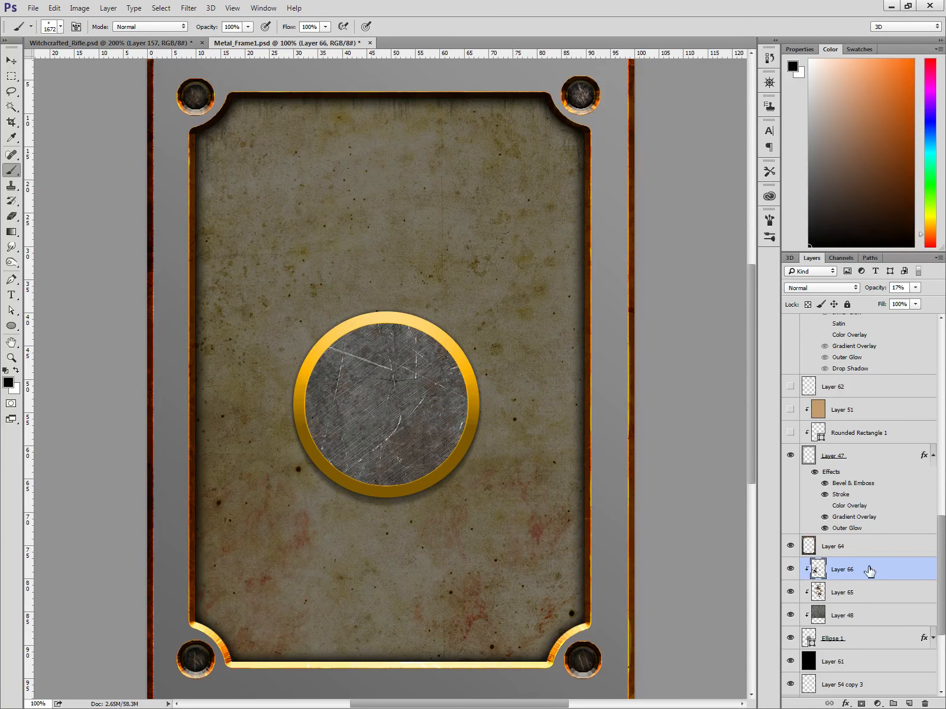
Rasterize the layer style of the Ellipse 1 layer.
scroll(884, 592, down, 4)
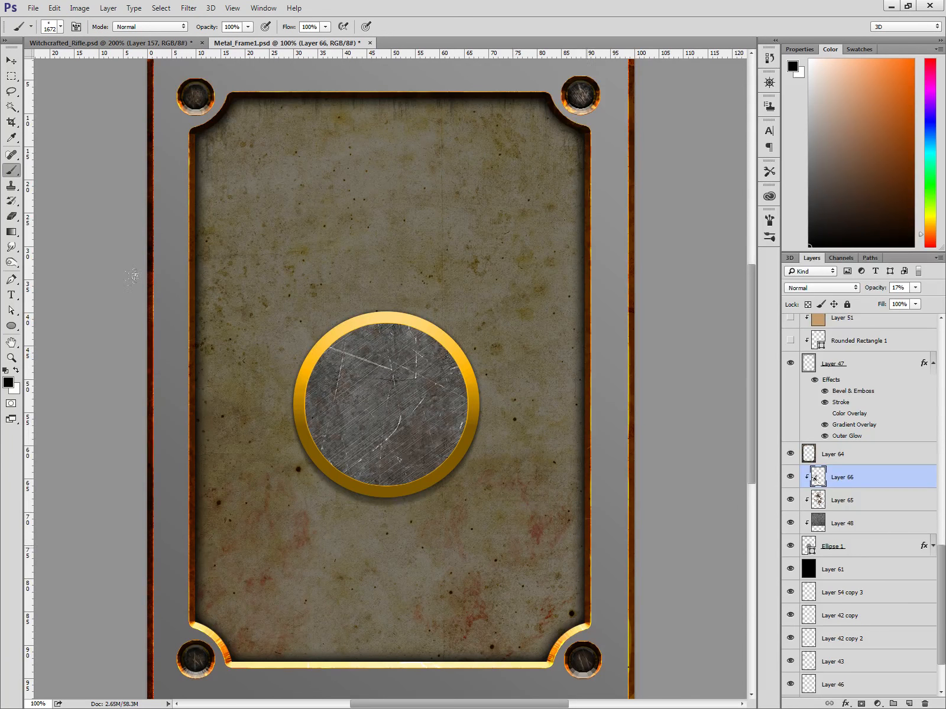
scroll(866, 552, down, 3)
scroll(874, 551, up, 1)
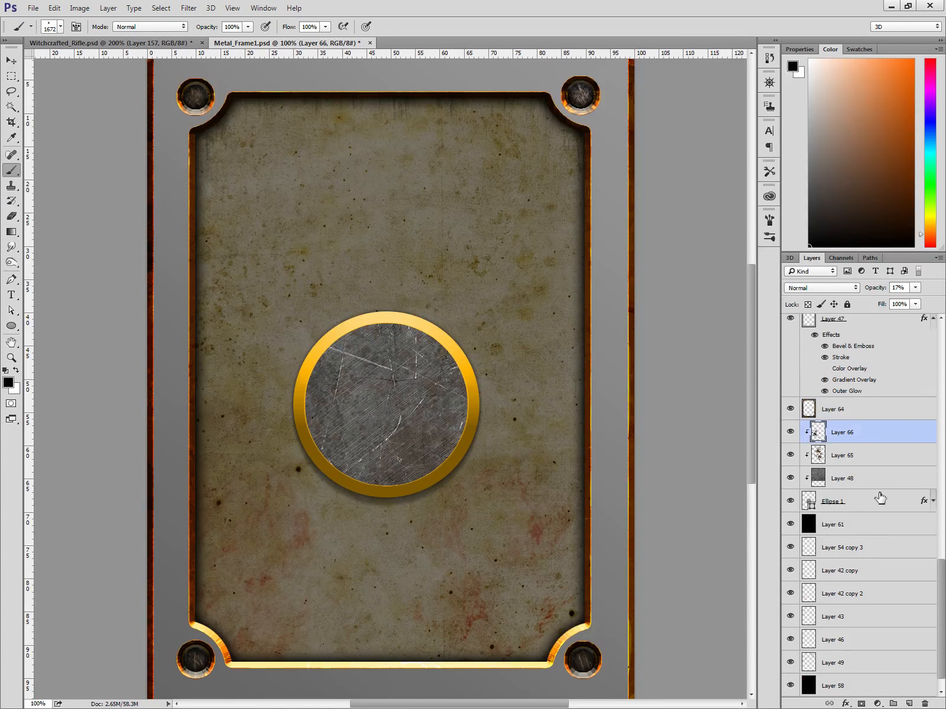
click(880, 504)
click(933, 500)
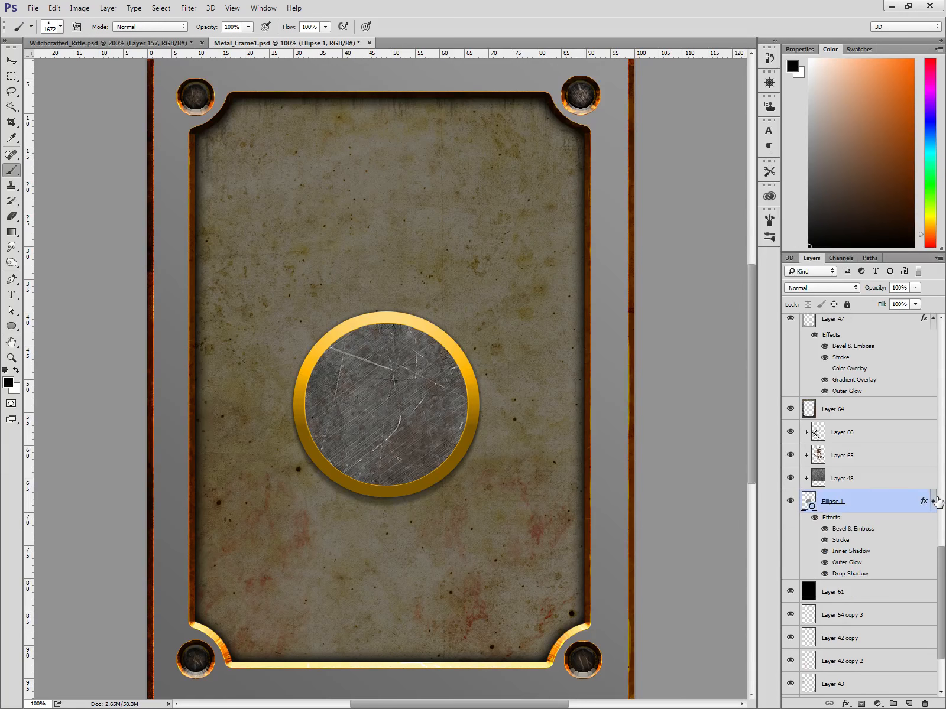
right_click(871, 506)
click(617, 323)
right_click(876, 503)
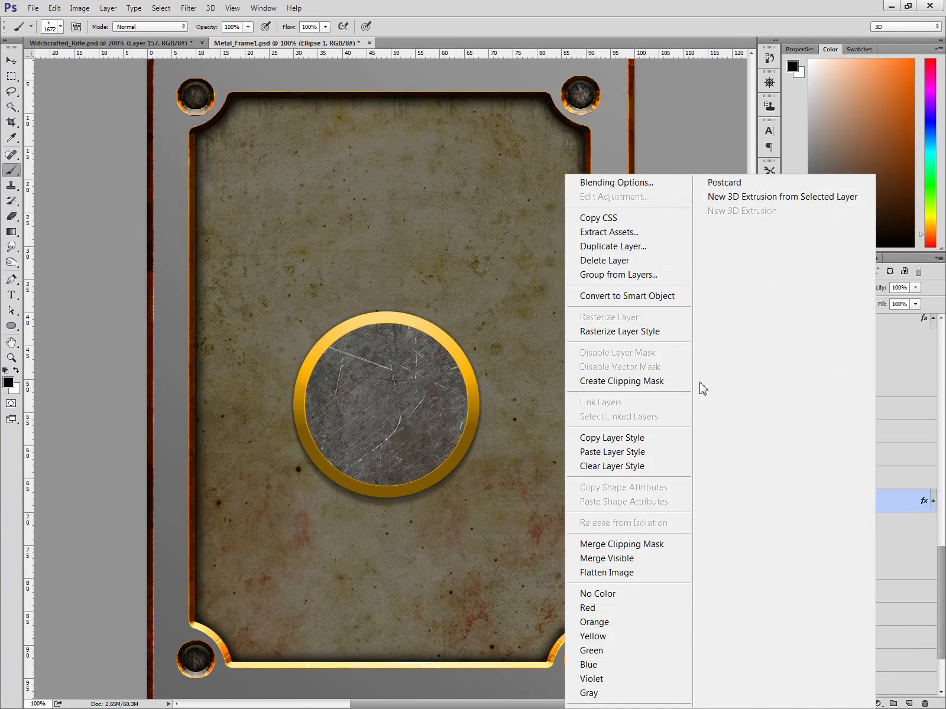
click(644, 331)
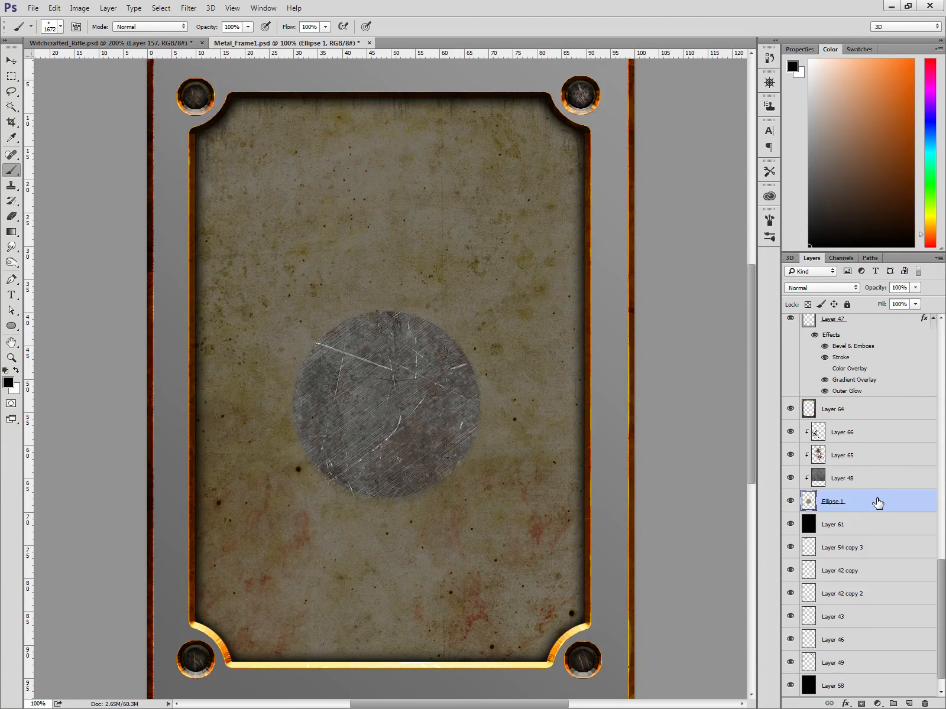
key(ctrl+z)
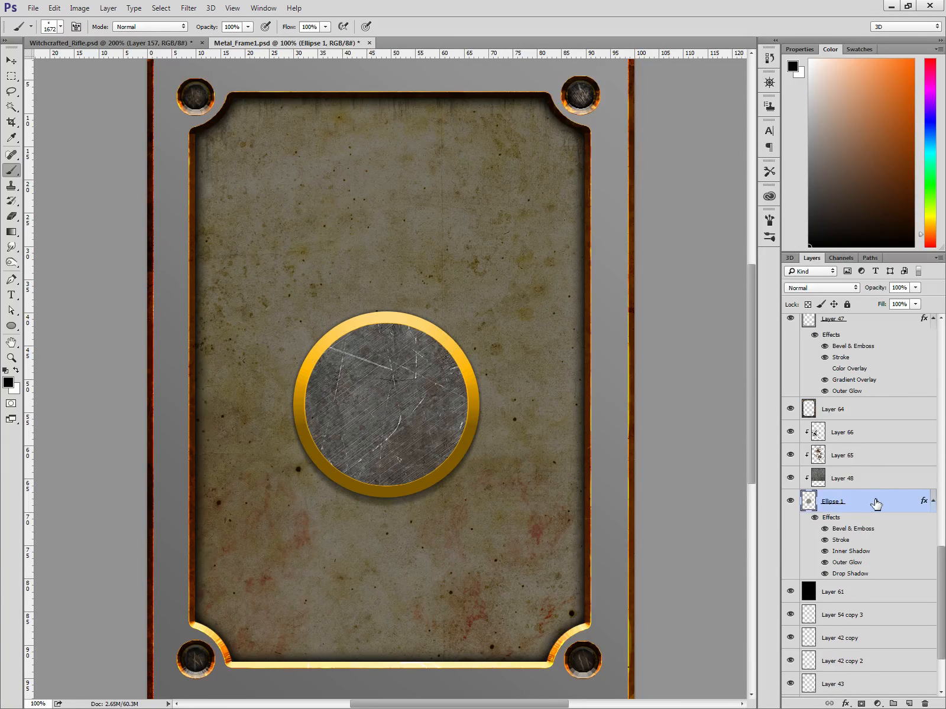
key(ctrl+z)
Magic Wand-select the circle's inner disc on Ellipse 1, invert the selection and delete Layer 48's metal texture outside the disc.
key(w)
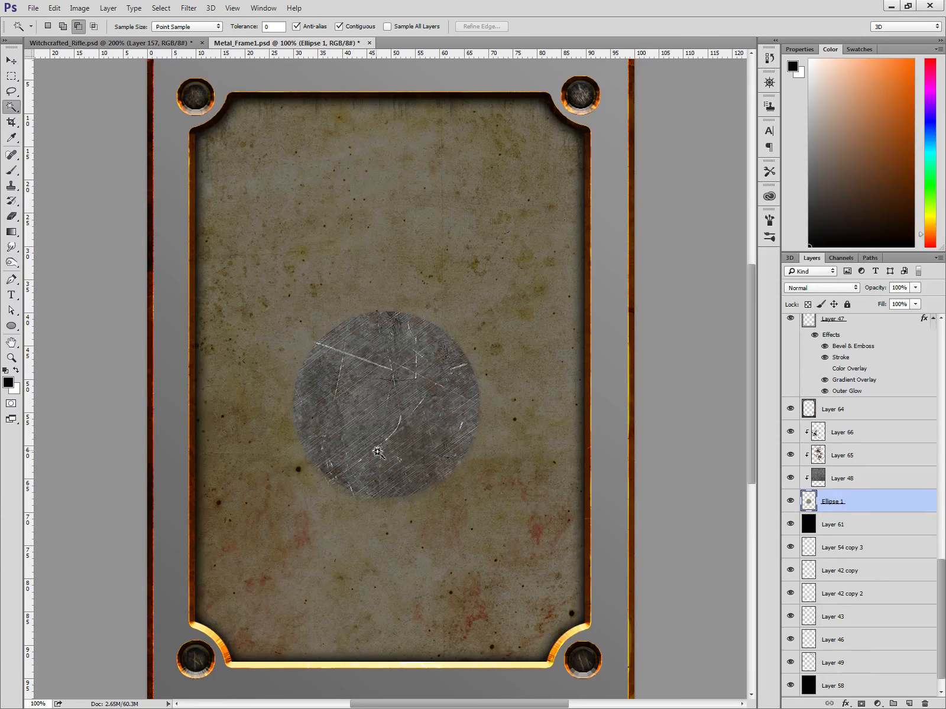
click(465, 446)
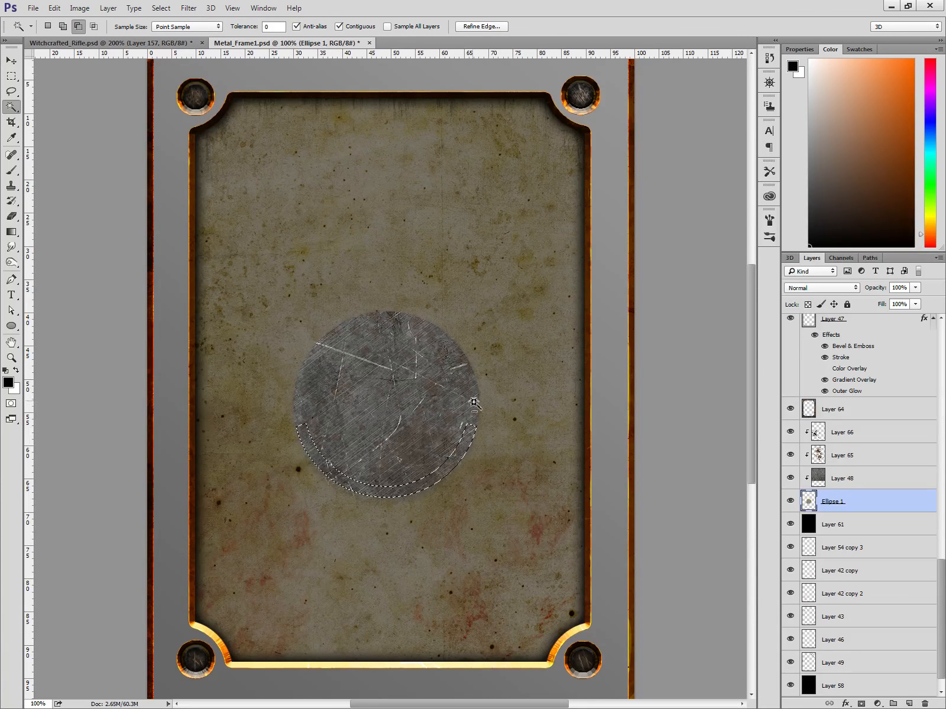
key(ctrl+d)
click(440, 412)
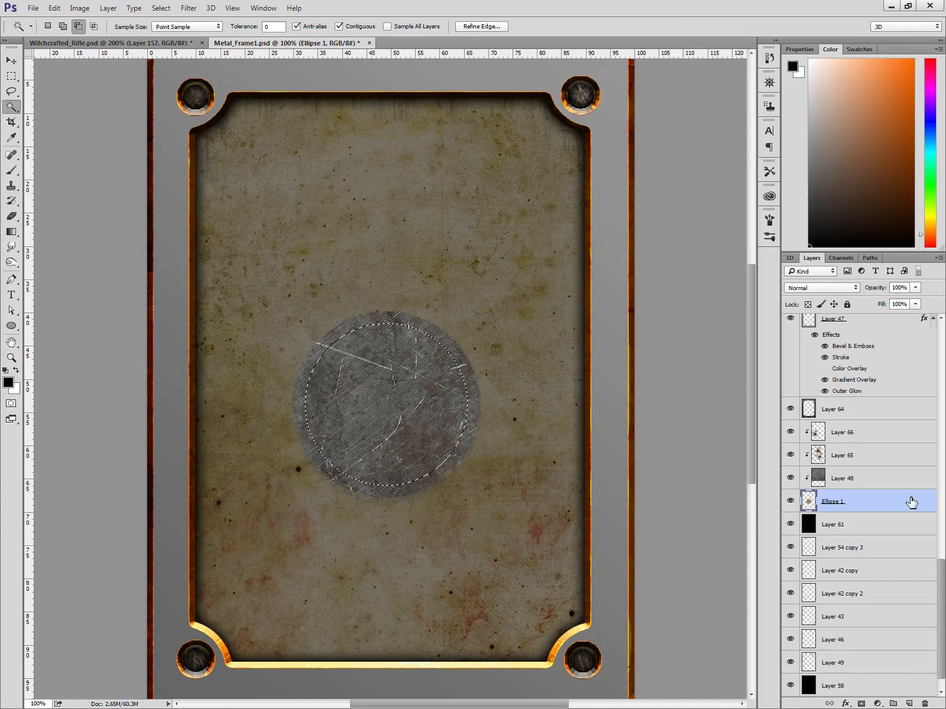
key(ctrl+shift+i)
click(871, 478)
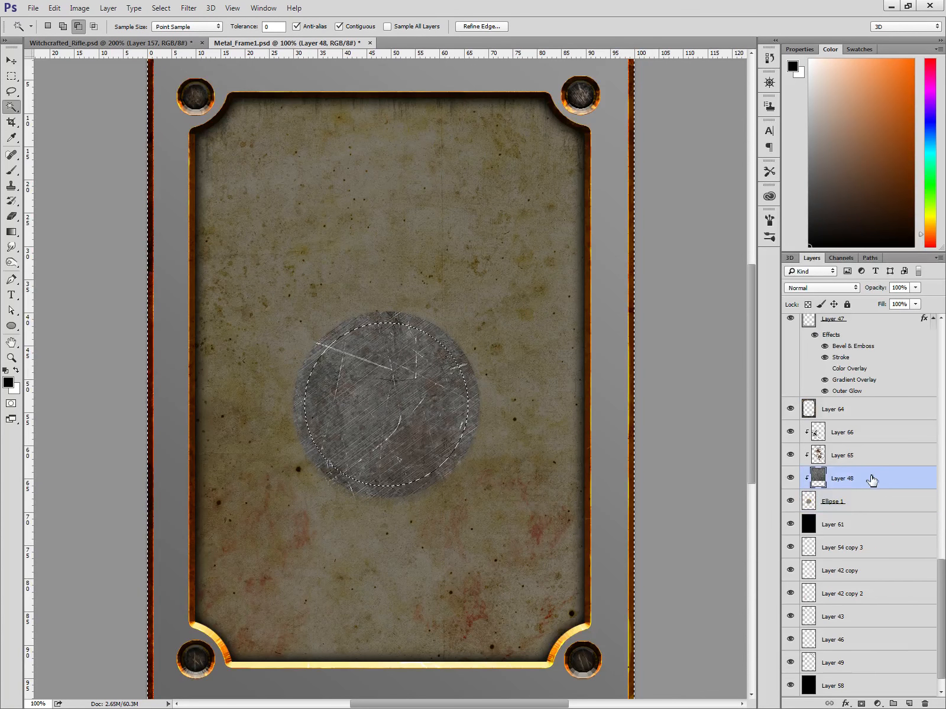
key(Delete)
key(ctrl+d)
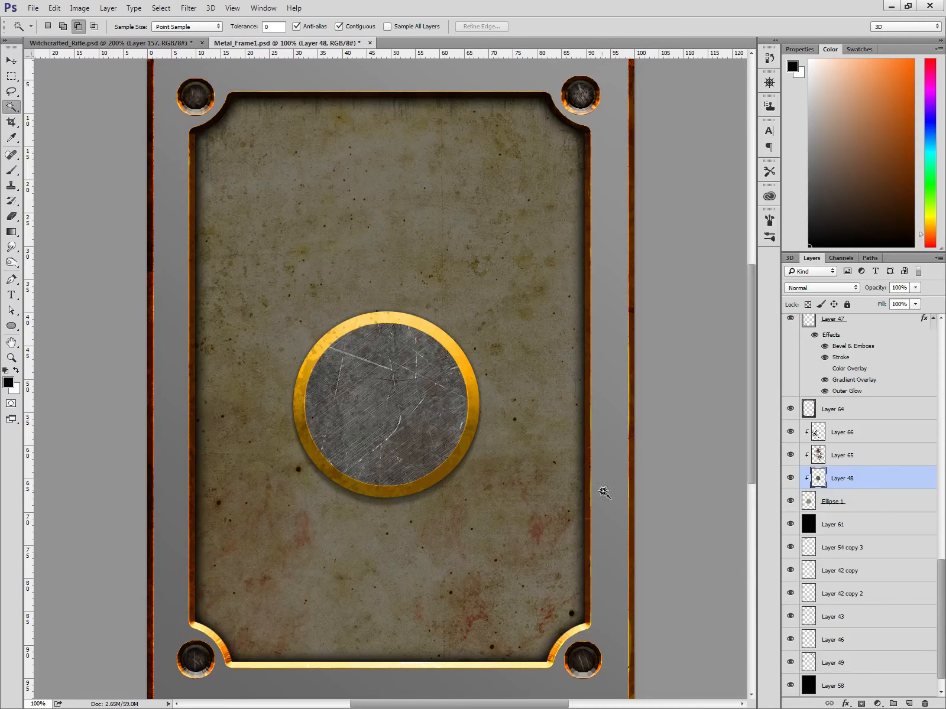
Undo the trimming of Layer 48's texture and the inner disc selection.
key(ctrl+alt+z)
key(ctrl+alt+z)
key(ctrl+alt+z)
key(ctrl+alt+z)
key(ctrl+alt+z)
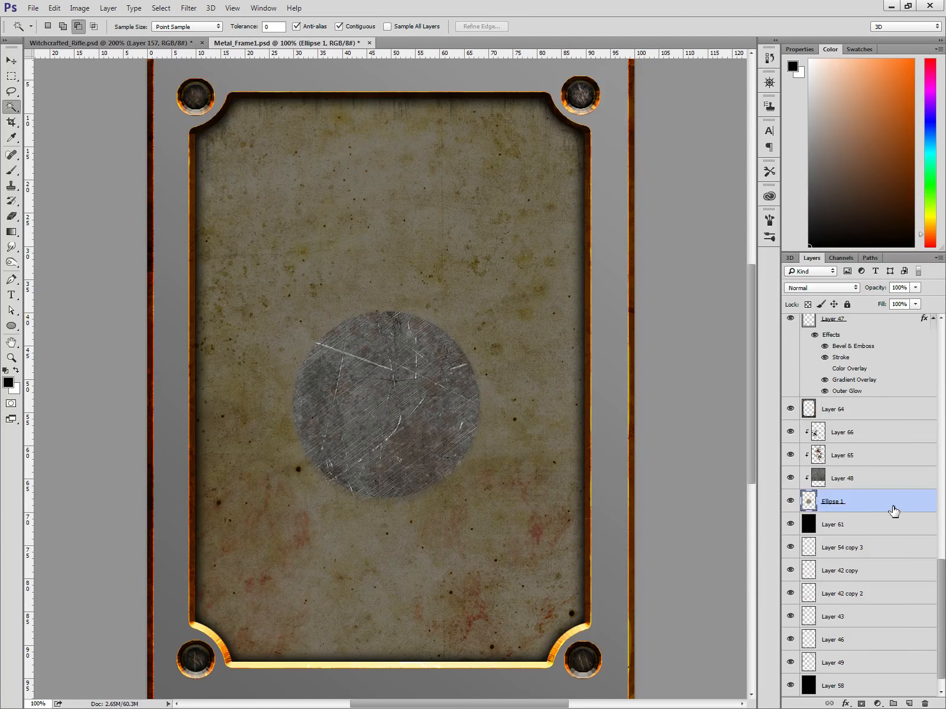
Select the inner disc on Ellipse 1 again and invert the selection, toggling Layer 48's visibility to check the rim.
click(457, 430)
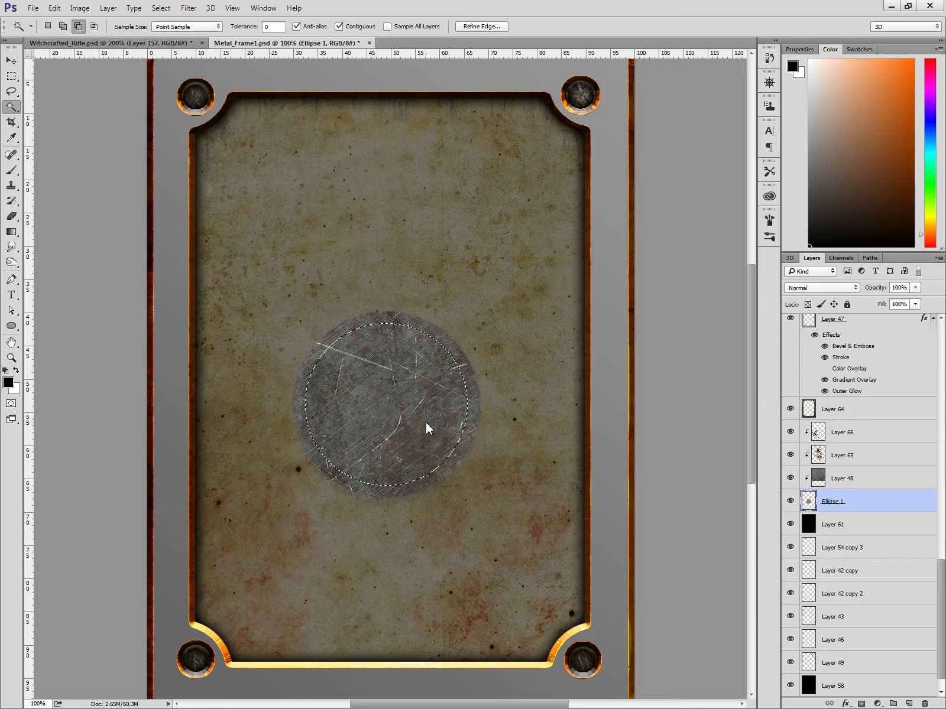
click(789, 478)
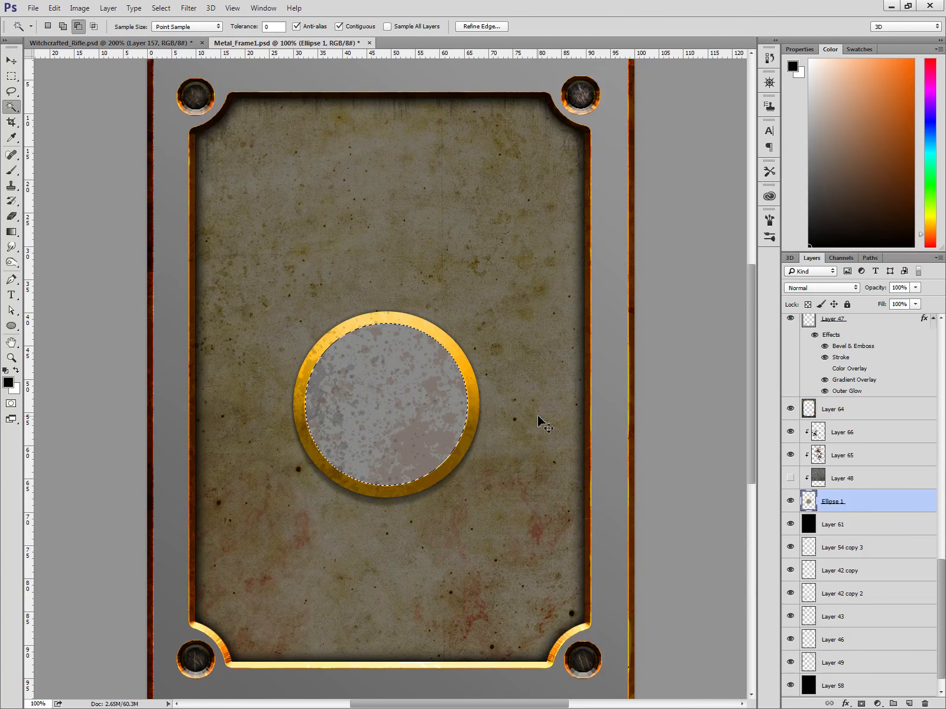
click(539, 419)
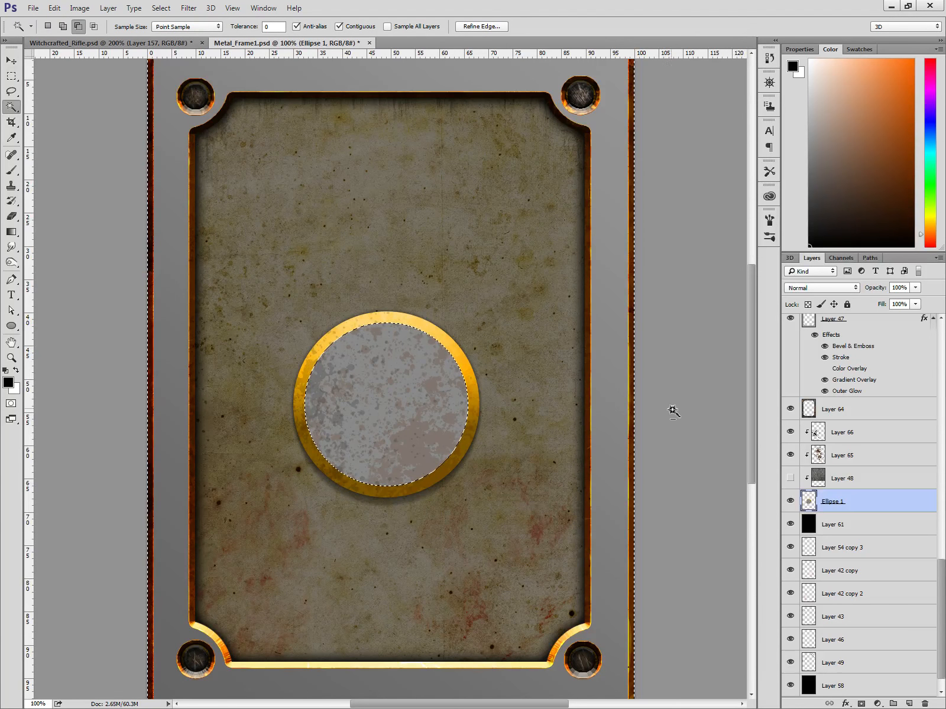
click(898, 486)
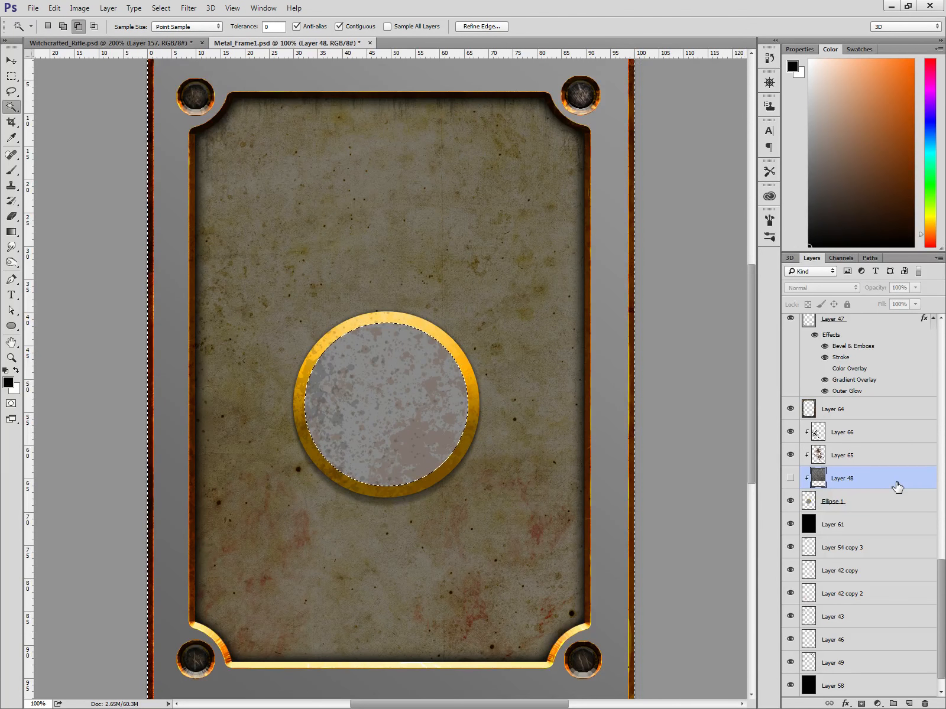
key(ctrl+d)
click(790, 478)
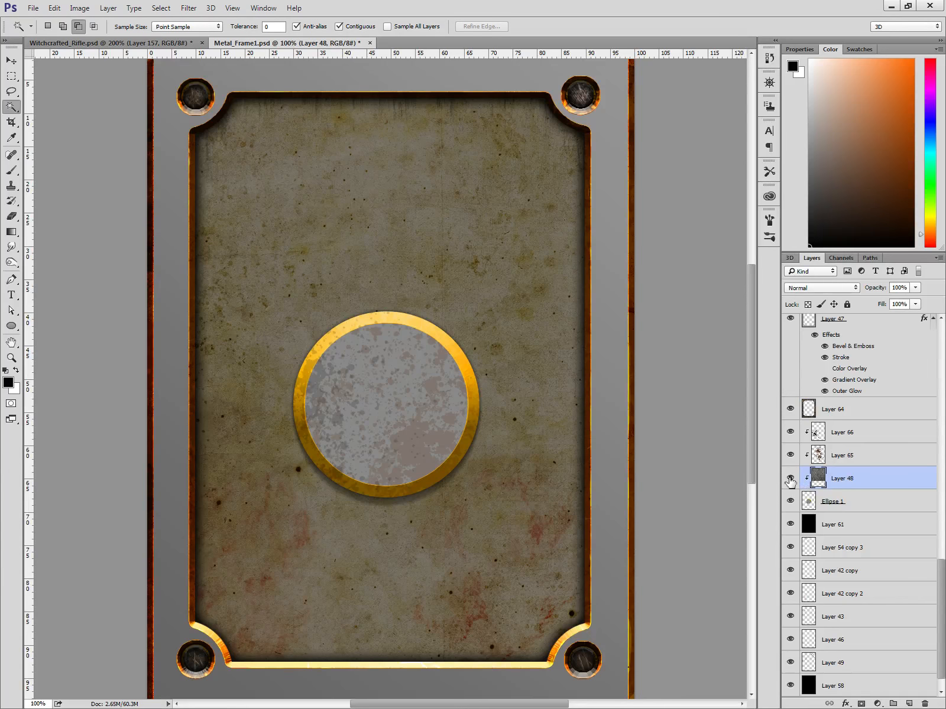
key(ctrl+z)
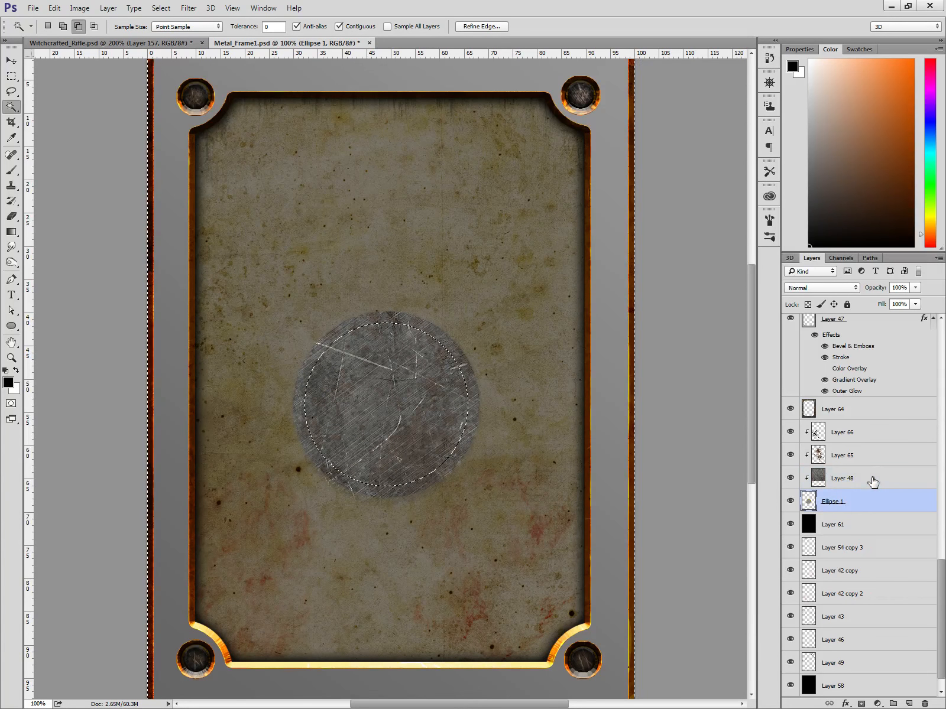
Delete Layer 48's metal texture outside the inner disc and deselect.
key(ctrl+shift+i)
click(884, 483)
key(Delete)
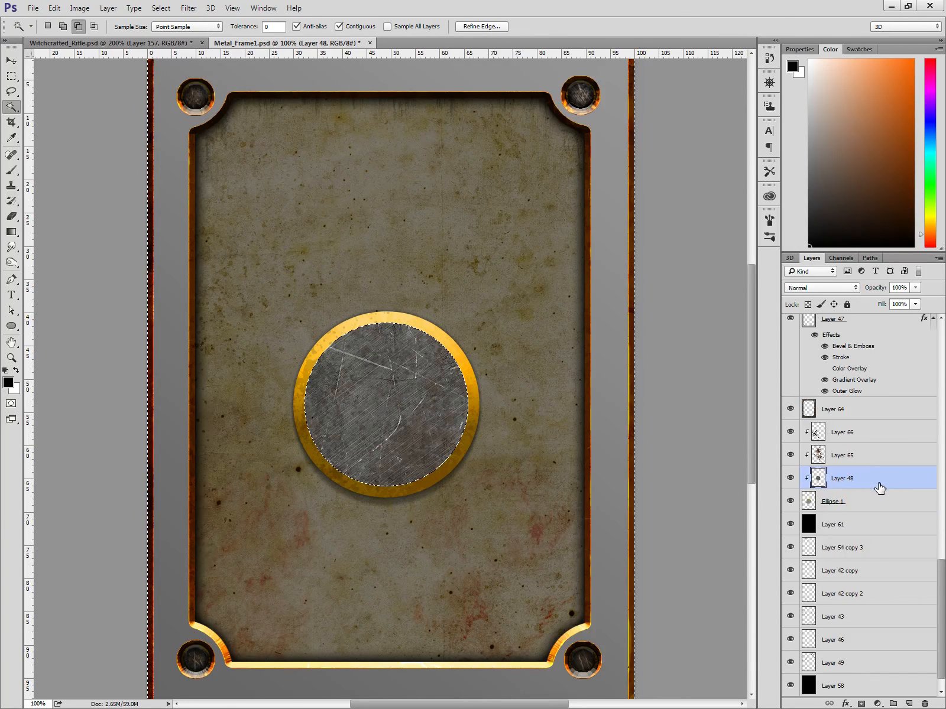
key(ctrl+d)
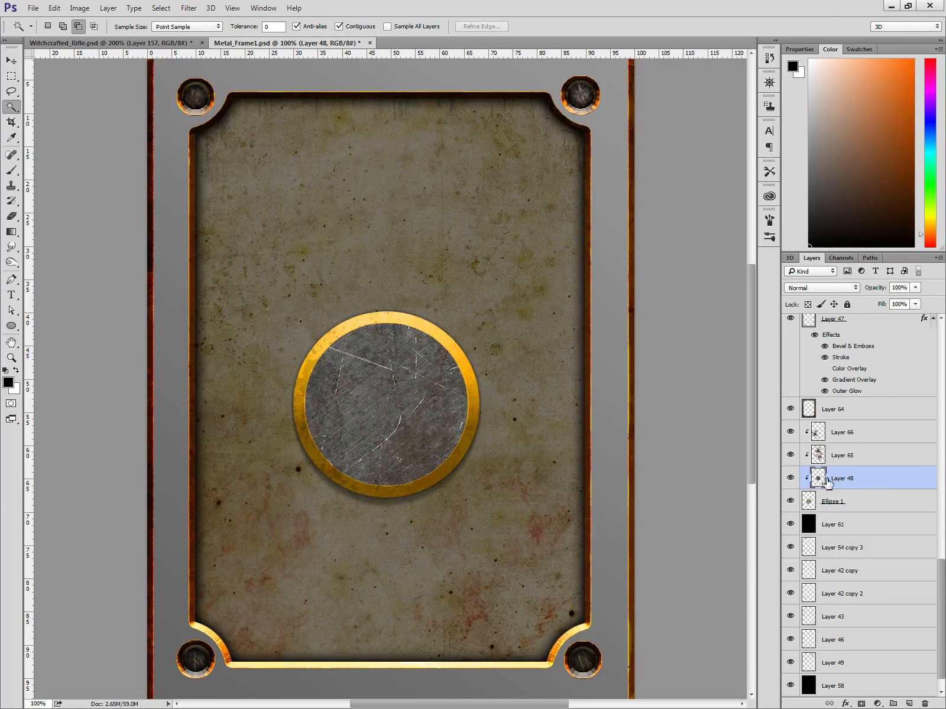
Select the inner disc on Ellipse 1, fill it with black on a new layer beneath Layer 48, and deselect.
key(l)
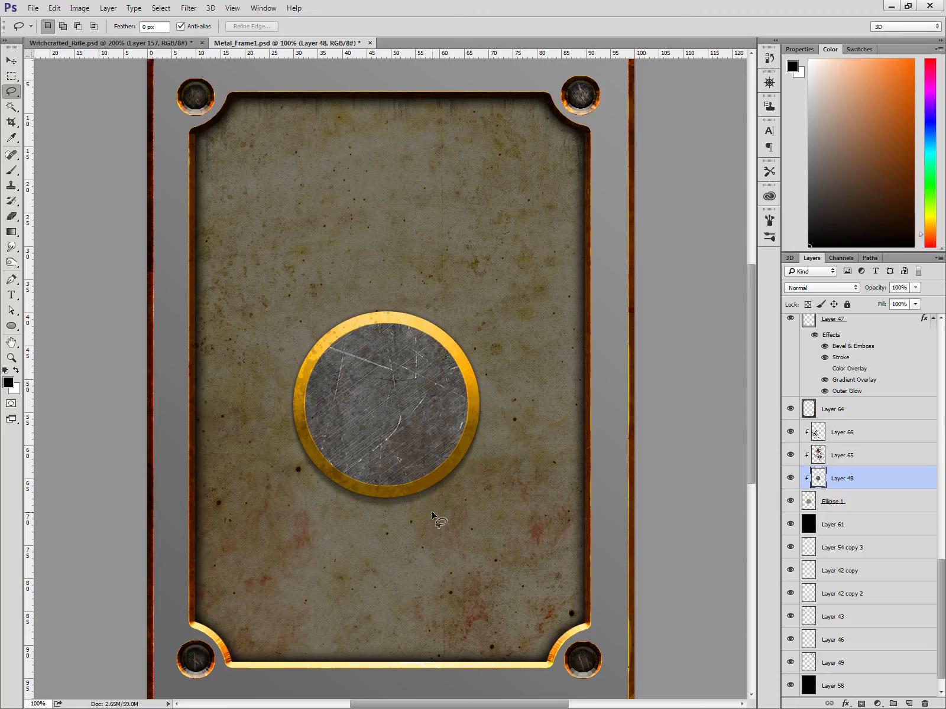
click(873, 504)
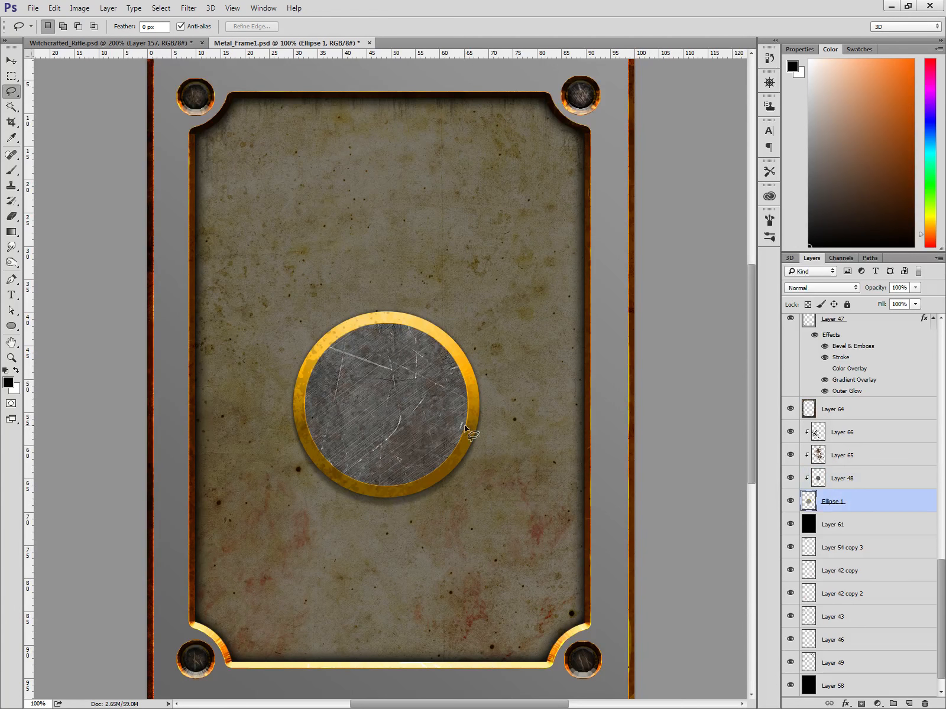
key(w)
click(388, 430)
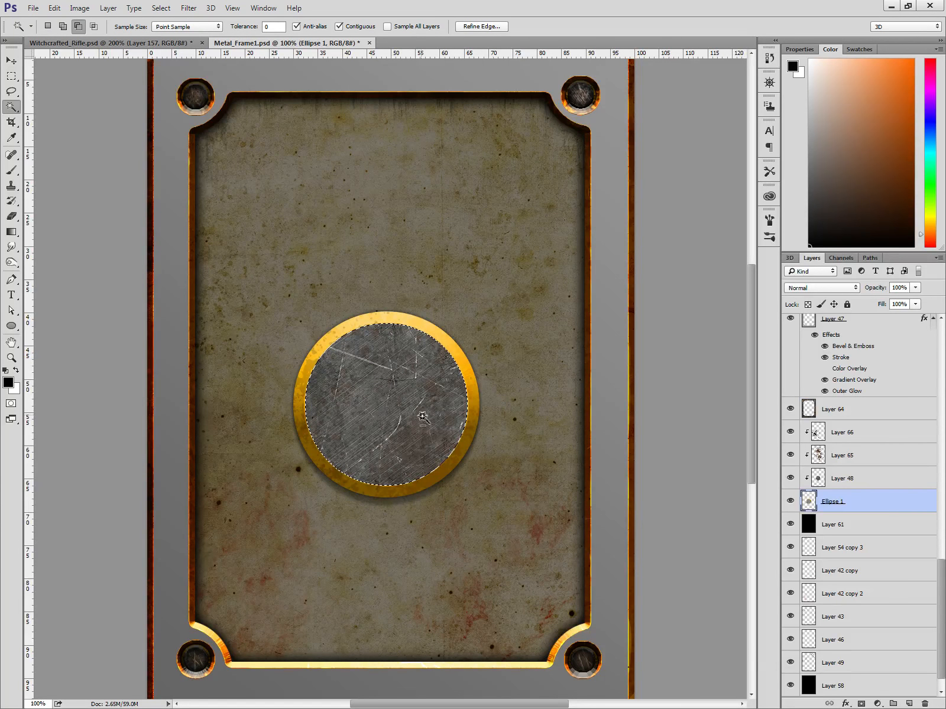
click(911, 704)
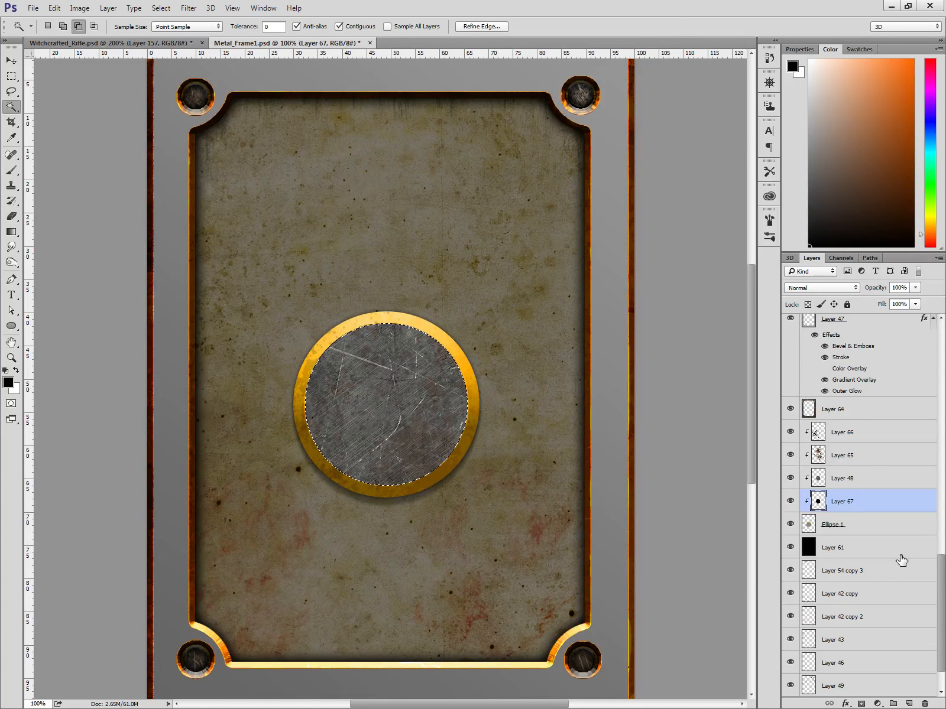
key(alt+BackSpace)
key(ctrl+d)
double_click(866, 501)
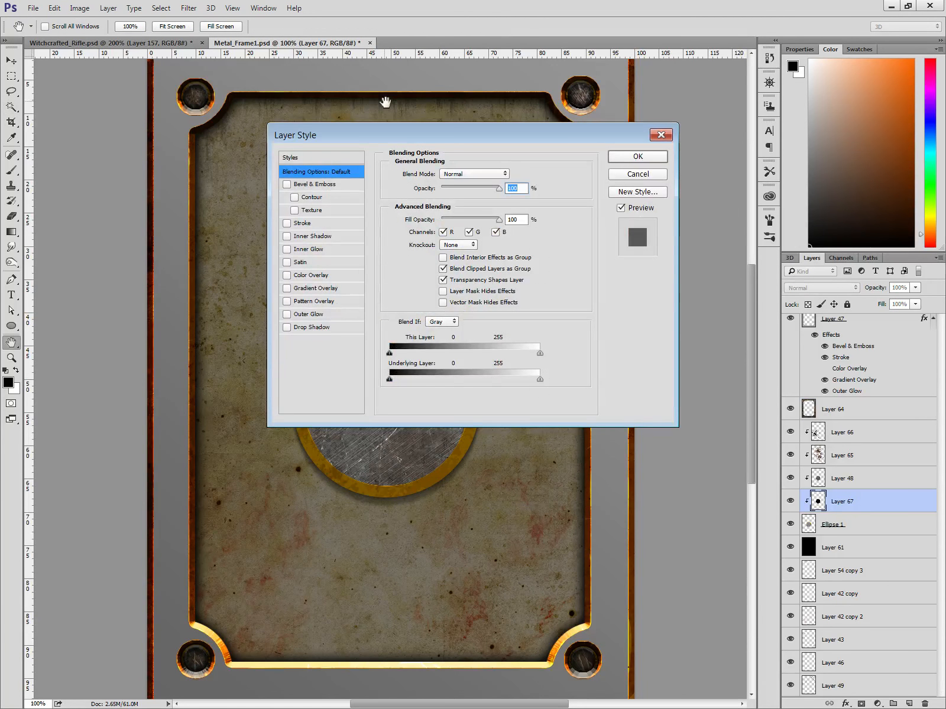
drag(380, 144, 503, 257)
click(775, 289)
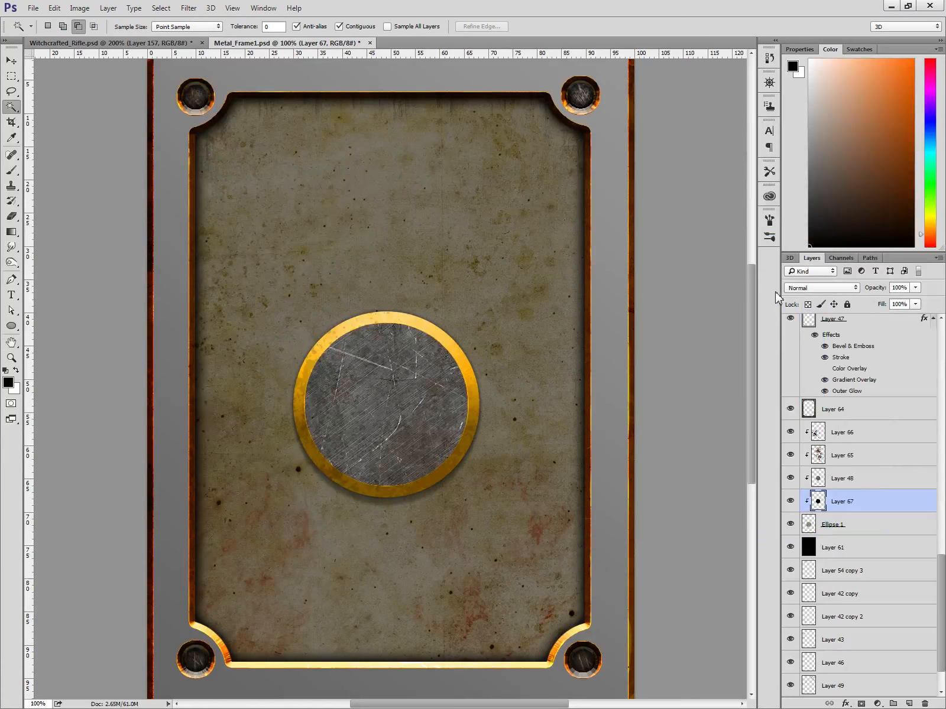
Undo the black disc fill and the texture trimming, show Layer 48 again and clear the selection.
key(ctrl+alt+z)
key(ctrl+alt+z)
key(ctrl+alt+z)
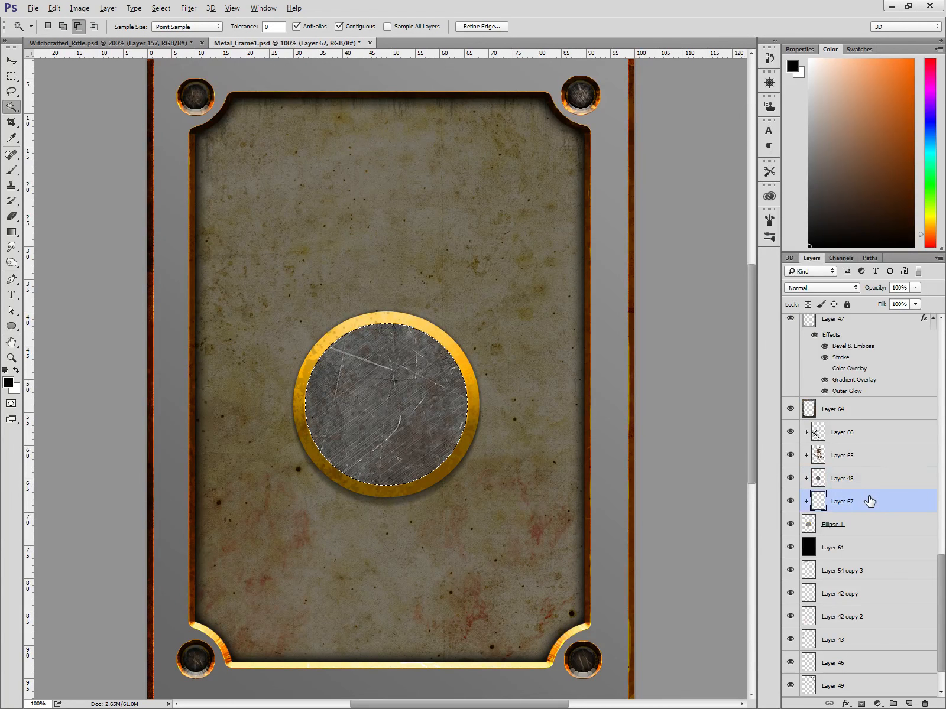
key(ctrl+alt+z)
key(ctrl+alt+z)
key(ctrl+alt+z)
key(ctrl+alt+z)
key(ctrl+alt+z)
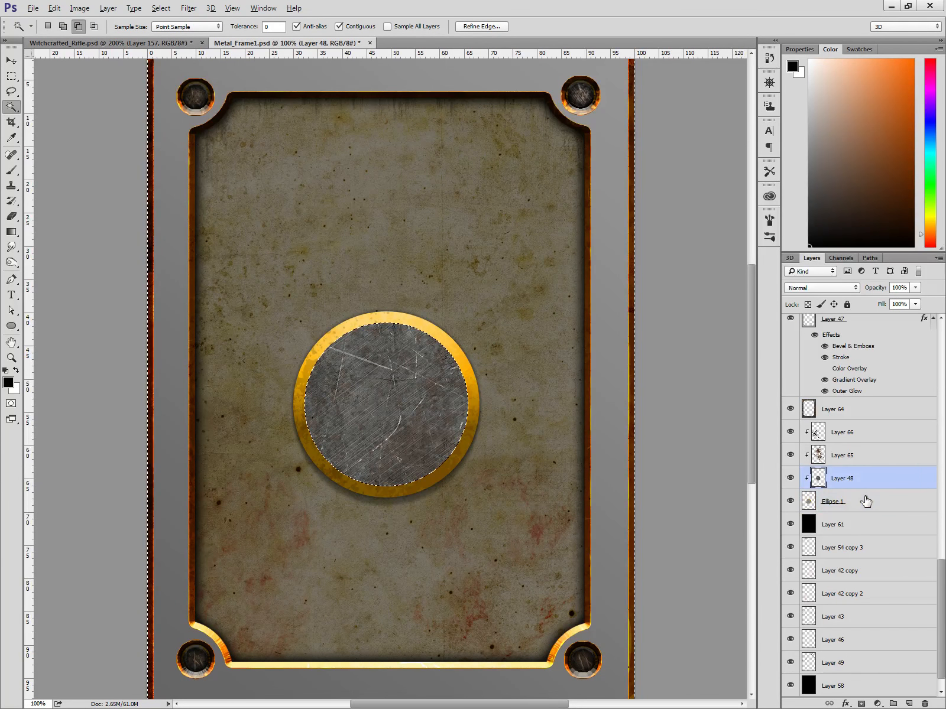
key(ctrl+alt+z)
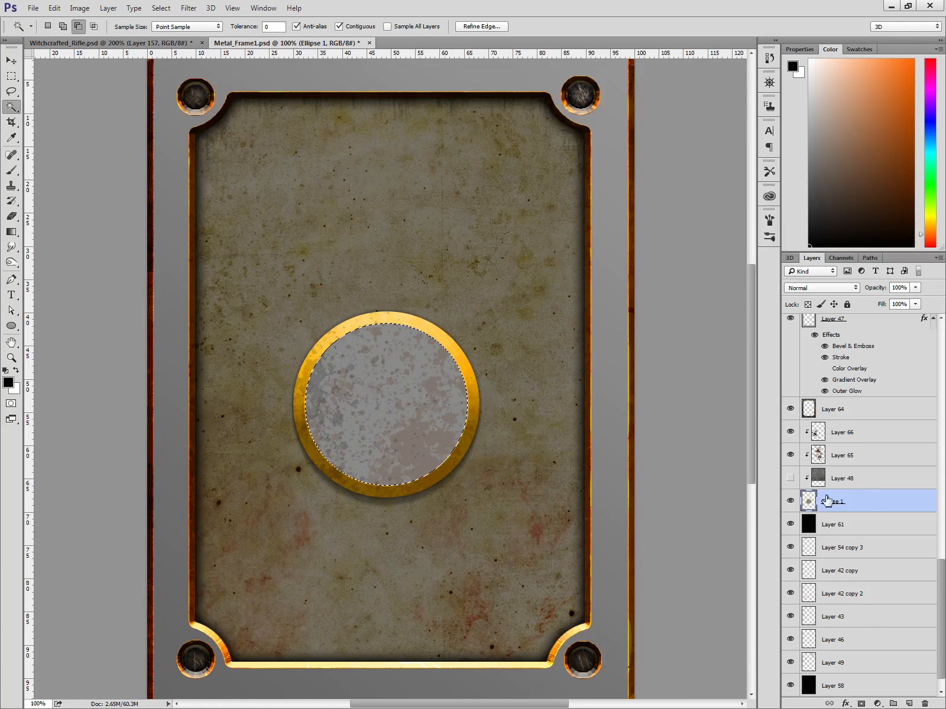
click(791, 479)
key(ctrl+d)
Try several blend modes on Layer 48 from Linear Burn onward and set it to Overlay.
click(890, 480)
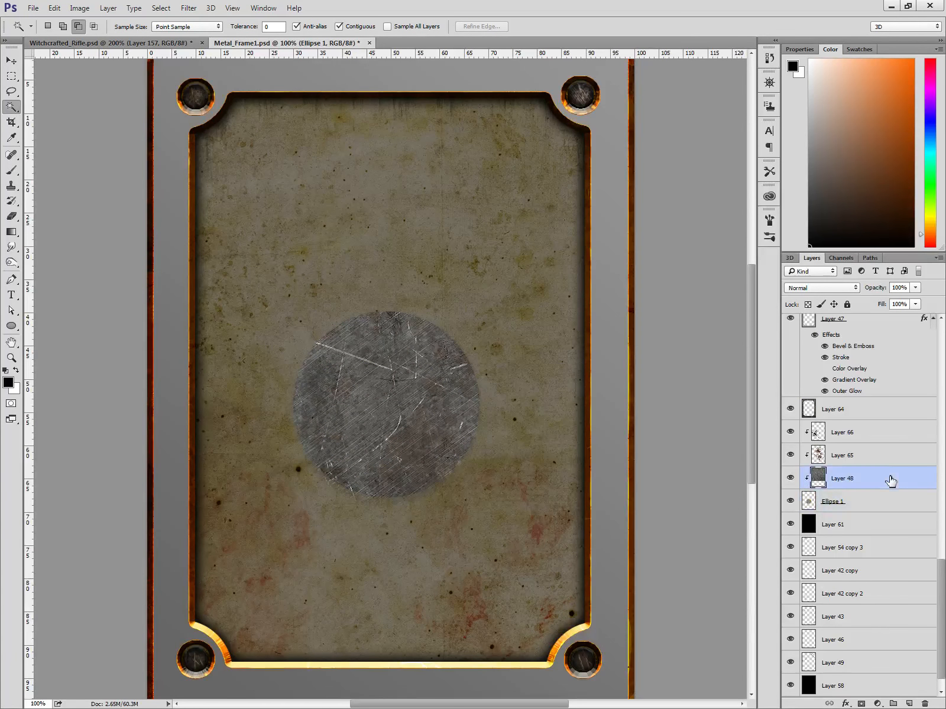
click(806, 287)
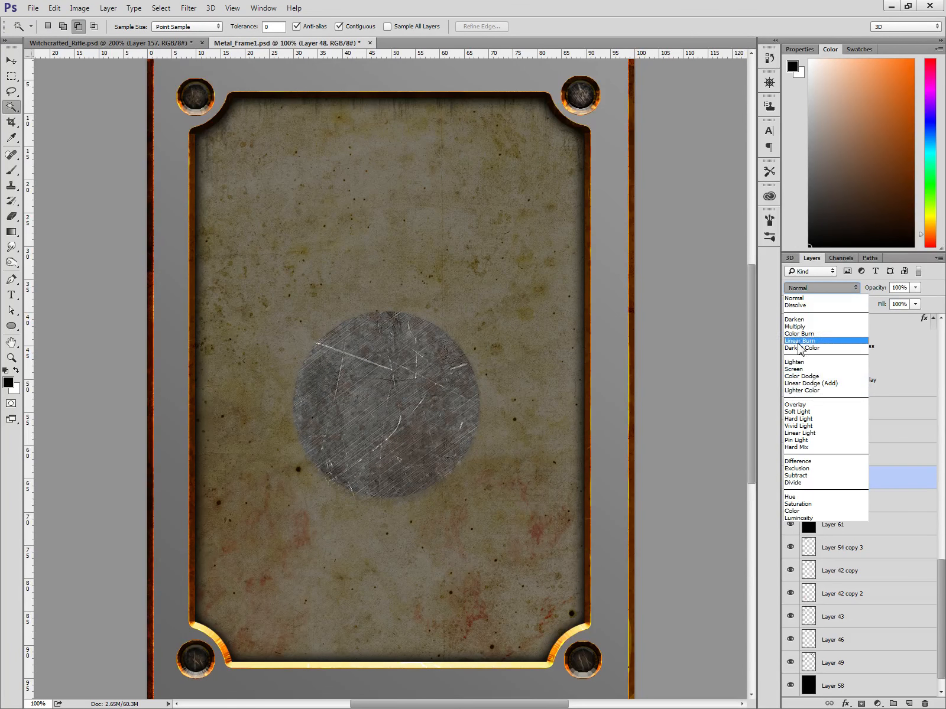
click(799, 341)
key(Down)
key(Down)
key(Down)
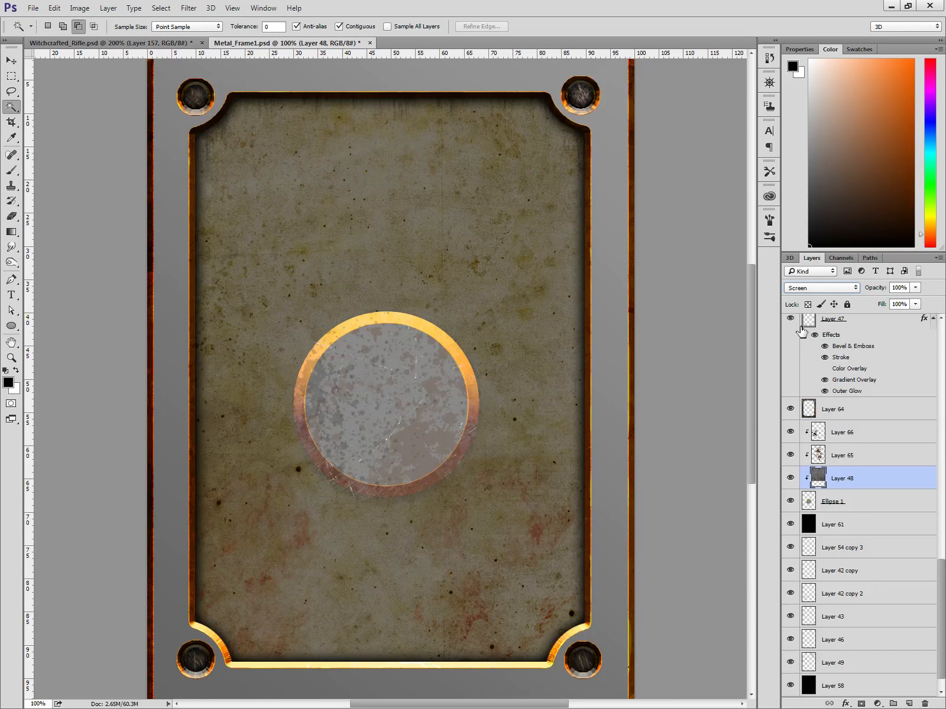
key(Down)
key(Down)
key(Down)
key(Down)
key(Down)
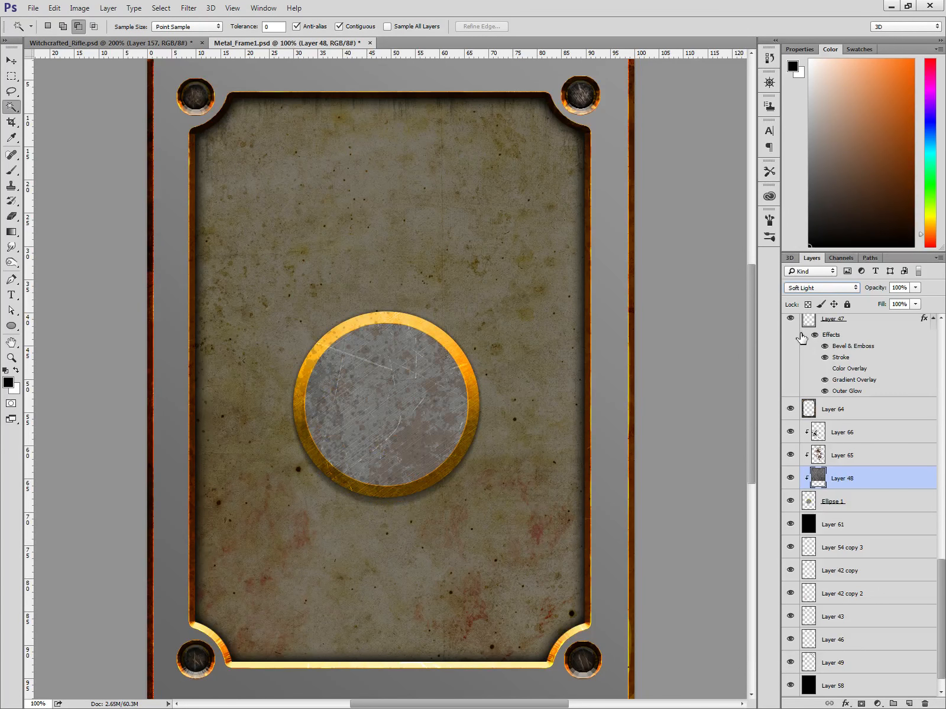
key(Up)
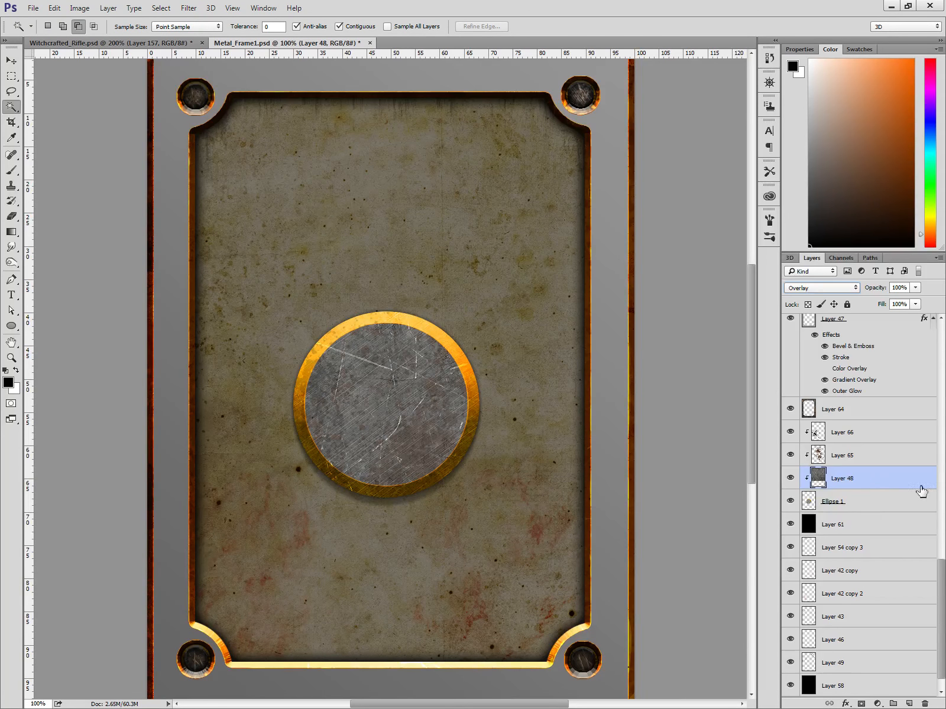
Try several more blend modes on Layer 48, including Linear Dodge (Add), and set it to Normal.
key(Down)
key(Up)
key(Up)
key(Up)
key(Up)
key(Up)
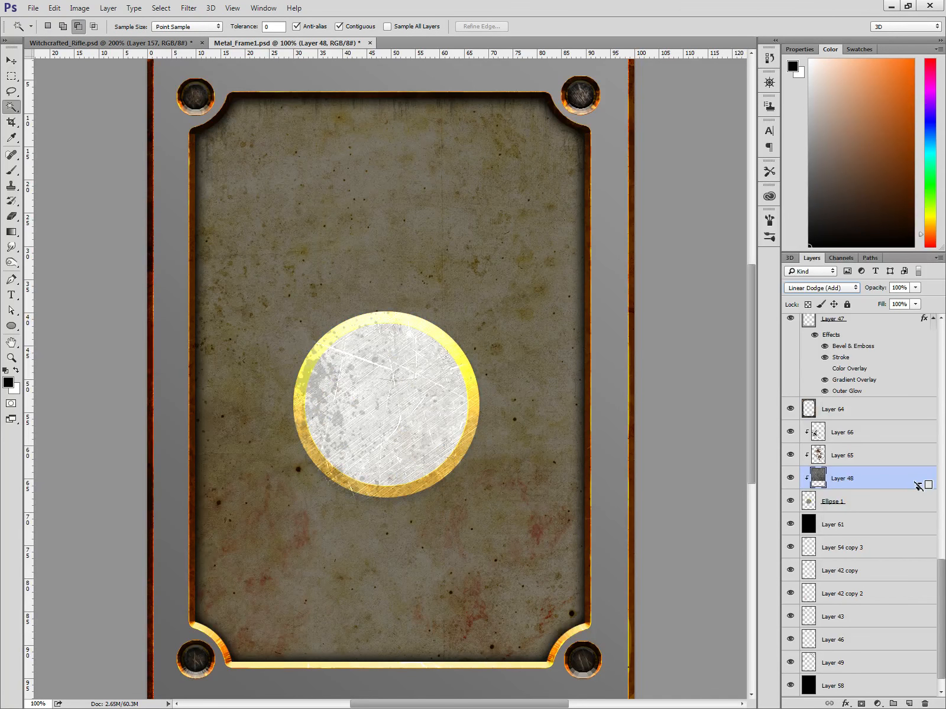
click(818, 288)
click(807, 297)
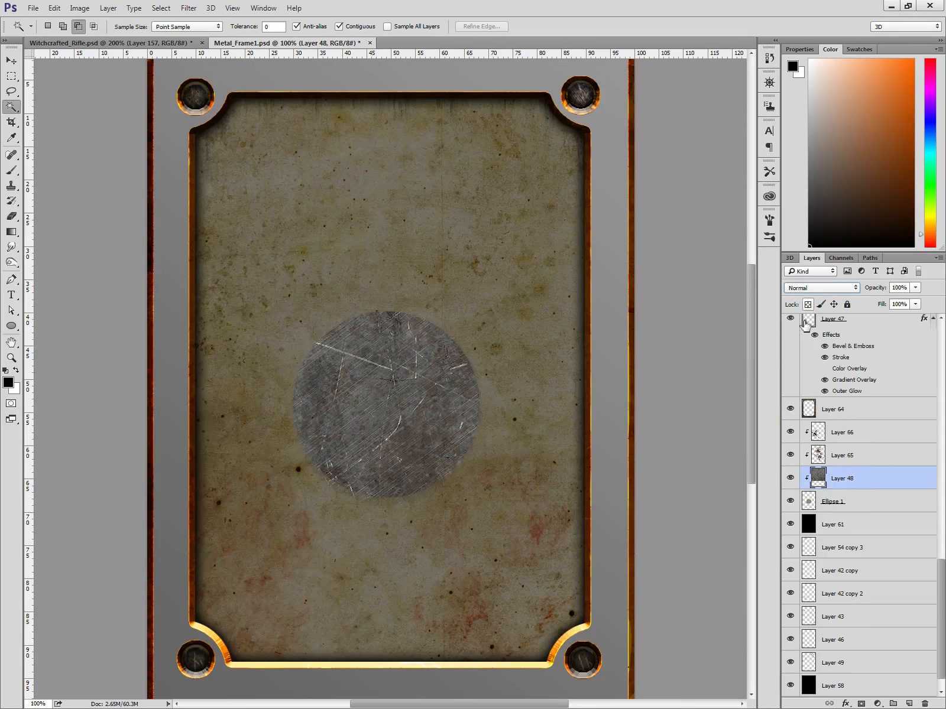
Select the inner disc area using Ellipse 1, delete Layer 48's metal texture outside it, and deselect.
click(887, 502)
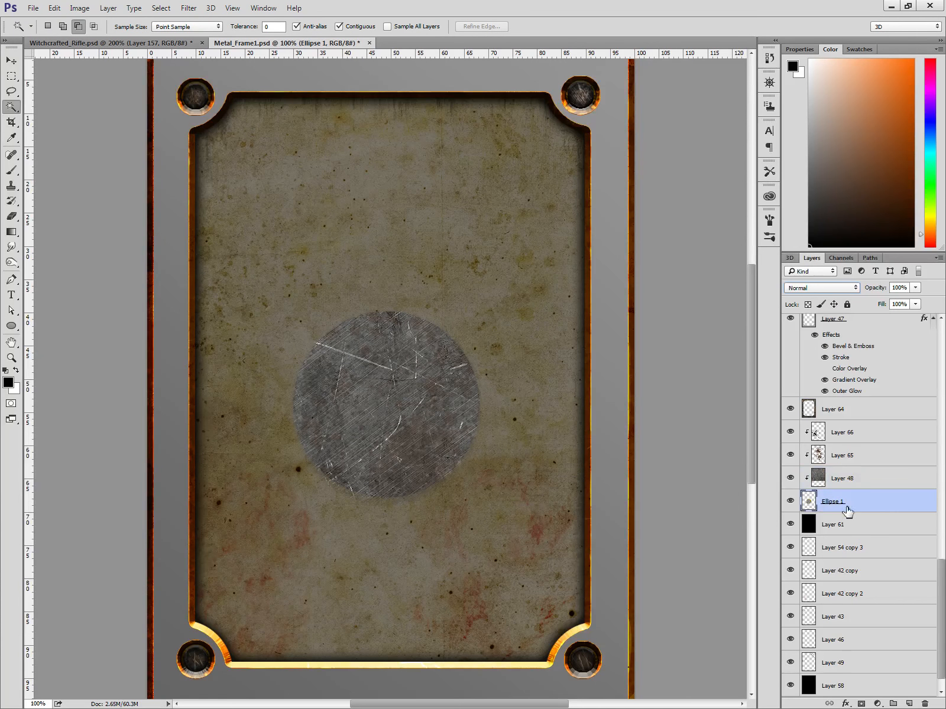
click(418, 416)
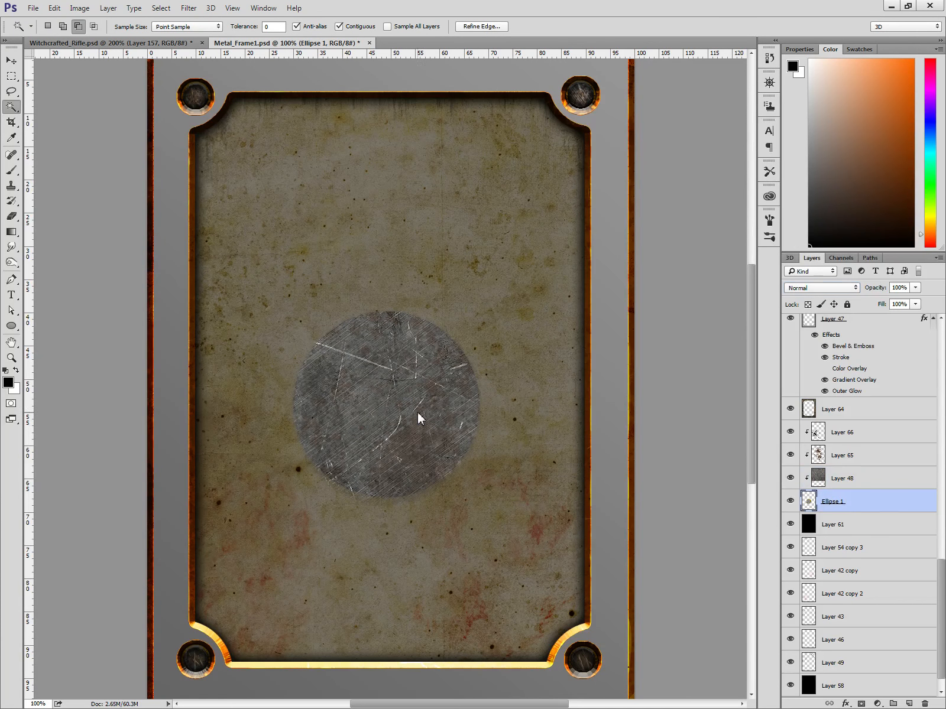
click(500, 429)
click(874, 486)
key(Delete)
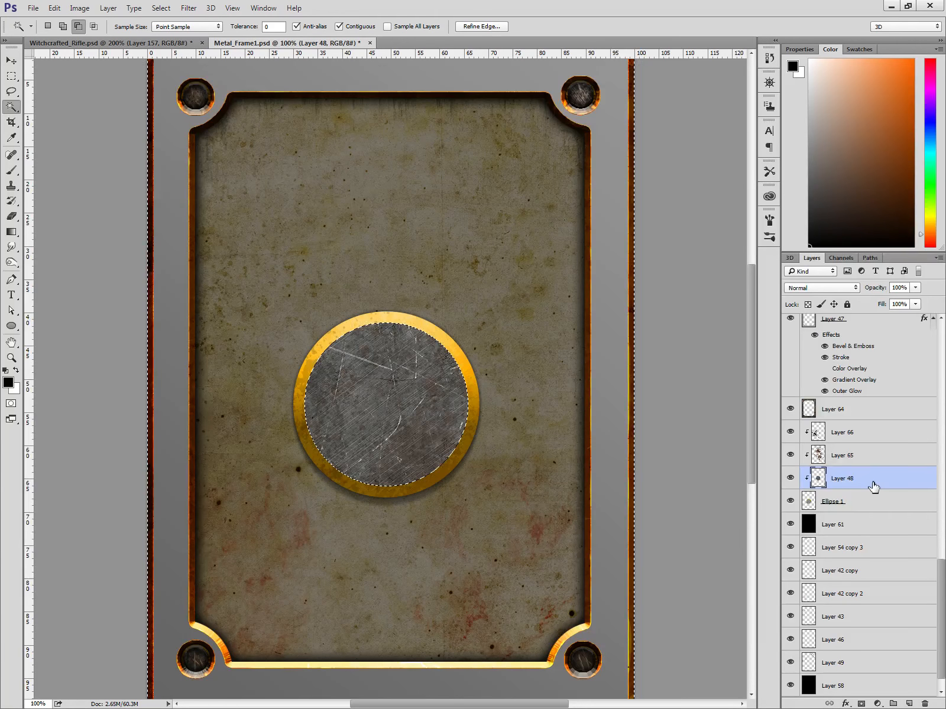
key(ctrl+d)
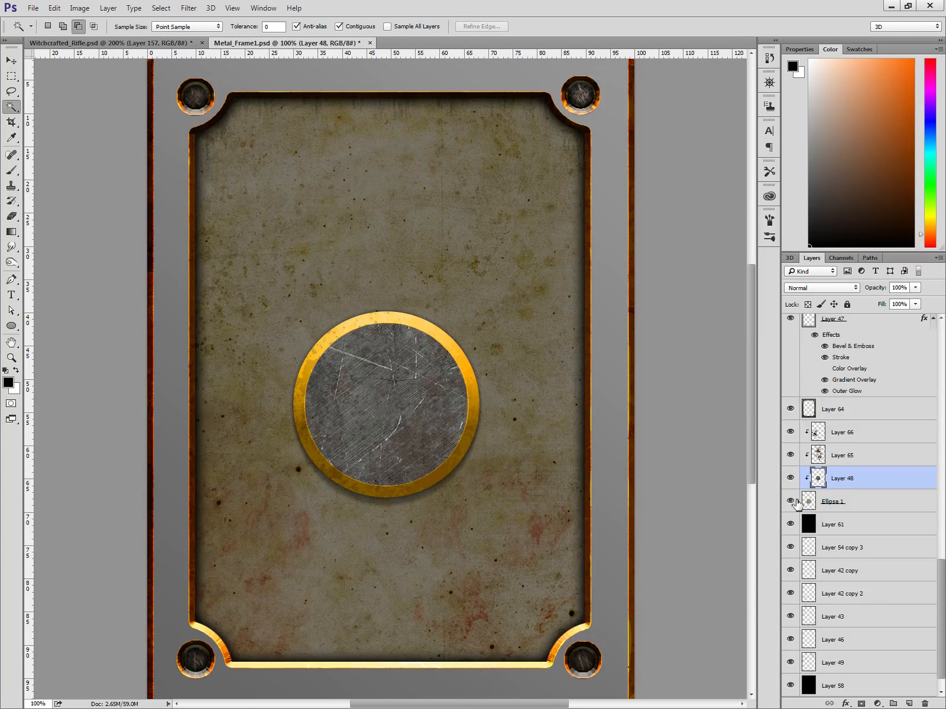
Add a new layer above Layer 66 and activate the Lasso Tool.
key(ctrl+plus)
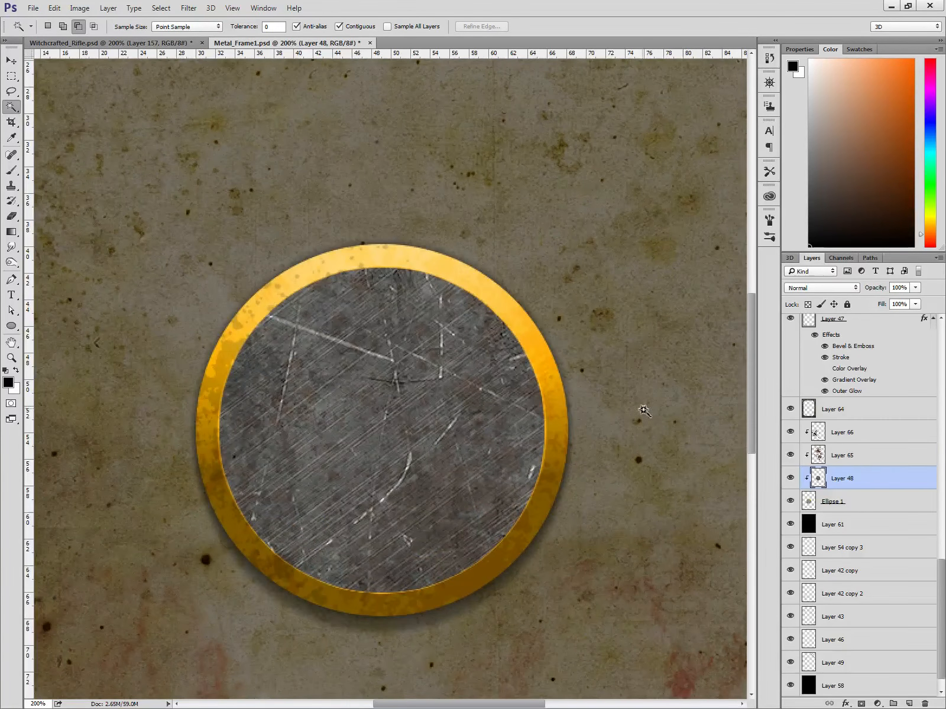
drag(540, 422, 566, 349)
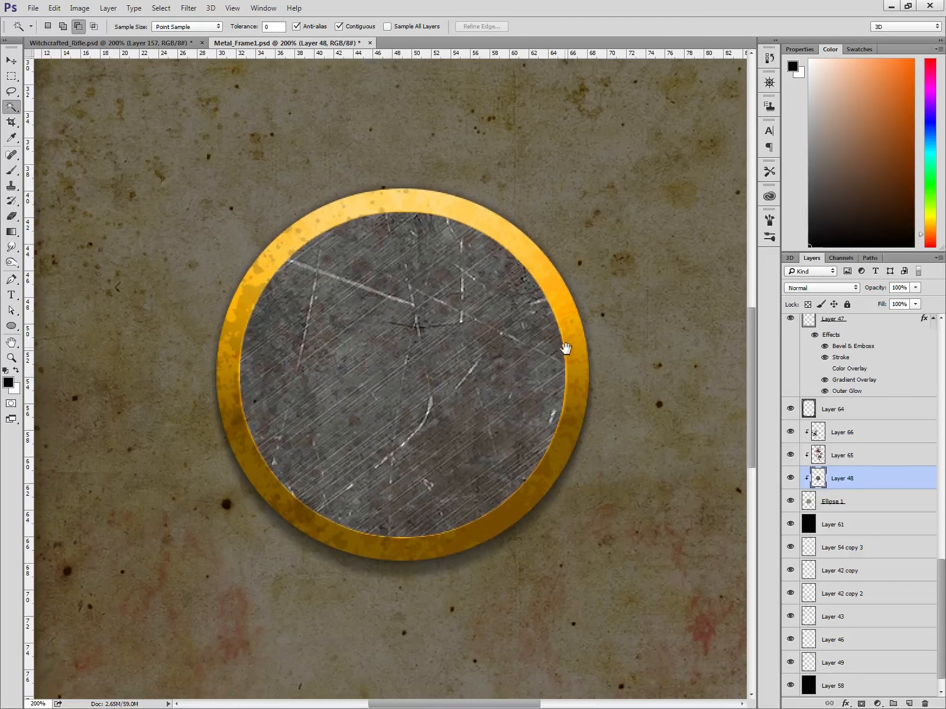
click(875, 434)
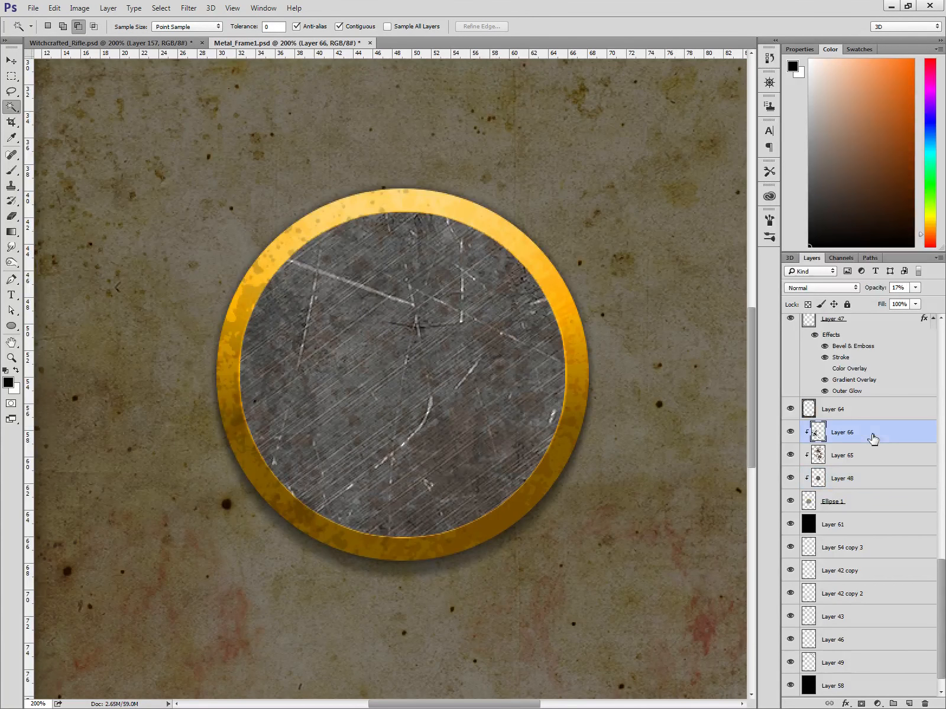
click(908, 704)
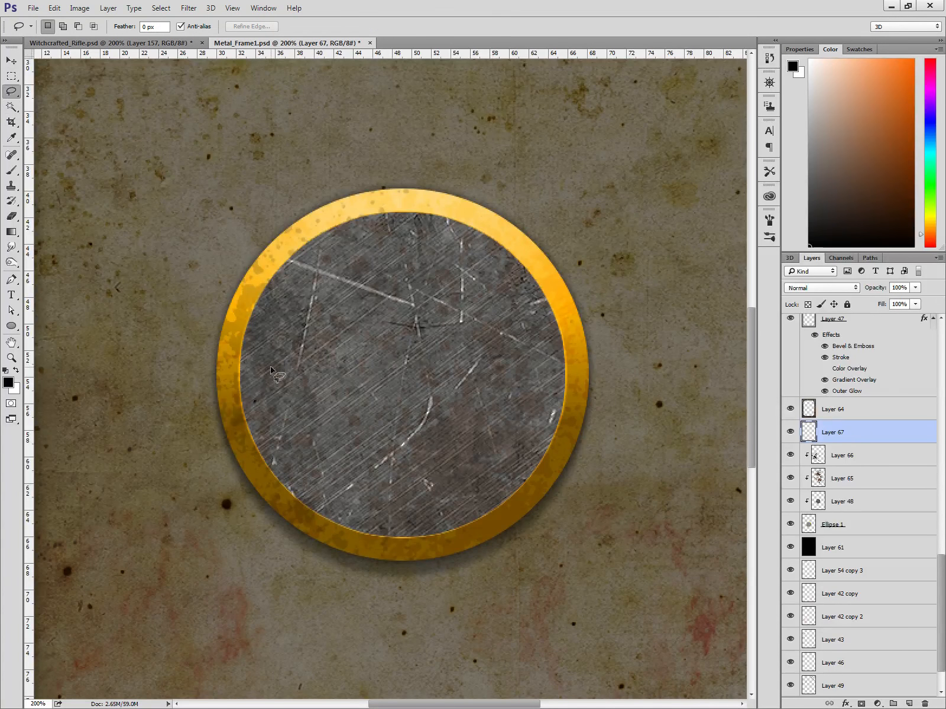
key(l)
Undo the new layer and the texture trimming, stepping back into Layer 48's blend mode changes.
key(ctrl+z)
key(ctrl+alt+z)
key(ctrl+alt+z)
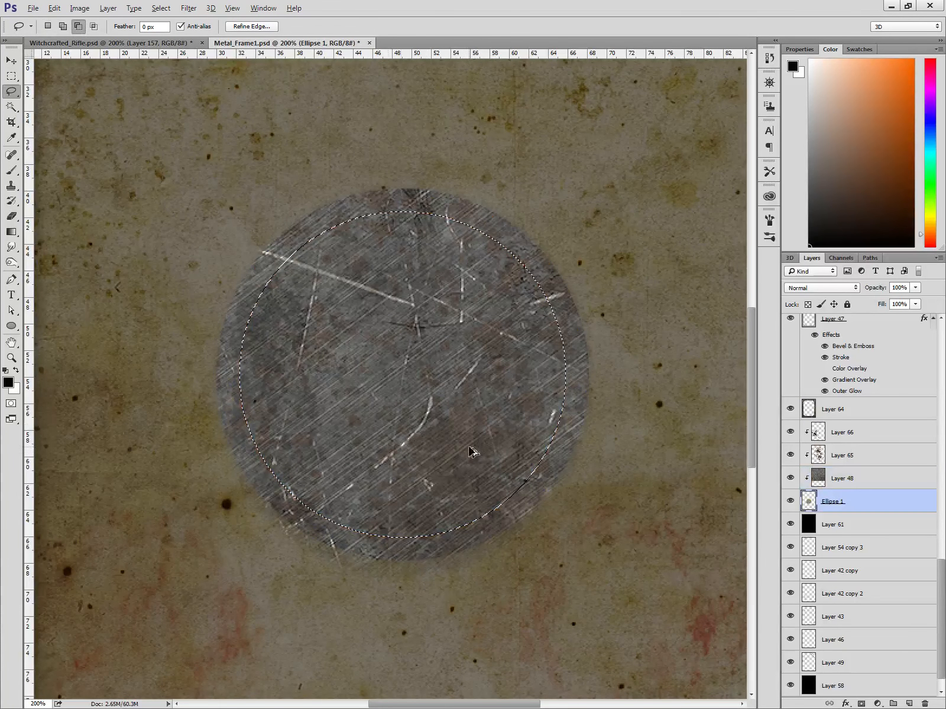
key(ctrl+alt+z)
key(ctrl+alt+z)
key(ctrl+shift+z)
key(ctrl+shift+z)
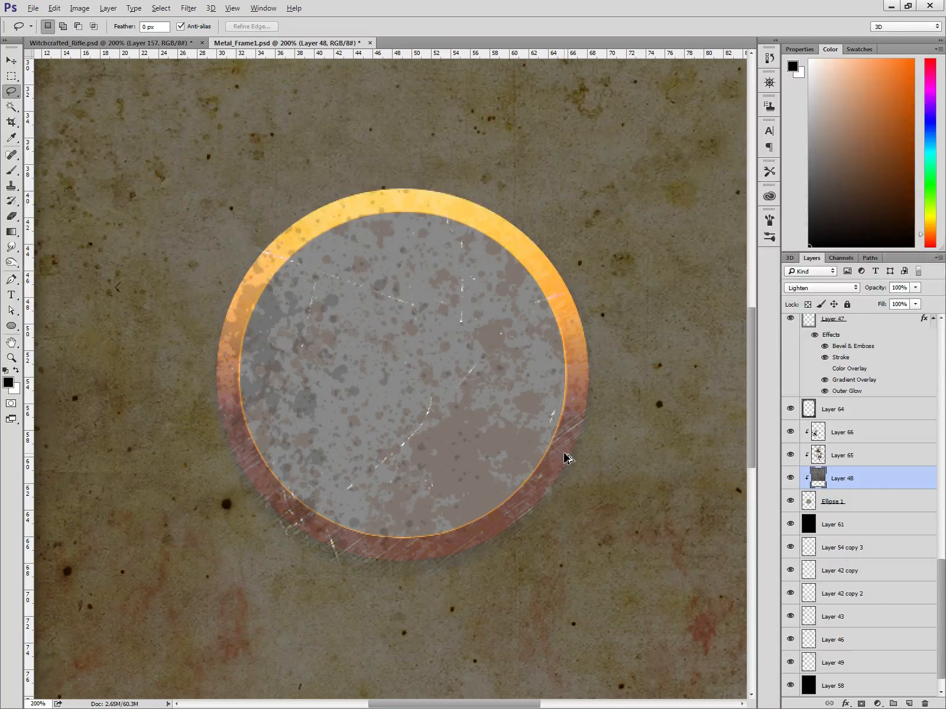
Set Layer 48's blend mode to Normal again, select Ellipse 1, and toggle the last change with undo.
key(shift+minus)
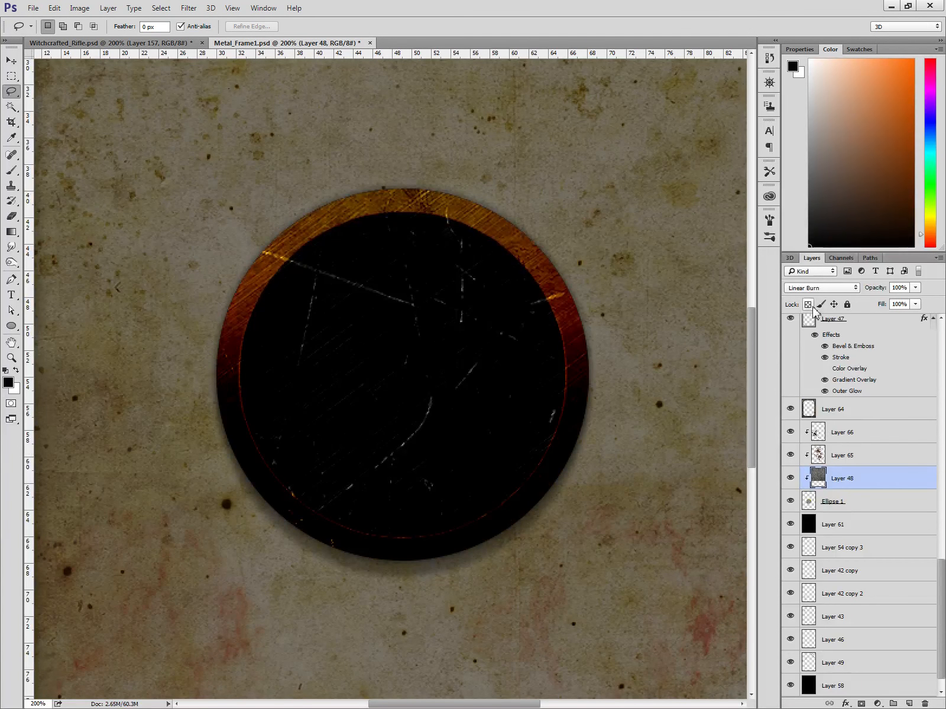
click(812, 292)
click(813, 298)
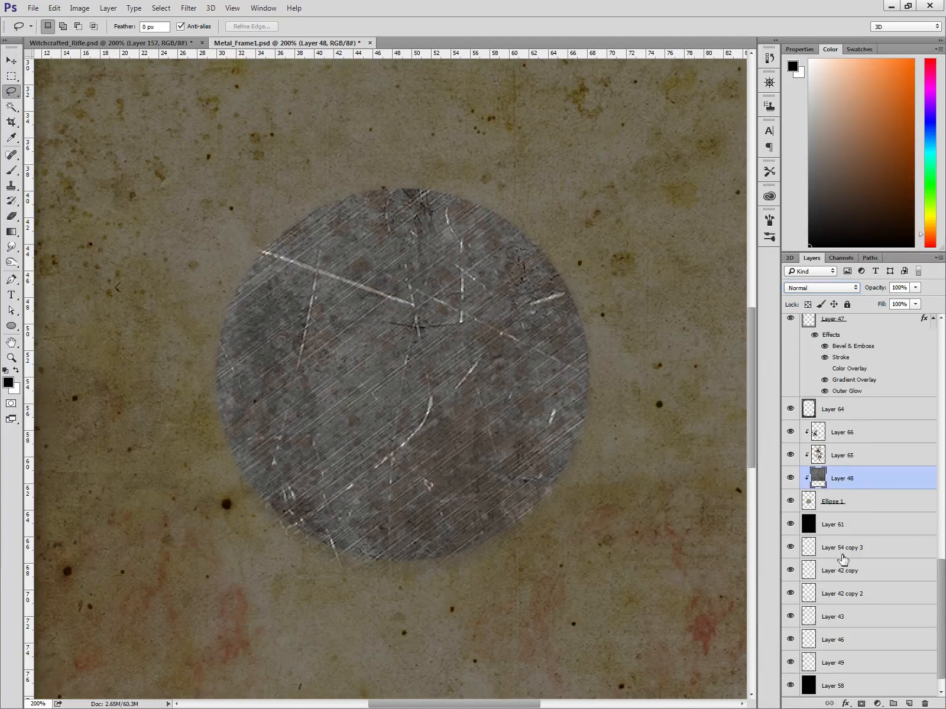
click(864, 503)
key(ctrl+z)
key(ctrl+z)
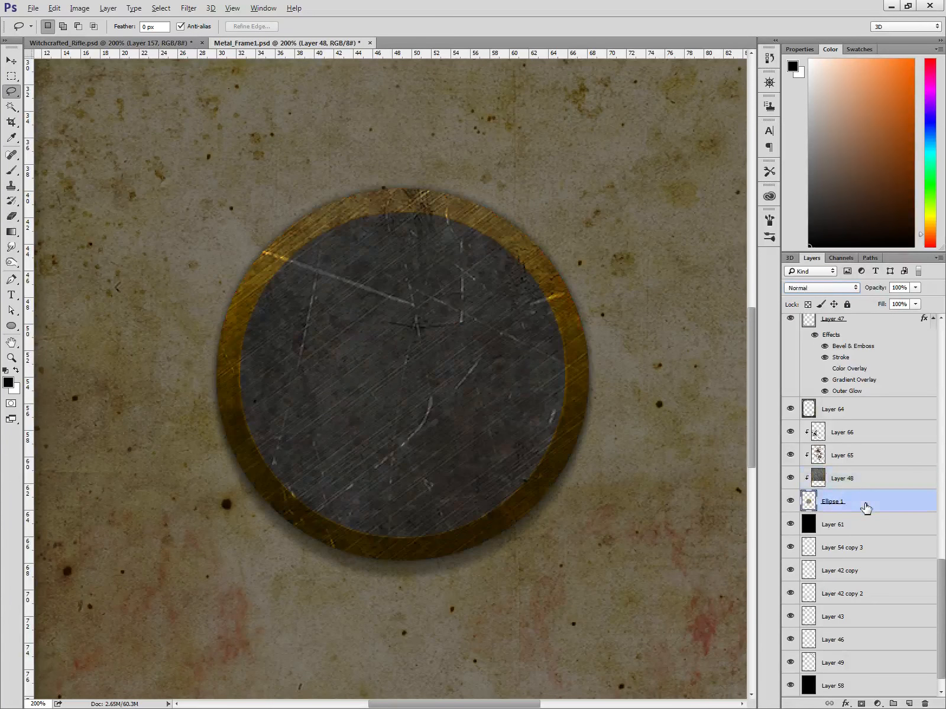
Undo the remaining edits back to before Ellipse 1's layer style was rasterized, keeping Layer 66 at 17% opacity.
key(ctrl+alt+z)
key(ctrl+alt+z)
key(ctrl+alt+z)
key(ctrl+alt+z)
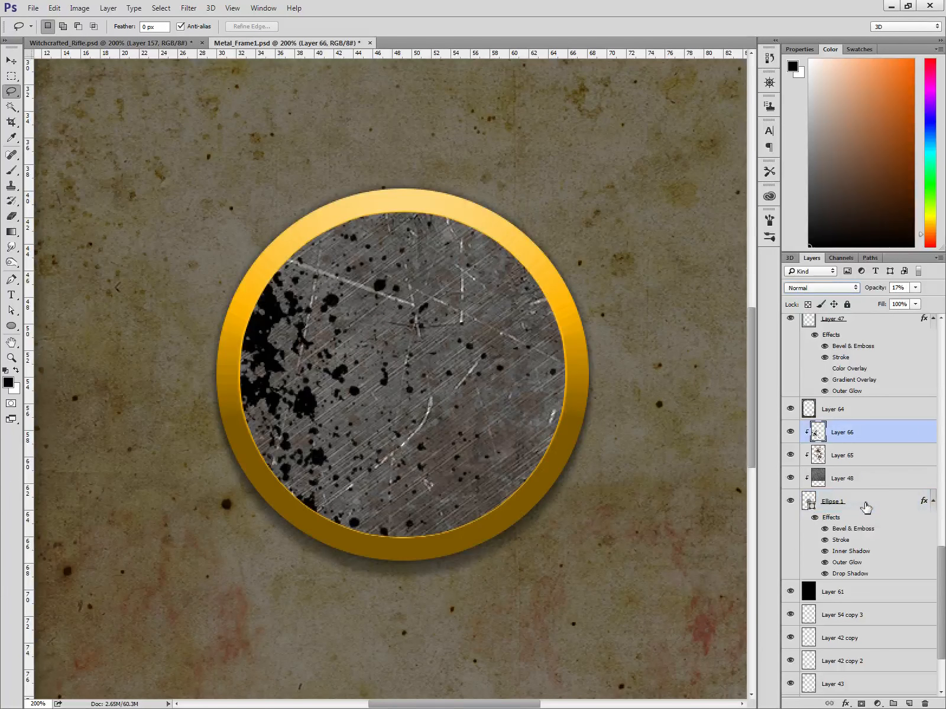
key(ctrl+z)
key(ctrl+z)
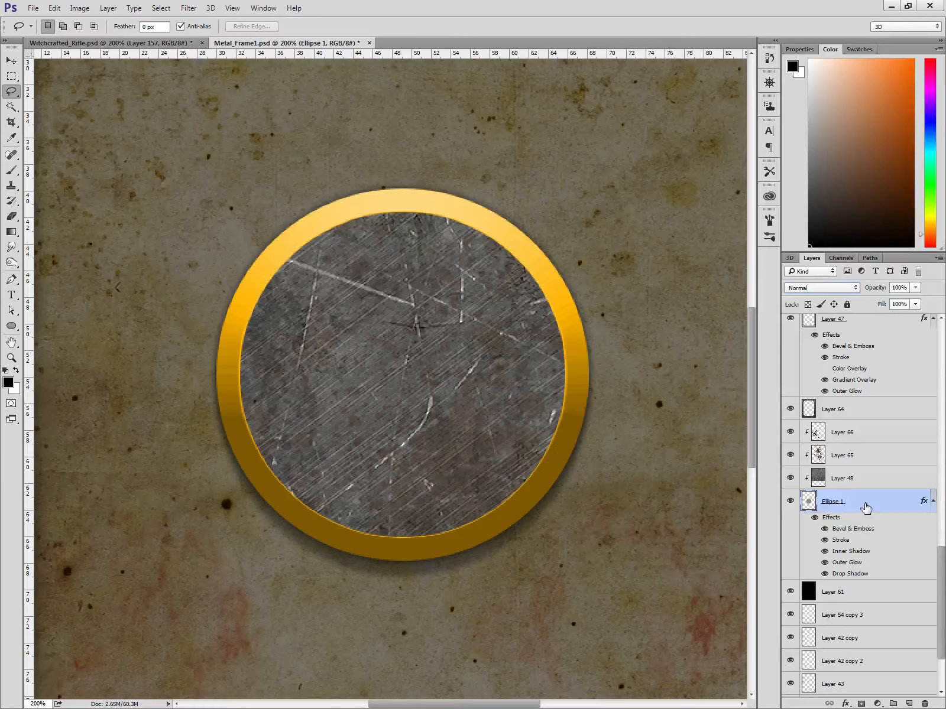
key(ctrl+alt+z)
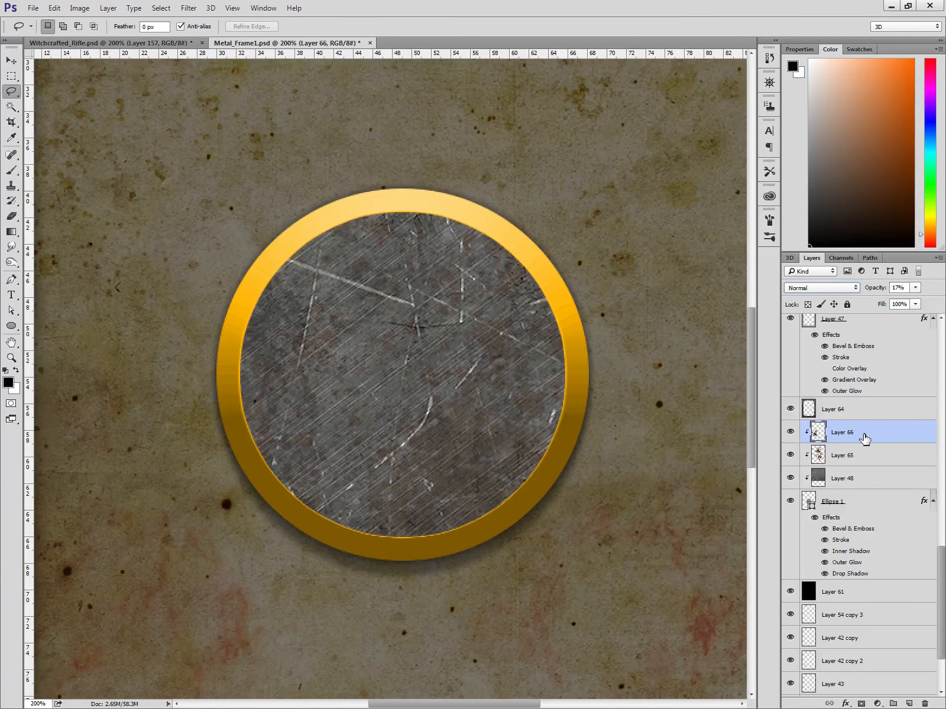
Add a new layer above Layer 66, clip it to the layers below, and set its blend mode to Overlay.
click(910, 704)
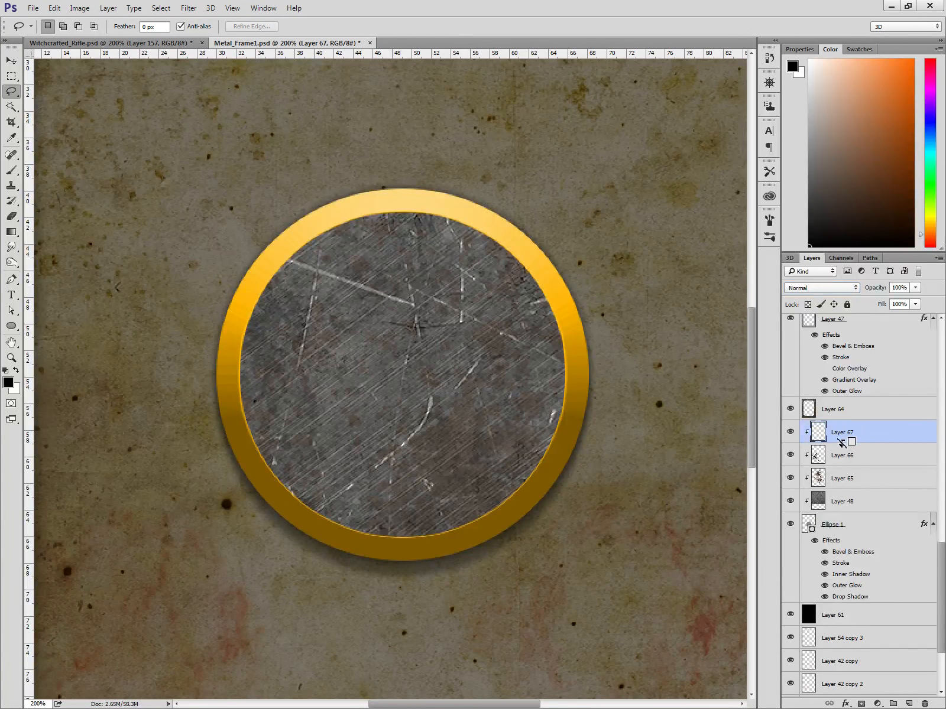
click(826, 290)
click(830, 409)
mouse_move(393, 409)
mouse_down()
mouse_move(472, 379)
mouse_move(518, 404)
mouse_move(535, 391)
mouse_up()
key(ctrl+d)
click(17, 95)
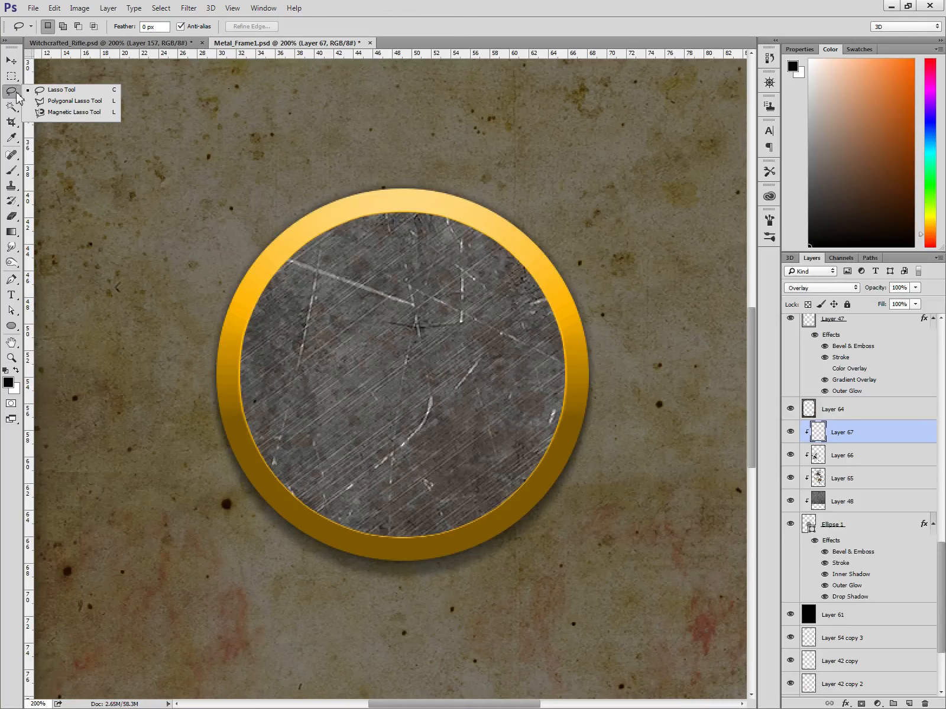
click(13, 94)
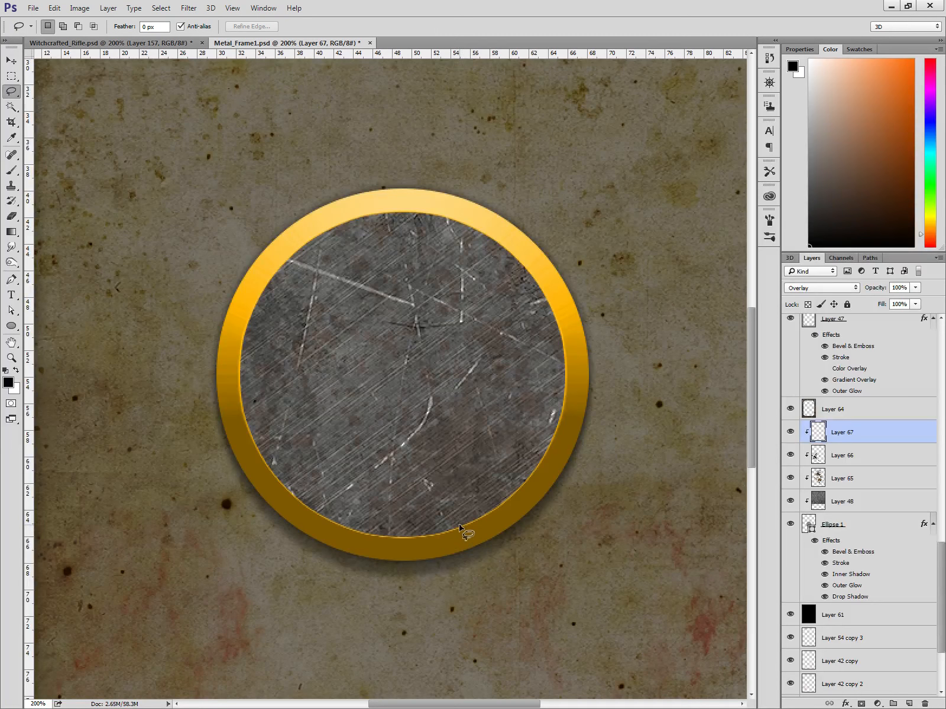
Lasso thin slivers at the disc's lower-right edge, switch the foreground color to white, fill the sliver with it and deselect.
mouse_move(458, 526)
mouse_down()
mouse_move(460, 552)
mouse_move(450, 538)
mouse_move(457, 528)
mouse_up()
key(ctrl+d)
key(x)
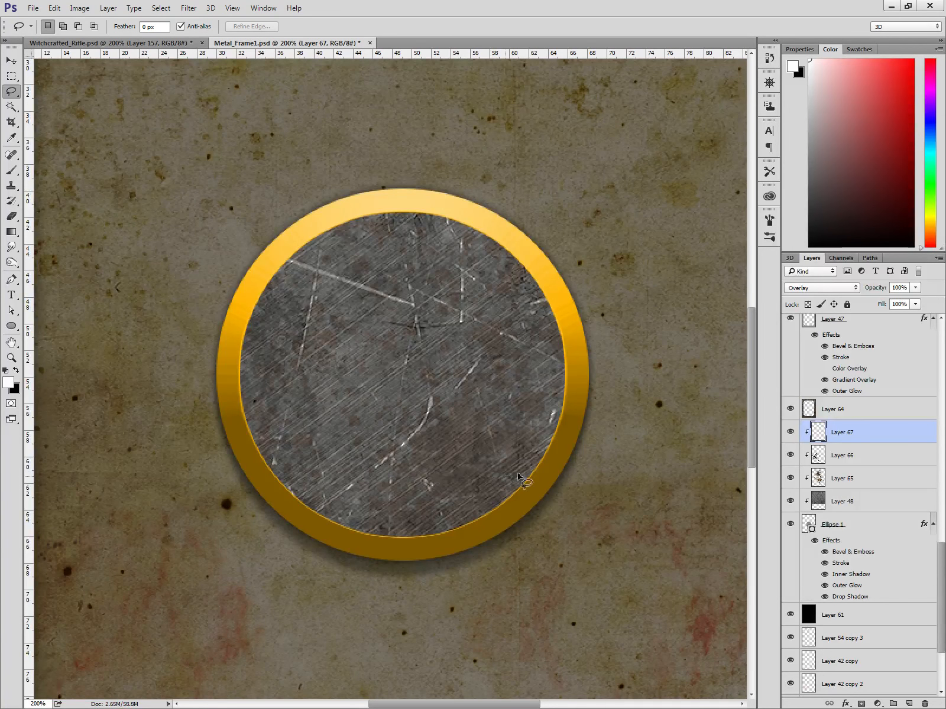
drag(507, 476, 510, 484)
key(ctrl+d)
key(ctrl+z)
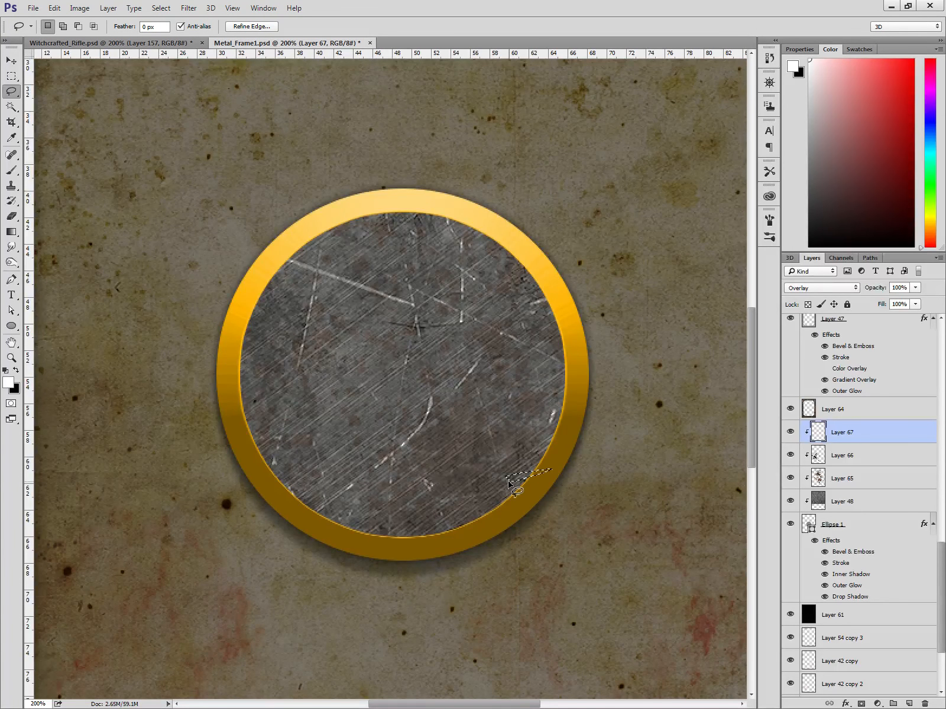
key(alt+BackSpace)
key(ctrl+d)
Fill thin lasso-drawn chips with white along the disc's upper-left, left and lower-left edges, deselecting after each.
mouse_move(254, 309)
mouse_down()
mouse_move(299, 255)
mouse_move(271, 286)
mouse_move(245, 362)
mouse_move(261, 267)
mouse_up()
key(alt+BackSpace)
key(ctrl+d)
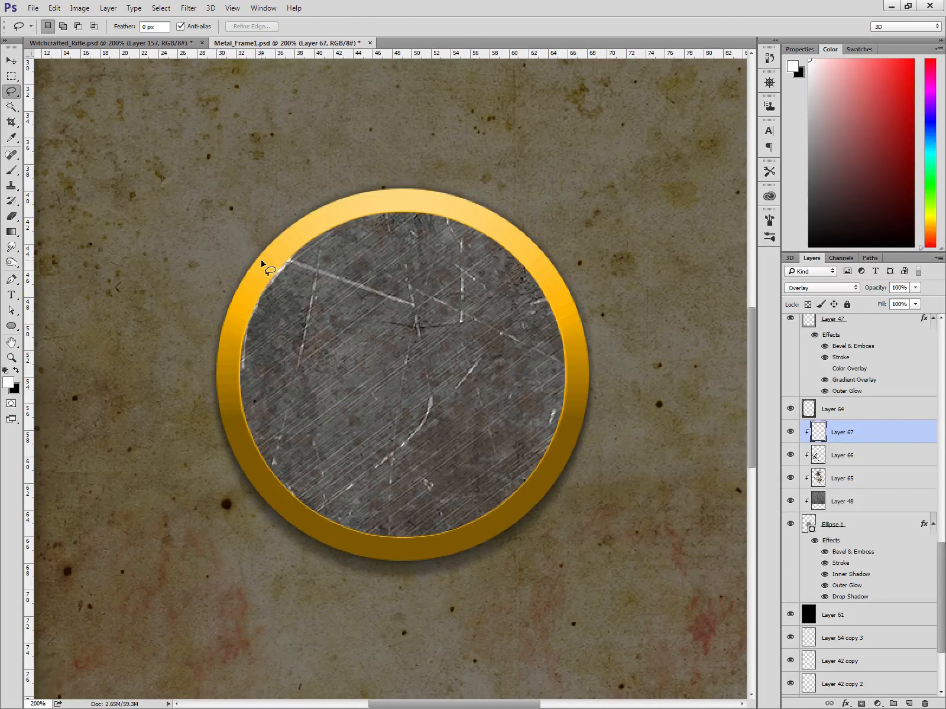
drag(254, 438, 240, 350)
key(alt+BackSpace)
key(ctrl+d)
mouse_move(259, 438)
mouse_down()
mouse_move(282, 483)
mouse_move(311, 465)
mouse_move(299, 482)
mouse_move(309, 506)
mouse_move(325, 501)
mouse_move(341, 460)
mouse_move(326, 509)
mouse_move(336, 523)
mouse_move(378, 534)
mouse_move(325, 522)
mouse_move(289, 496)
mouse_move(265, 463)
mouse_move(243, 408)
mouse_up()
key(Delete)
key(ctrl+d)
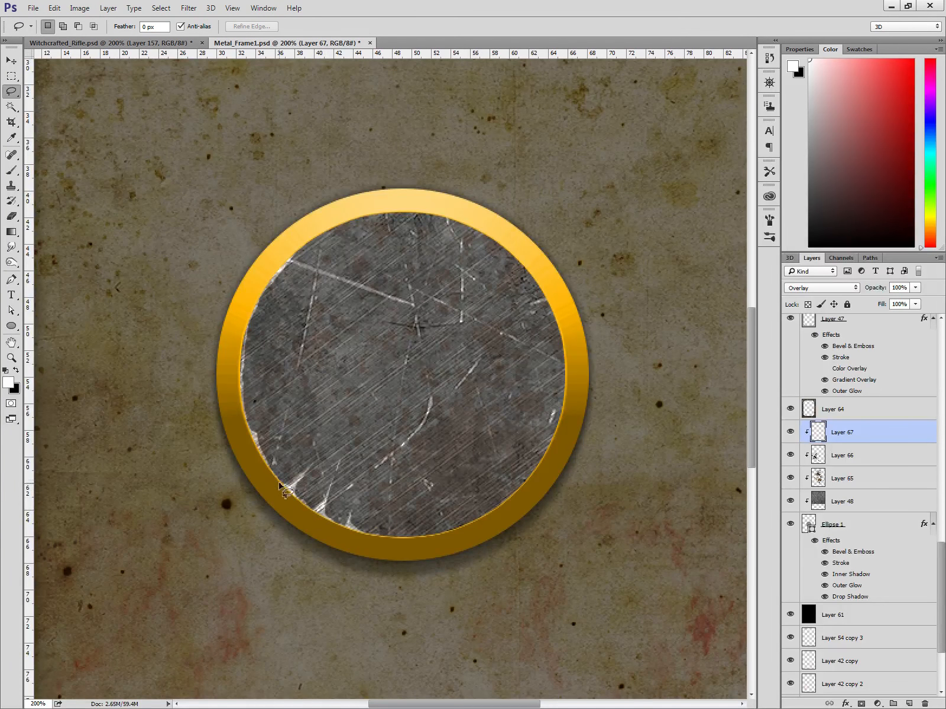
Fill long lasso-drawn scratches with white from the disc's lower-left edge across to its right edge and along its bottom rim.
mouse_move(279, 480)
mouse_down()
mouse_move(564, 408)
mouse_move(337, 484)
mouse_move(287, 486)
mouse_up()
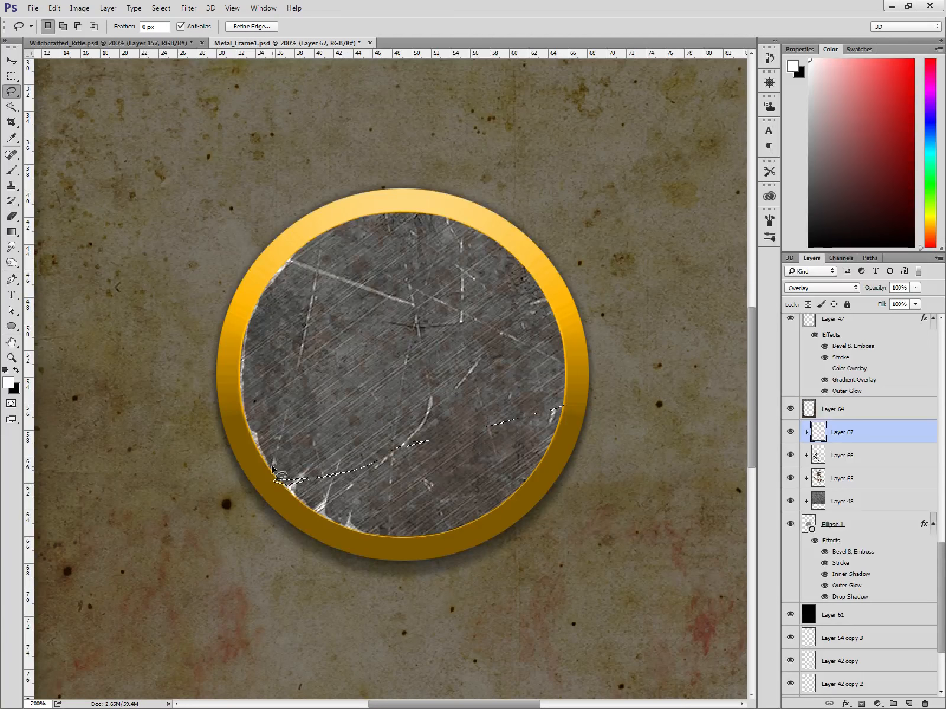
key(Delete)
key(ctrl+d)
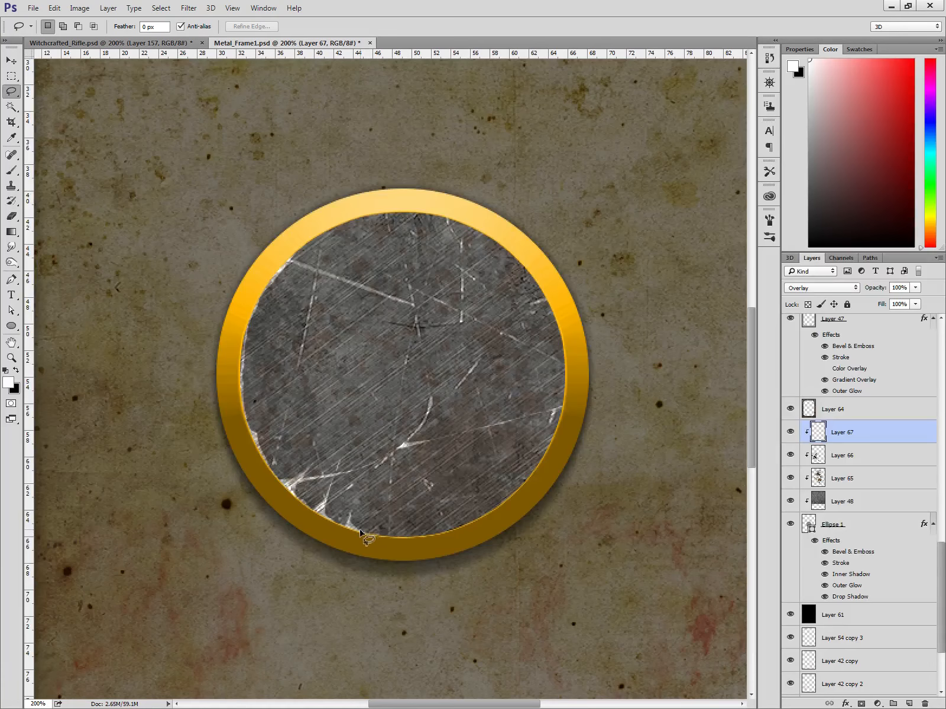
mouse_move(360, 533)
mouse_down()
mouse_move(420, 528)
mouse_move(514, 498)
mouse_move(406, 538)
mouse_move(362, 535)
mouse_up()
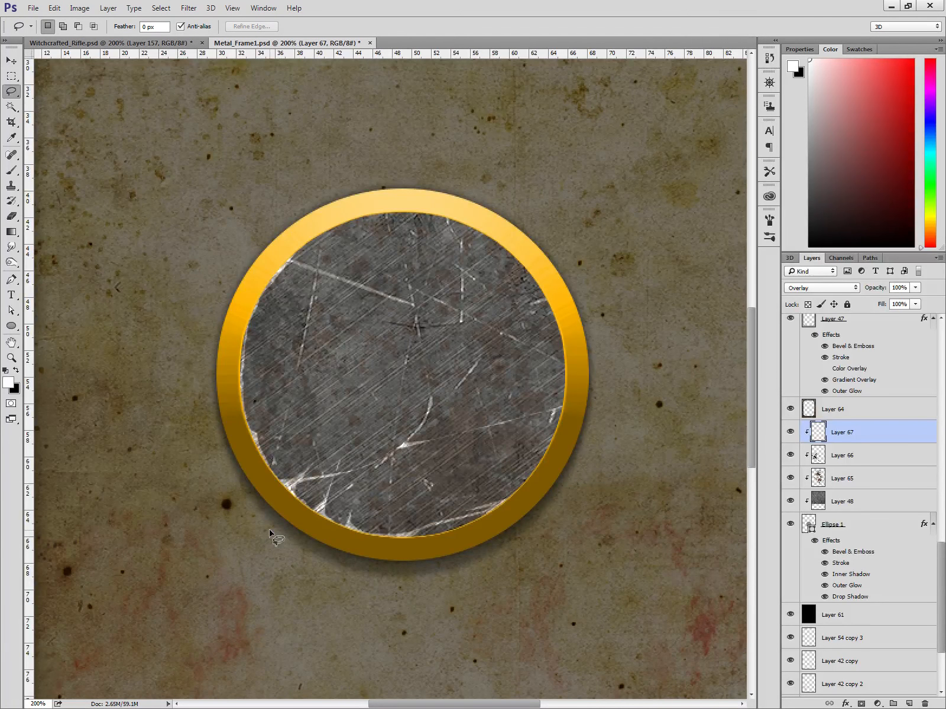
mouse_move(413, 536)
mouse_down()
mouse_move(493, 509)
mouse_move(458, 530)
mouse_move(409, 537)
mouse_up()
key(alt+BackSpace)
key(ctrl+d)
Compare the disc with Ellipse 1's Color Overlay effect on and off, then accept the layer style with it off.
click(875, 532)
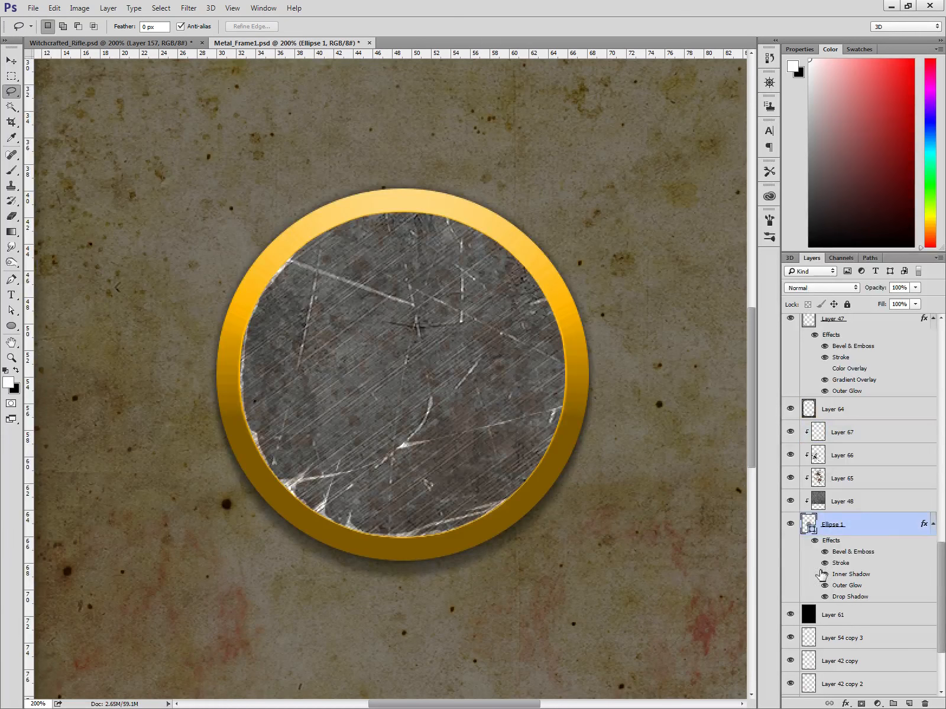
double_click(867, 541)
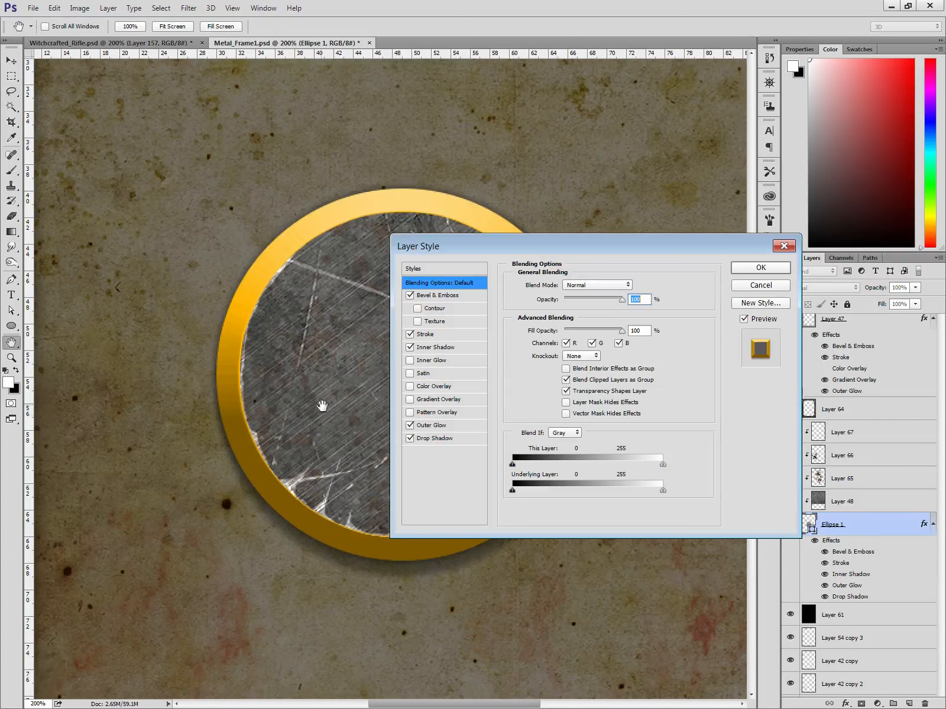
drag(508, 254, 598, 239)
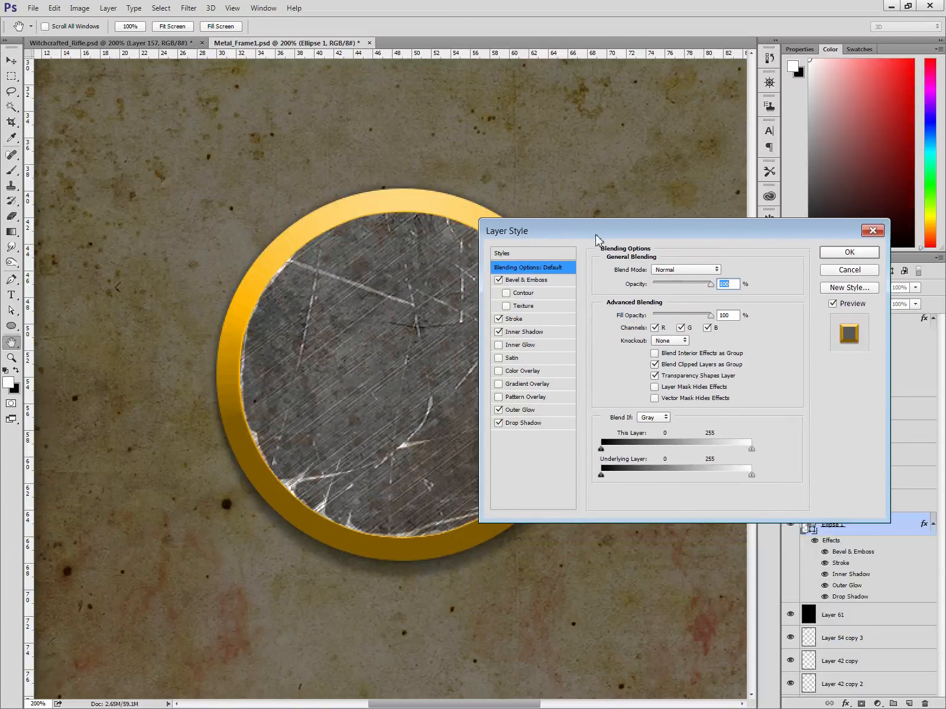
click(523, 371)
click(498, 372)
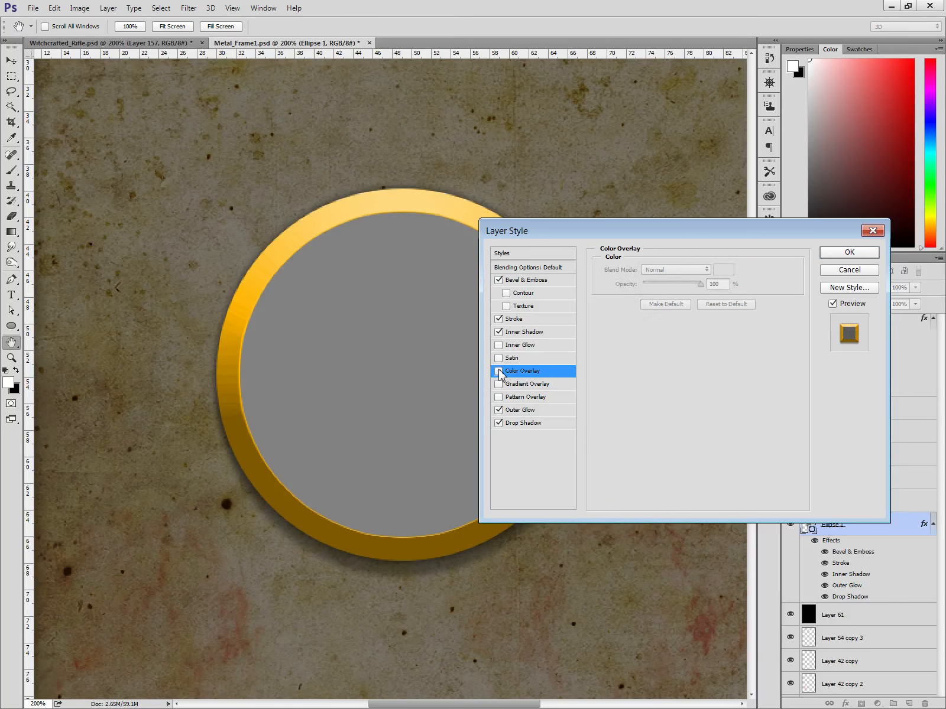
click(498, 371)
click(498, 371)
click(499, 371)
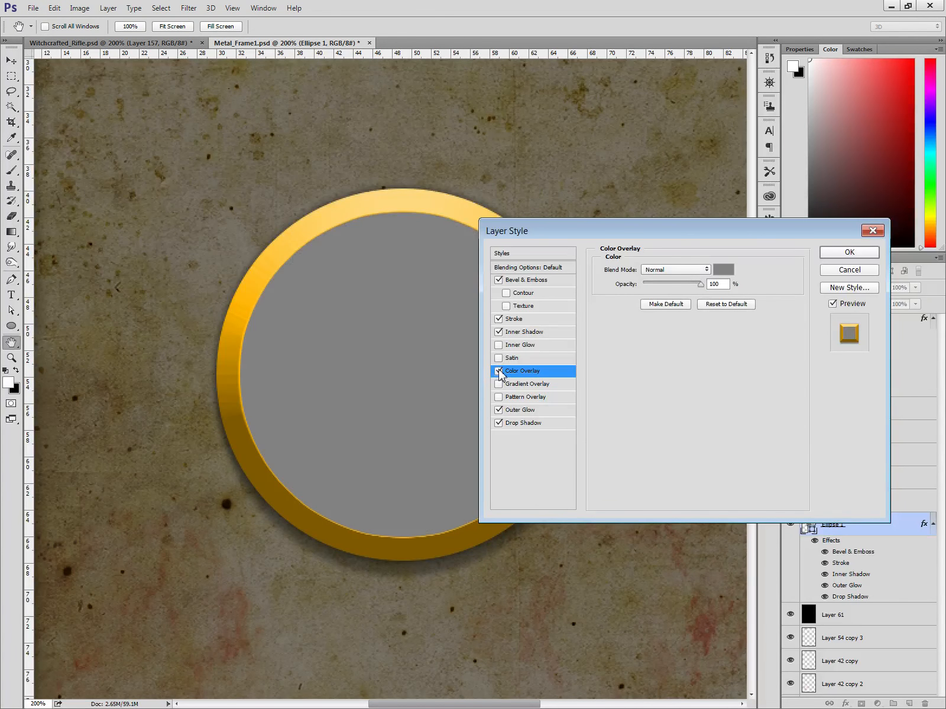
click(499, 372)
click(498, 372)
click(498, 371)
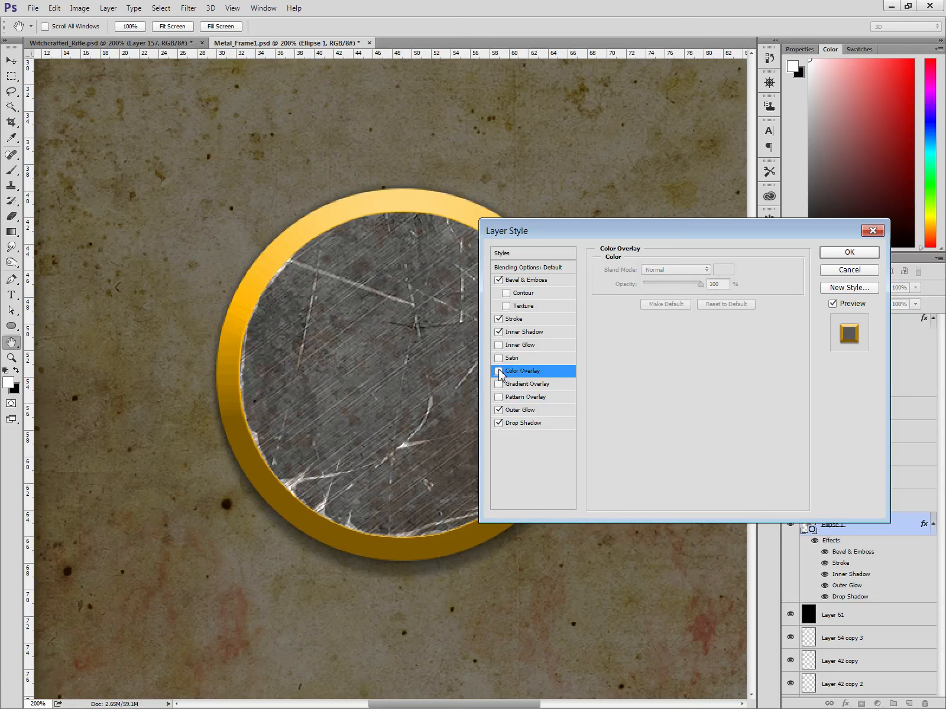
click(498, 372)
click(499, 371)
click(839, 253)
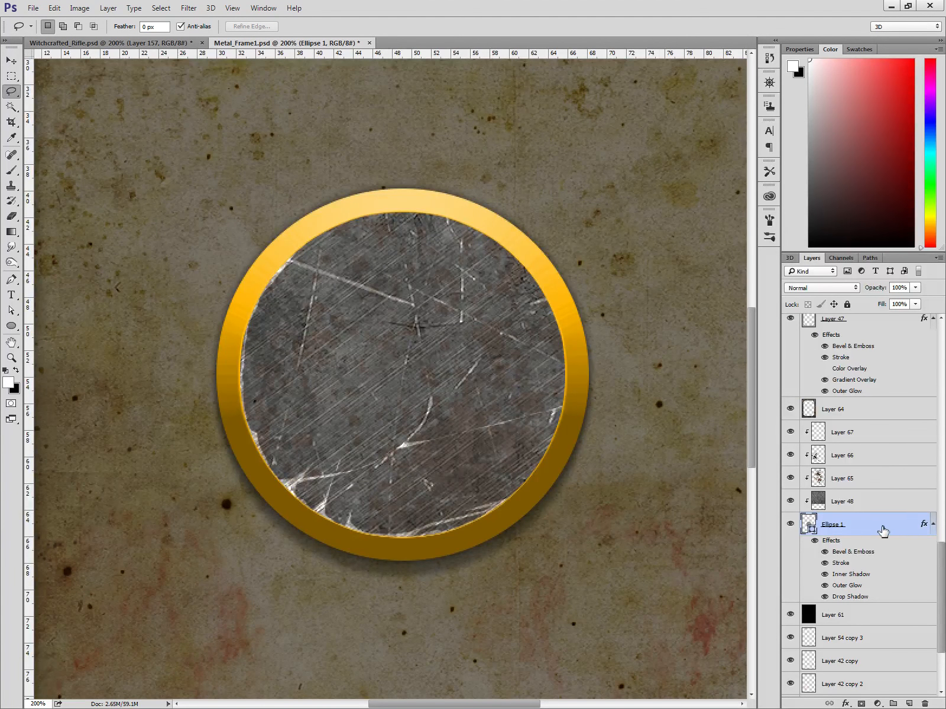
On Layer 67, fill lasso-drawn chips with white along the disc's lower-right and right edges, deselecting after each.
click(855, 428)
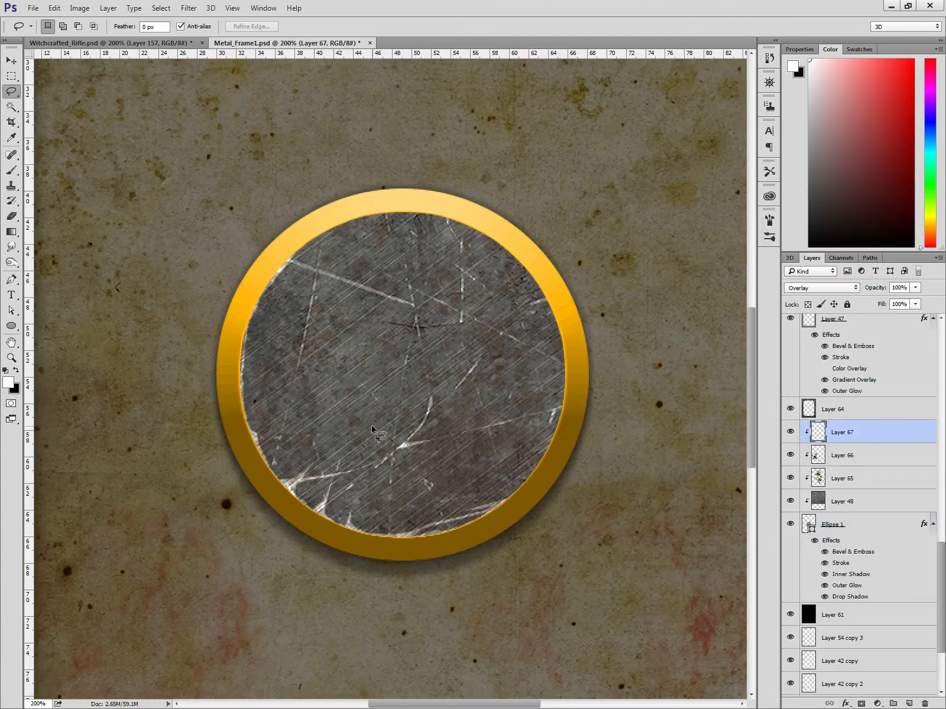
mouse_move(503, 506)
mouse_down()
mouse_move(539, 470)
mouse_move(560, 379)
mouse_move(562, 414)
mouse_move(501, 501)
mouse_up()
key(alt+BackSpace)
key(ctrl+d)
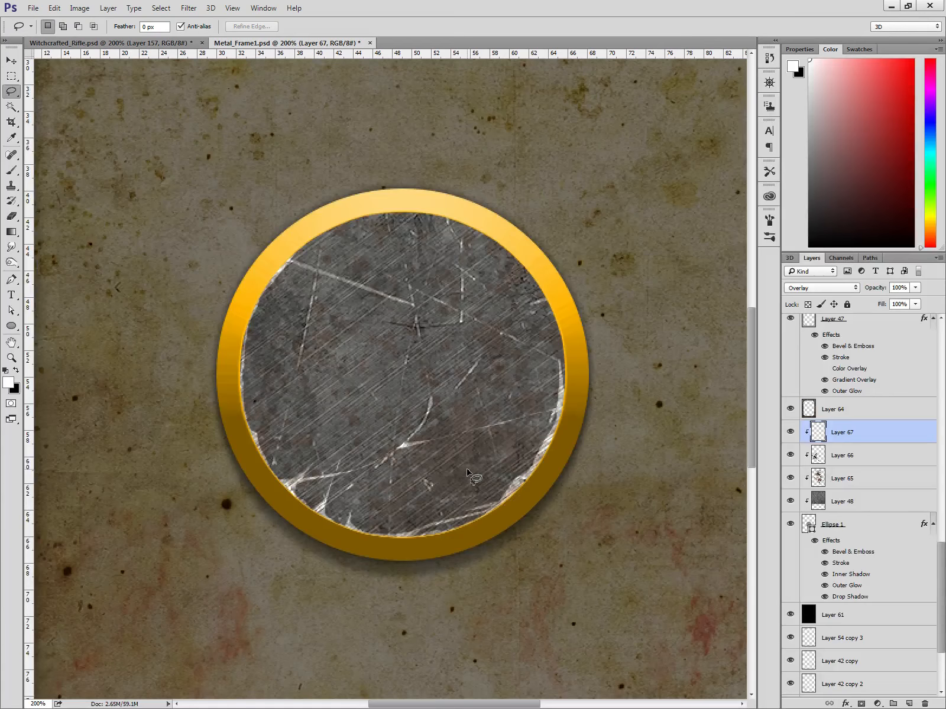
mouse_move(510, 248)
mouse_down()
mouse_move(566, 371)
mouse_move(563, 393)
mouse_up()
key(alt+BackSpace)
key(ctrl+d)
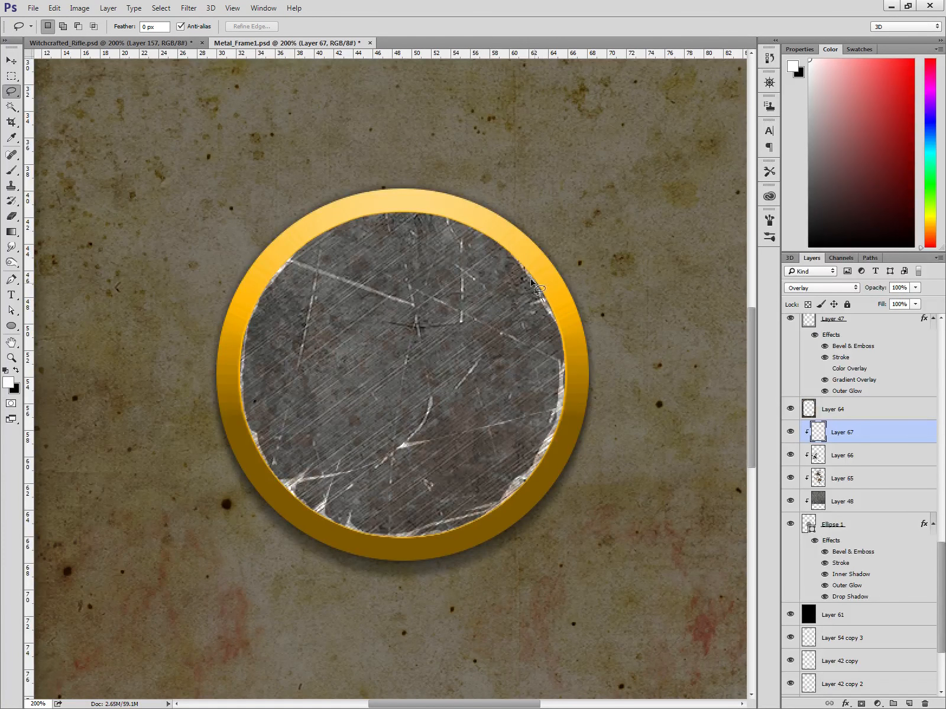
Add small lasso-cut chips and nicks around the disc's upper-right, right, top and upper-left edges, filling the chips with white.
mouse_move(524, 271)
mouse_down()
mouse_move(457, 220)
mouse_move(447, 229)
mouse_move(398, 220)
mouse_move(454, 212)
mouse_up()
key(alt+BackSpace)
key(ctrl+d)
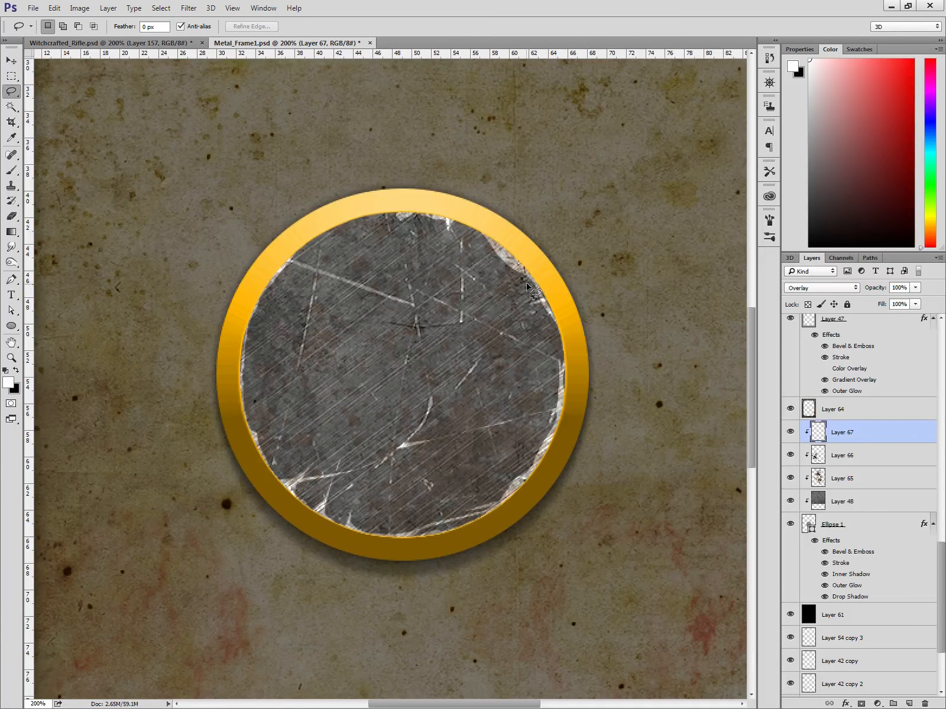
mouse_move(526, 283)
mouse_down()
mouse_move(492, 244)
mouse_move(544, 297)
mouse_up()
key(ctrl+BackSpace)
key(ctrl+d)
drag(554, 392, 554, 383)
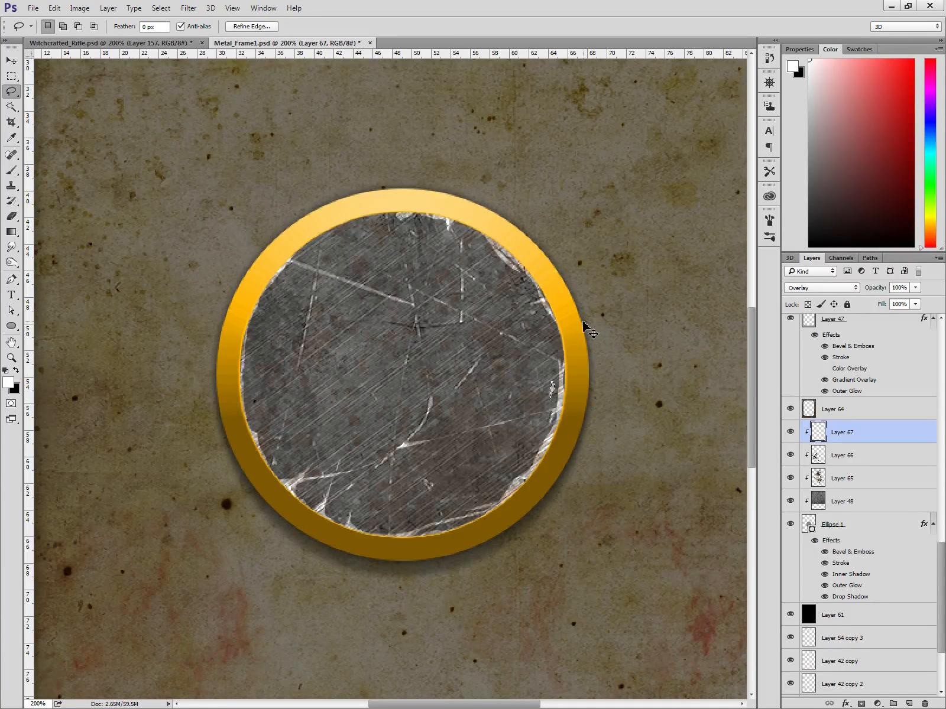
key(ctrl+d)
mouse_move(396, 218)
mouse_down()
mouse_move(309, 247)
mouse_move(252, 324)
mouse_move(348, 222)
mouse_move(409, 209)
mouse_up()
key(alt+BackSpace)
key(ctrl+d)
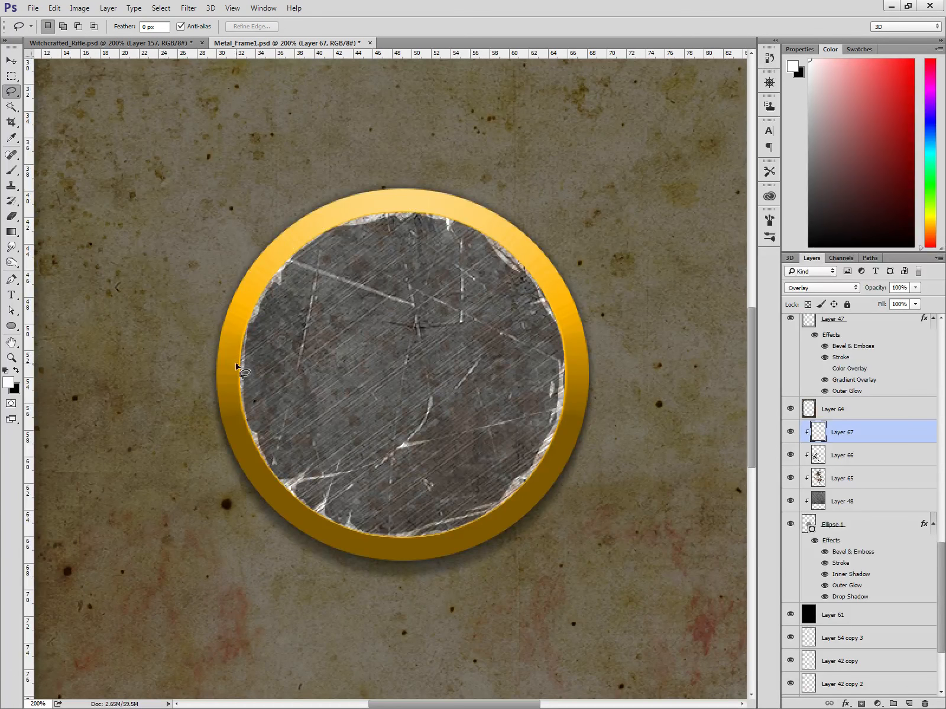
Lasso a long, jagged diagonal scratch from the disc's left edge to its upper right, fill it with white and thicken its middle.
mouse_move(236, 367)
mouse_down()
mouse_move(355, 320)
mouse_move(490, 241)
mouse_move(477, 256)
mouse_move(305, 334)
mouse_move(301, 359)
mouse_move(235, 371)
mouse_up()
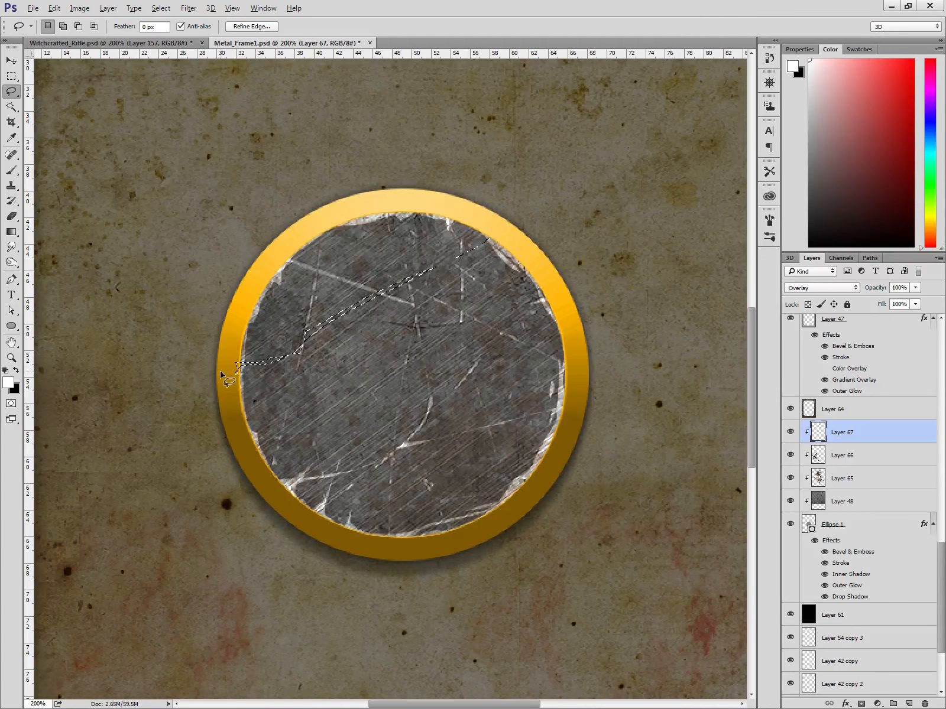
key(alt+BackSpace)
key(ctrl+d)
mouse_move(305, 335)
mouse_down()
mouse_move(339, 328)
mouse_move(390, 278)
mouse_up()
key(alt+BackSpace)
key(ctrl+d)
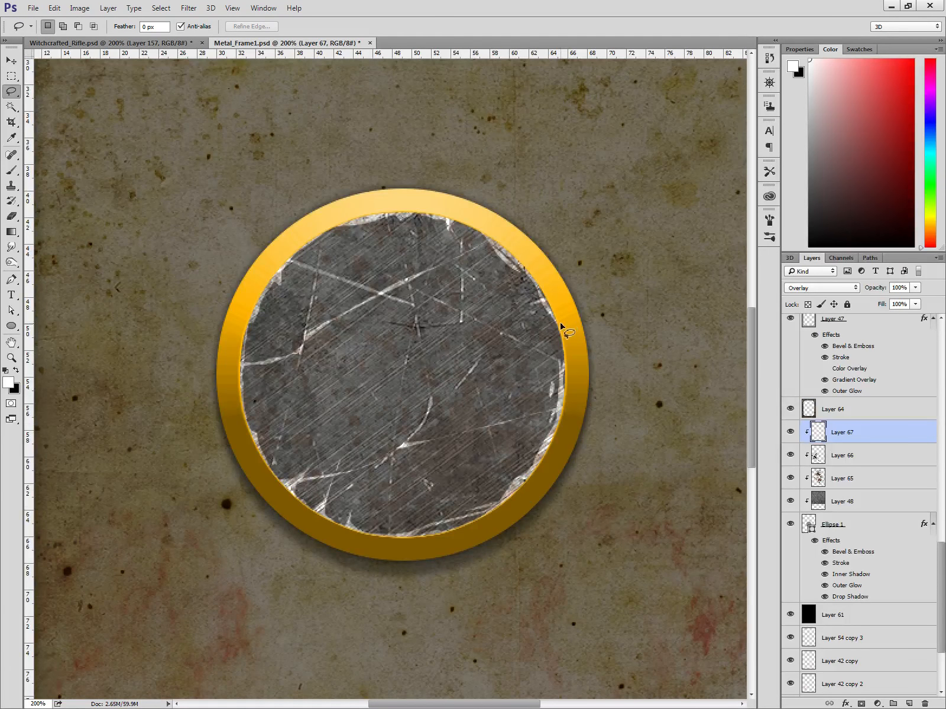
Fill a curved scratch with white inside the disc's right edge and delete a small lassoed piece near its upper end.
mouse_move(561, 326)
mouse_down()
mouse_move(518, 494)
mouse_move(529, 482)
mouse_move(541, 372)
mouse_move(561, 322)
mouse_move(554, 339)
mouse_up()
key(alt+BackSpace)
key(ctrl+d)
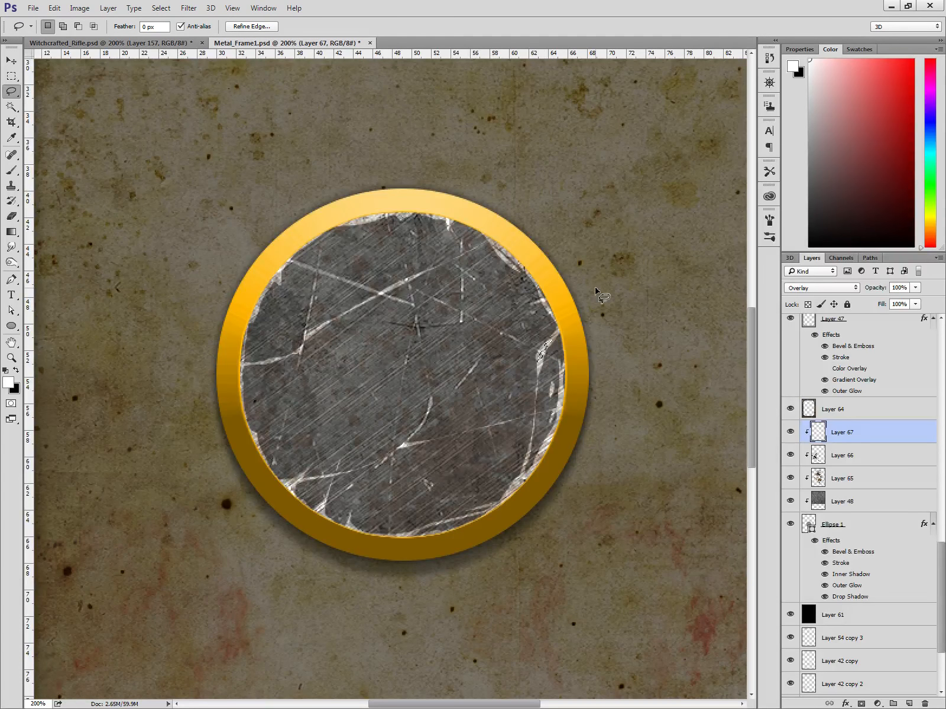
key(Delete)
key(ctrl+d)
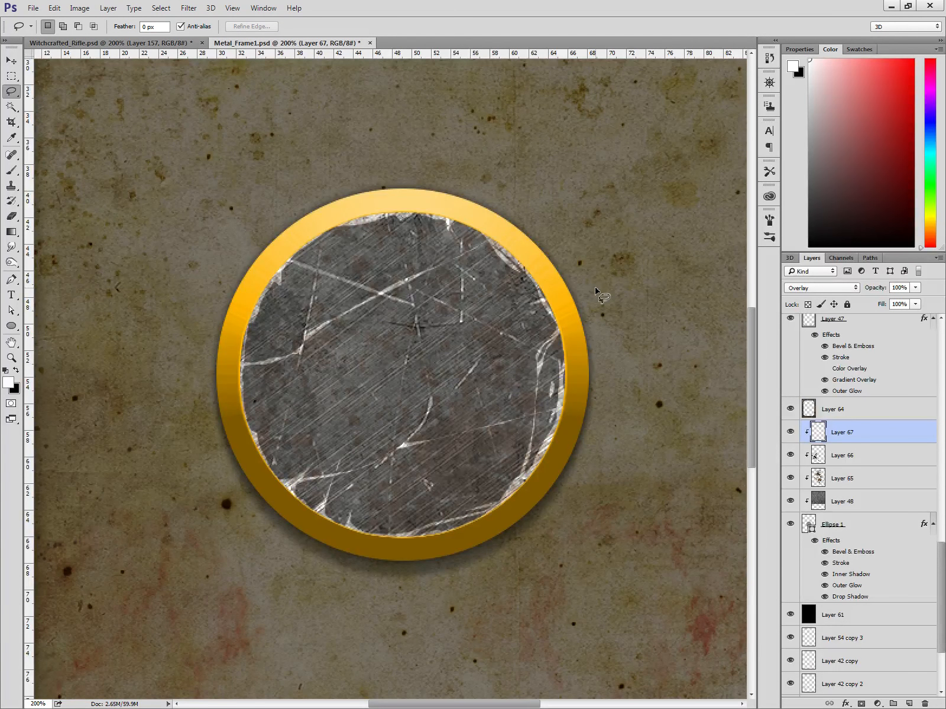
Fill a long scratch with white from the disc's left edge to its lower right, and delete lassoed pieces to break it up.
mouse_move(498, 504)
mouse_down()
mouse_move(408, 490)
mouse_move(245, 425)
mouse_move(380, 485)
mouse_move(476, 513)
mouse_move(498, 495)
mouse_up()
key(alt+BackSpace)
key(ctrl+d)
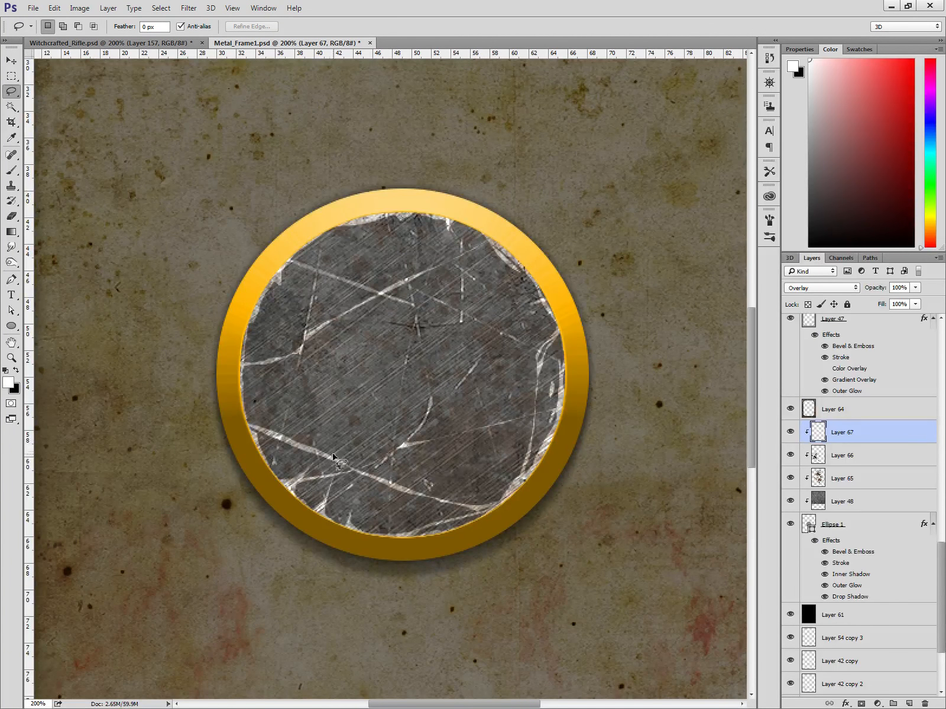
mouse_move(347, 467)
mouse_down()
mouse_move(257, 424)
mouse_move(345, 465)
mouse_up()
key(Delete)
key(ctrl+d)
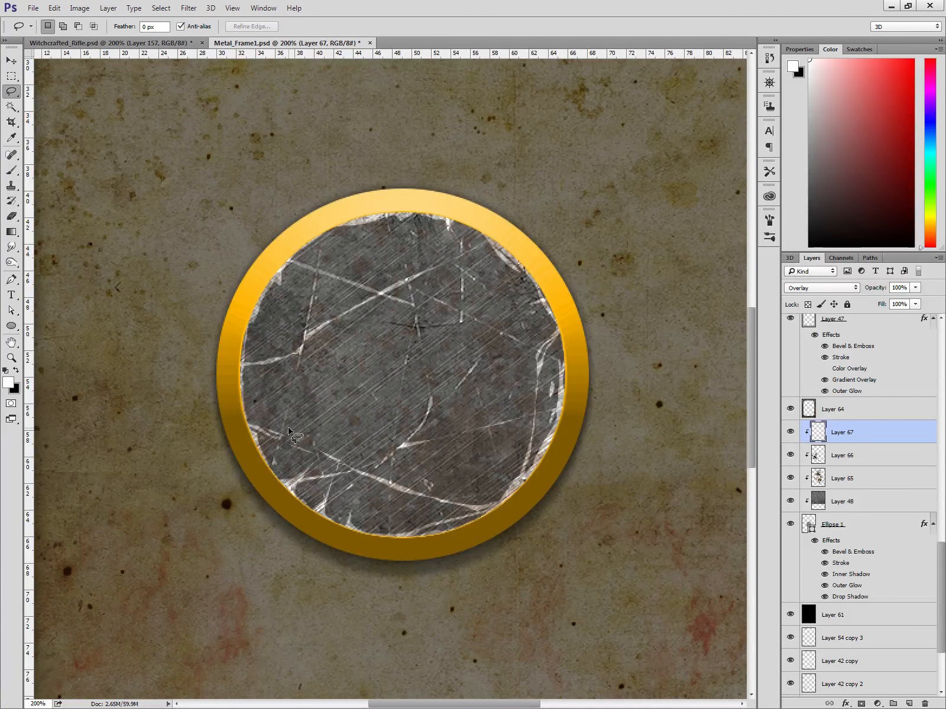
Touch up the scratches with small lasso cuts and white fills near the disc's left, upper-right and lower areas, deselecting after each.
key(ctrl+minus)
key(ctrl+minus)
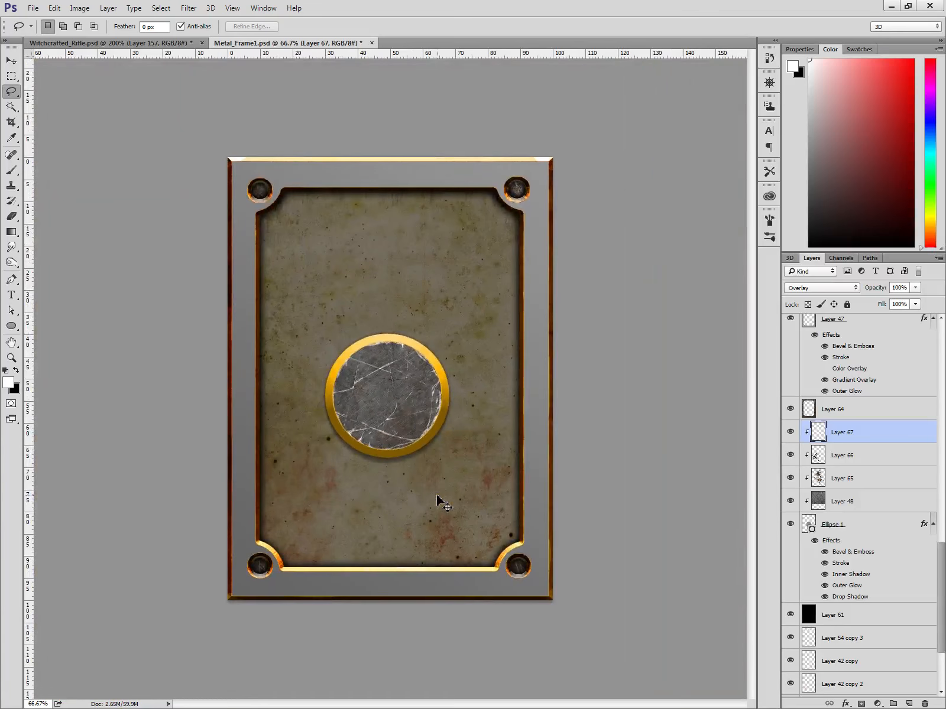
key(ctrl+plus)
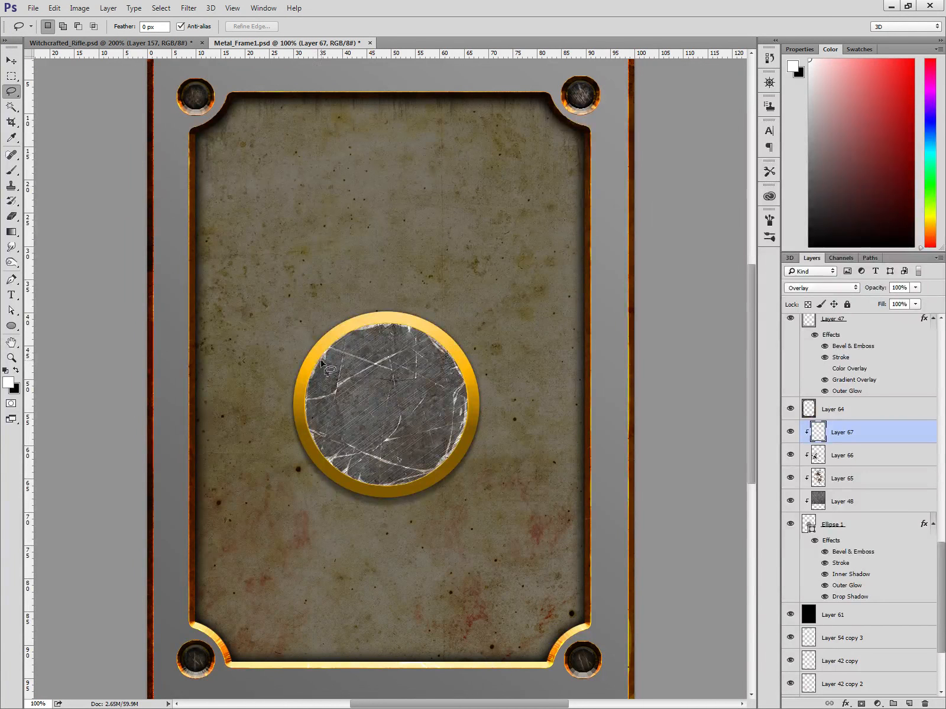
mouse_move(306, 383)
mouse_down()
mouse_move(327, 355)
mouse_move(371, 326)
mouse_move(308, 378)
mouse_up()
key(ctrl+d)
drag(457, 372, 447, 361)
key(ctrl+d)
key(alt+BackSpace)
key(ctrl+d)
mouse_move(403, 472)
mouse_down()
mouse_move(352, 438)
mouse_move(372, 444)
mouse_up()
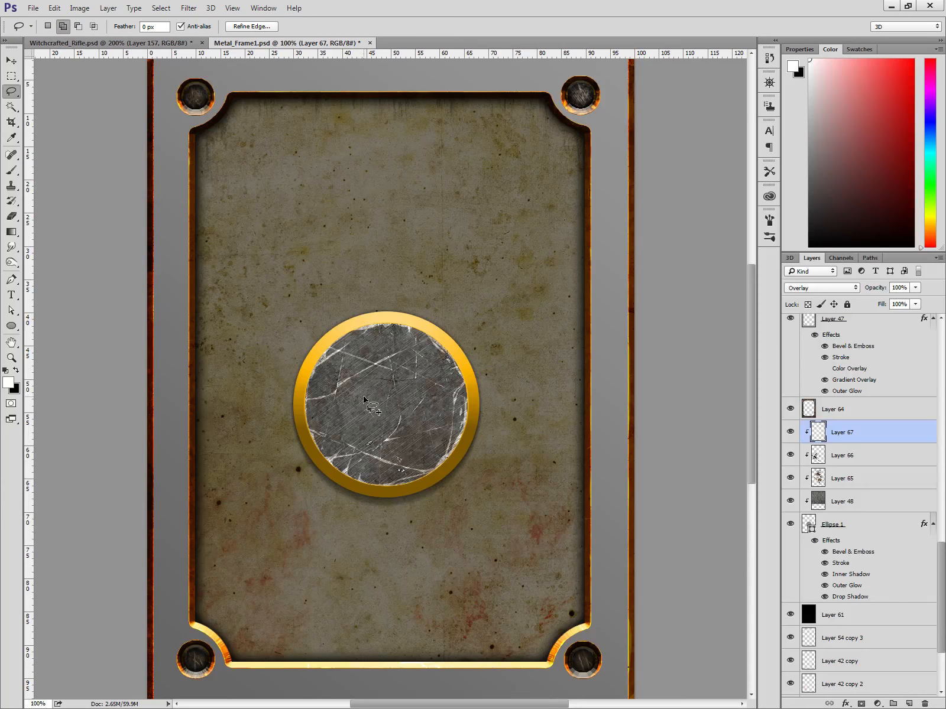
drag(350, 384, 350, 385)
key(ctrl+d)
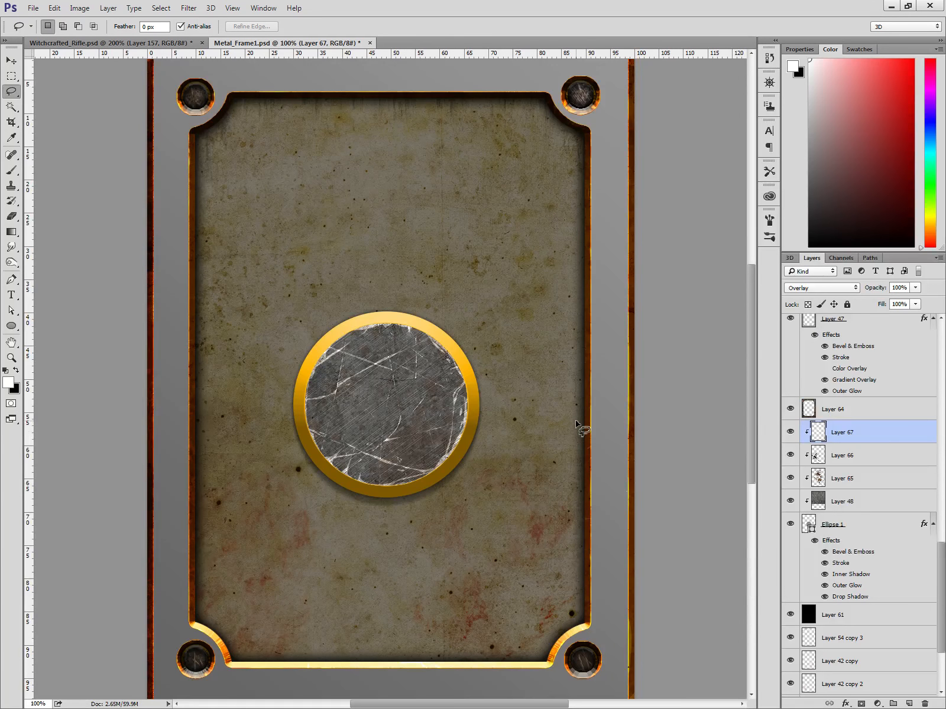
Select Ellipse 1, examine the scratched metal border in Witchcrafted_Rifle.psd for reference, and return to Metal_Frame1.psd.
key(ctrl+minus)
key(ctrl+plus)
click(868, 530)
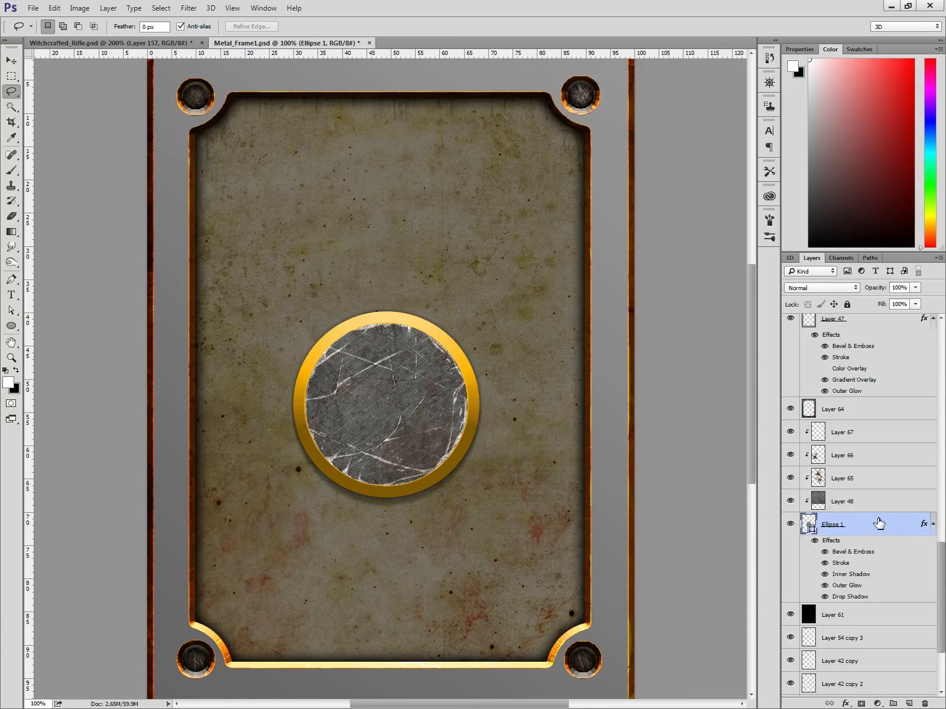
click(92, 43)
mouse_move(302, 562)
mouse_down()
mouse_move(317, 409)
mouse_move(353, 254)
mouse_up()
mouse_move(260, 558)
mouse_down()
mouse_move(378, 392)
mouse_move(378, 314)
mouse_up()
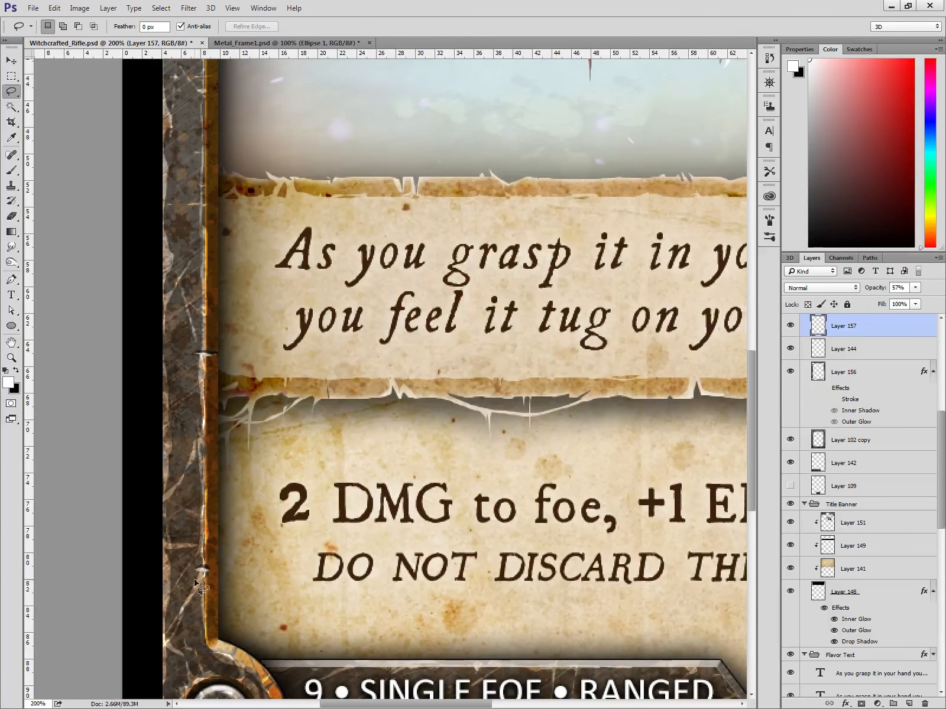
click(290, 43)
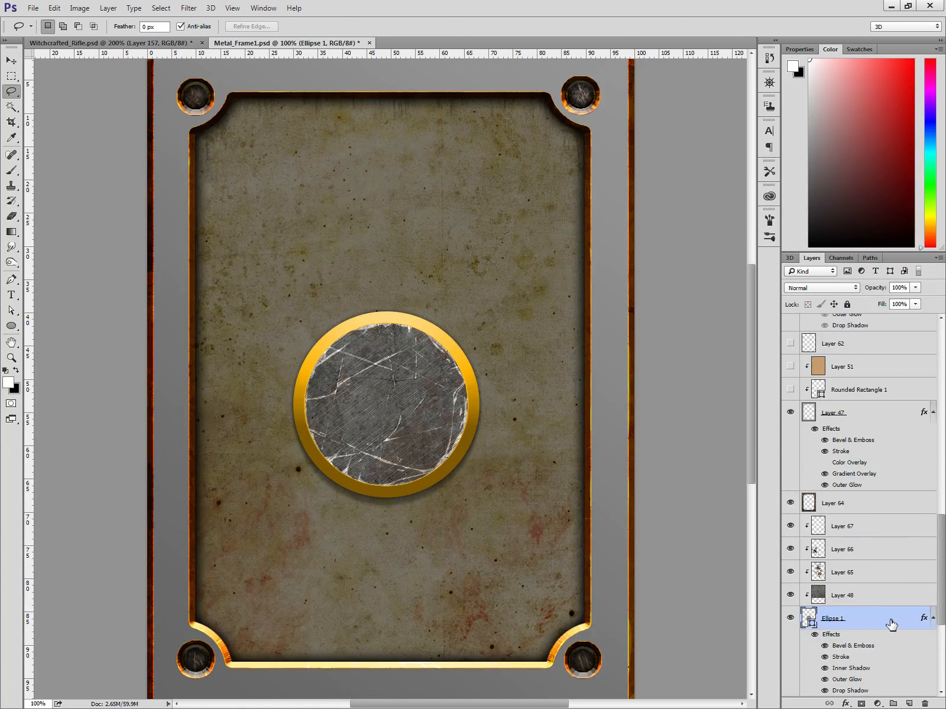
Review the circle's layer stack by toggling the visibility of Layer 67 and Ellipse 1, leaving both visible.
scroll(891, 625, down, 4)
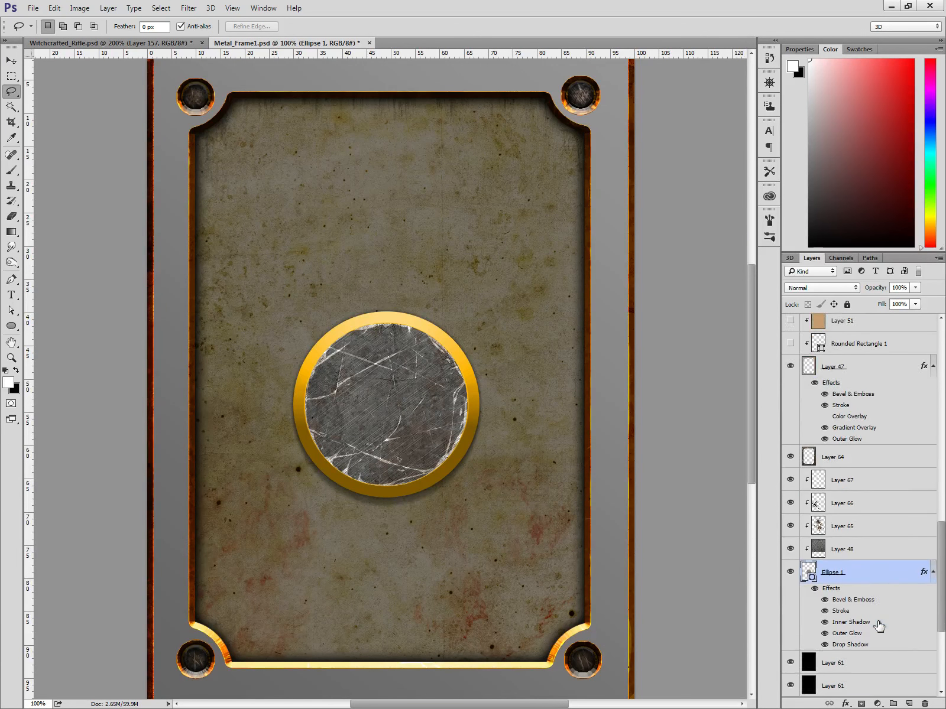
scroll(872, 615, up, 3)
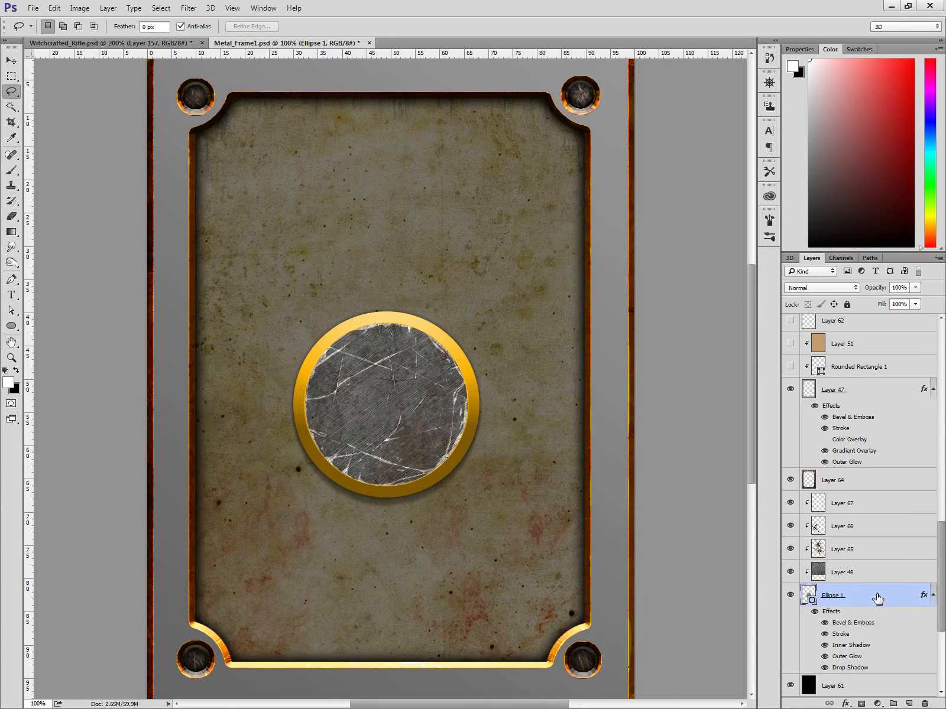
click(791, 503)
click(791, 594)
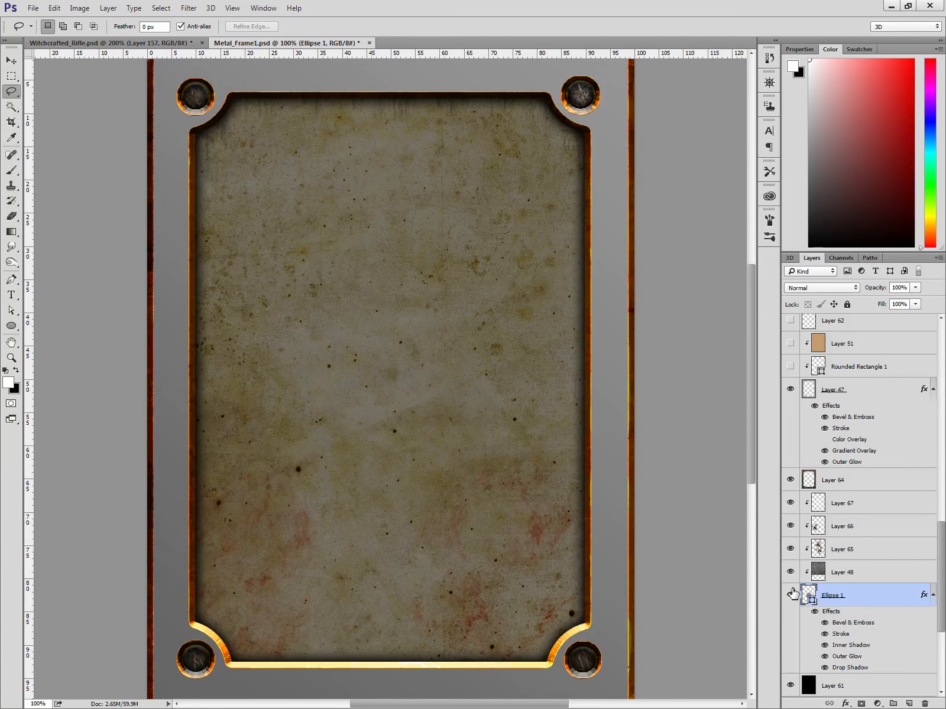
click(790, 595)
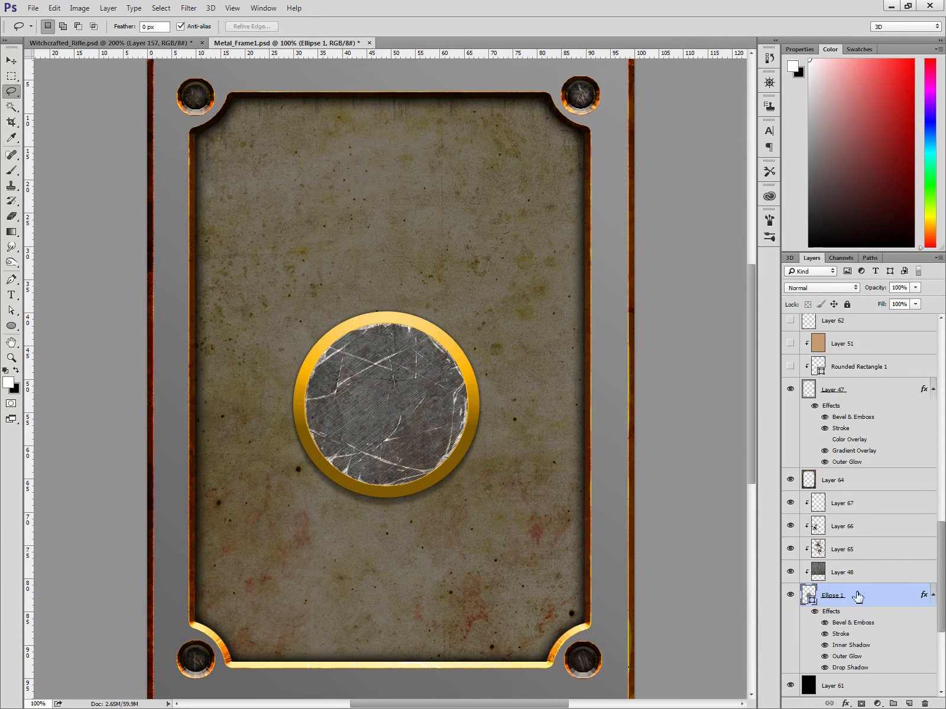
Toggle Layer 67's visibility to compare its effect, and lower its opacity to 76%.
click(791, 503)
click(790, 503)
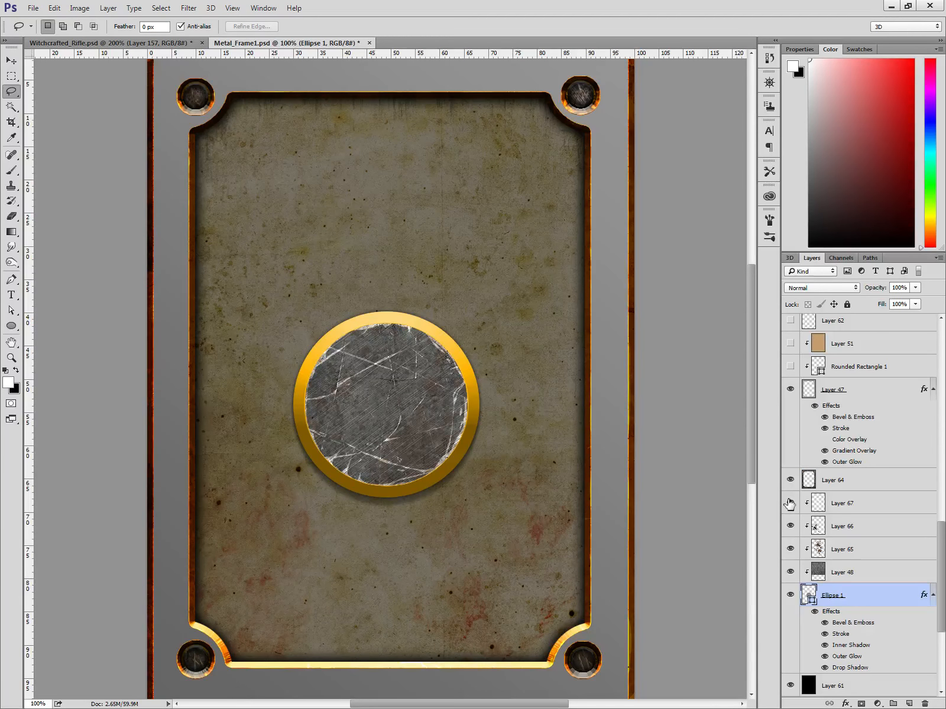
click(887, 503)
click(915, 288)
mouse_move(918, 302)
mouse_down()
mouse_move(895, 306)
mouse_move(902, 307)
mouse_up()
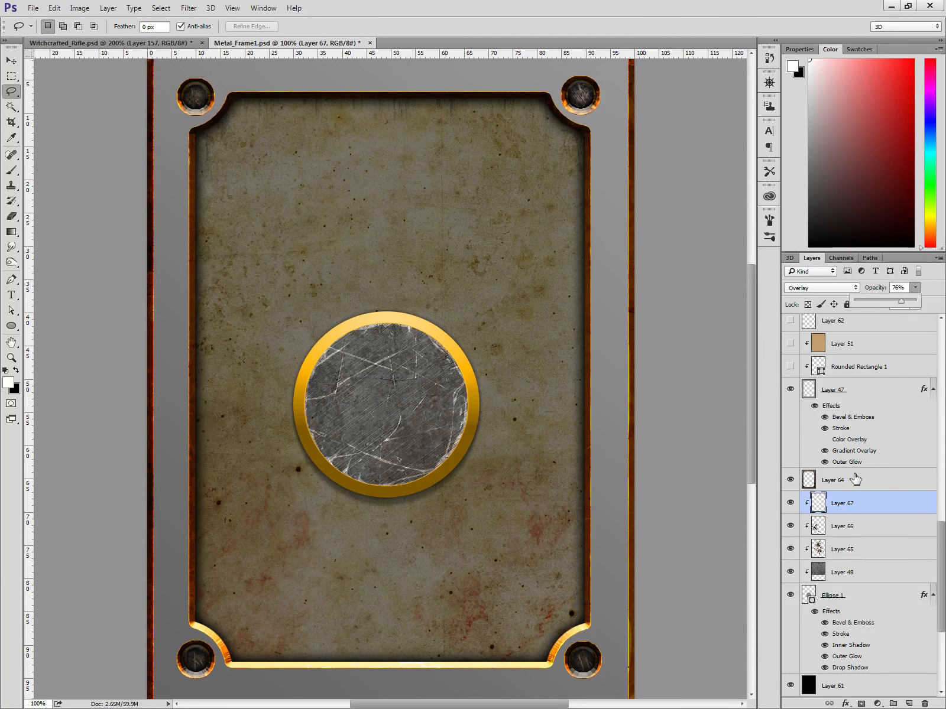
click(884, 500)
Duplicate the Ellipse 1 shape layer and hide all layer effects on the original.
click(891, 606)
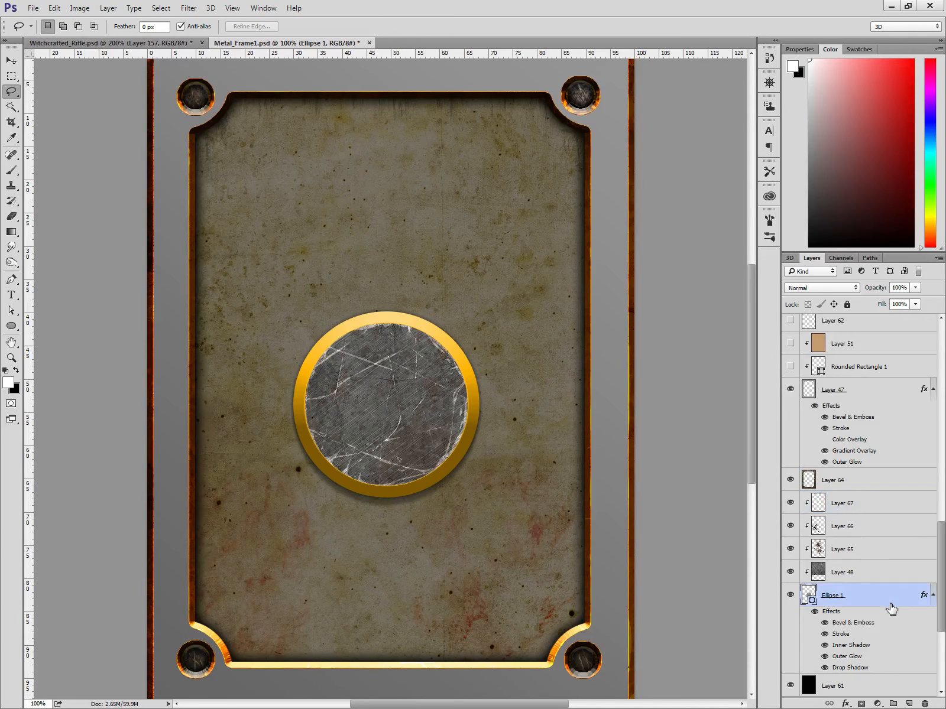
key(ctrl+j)
click(869, 601)
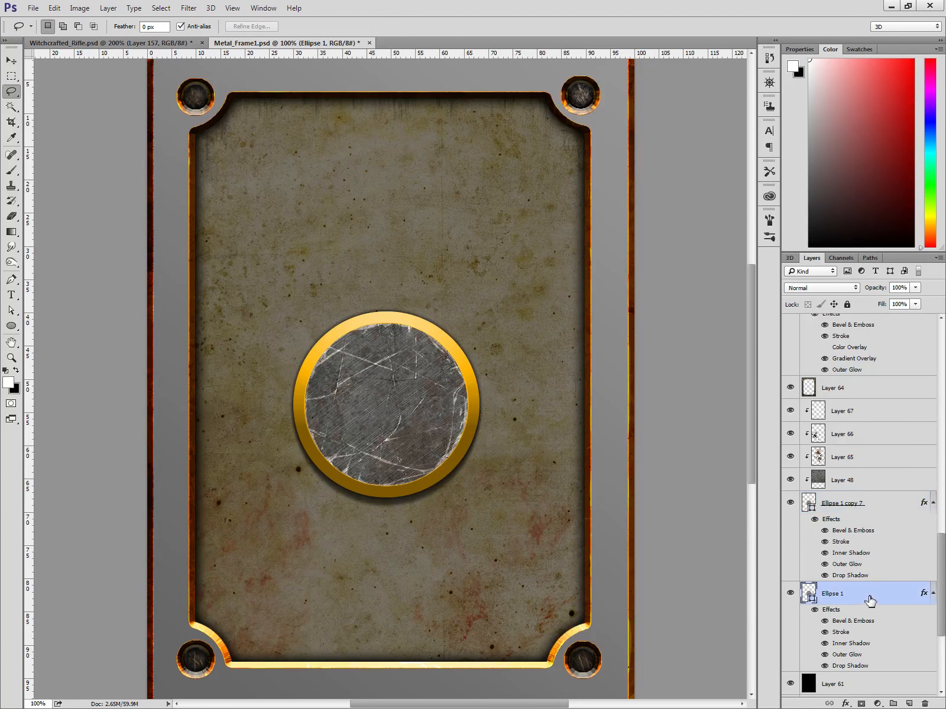
click(815, 609)
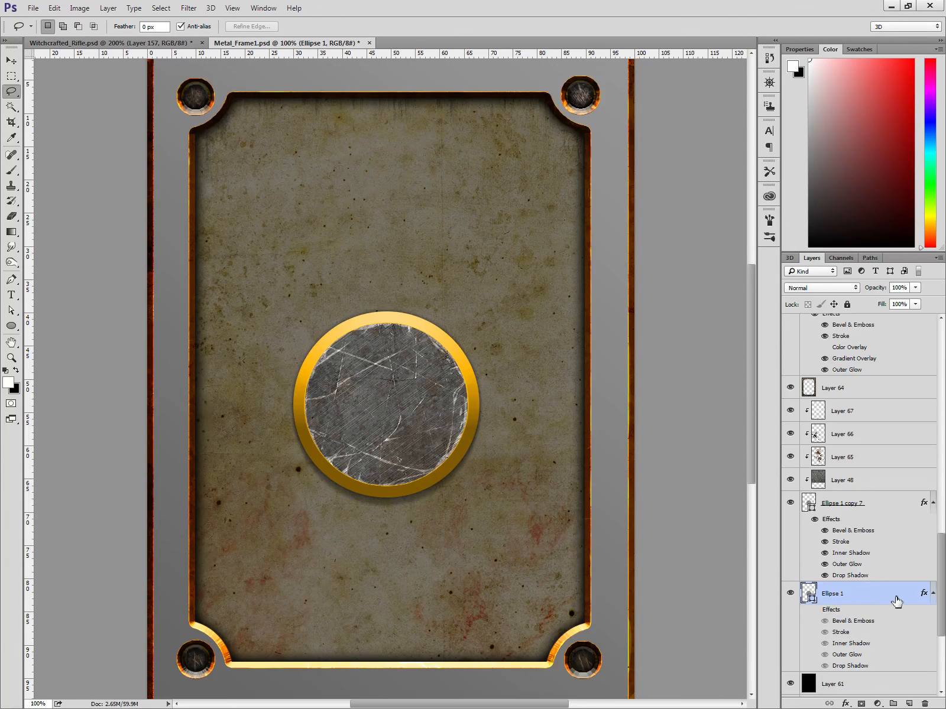
Group Ellipse 1 copy 7 with its clipped layers up to Layer 67 and name the group Gold Button.
click(881, 506)
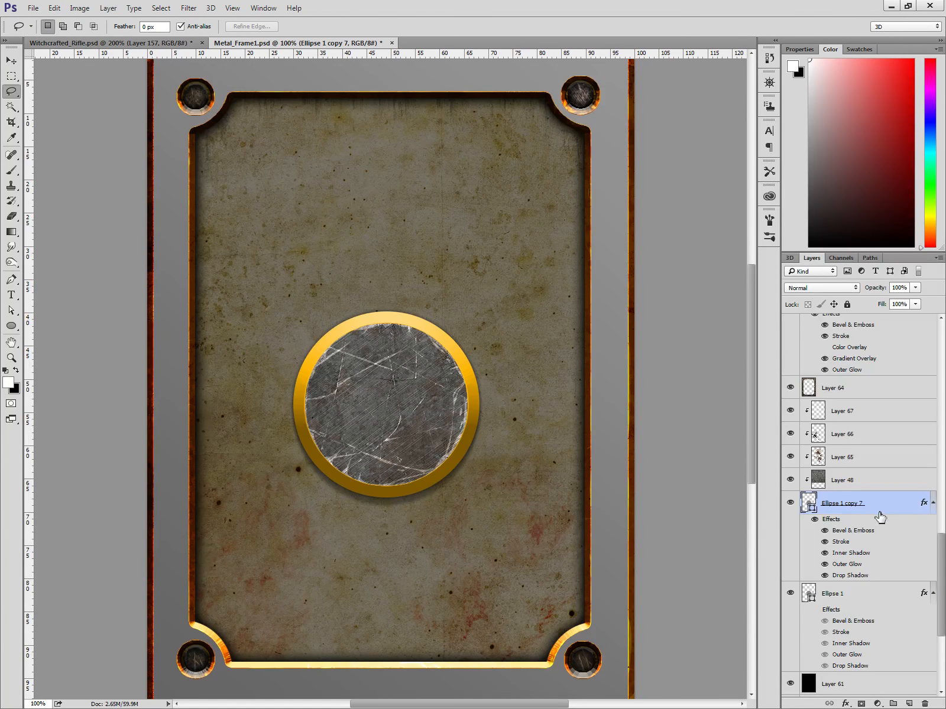
shift+click(883, 414)
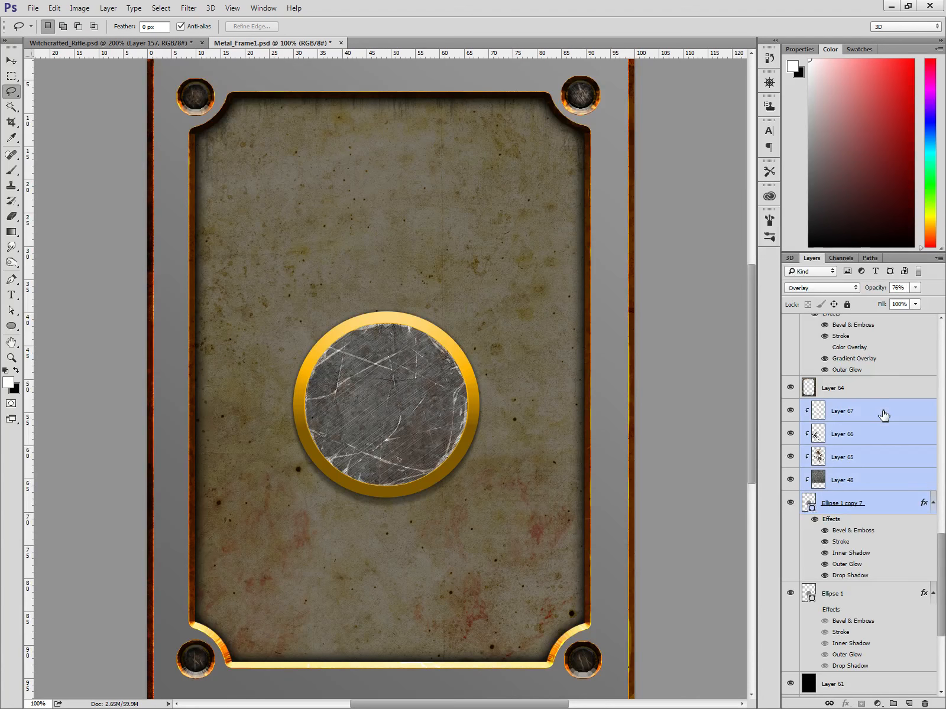
click(893, 704)
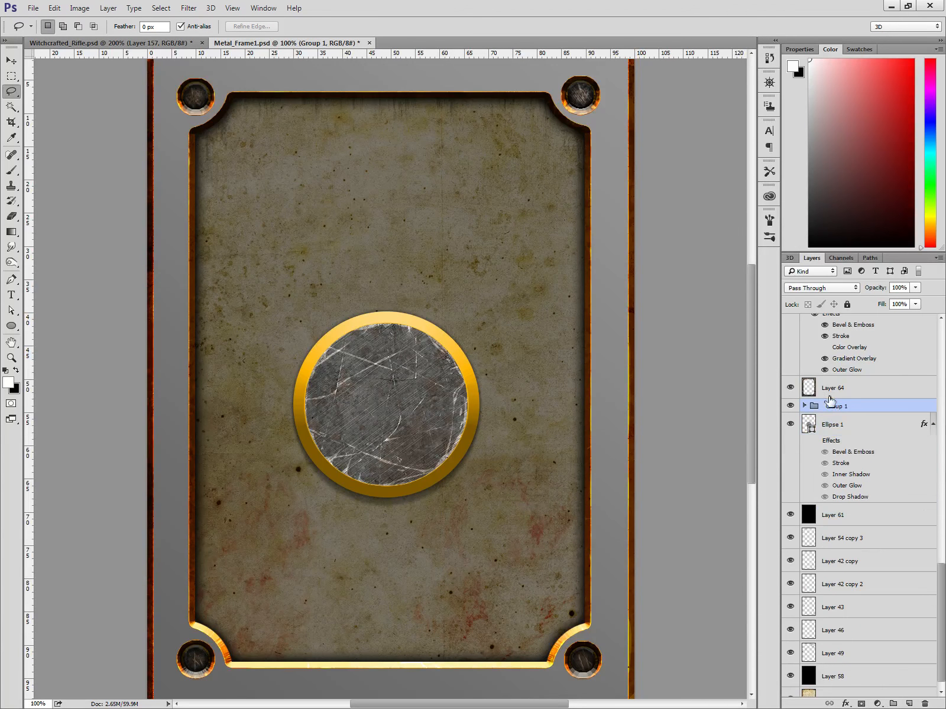
double_click(839, 407)
text(Gold Button)
key(Return)
Duplicate the Gold Button group and hide the copy.
key(ctrl+j)
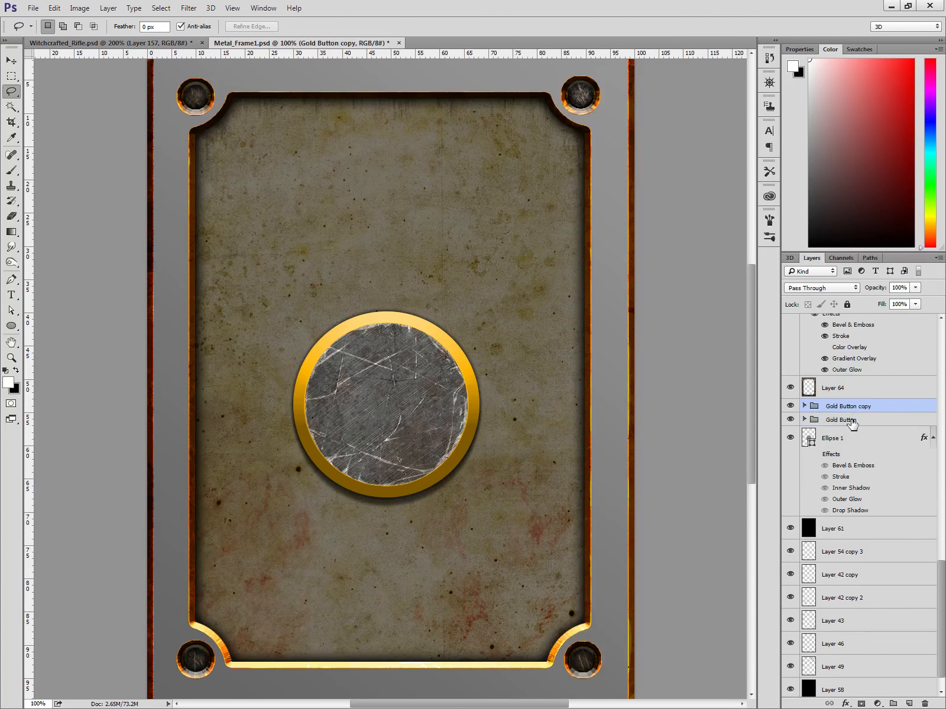
click(851, 422)
click(790, 406)
right_click(883, 425)
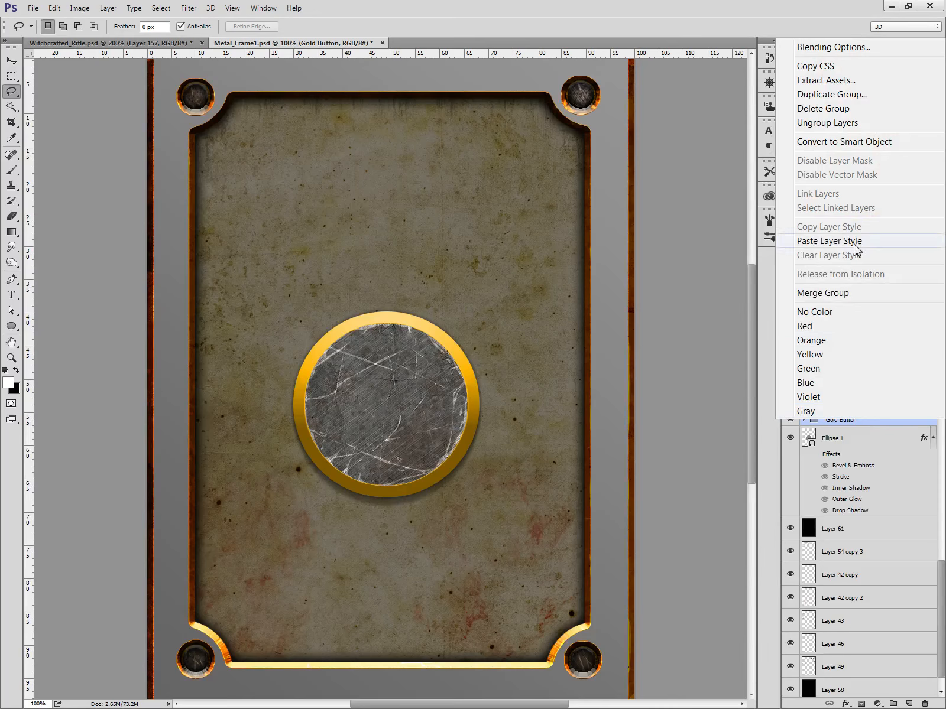
click(864, 427)
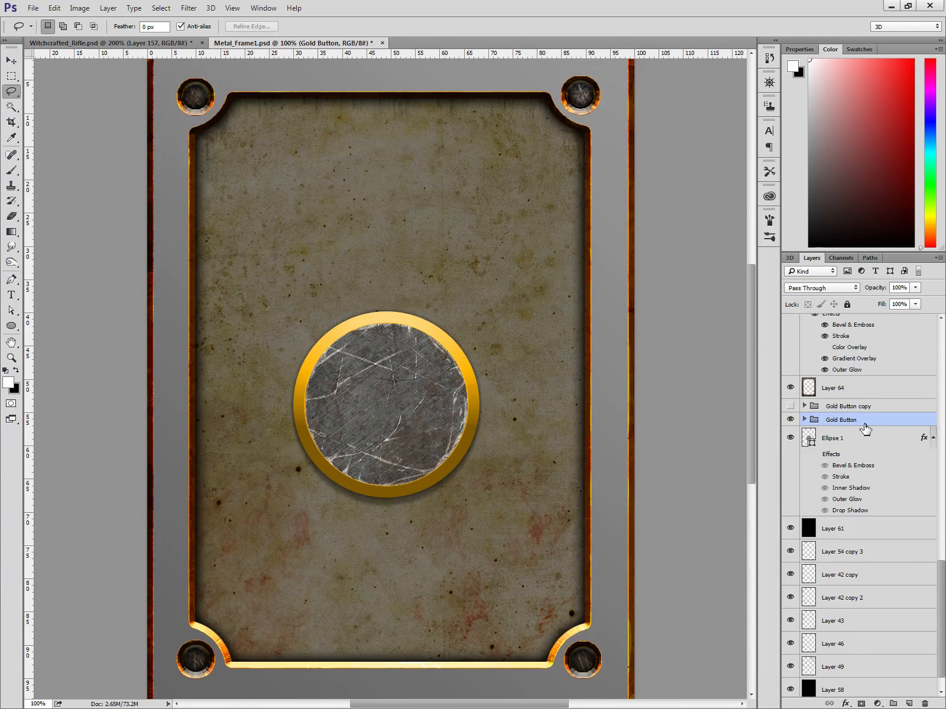
Try rasterizing the layer styles of Layers 66, 65, 48, Ellipse 1 copy 7 and Ellipse 1 together, and undo it.
click(804, 420)
scroll(809, 428, down, 5)
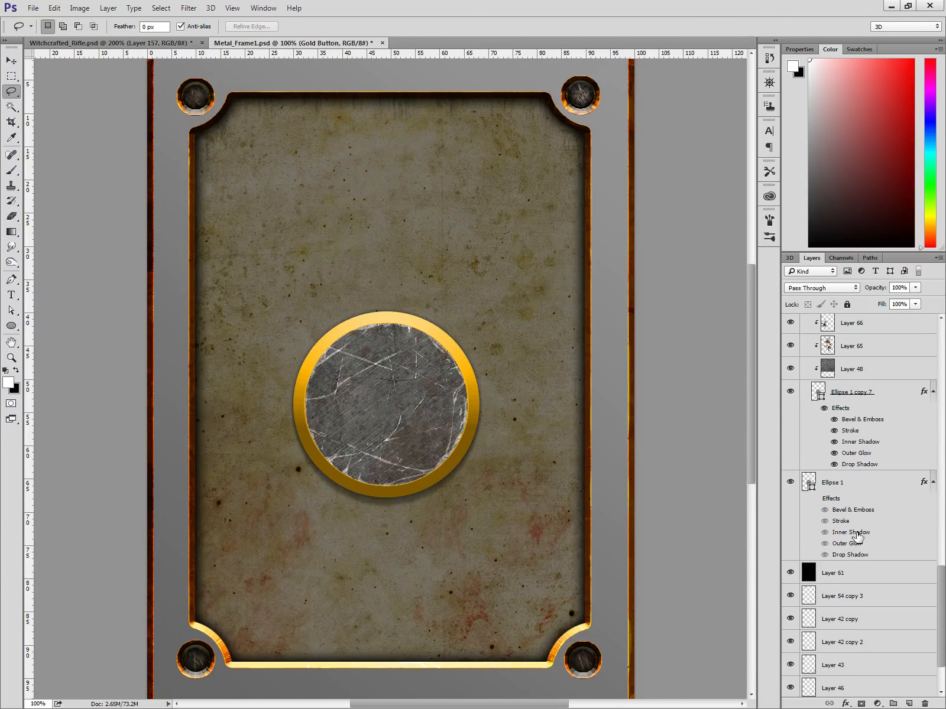
click(872, 502)
scroll(872, 501, up, 3)
shift+click(866, 440)
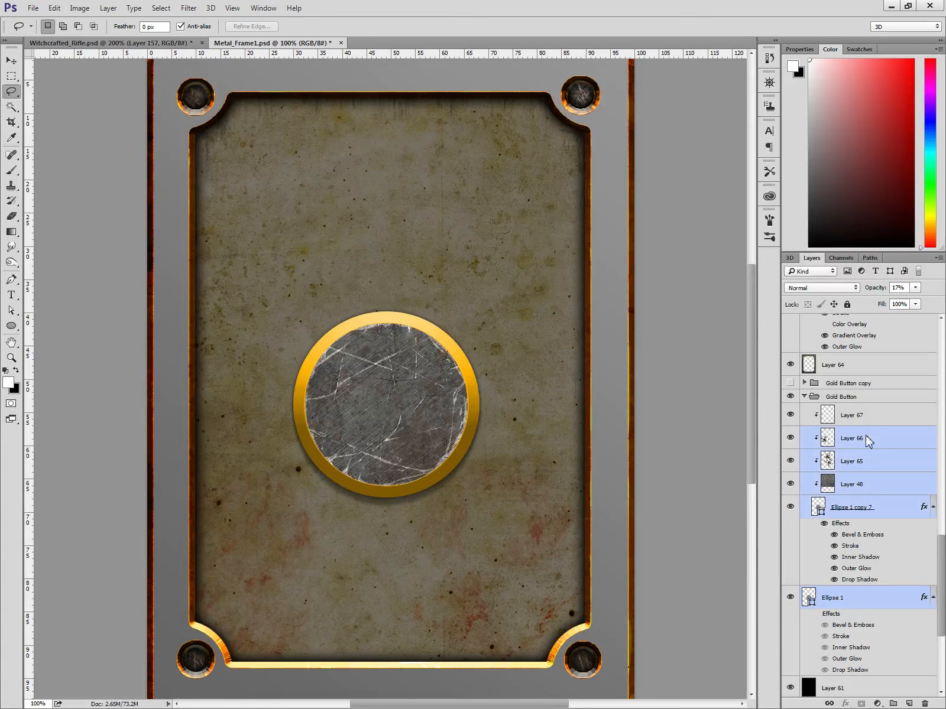
right_click(864, 440)
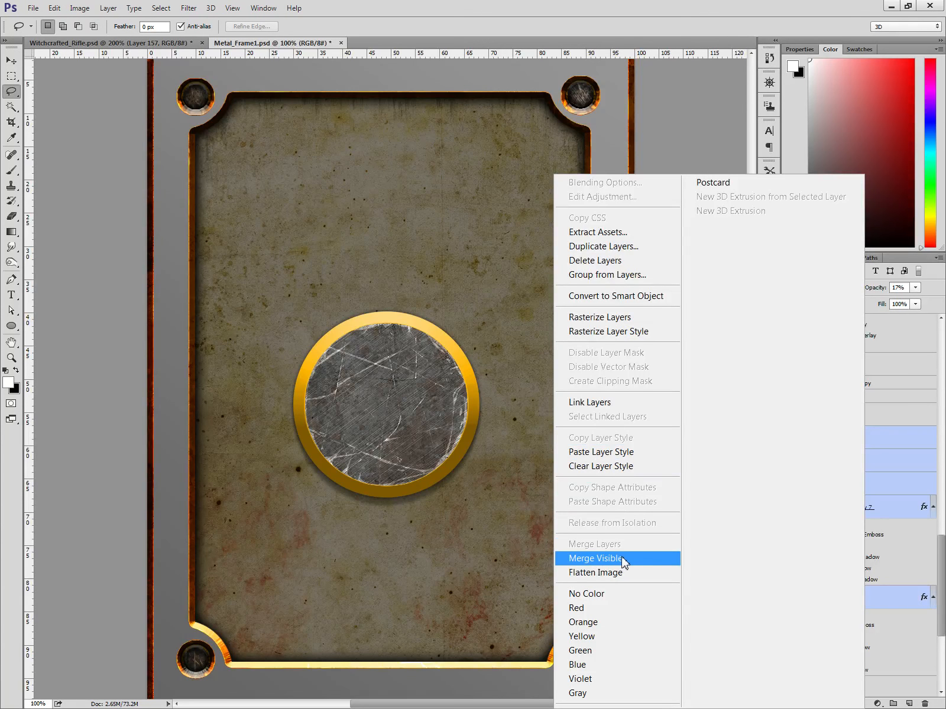
click(908, 447)
right_click(875, 607)
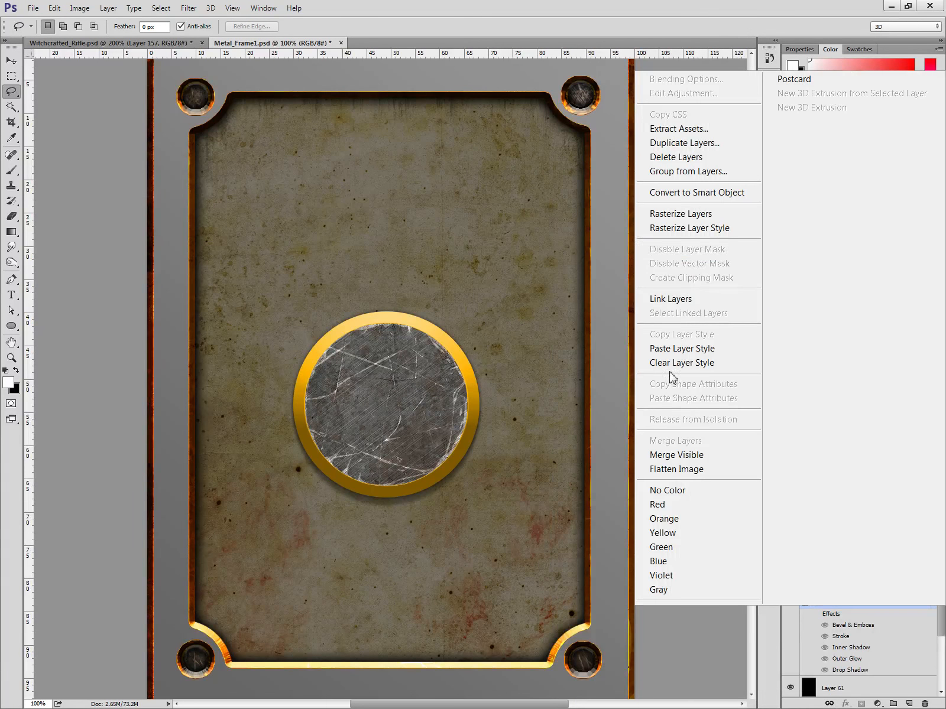
click(701, 240)
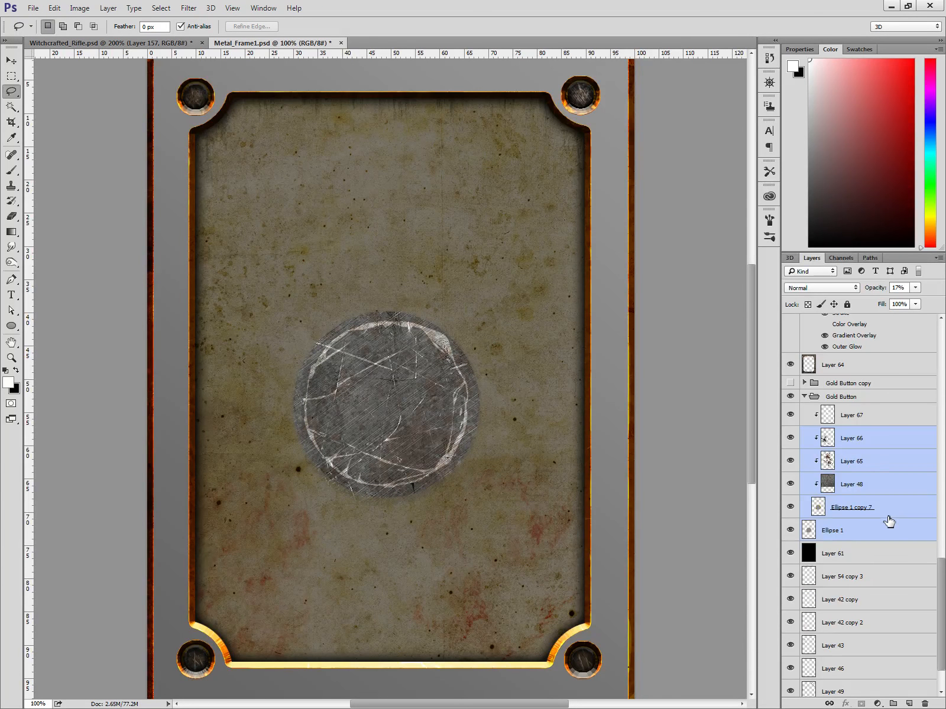
key(ctrl+z)
Try rasterizing the layer style of Ellipse 1 copy 7 alone inside the Gold Button group.
click(887, 508)
shift+click(889, 450)
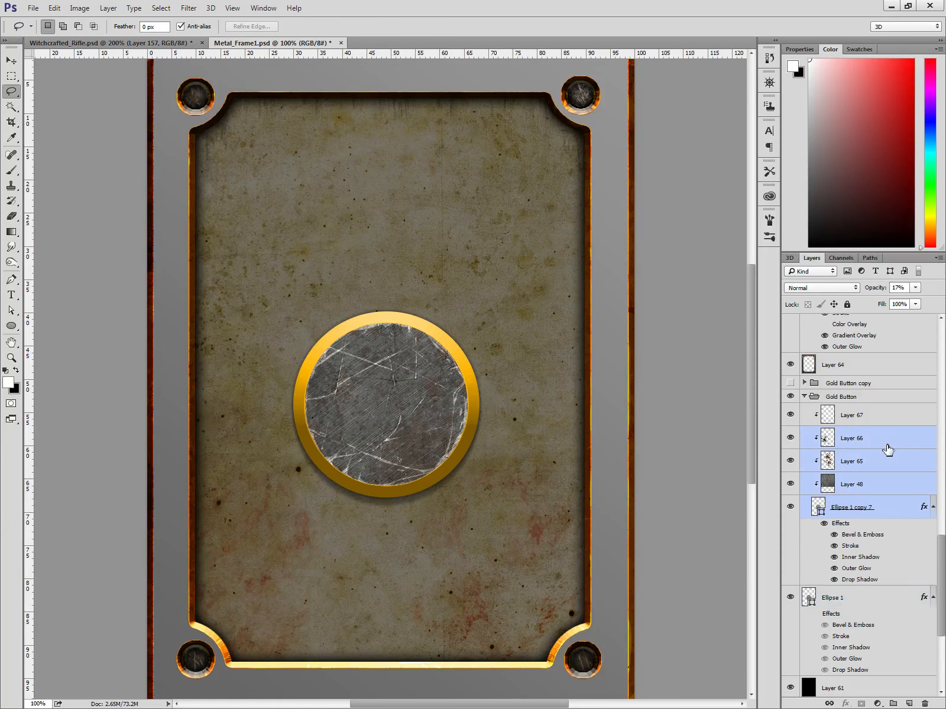
right_click(889, 451)
click(900, 507)
click(899, 508)
right_click(899, 507)
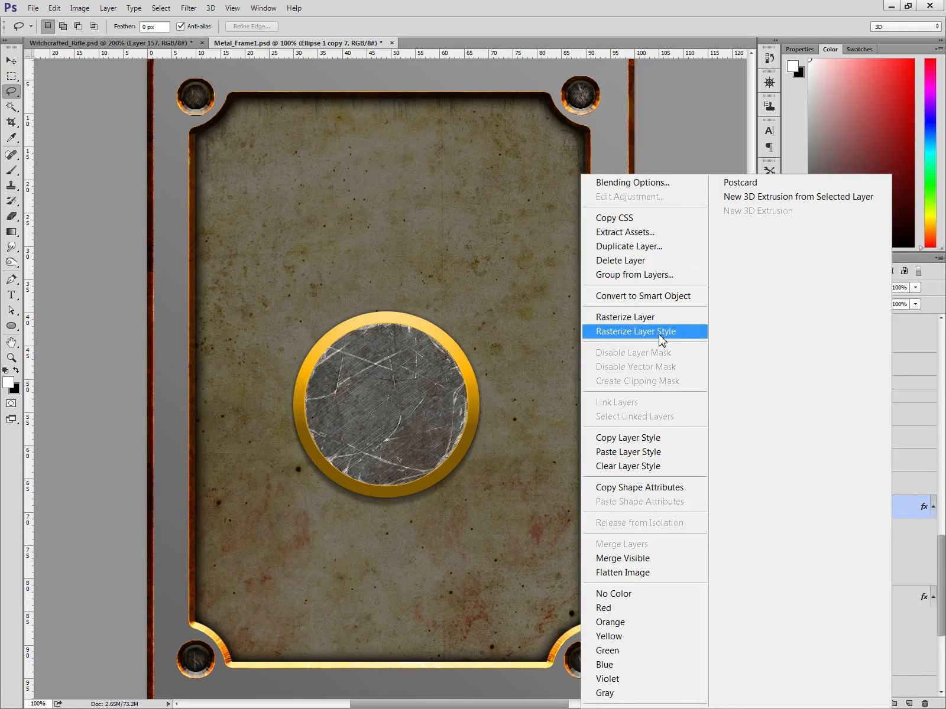
click(660, 332)
Try removing Layer 48's metal texture outside the button's inner circle using a Magic Wand selection, and deselect.
key(w)
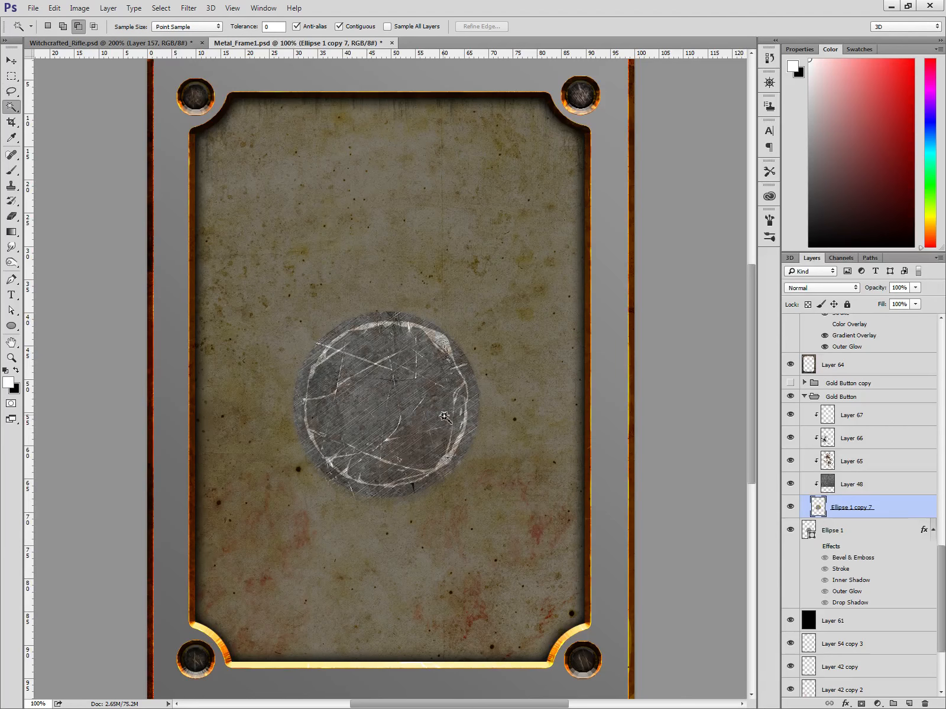
click(444, 417)
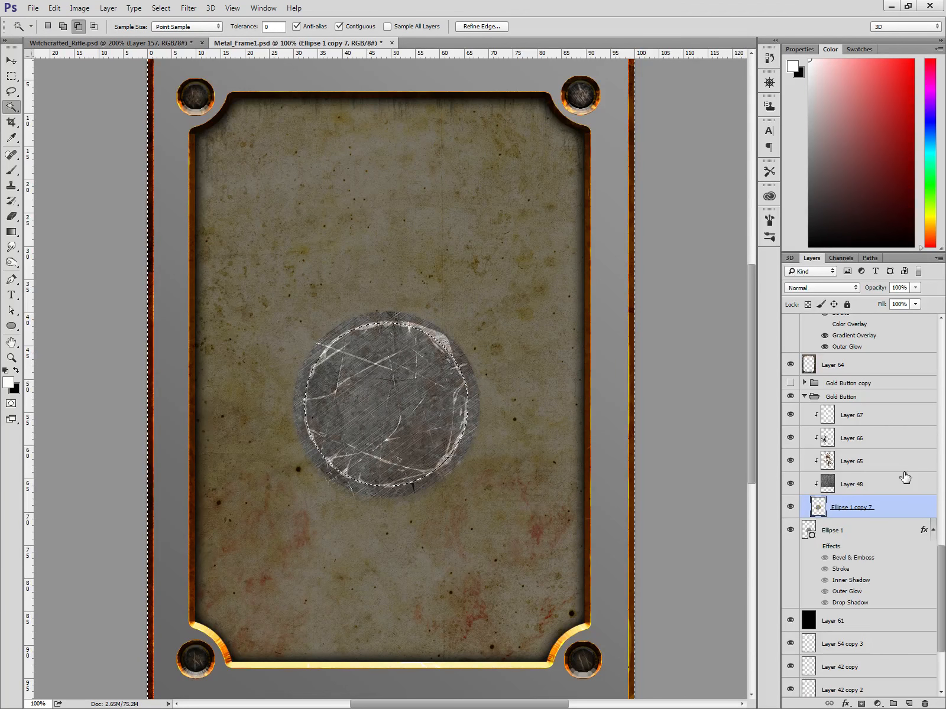
click(899, 486)
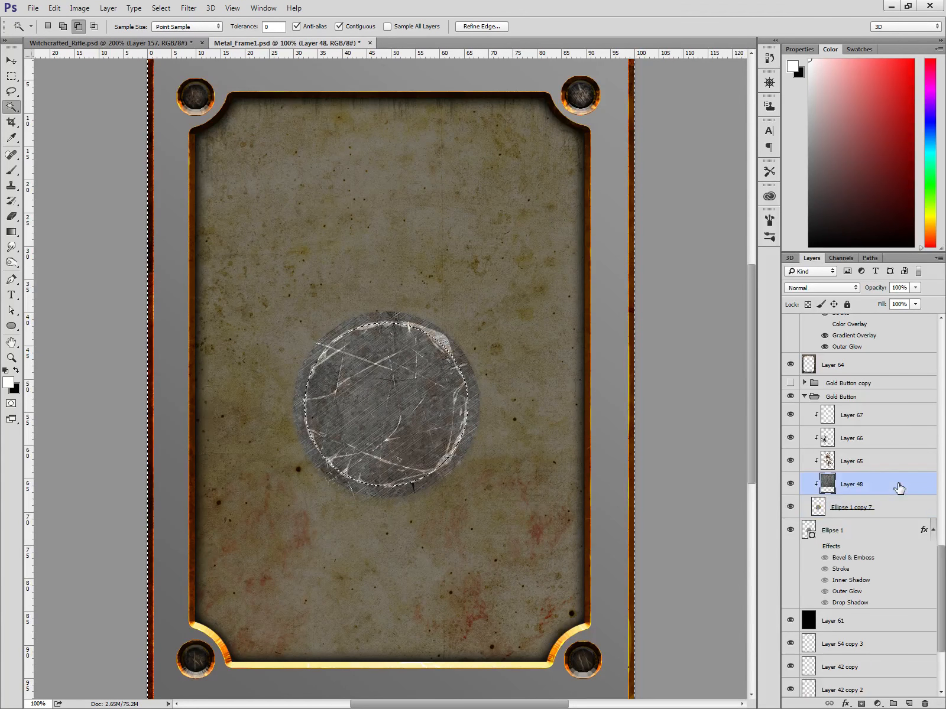
key(Delete)
key(ctrl+d)
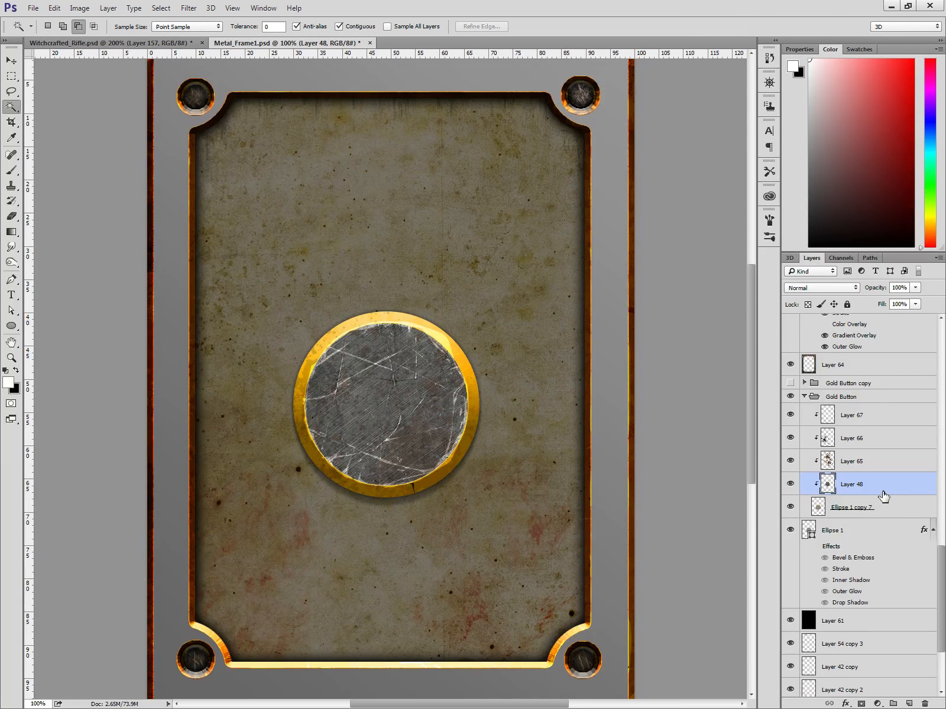
Undo the texture deletion, the selection and the rasterized style of Ellipse 1 copy 7.
key(ctrl+alt+z)
key(ctrl+alt+z)
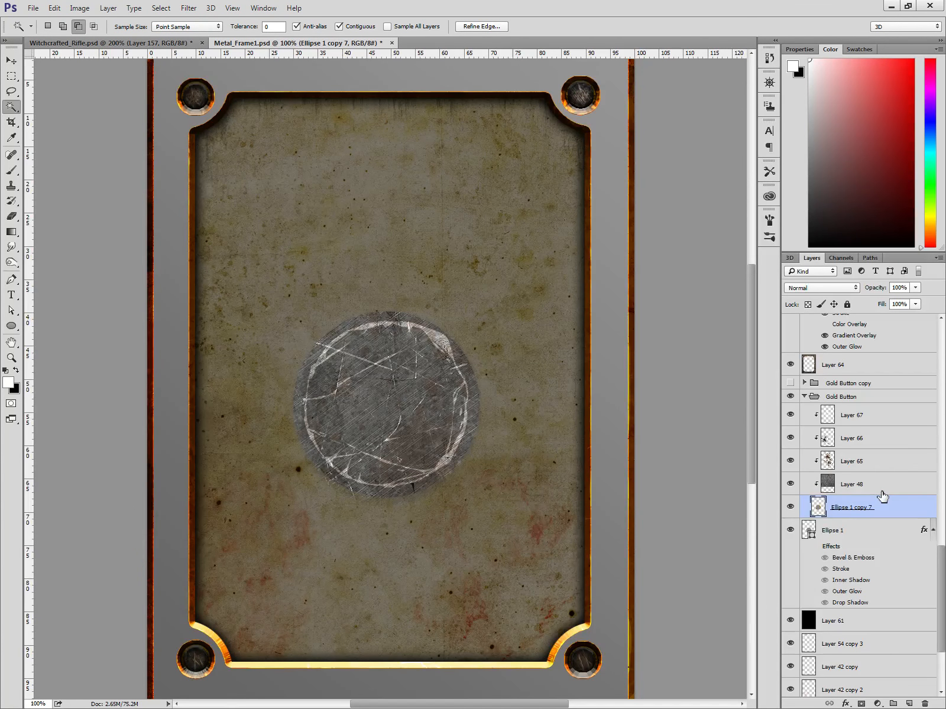
key(ctrl+d)
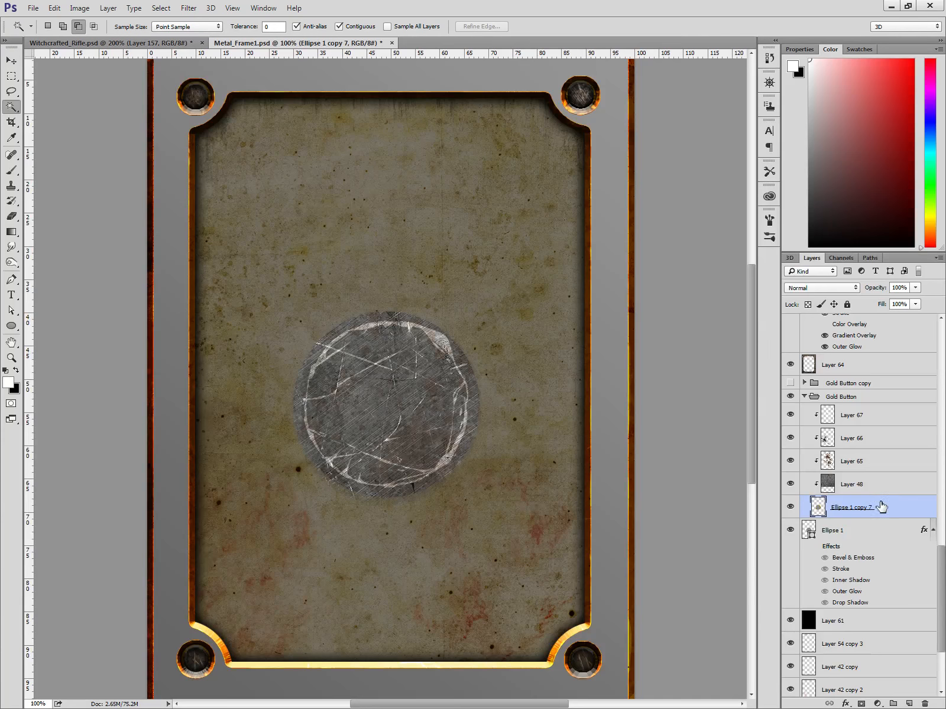
key(ctrl+alt+z)
Move Ellipse 1 above the Gold Button group and show its layer effects with the Stroke hidden.
drag(881, 605, 898, 392)
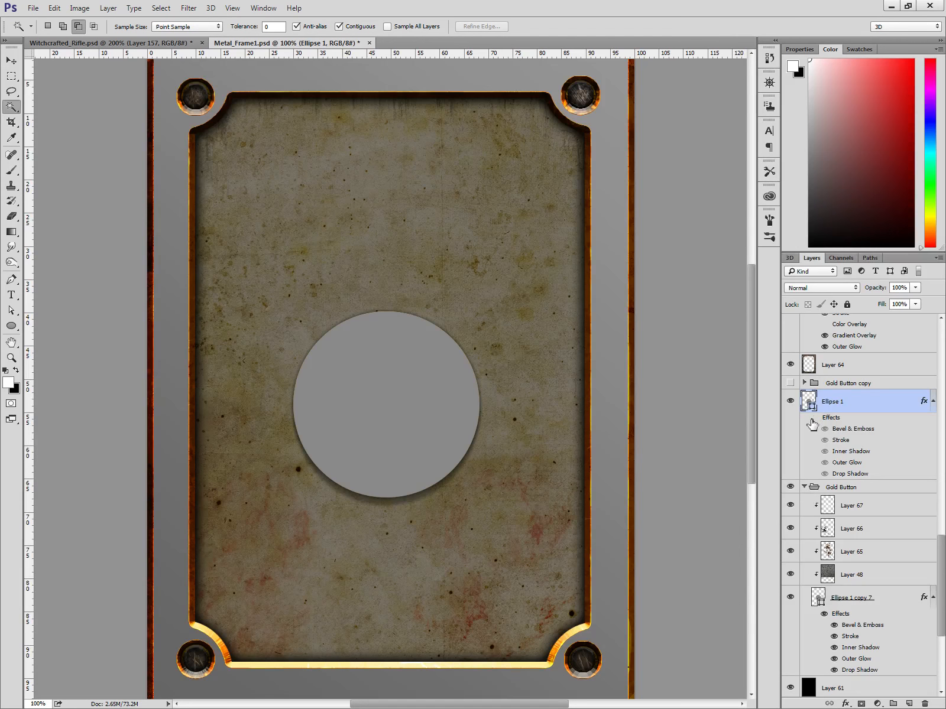
click(814, 418)
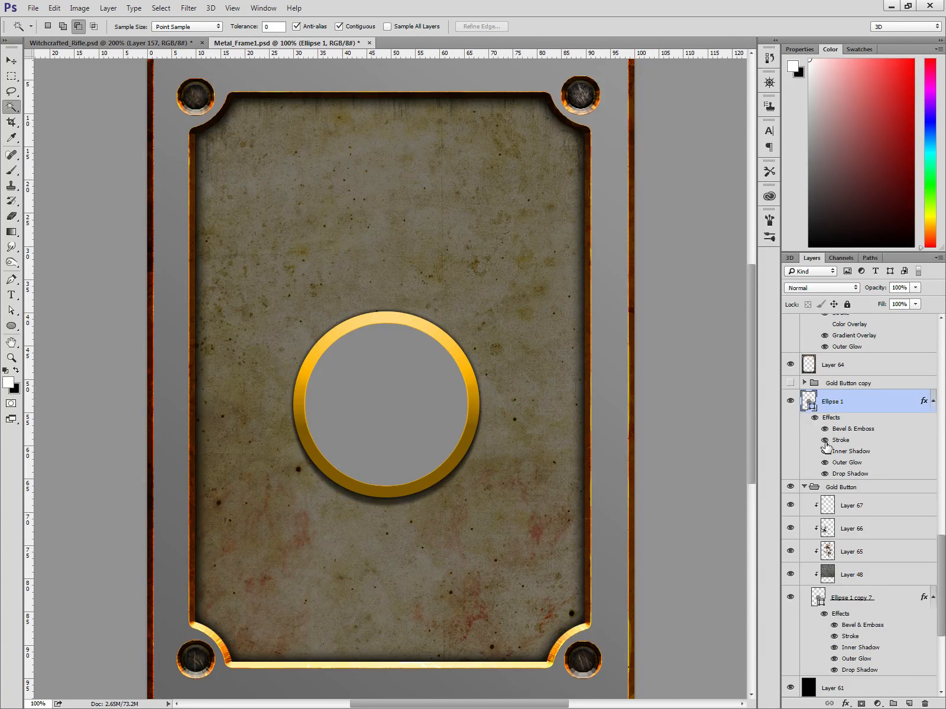
click(824, 441)
Move Ellipse 1 back beneath the Gold Button group and delete that layer.
click(805, 488)
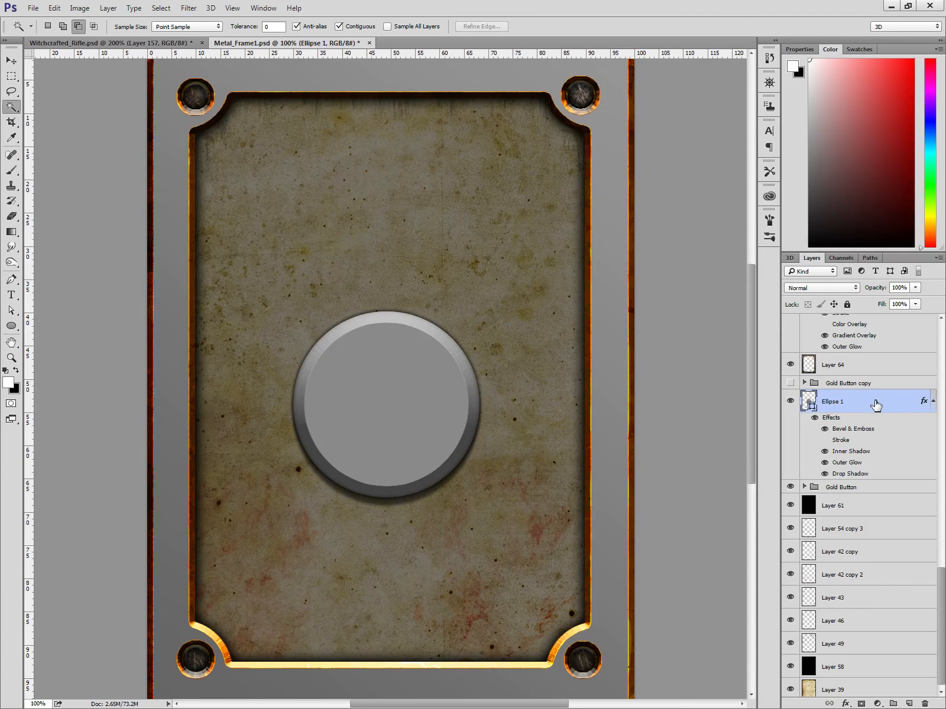
drag(875, 405, 865, 496)
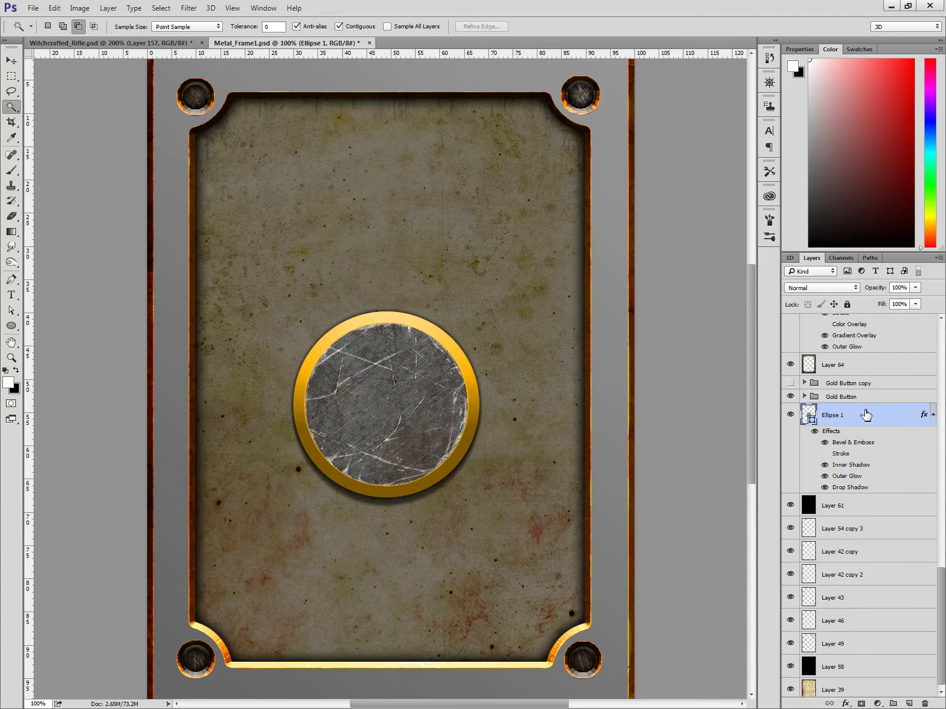
key(Delete)
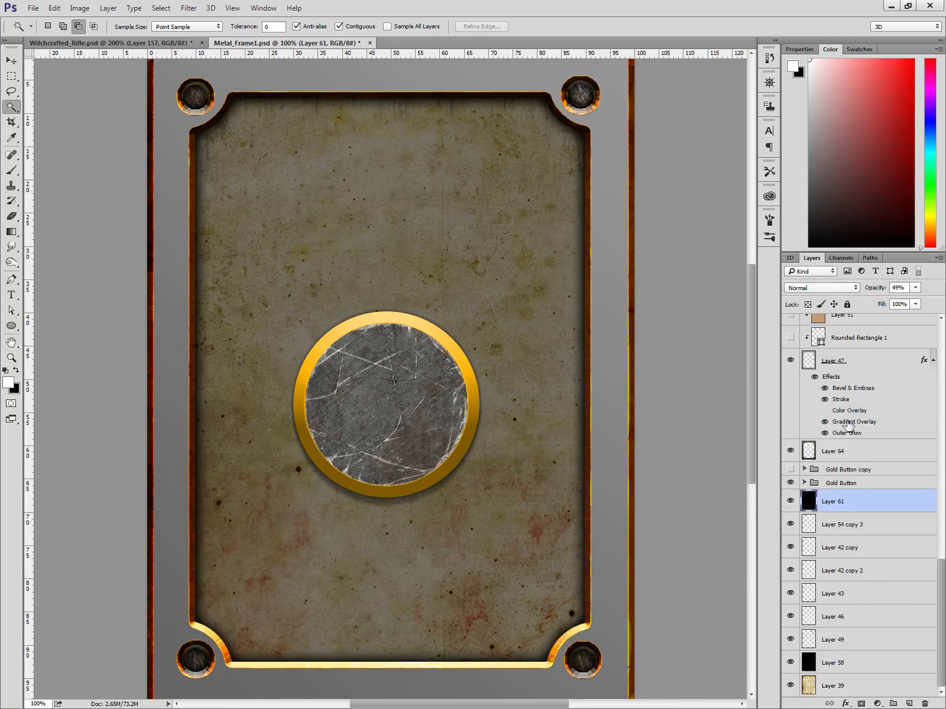
Hide the Stroke effect on Ellipse 1 copy 7 inside the Gold Button group and collapse the group.
click(805, 483)
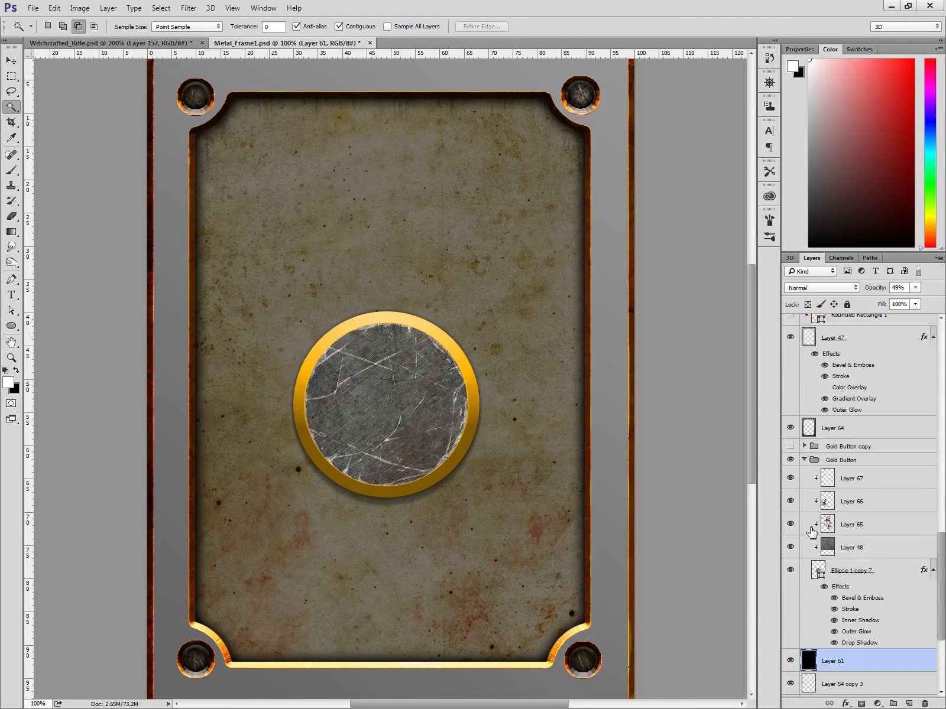
scroll(828, 502, down, 3)
click(834, 518)
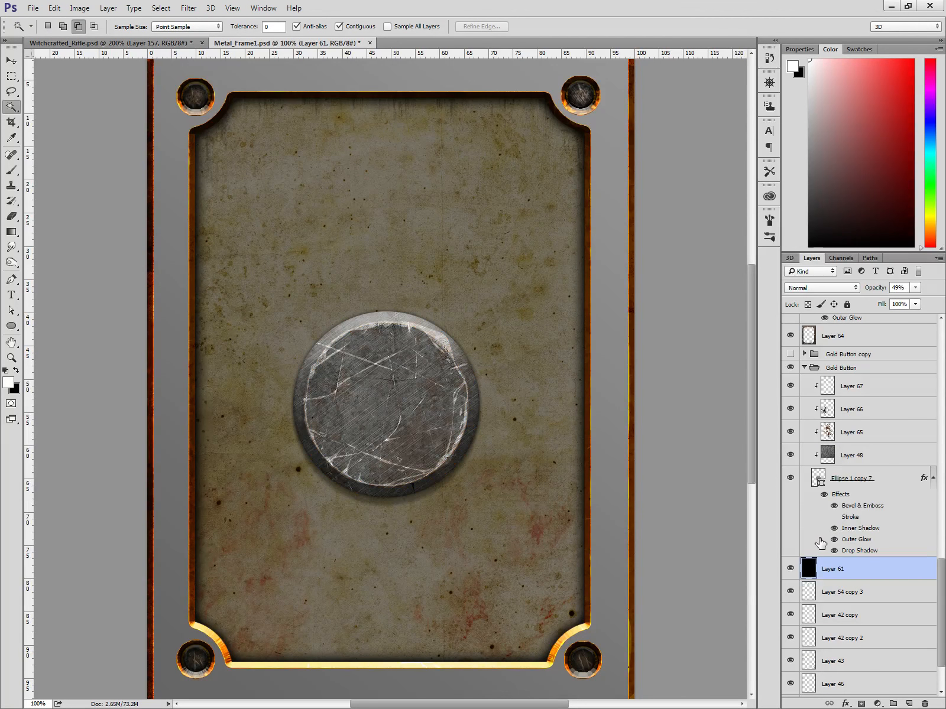
scroll(821, 543, up, 3)
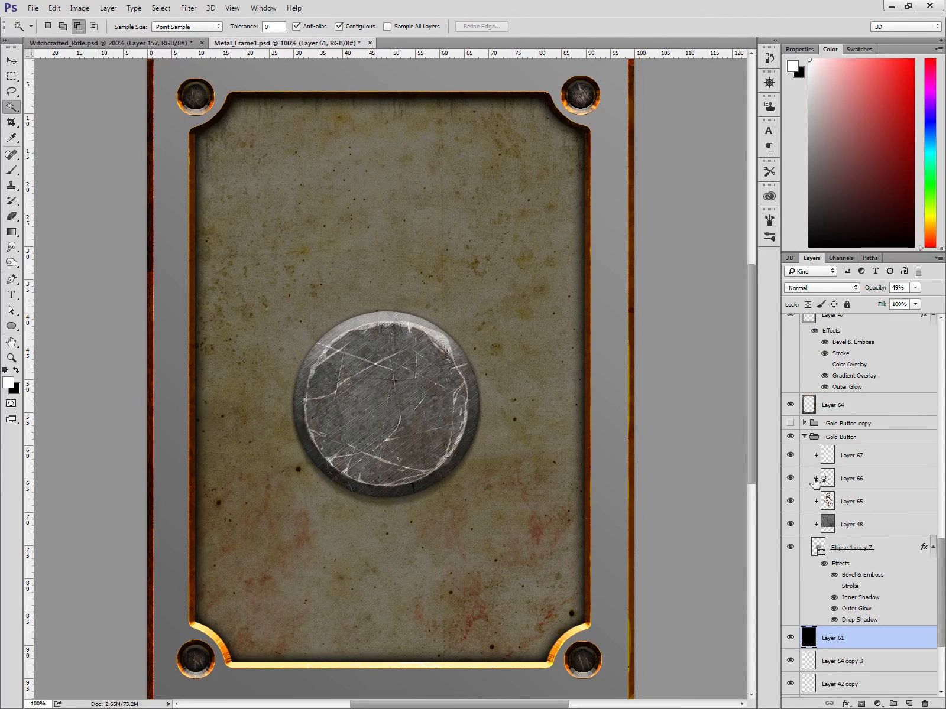
click(804, 437)
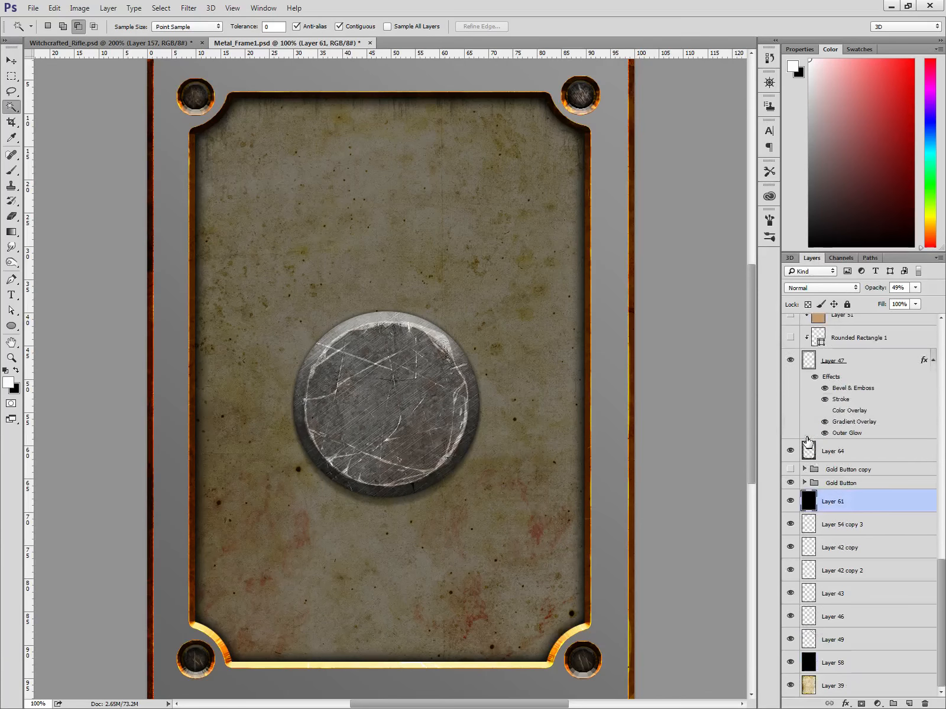
Show the Gold Button copy group and merge it into a single layer.
click(840, 469)
click(790, 469)
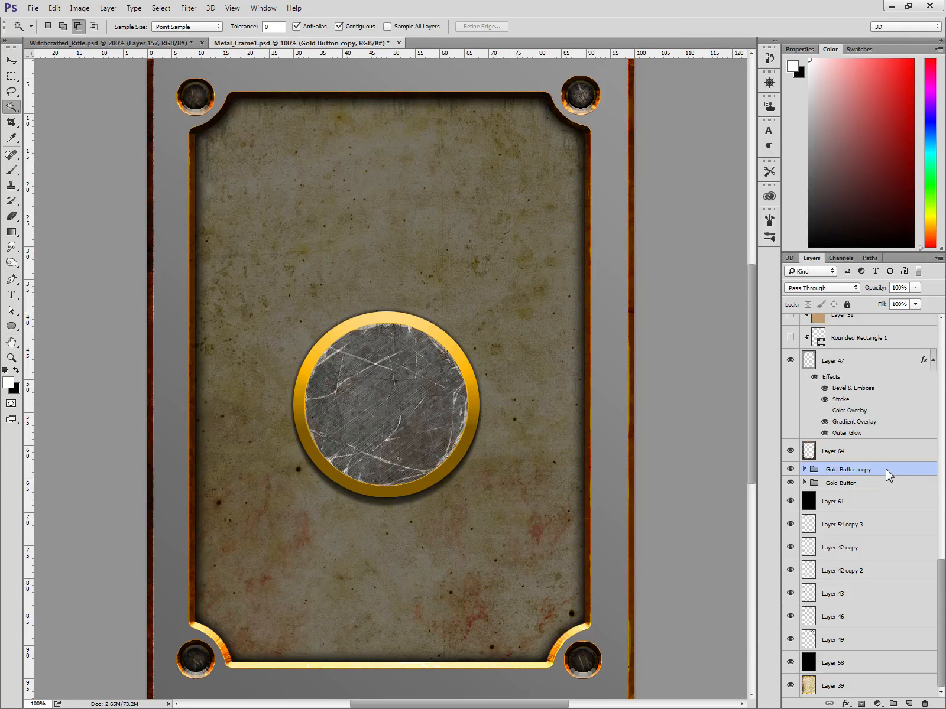
right_click(887, 473)
click(751, 340)
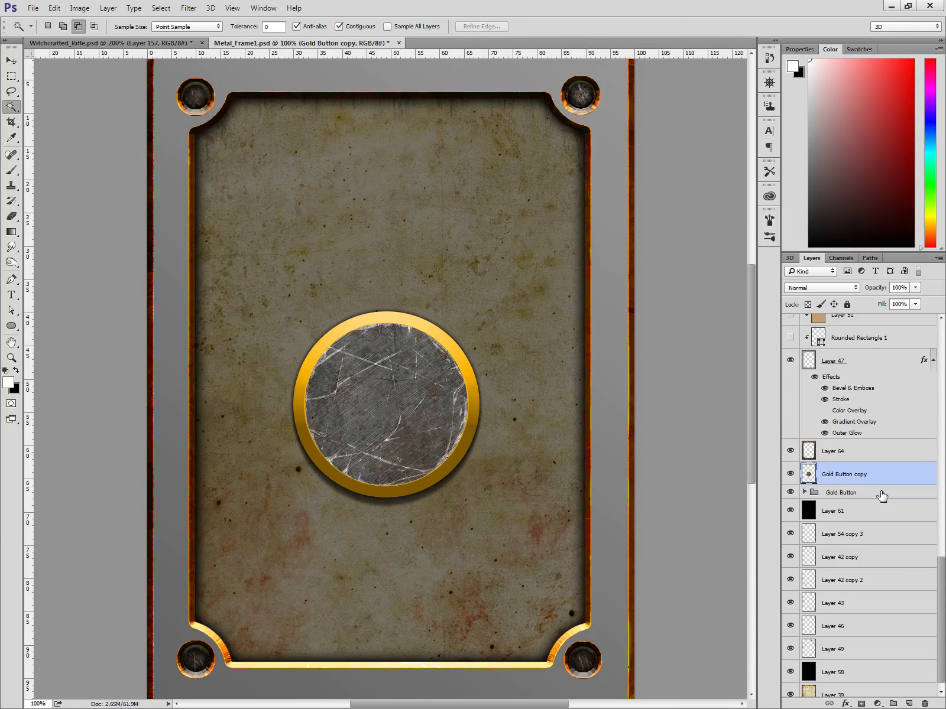
Compare the button with the Gold Button copy layer hidden and shown, and check the Witchcrafted_Rifle document for reference.
click(874, 500)
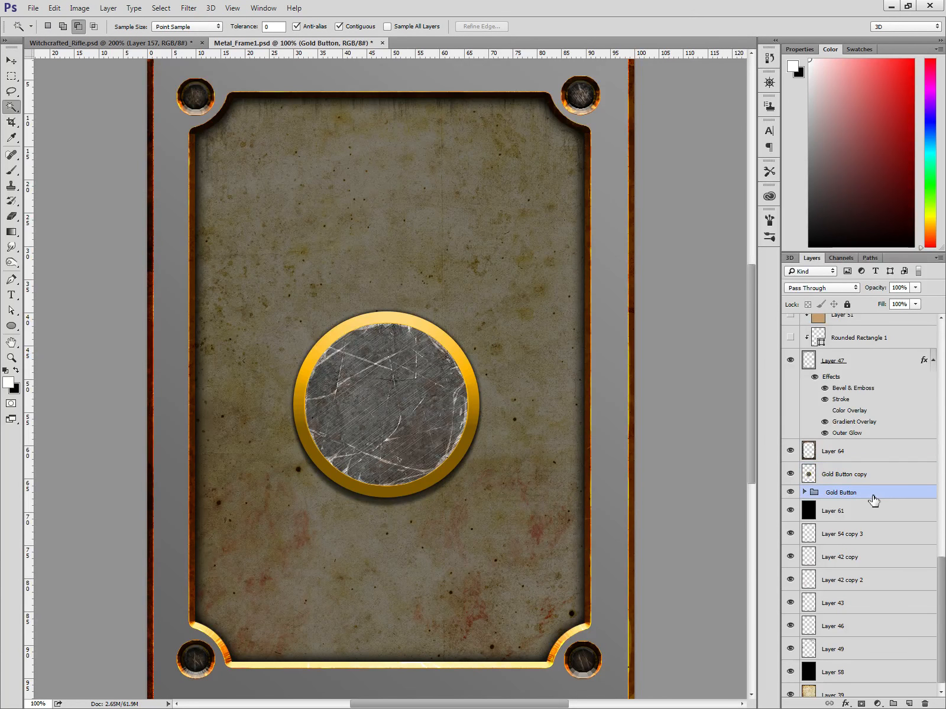
click(791, 475)
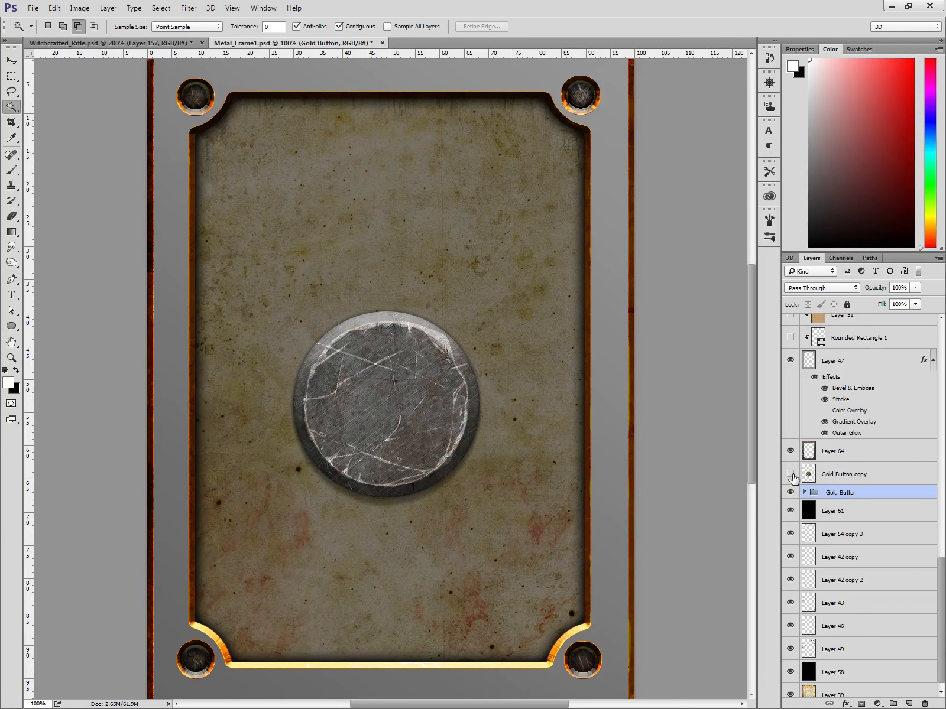
click(791, 474)
click(891, 480)
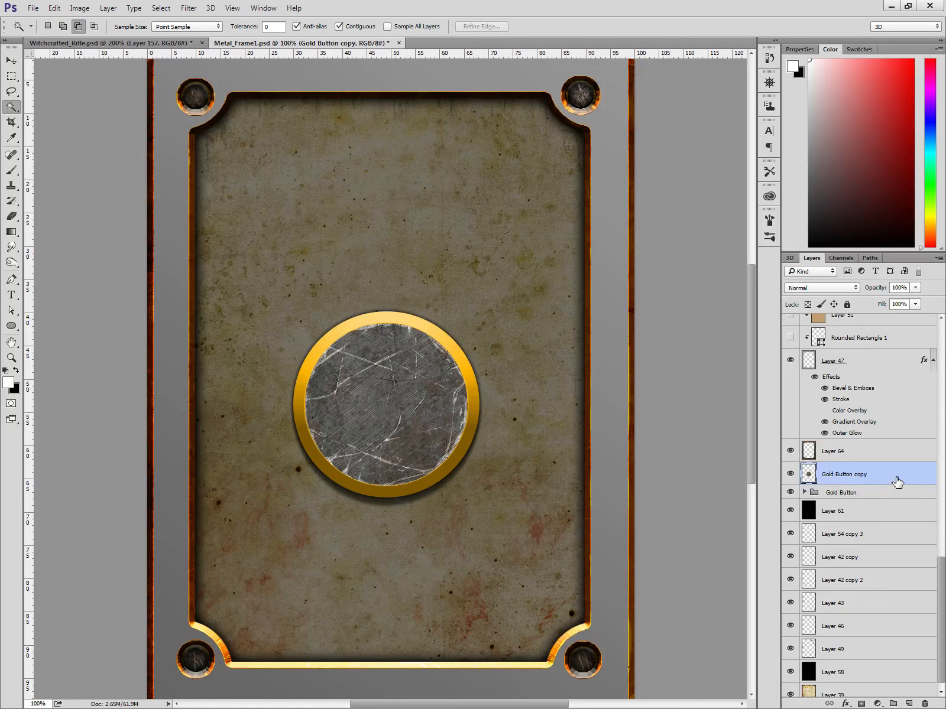
click(165, 43)
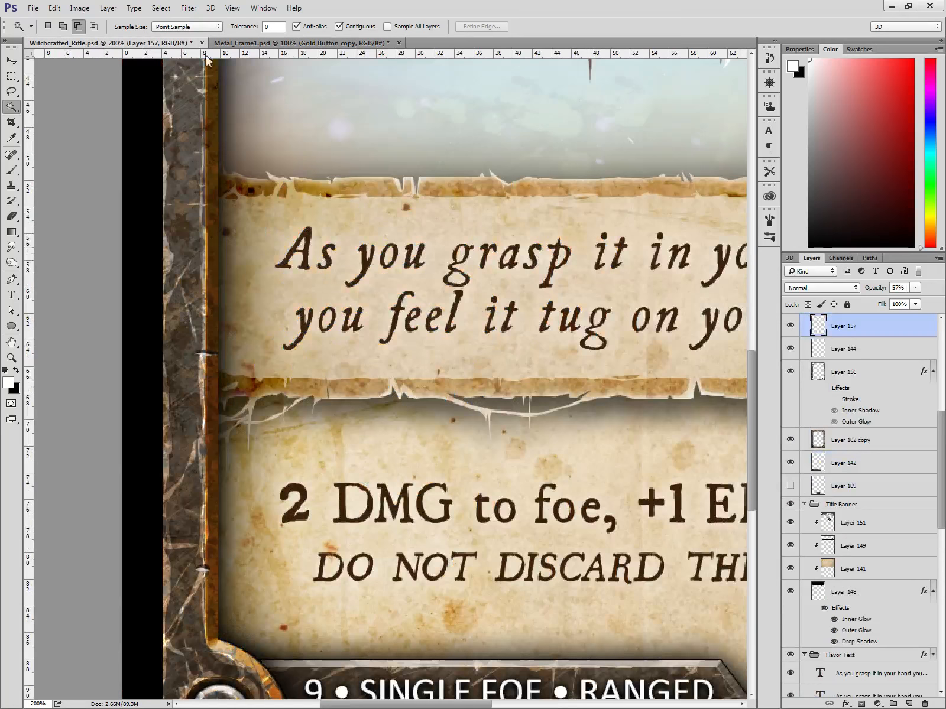
click(291, 44)
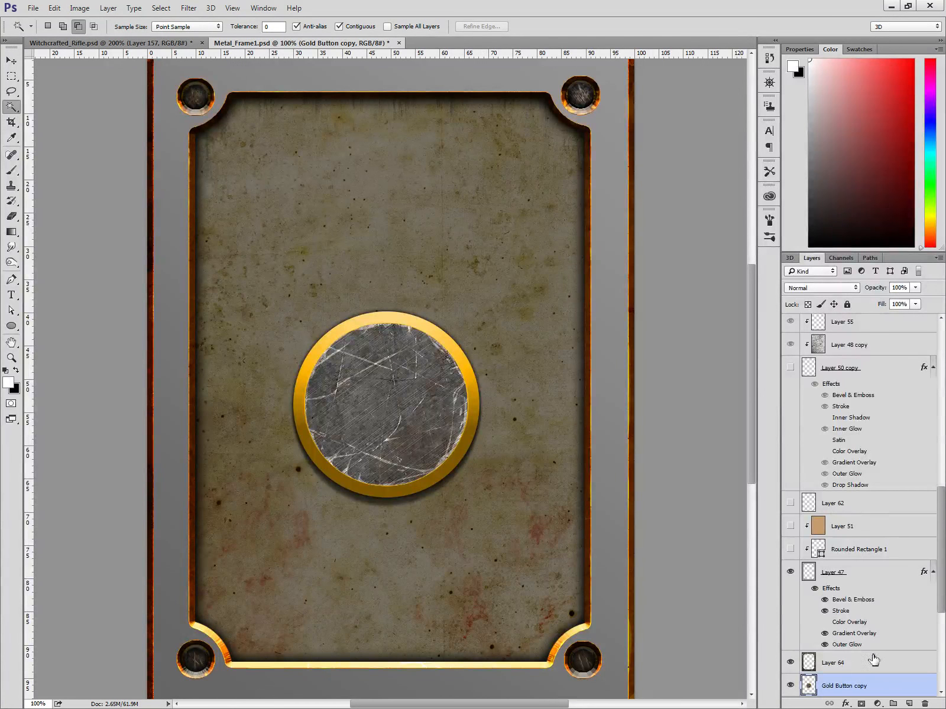
Lower the Gold Button copy layer's opacity to 84%.
scroll(884, 617, down, 3)
scroll(884, 617, down, 3)
click(915, 287)
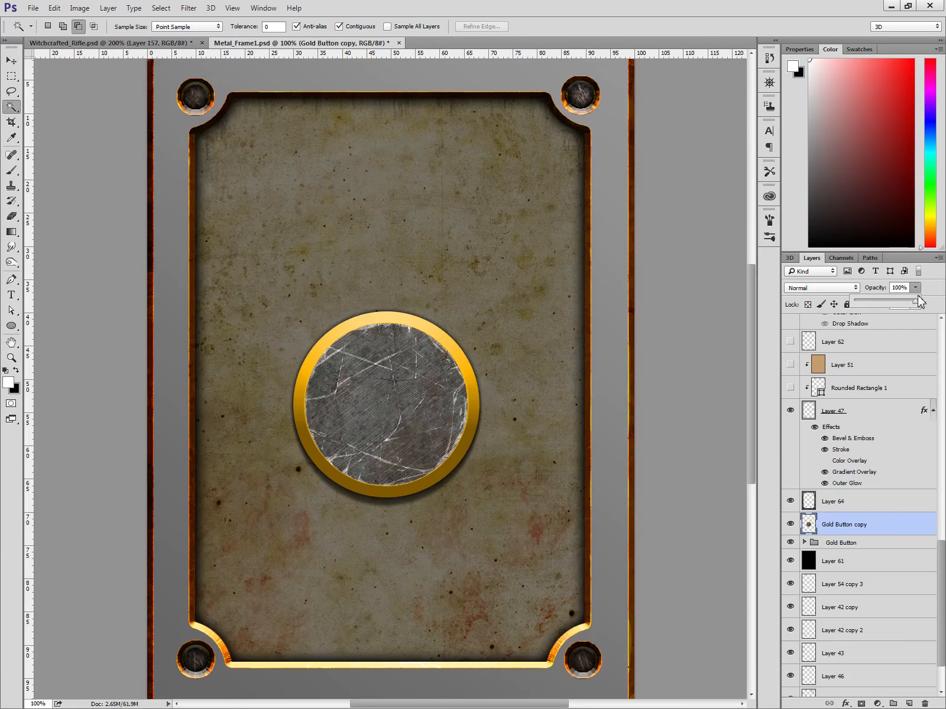
drag(916, 300, 907, 303)
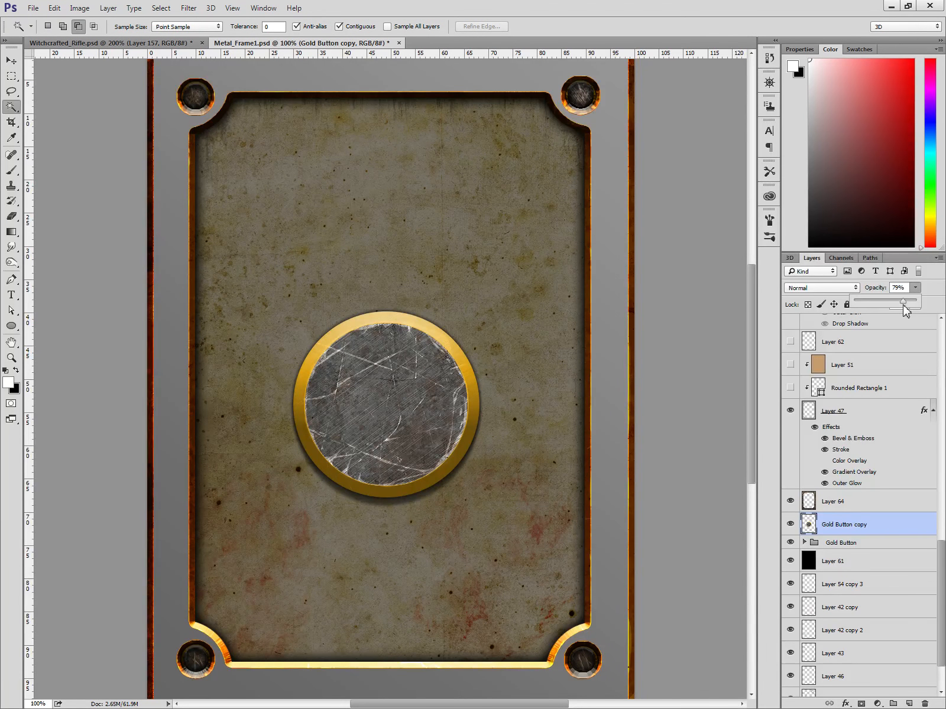
drag(903, 306, 898, 307)
click(887, 526)
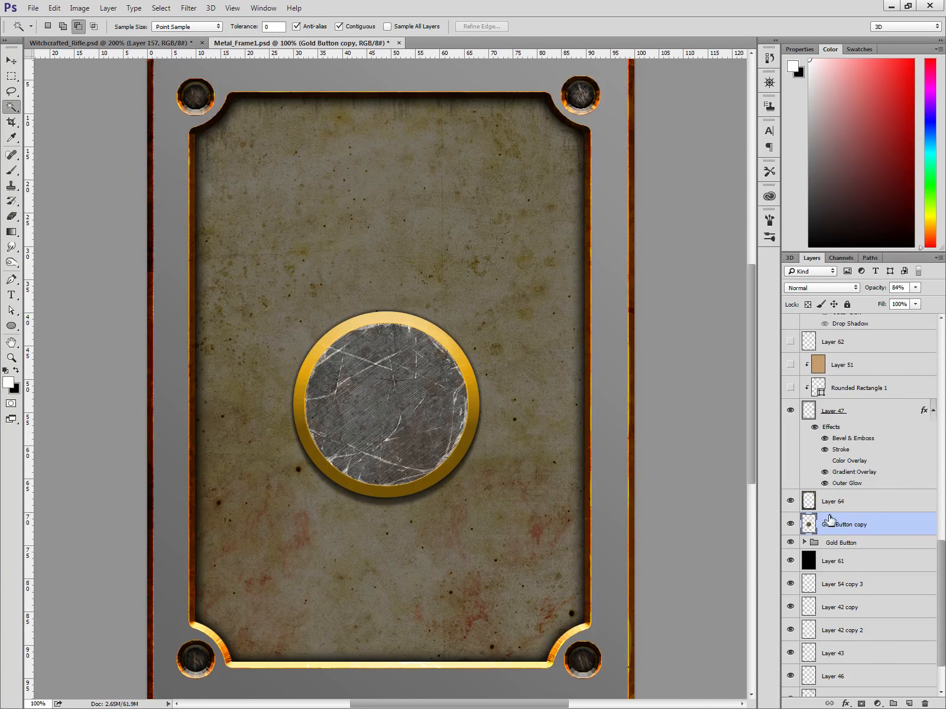
Select the dark lower section of the gold rim with the Magic Wand and prepare a black 1000 px textured brush.
key(b)
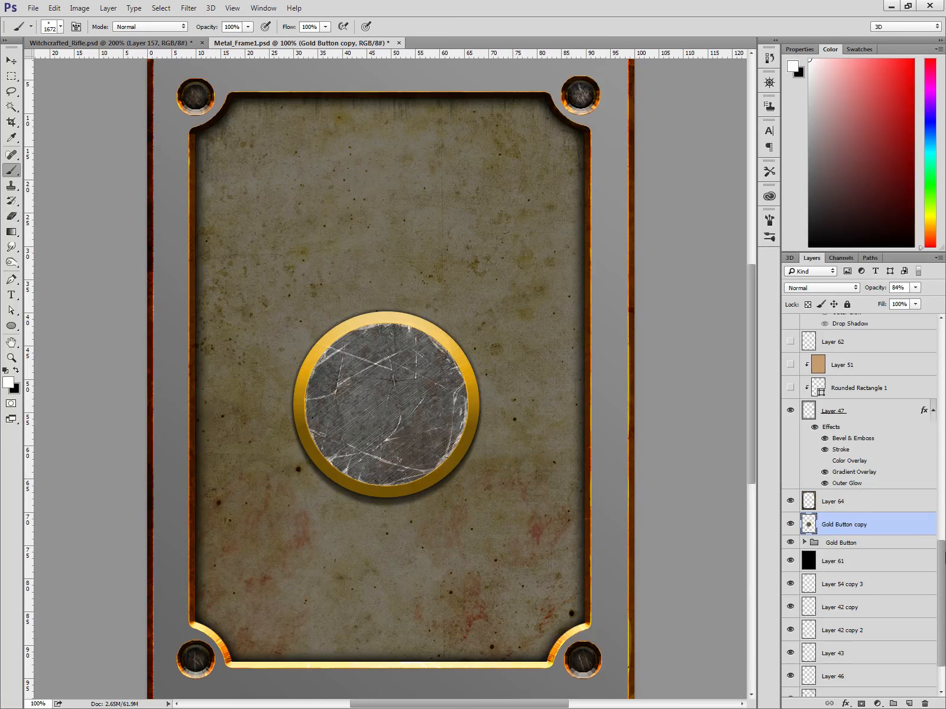
key(w)
click(471, 444)
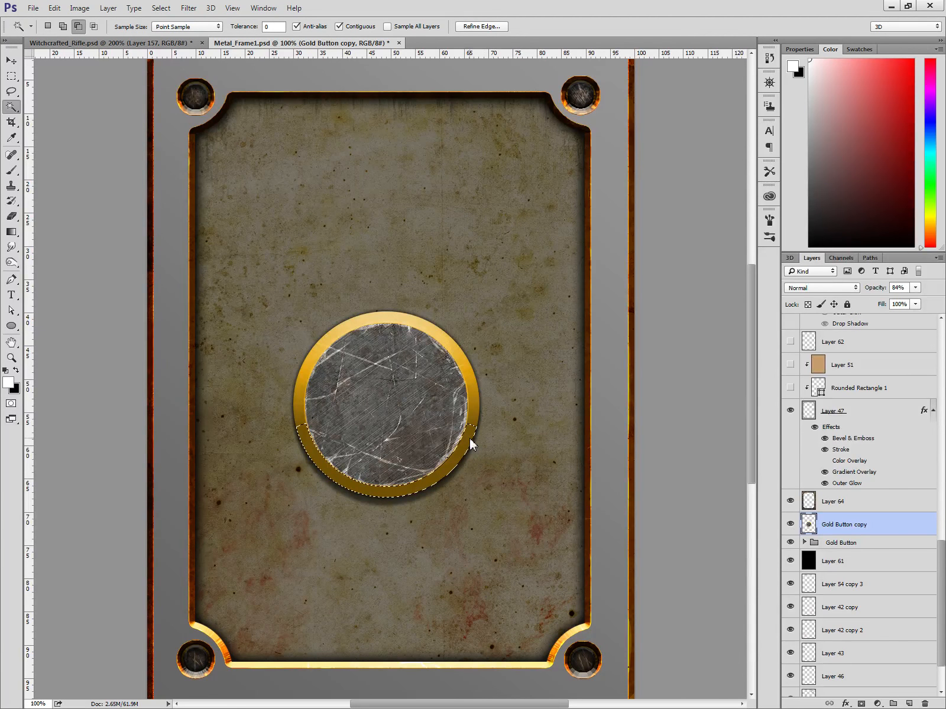
key(b)
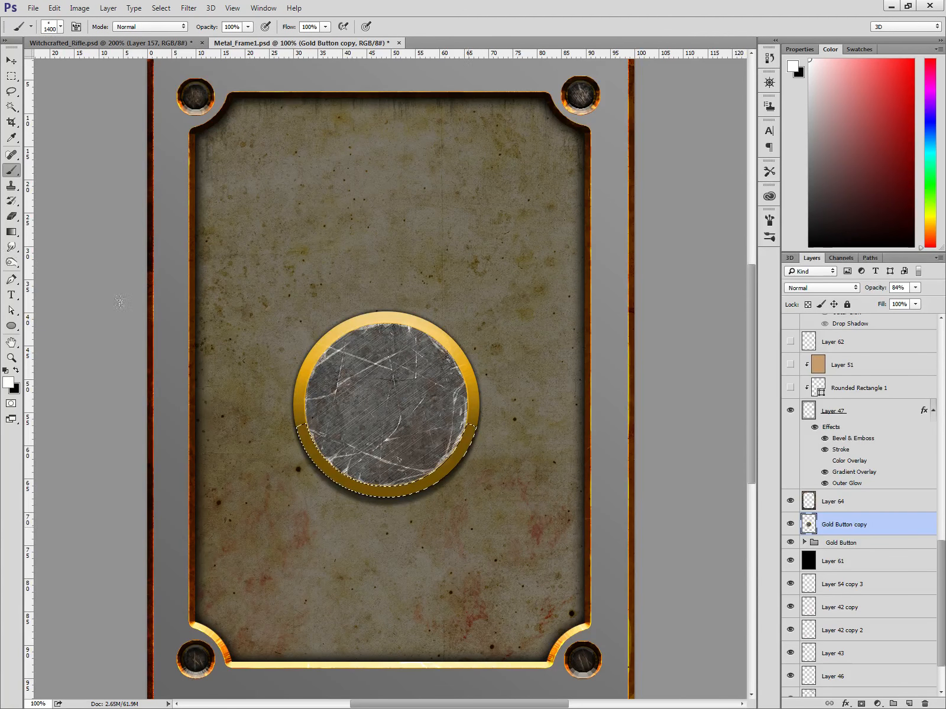
key(bracketleft)
key(x)
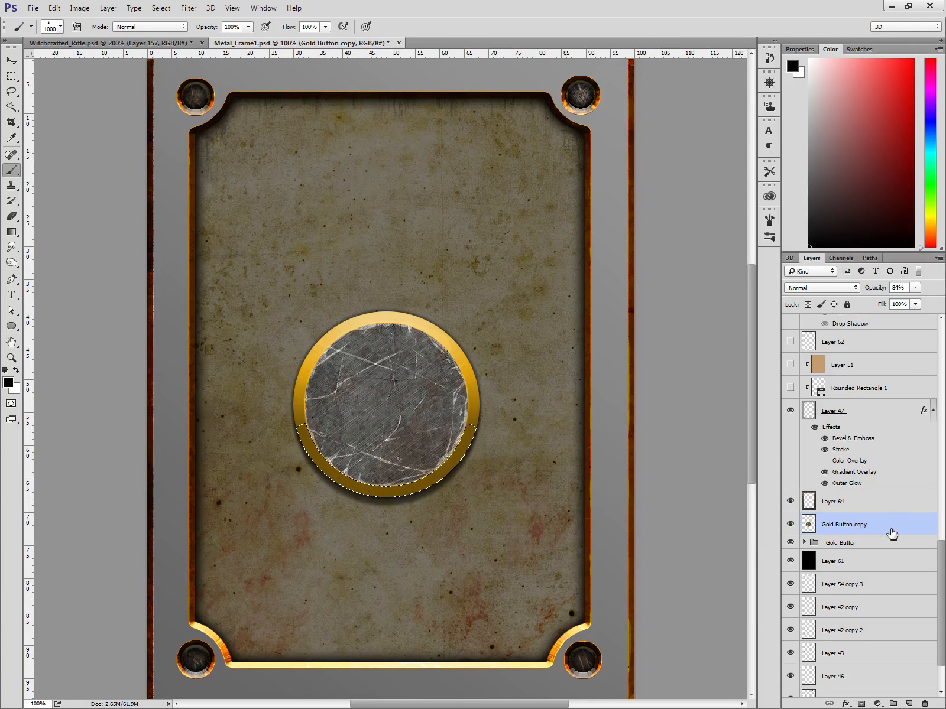
Paint black speckles over the selected rim on a new layer, set that layer's opacity to 7%, and deselect.
click(909, 703)
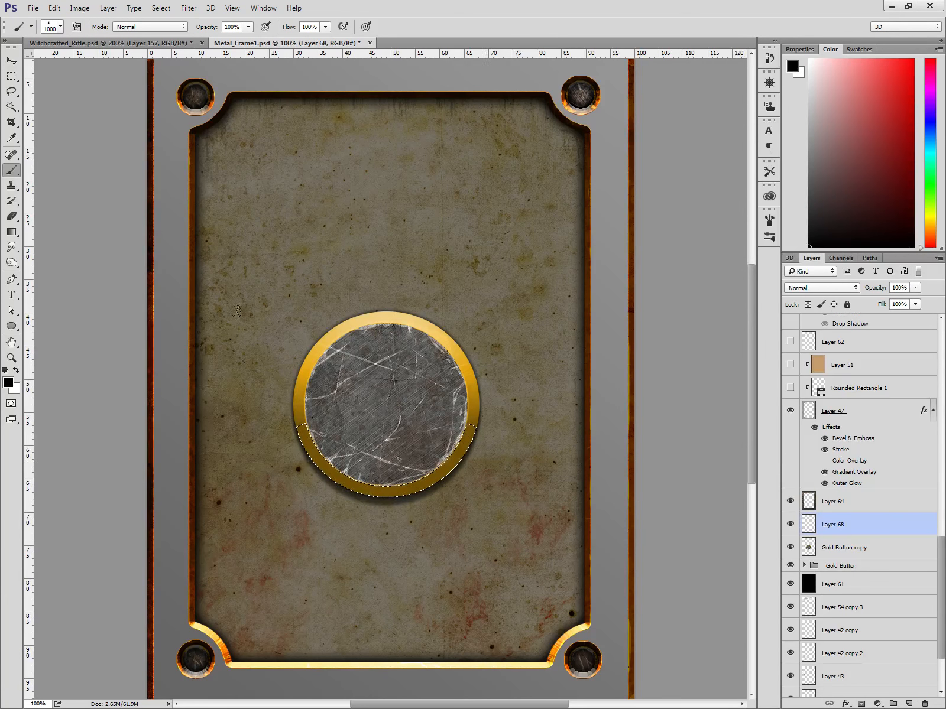
click(915, 288)
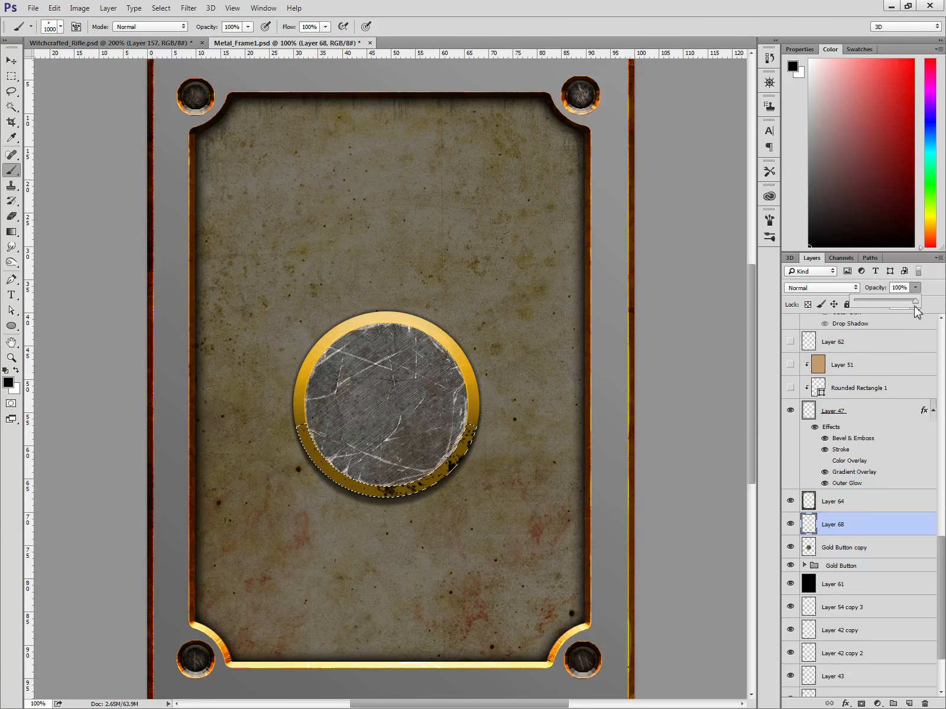
drag(916, 303, 861, 310)
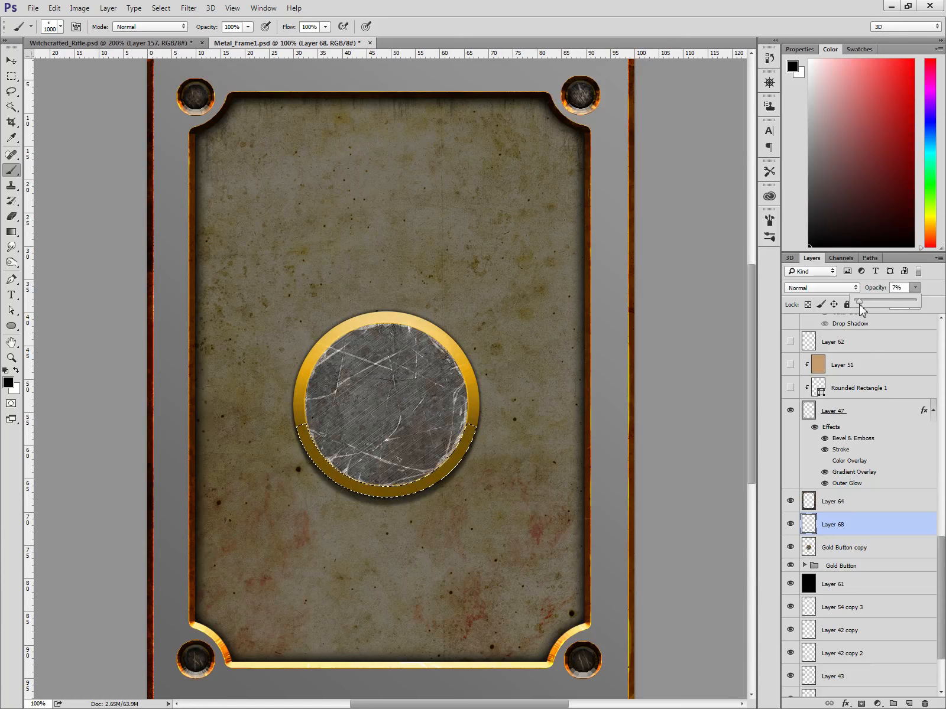
click(121, 377)
key(ctrl+d)
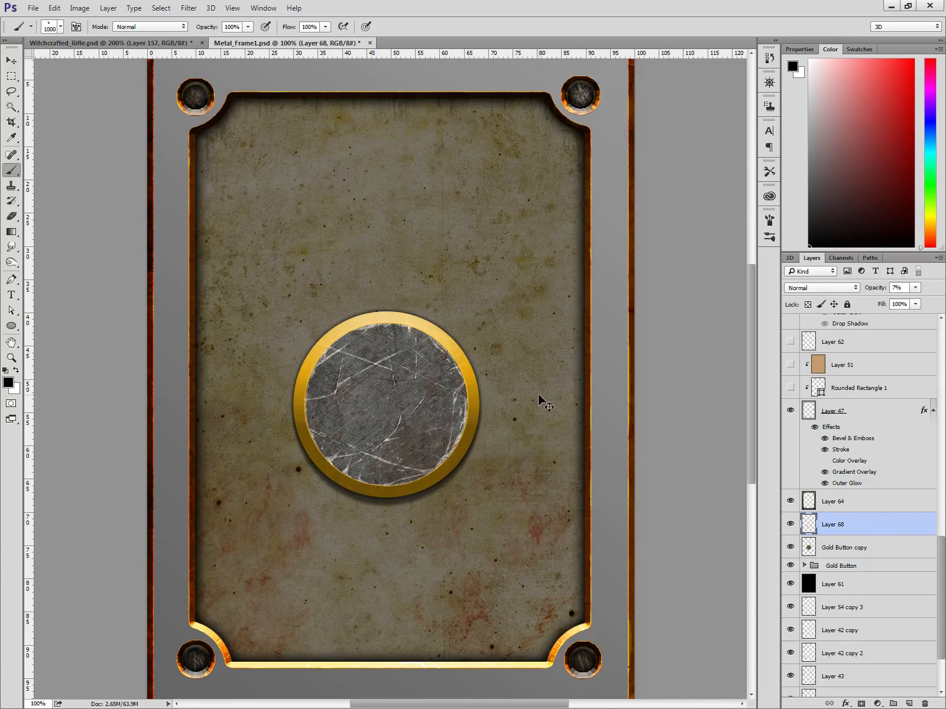
key(w)
click(511, 450)
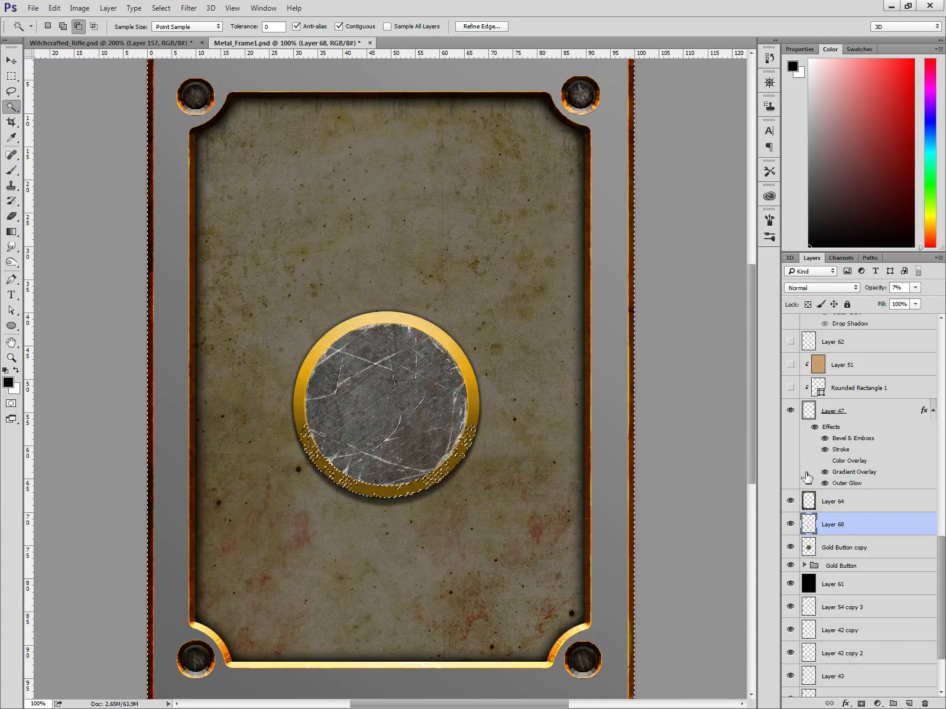
key(ctrl+d)
Make the Gold Button copy layer active and test Magic Wand selections on the rim's upper-right part, leaving nothing selected.
click(842, 545)
click(445, 349)
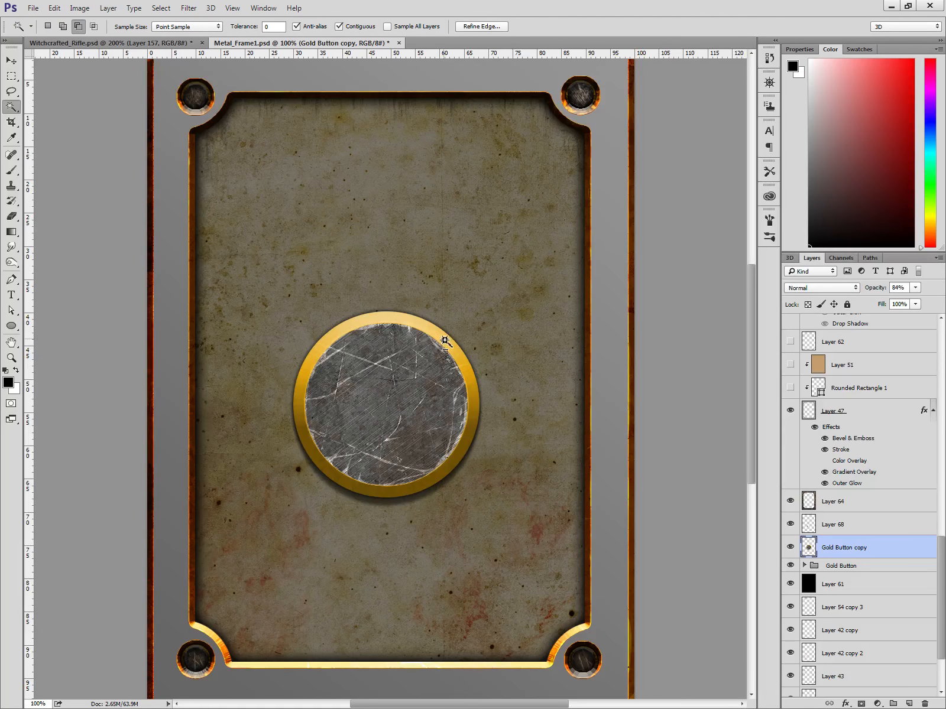
key(ctrl+d)
click(453, 343)
key(ctrl+d)
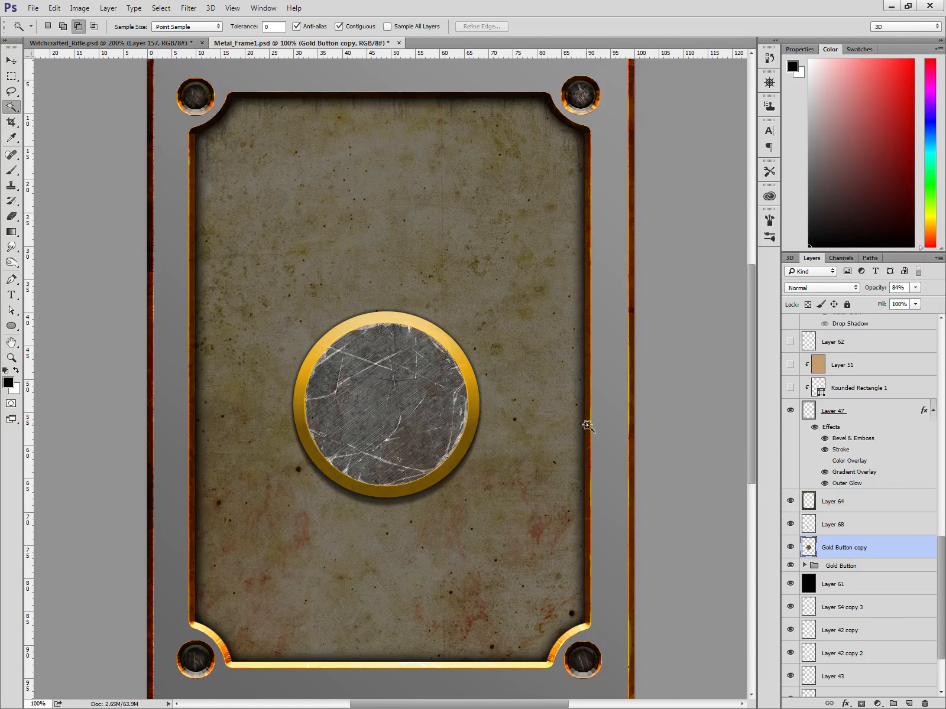
click(805, 566)
scroll(807, 568, down, 3)
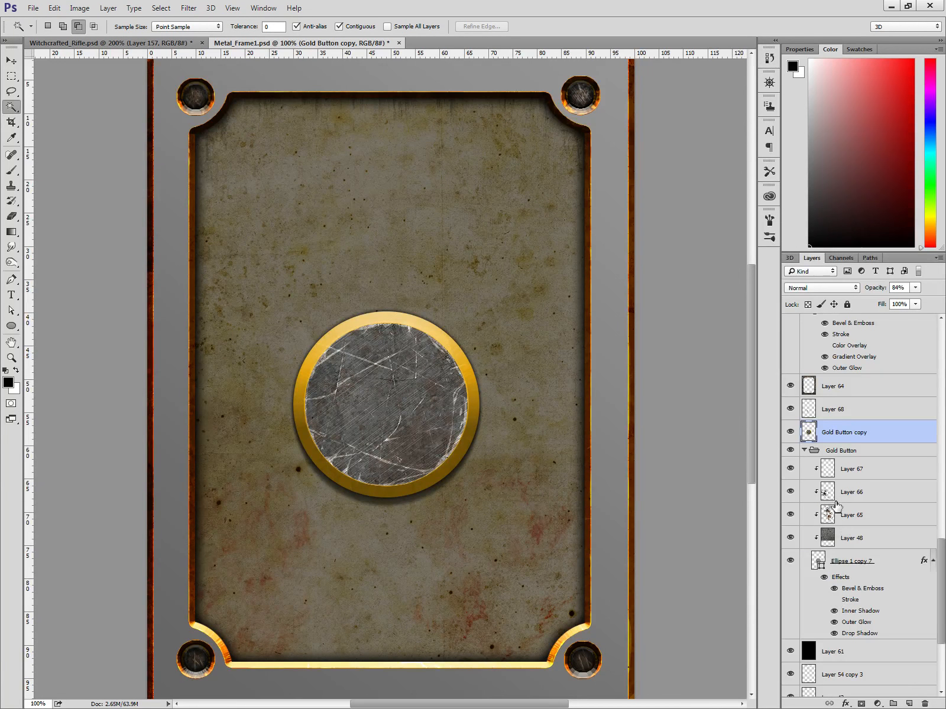
click(804, 451)
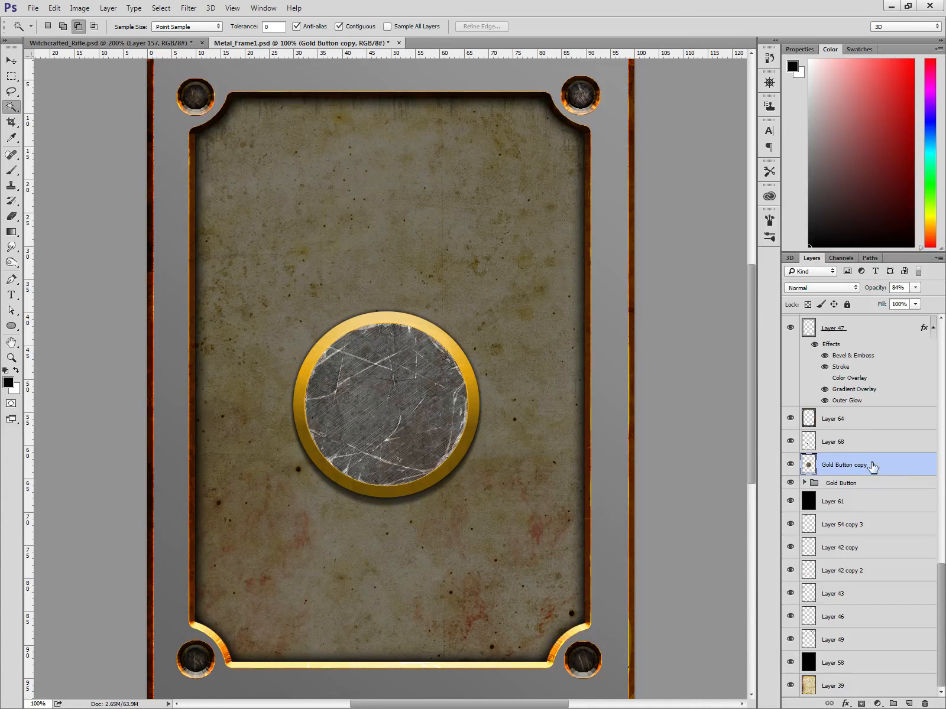
key(b)
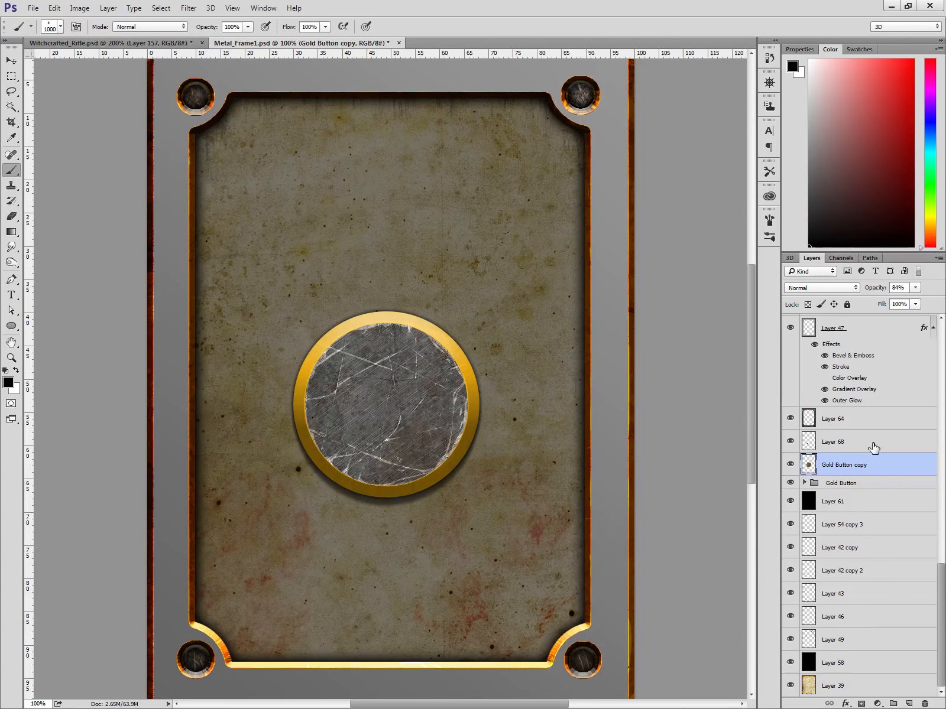
click(910, 704)
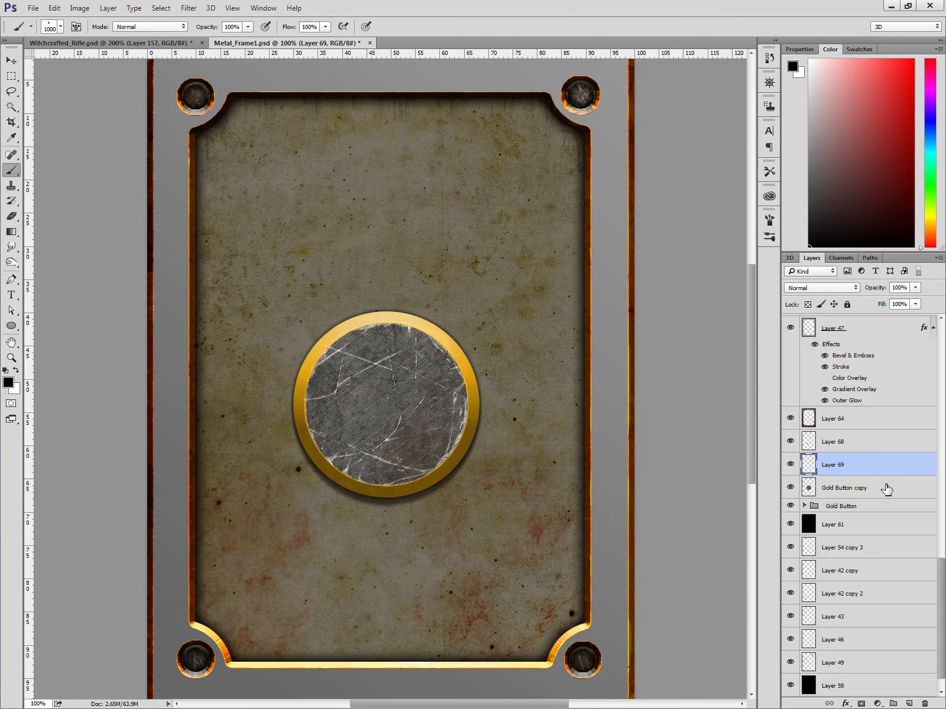
key(ctrl+z)
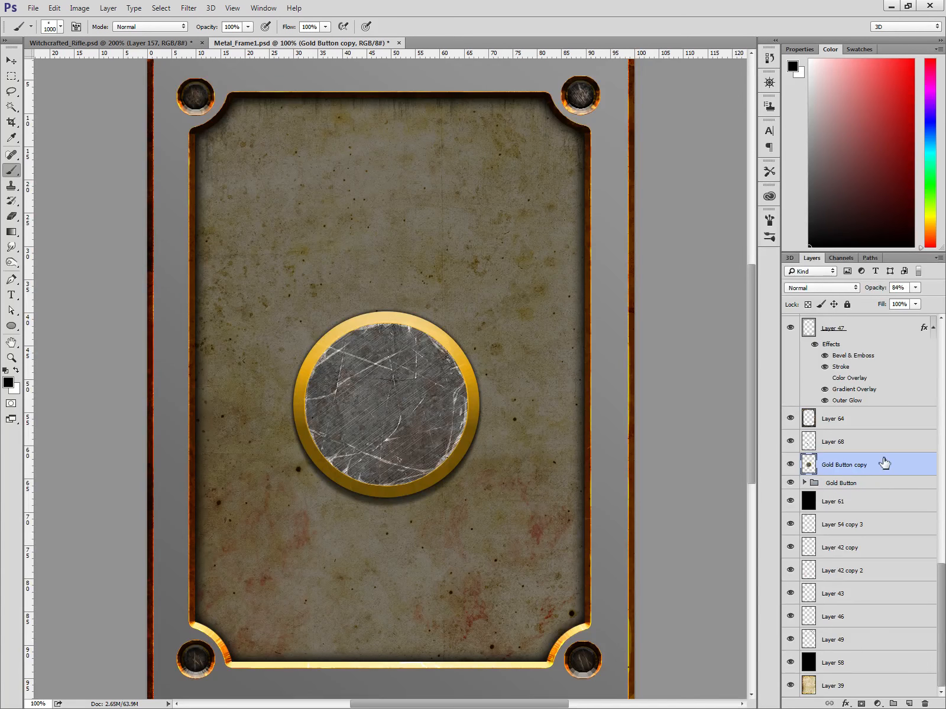
Cut a small chip out of the gold rim's lower-left inner edge with the Lasso tool.
key(ctrl+plus)
key(ctrl+plus)
key(ctrl+plus)
key(l)
mouse_move(477, 532)
mouse_down()
mouse_move(537, 479)
mouse_move(535, 458)
mouse_up()
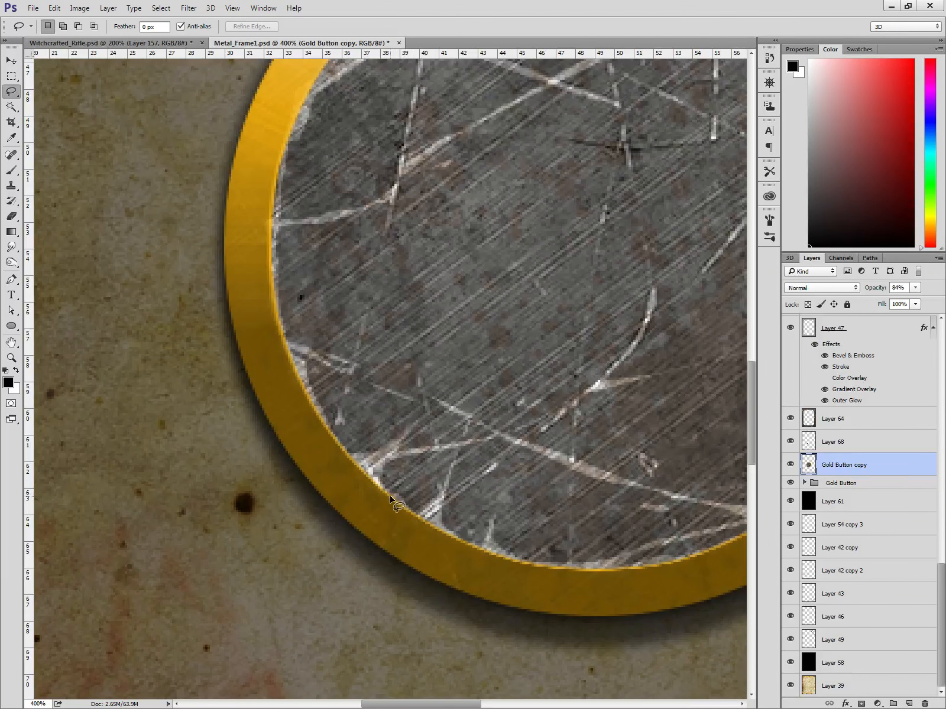
mouse_move(389, 495)
mouse_down()
mouse_move(358, 490)
mouse_move(360, 465)
mouse_move(387, 490)
mouse_up()
key(ctrl+minus)
key(ctrl+minus)
key(ctrl+minus)
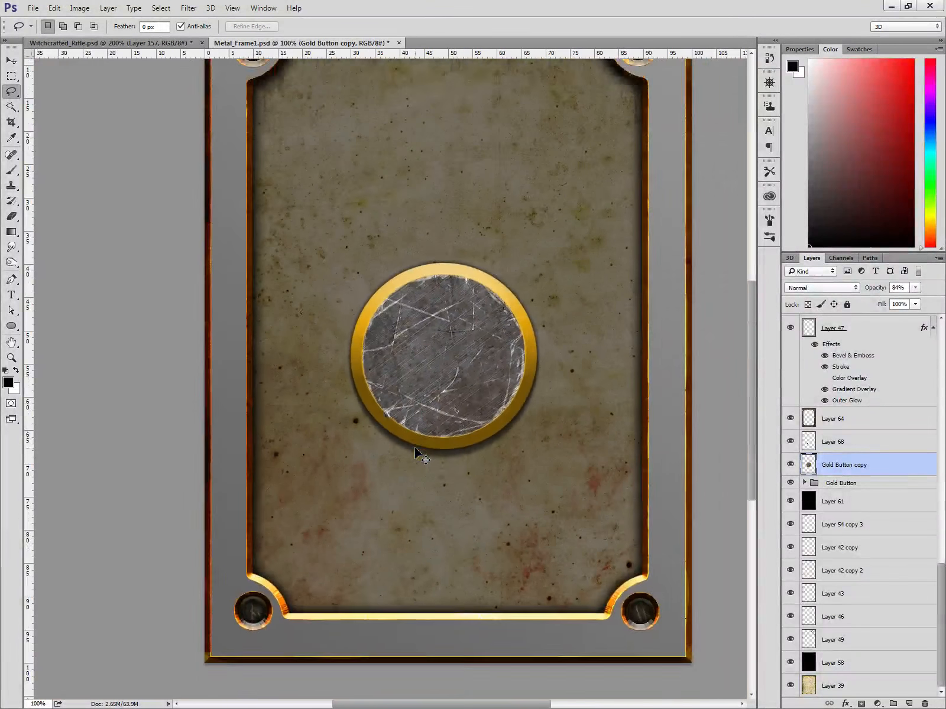
Make a thin dark crack across the lower gold rim using the Lasso, and compare it with the metal base underneath.
key(ctrl+plus)
drag(416, 451, 357, 445)
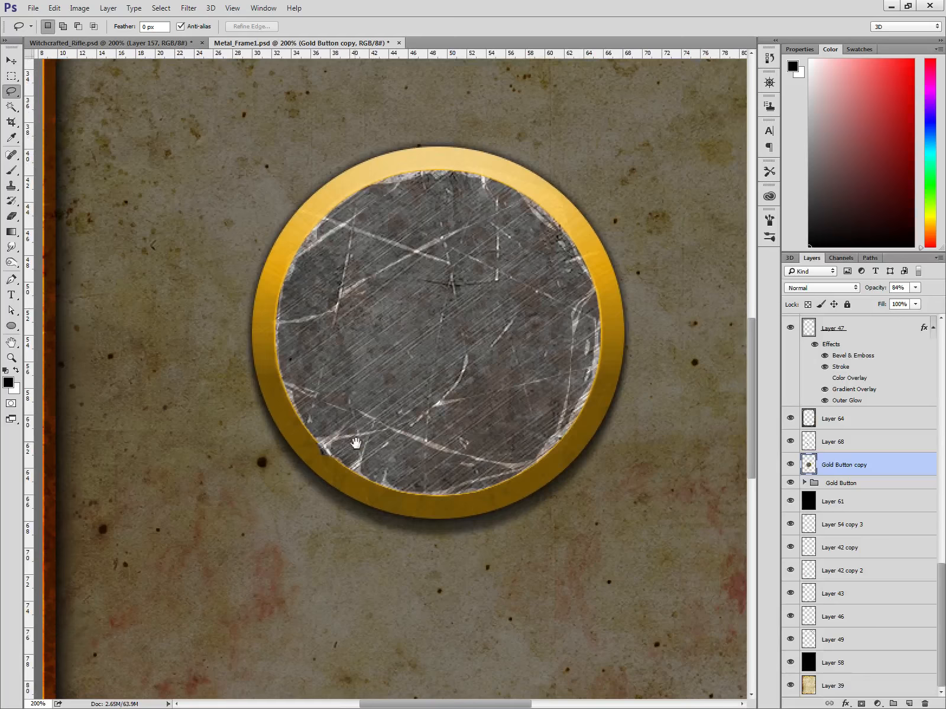
mouse_move(481, 487)
mouse_down()
mouse_move(493, 512)
mouse_move(483, 486)
mouse_up()
key(alt+BackSpace)
key(ctrl+d)
click(791, 465)
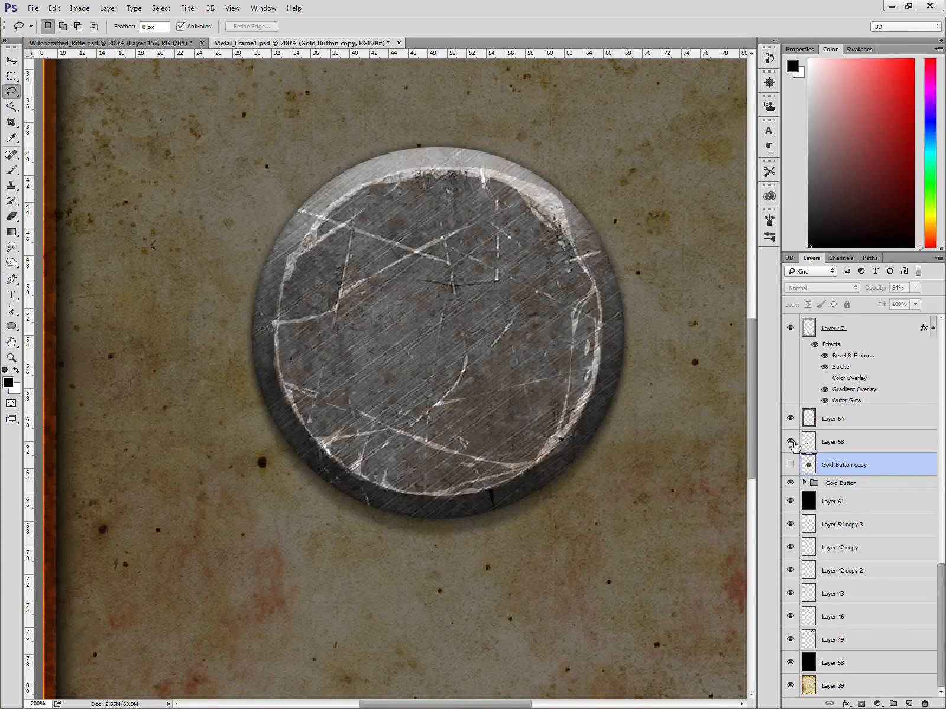
click(790, 442)
click(790, 465)
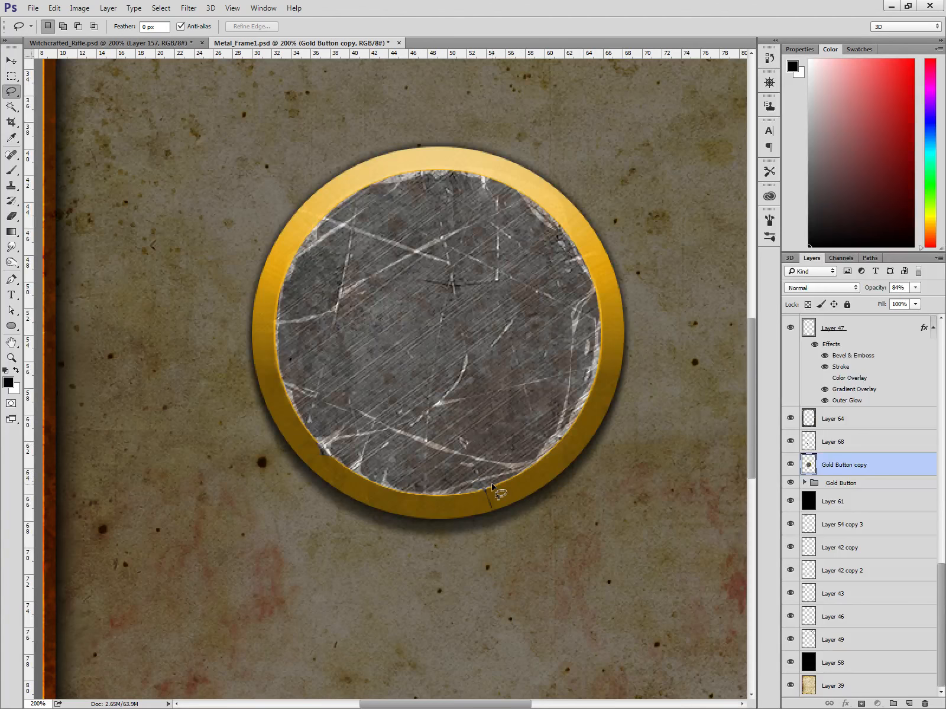
Widen the crack in the lower gold rim by lassoing and removing small slivers along it.
mouse_move(492, 486)
mouse_down()
mouse_move(535, 437)
mouse_move(508, 478)
mouse_move(537, 460)
mouse_up()
key(ctrl+d)
mouse_move(491, 506)
mouse_down()
mouse_move(497, 513)
mouse_move(490, 506)
mouse_up()
key(ctrl+d)
Lasso a small jagged notch on the gold rim's lower-right outer edge, delete it from Gold Button copy, and deselect.
drag(604, 415, 613, 393)
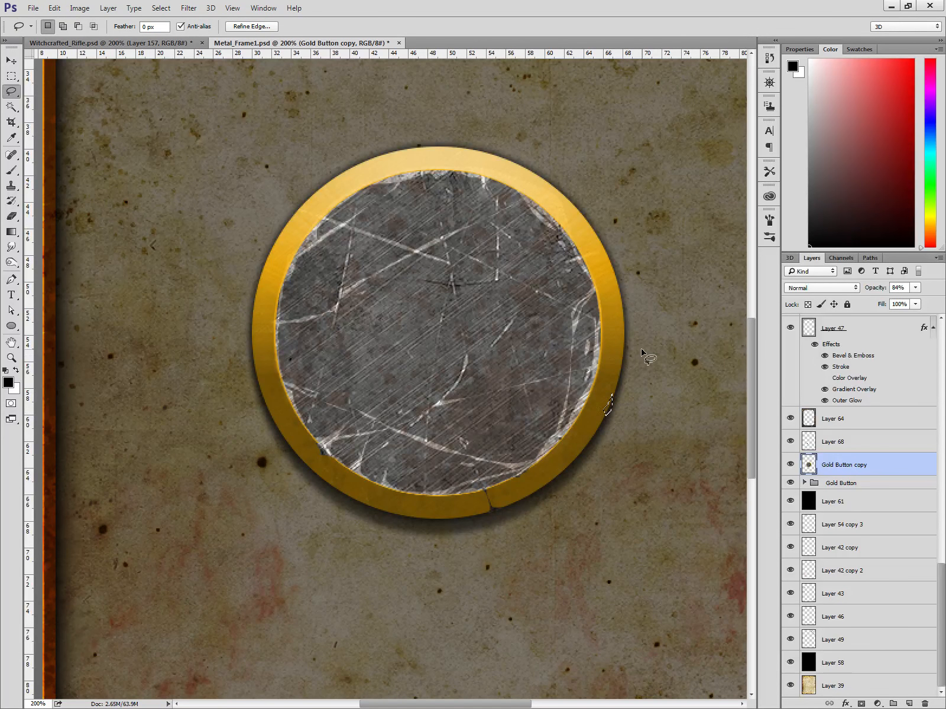
key(Delete)
key(ctrl+d)
key(ctrl+alt+z)
key(ctrl+alt+z)
key(Delete)
key(ctrl+d)
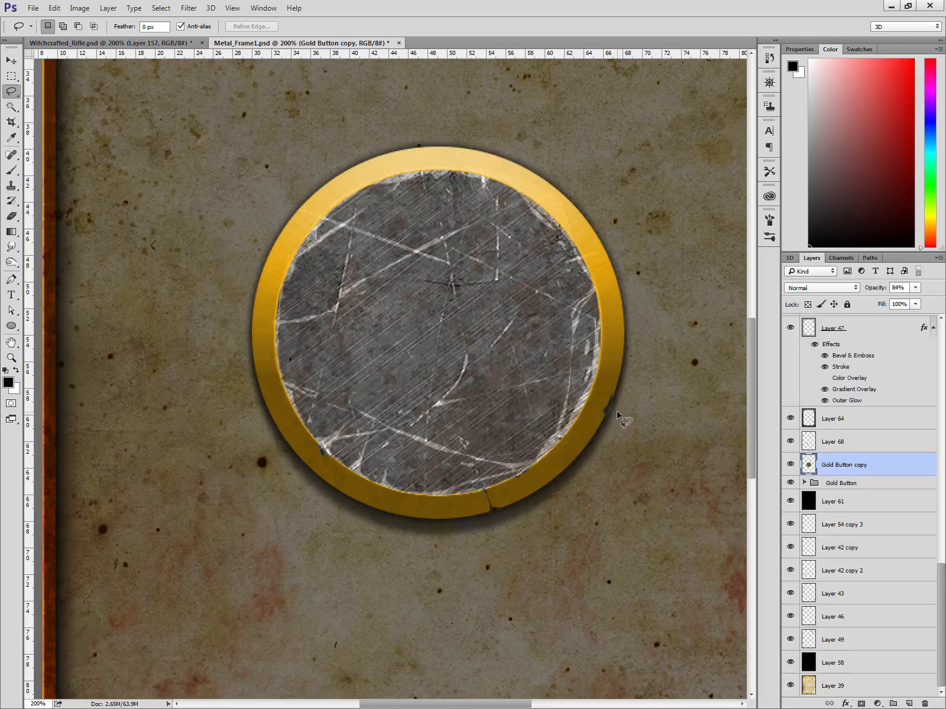
Delete another small lassoed sliver beside the notch on the rim's lower-right edge and deselect.
drag(609, 427, 615, 407)
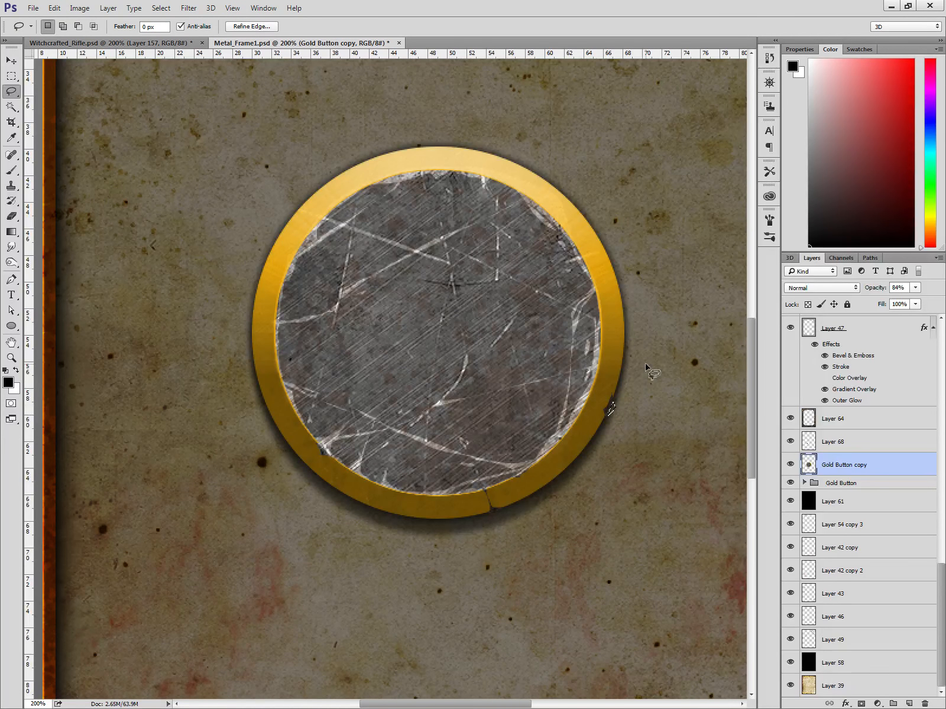
key(Delete)
key(ctrl+d)
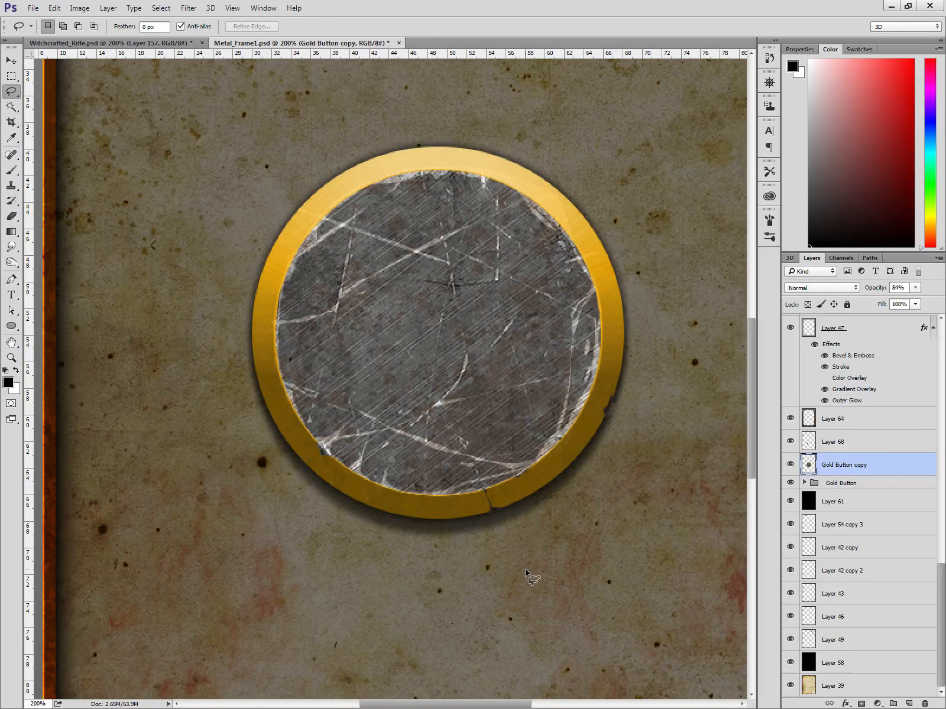
Compare the chipped gold rim with the bare metal base by hiding and showing the Gold Button copy layer.
click(790, 465)
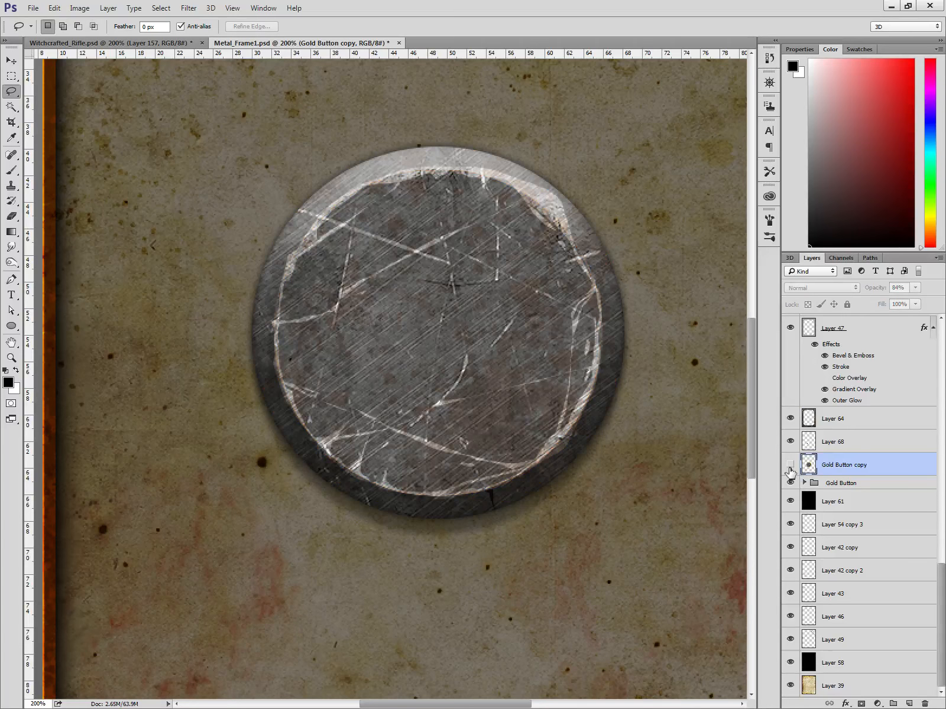
click(791, 466)
click(790, 465)
click(791, 467)
click(791, 467)
click(791, 467)
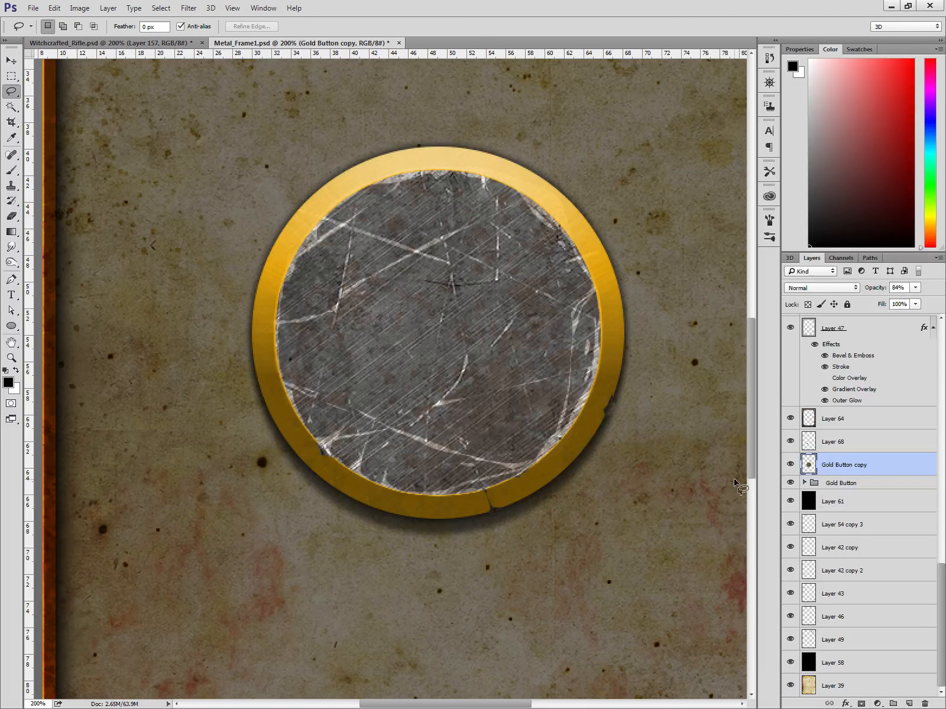
Step back through the edit history to before the Gold Button copy group was merged and its rim cracked.
key(ctrl+alt+z)
key(ctrl+alt+z)
key(ctrl+alt+z)
key(ctrl+alt+z)
key(ctrl+alt+z)
key(ctrl+alt+z)
key(ctrl+alt+z)
key(ctrl+alt+z)
key(ctrl+alt+z)
key(ctrl+alt+z)
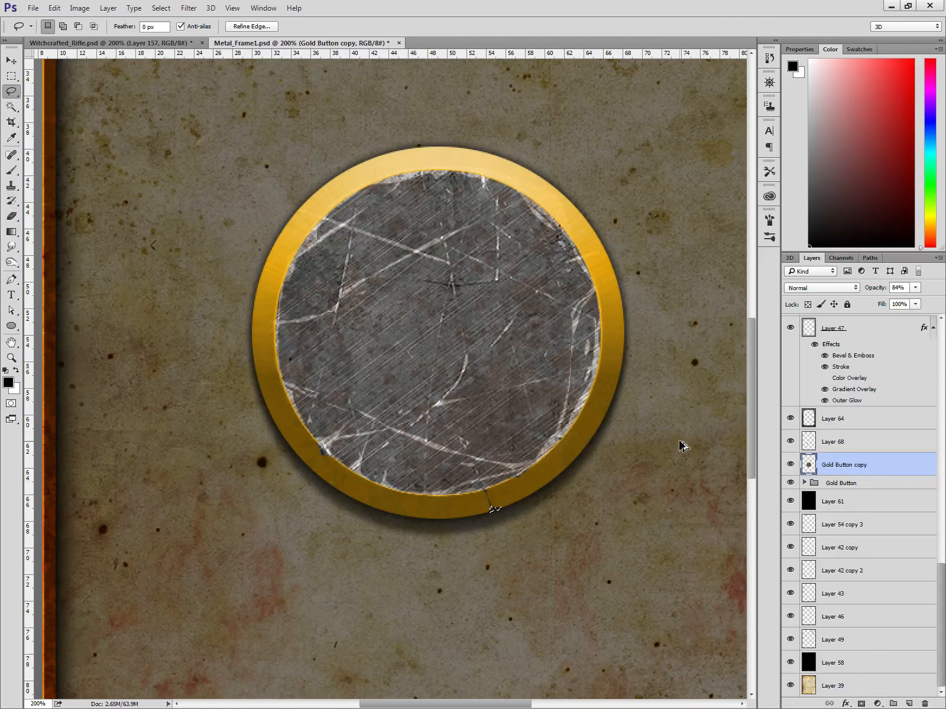
key(ctrl+shift+z)
key(ctrl+shift+z)
key(ctrl+shift+z)
key(ctrl+shift+z)
key(ctrl+shift+z)
key(ctrl+shift+z)
key(ctrl+shift+z)
key(ctrl+alt+z)
key(ctrl+alt+z)
key(ctrl+alt+z)
key(ctrl+alt+z)
key(ctrl+alt+z)
key(ctrl+alt+z)
key(ctrl+alt+z)
key(ctrl+alt+z)
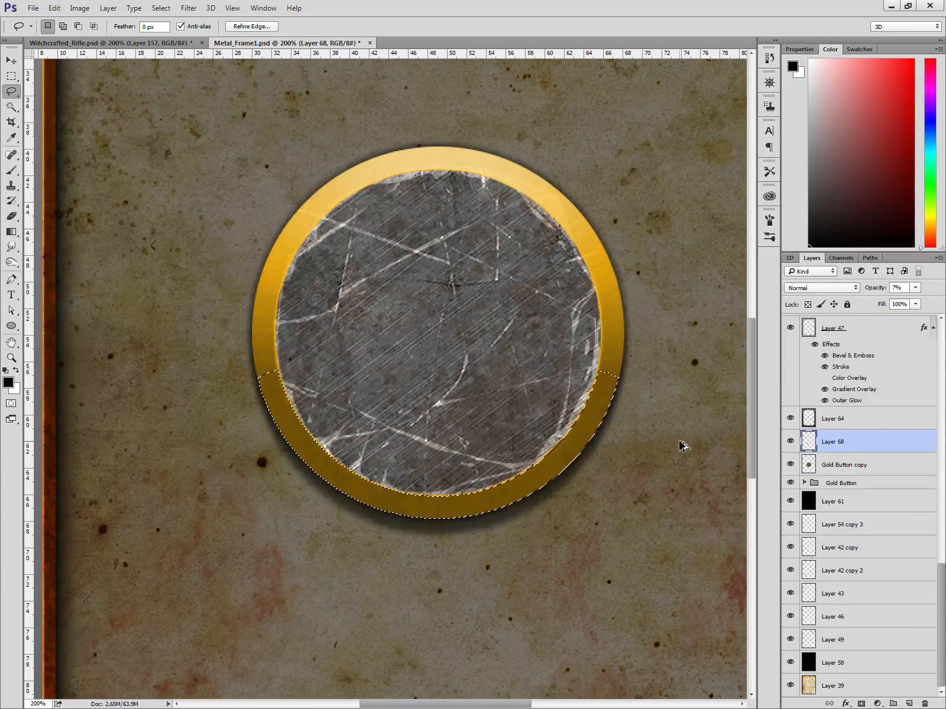
key(ctrl+alt+z)
key(ctrl+alt+z)
key(ctrl+alt+z)
key(ctrl+alt+z)
key(ctrl+alt+z)
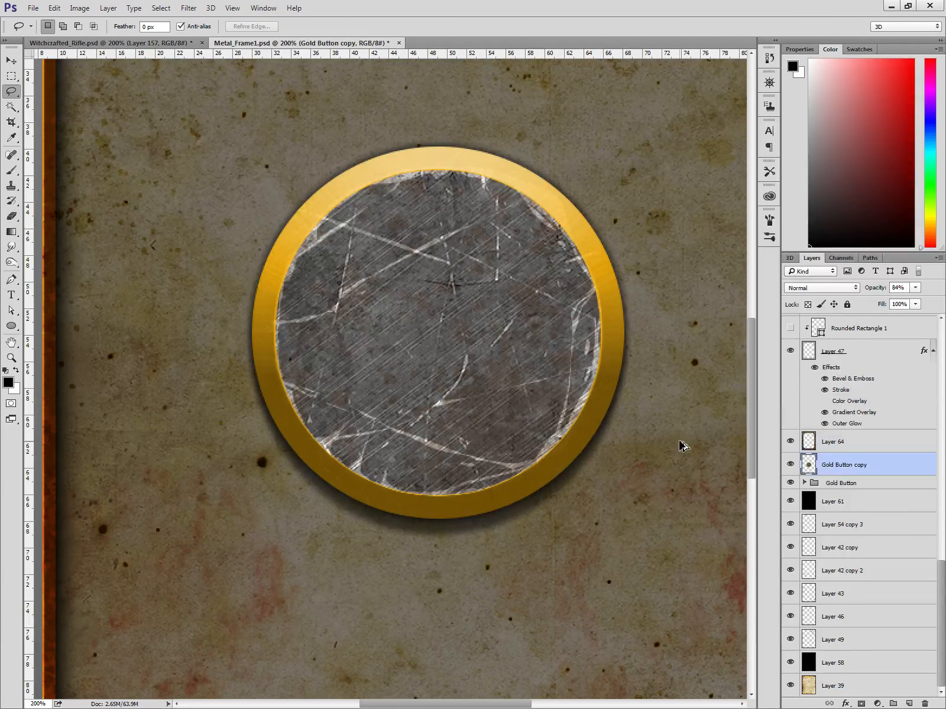
key(ctrl+alt+z)
key(ctrl+alt+z)
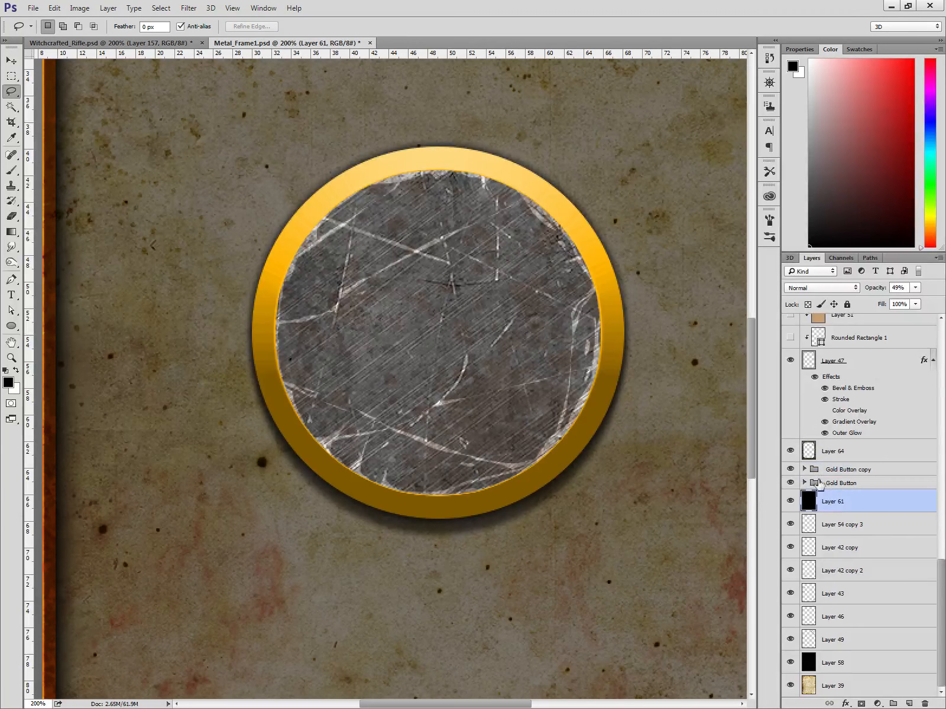
Turn off the Drop Shadow and Outer Glow effects of Ellipse 1 copy 7 inside the Gold Button copy group.
click(805, 469)
scroll(815, 519, down, 3)
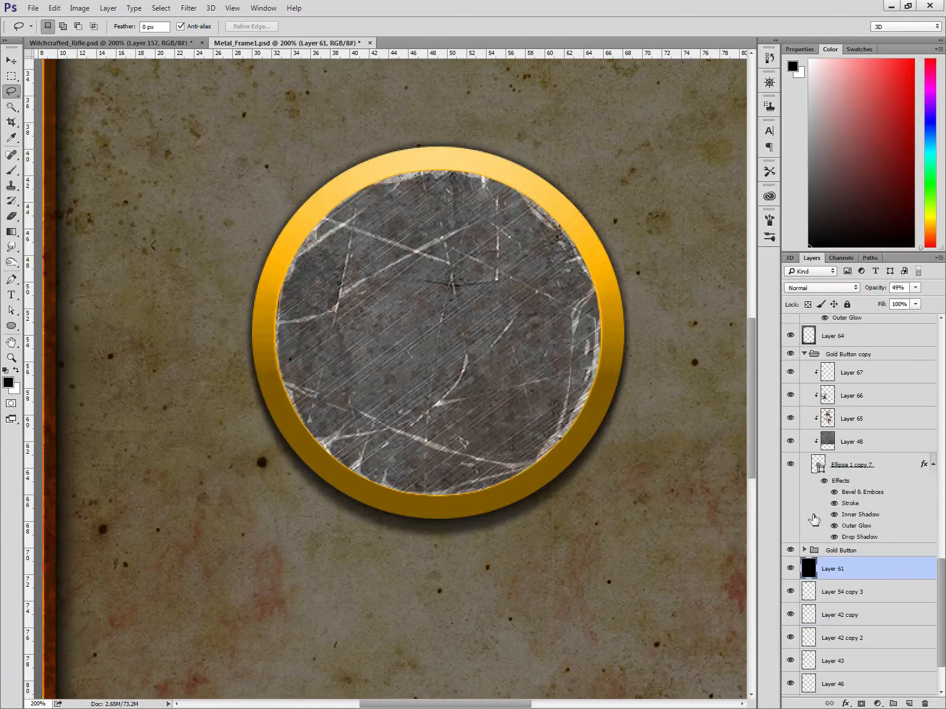
click(835, 537)
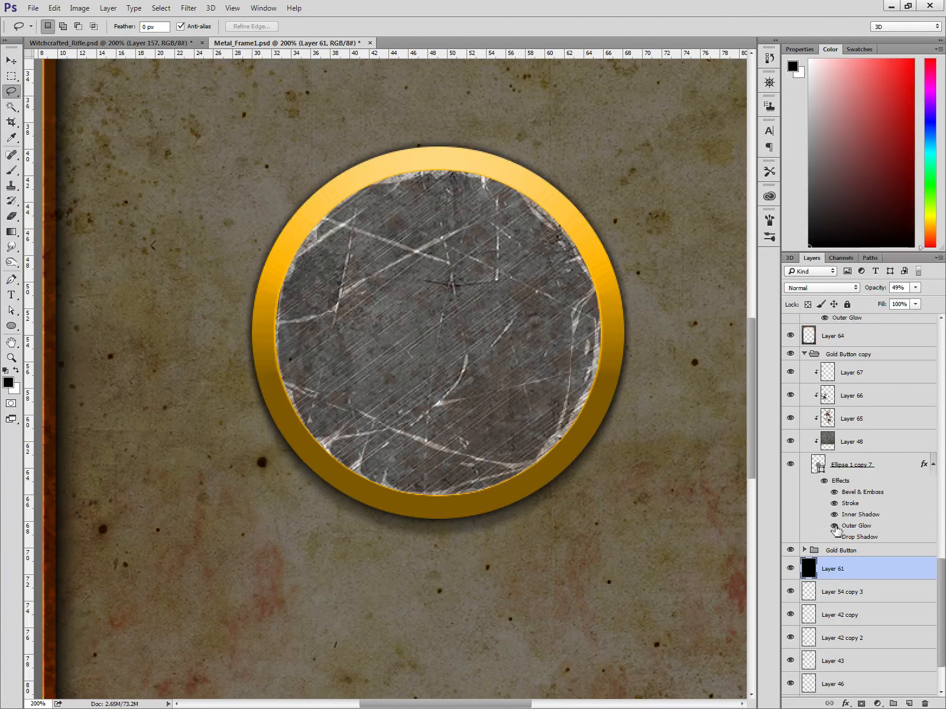
click(834, 525)
click(791, 551)
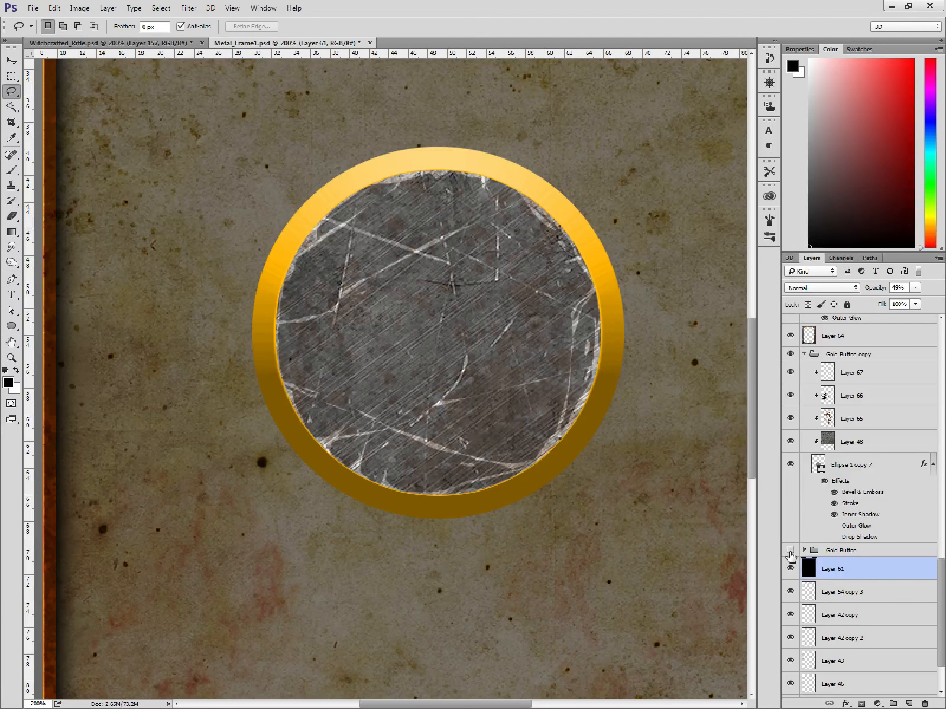
click(790, 551)
scroll(851, 541, up, 5)
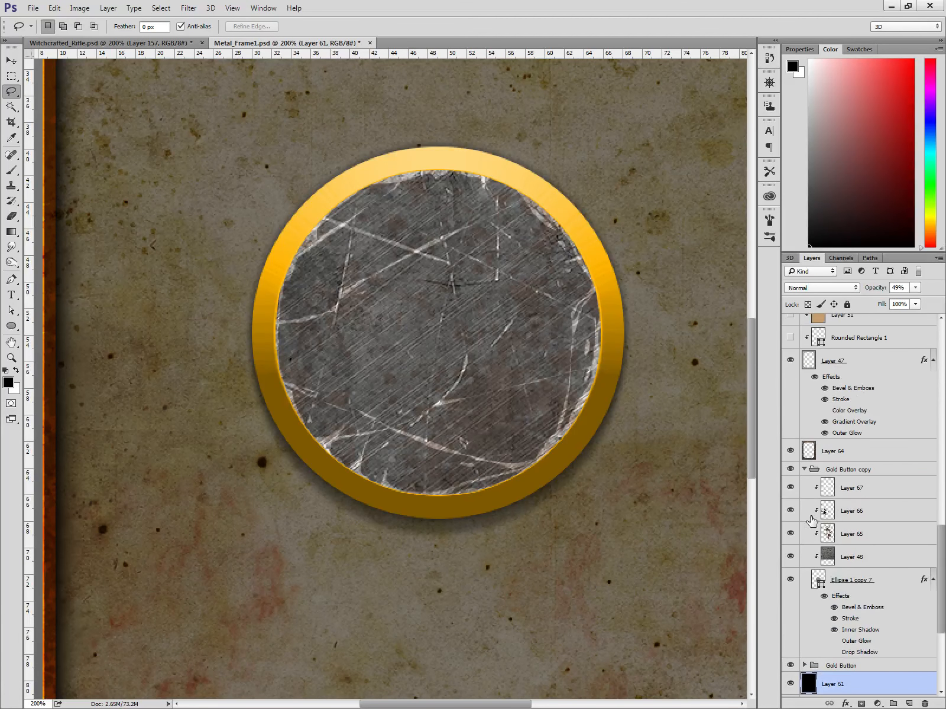
click(806, 471)
Duplicate the Gold Button copy group and hide the duplicate.
click(874, 473)
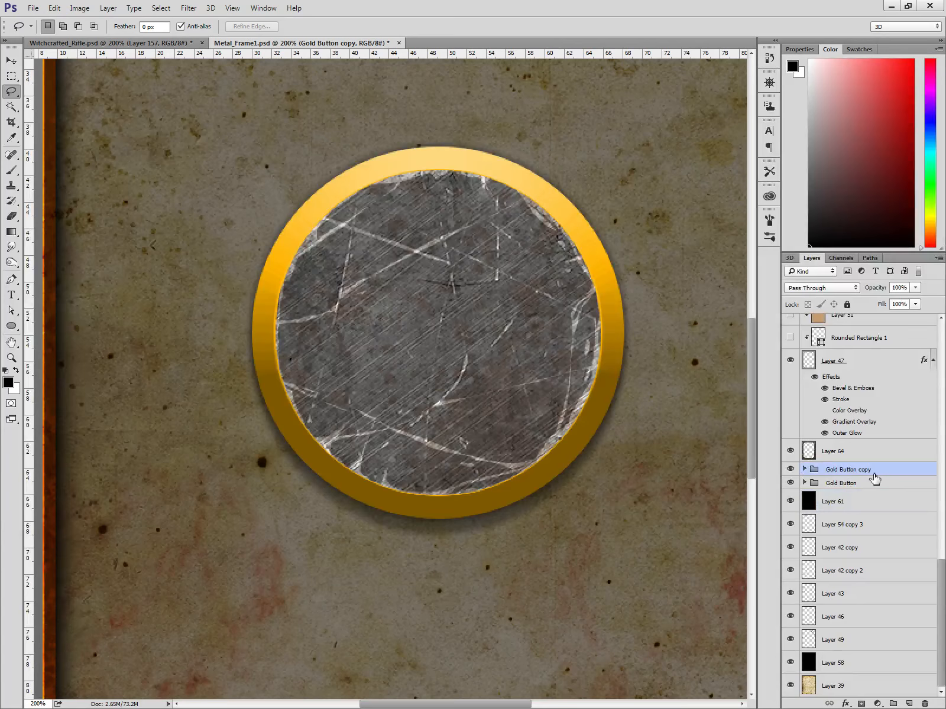
click(804, 470)
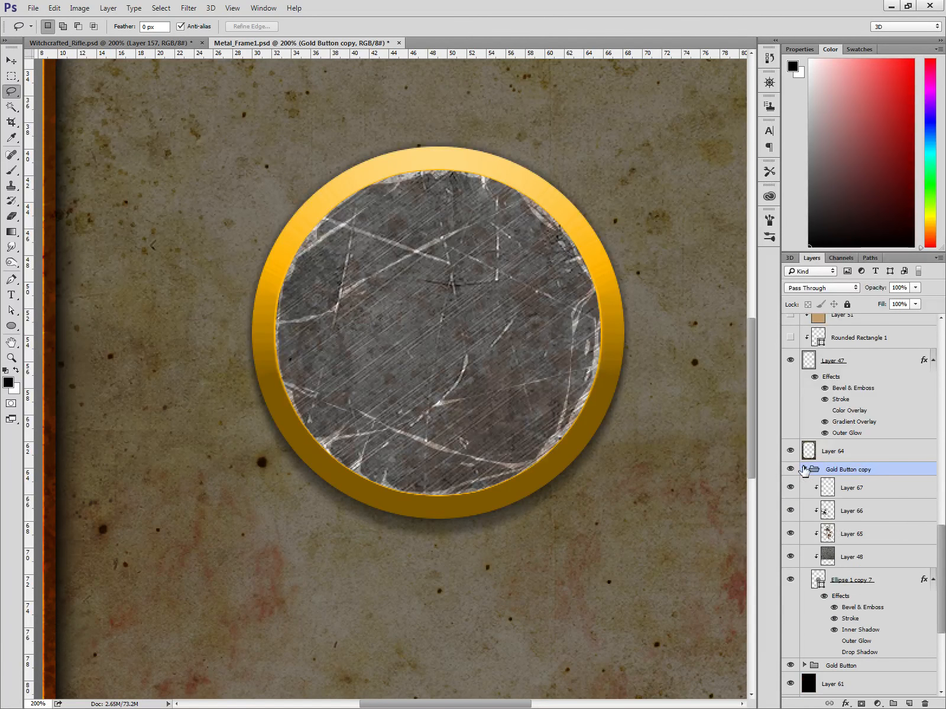
scroll(844, 529, down, 3)
scroll(844, 528, up, 4)
click(805, 493)
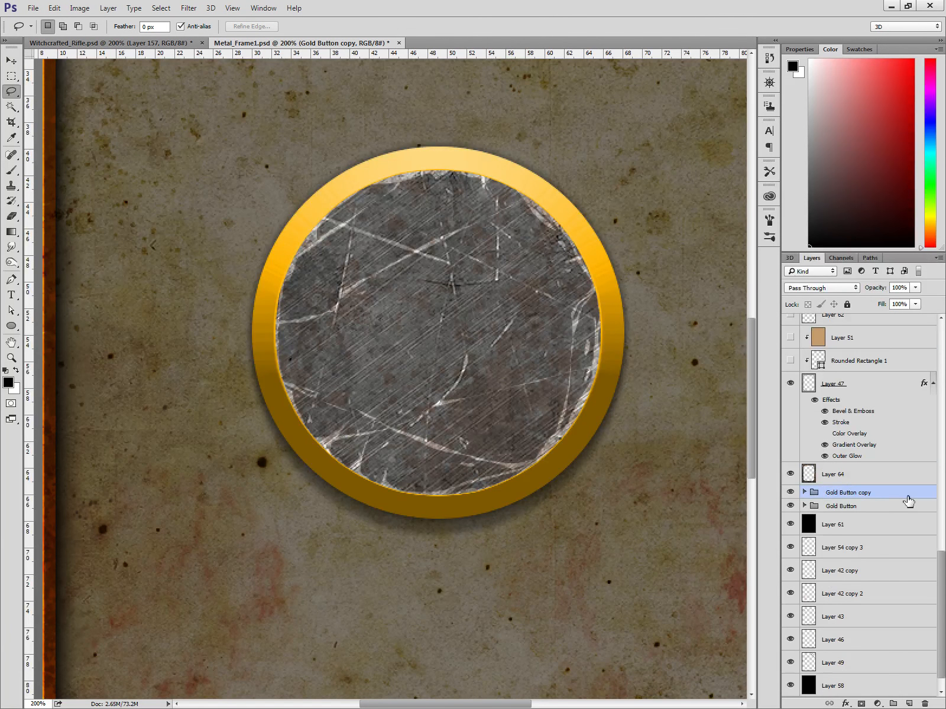
key(ctrl+j)
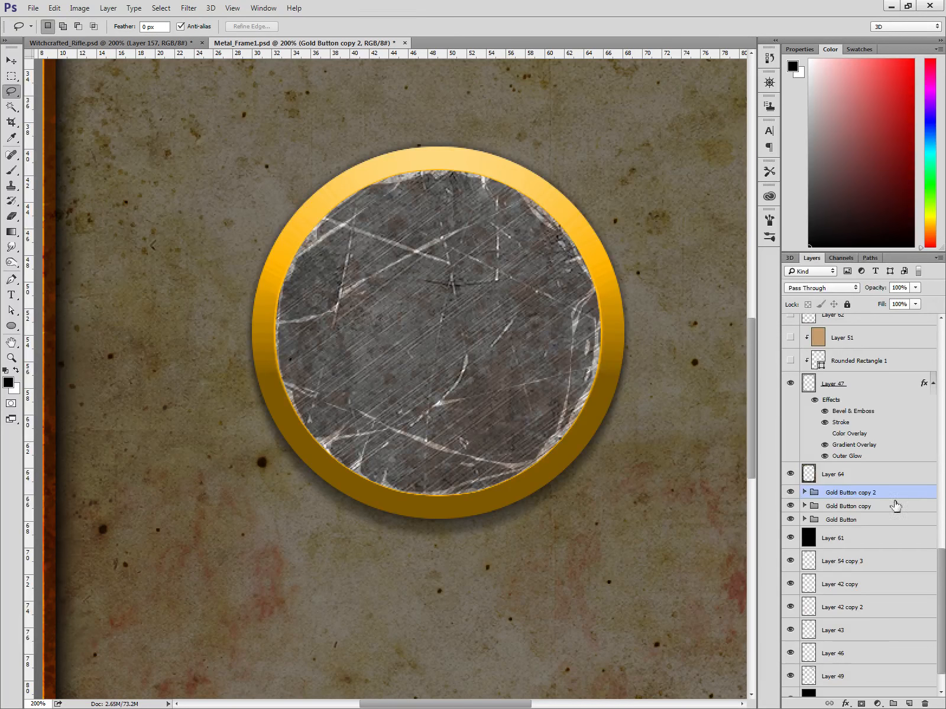
click(791, 492)
Rename the hidden duplicate group as Gold Button legacy.
click(863, 507)
double_click(862, 492)
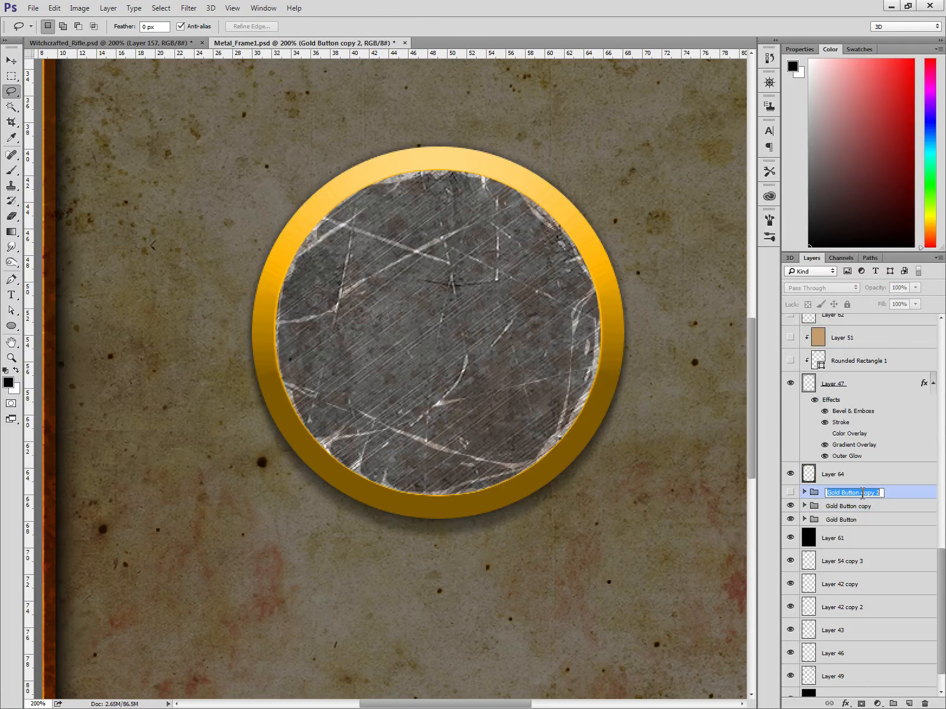
drag(880, 496, 871, 496)
text(legacy)
key(Return)
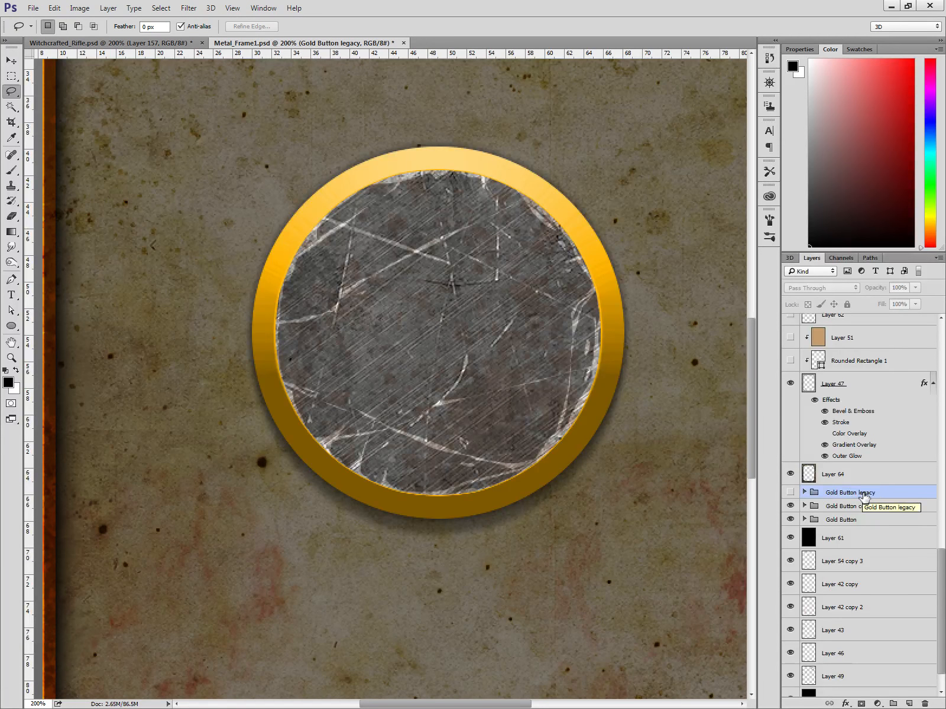
Merge the visible Gold Button copy group into a single layer.
click(825, 506)
right_click(825, 507)
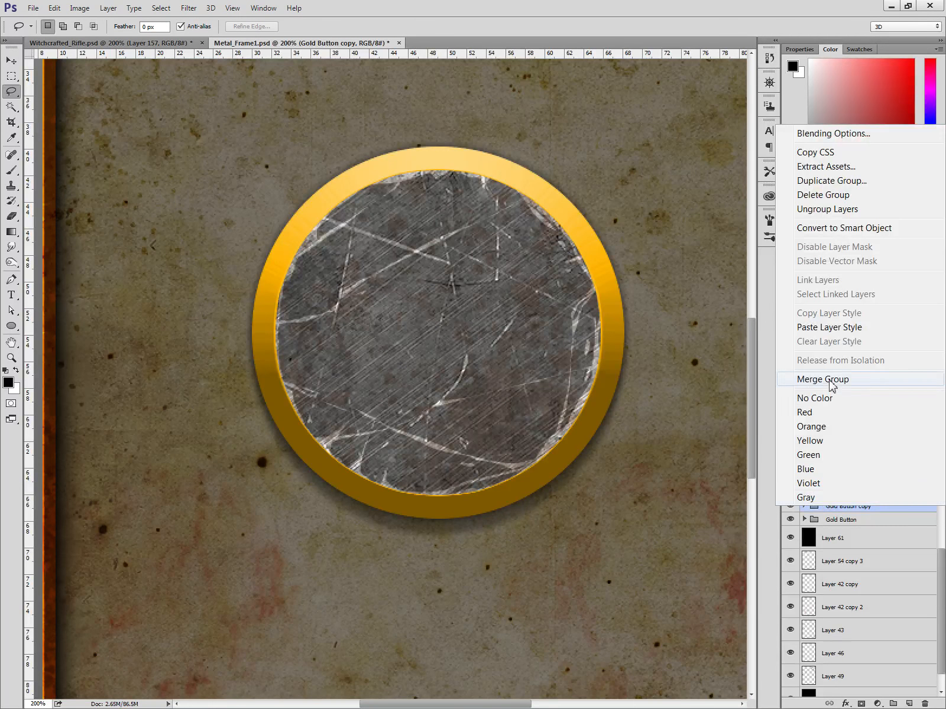
click(832, 385)
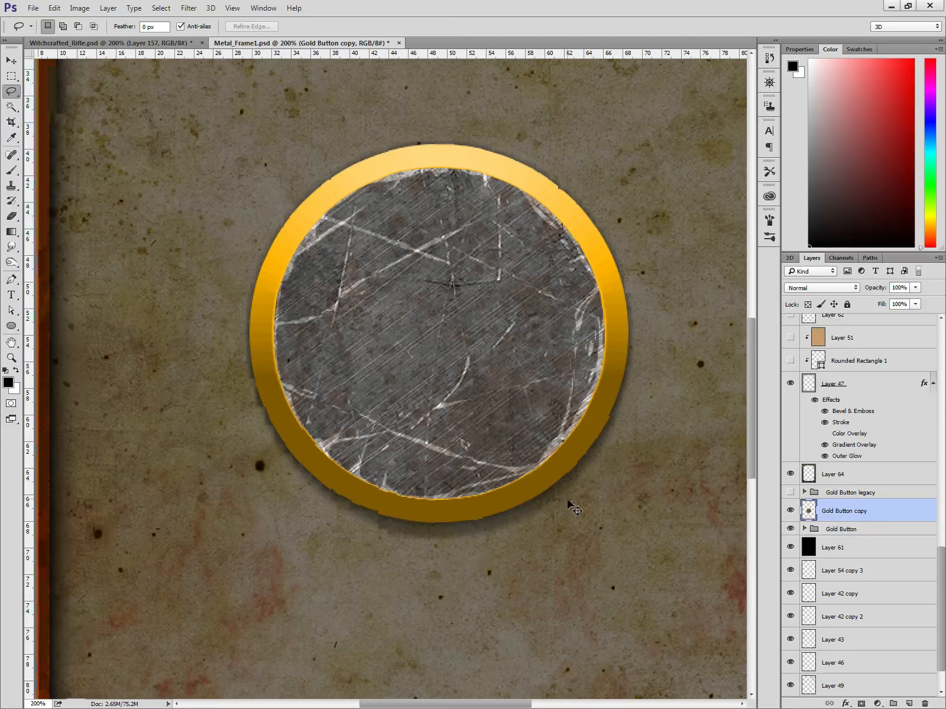
Lasso and delete a notch and thin slivers to form a crack across the bottom of the gold rim.
key(ctrl+plus)
mouse_move(509, 586)
mouse_down()
mouse_move(519, 591)
mouse_move(493, 598)
mouse_up()
key(Delete)
key(ctrl+d)
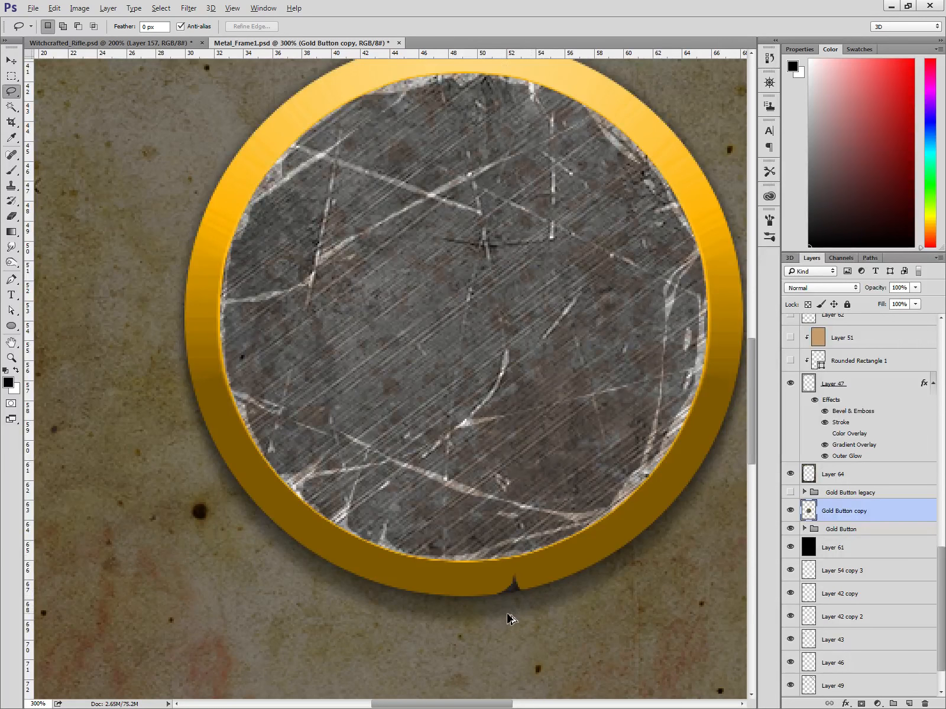
key(ctrl+shift+d)
key(Delete)
key(ctrl+d)
mouse_move(513, 551)
mouse_down()
mouse_move(512, 585)
mouse_move(515, 551)
mouse_up()
key(Delete)
key(ctrl+d)
Lasso and delete small chips from the rim's lower inner edge and a narrow crack across its lower-left part.
mouse_move(421, 562)
mouse_down()
mouse_move(390, 557)
mouse_move(363, 539)
mouse_move(425, 545)
mouse_up()
key(Delete)
key(ctrl+d)
mouse_move(397, 595)
mouse_down()
mouse_move(340, 572)
mouse_move(335, 514)
mouse_move(375, 596)
mouse_move(393, 595)
mouse_up()
key(Delete)
key(ctrl+d)
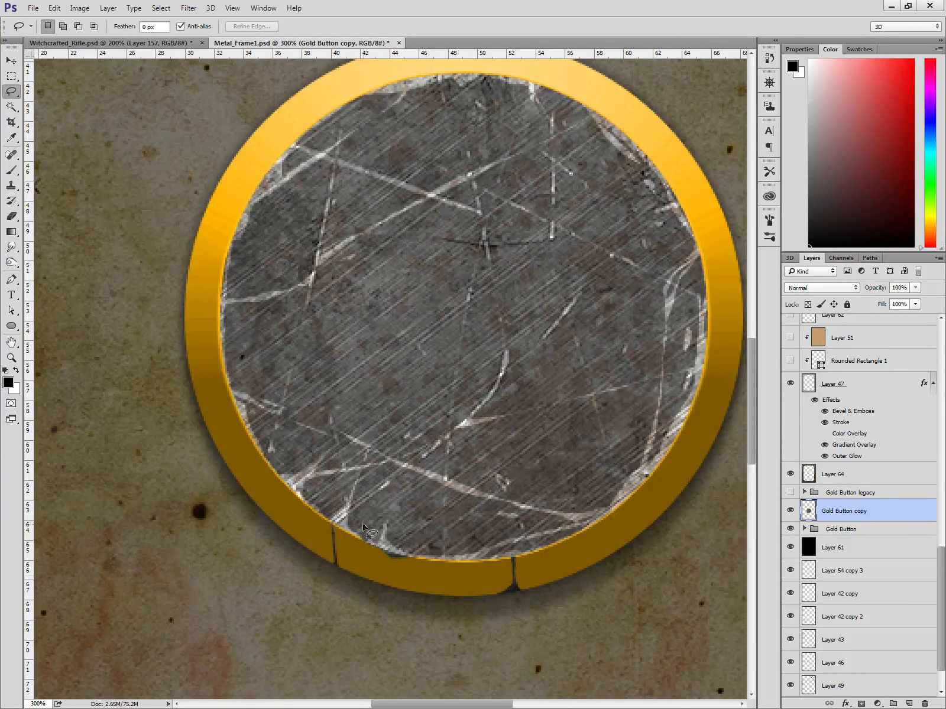
mouse_move(281, 484)
mouse_down()
mouse_move(266, 474)
mouse_move(277, 462)
mouse_up()
key(Delete)
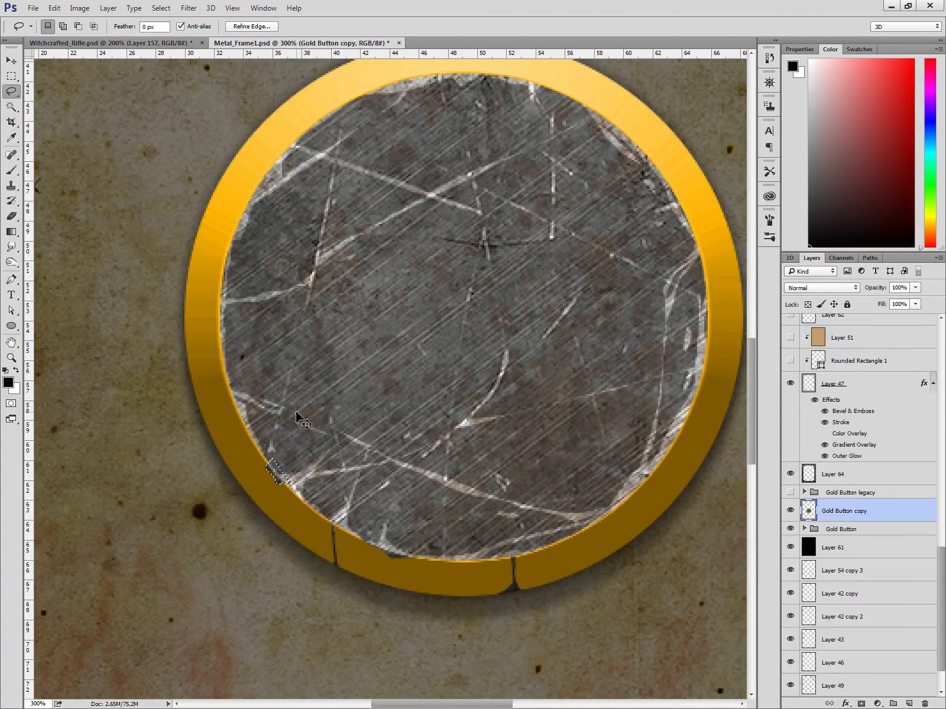
key(ctrl+d)
Chip the rim's lower-right inner and outer edges with lassoed deletions and cut a narrow crack across that section.
mouse_move(624, 523)
mouse_down()
mouse_move(609, 528)
mouse_move(636, 502)
mouse_move(628, 486)
mouse_up()
key(Delete)
key(ctrl+d)
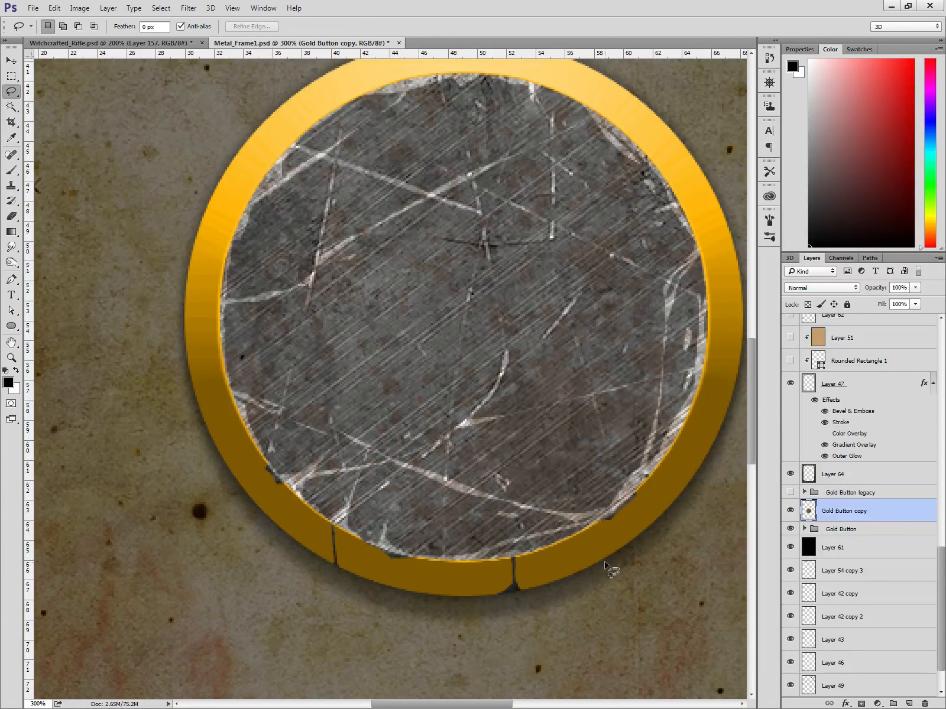
mouse_move(603, 561)
mouse_down()
mouse_move(661, 528)
mouse_move(691, 496)
mouse_move(691, 477)
mouse_up()
key(Delete)
key(ctrl+d)
mouse_move(604, 556)
mouse_down()
mouse_move(610, 563)
mouse_move(589, 570)
mouse_move(565, 548)
mouse_move(595, 554)
mouse_move(562, 545)
mouse_move(568, 537)
mouse_up()
key(Delete)
key(ctrl+d)
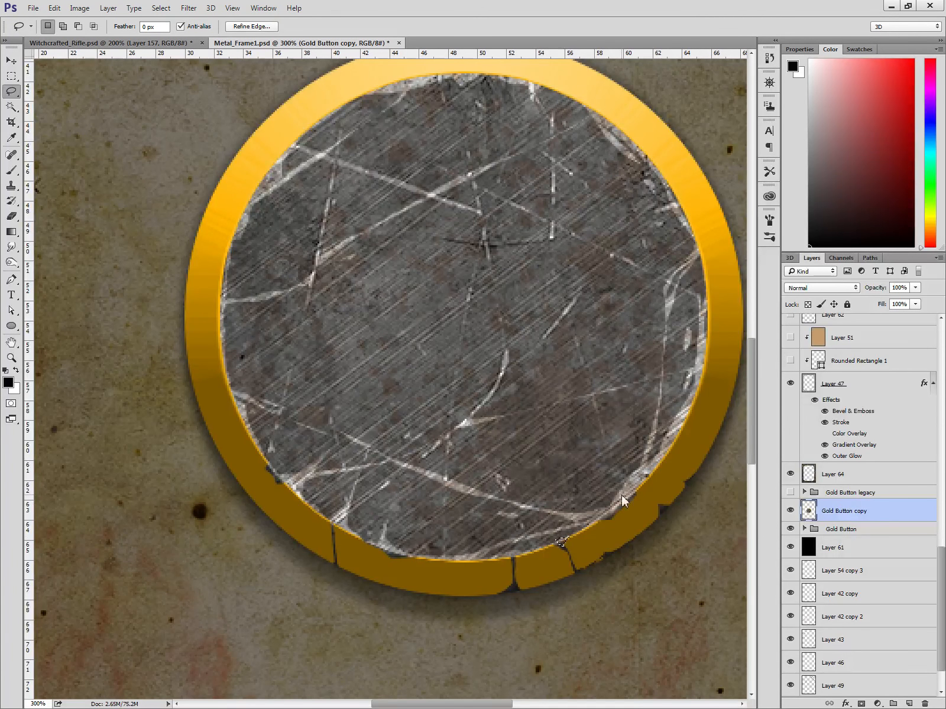
key(ctrl+d)
Lasso and delete a thin crack across the rim's bottom and small chips from its lower-left edges.
scroll(623, 578, up, 3)
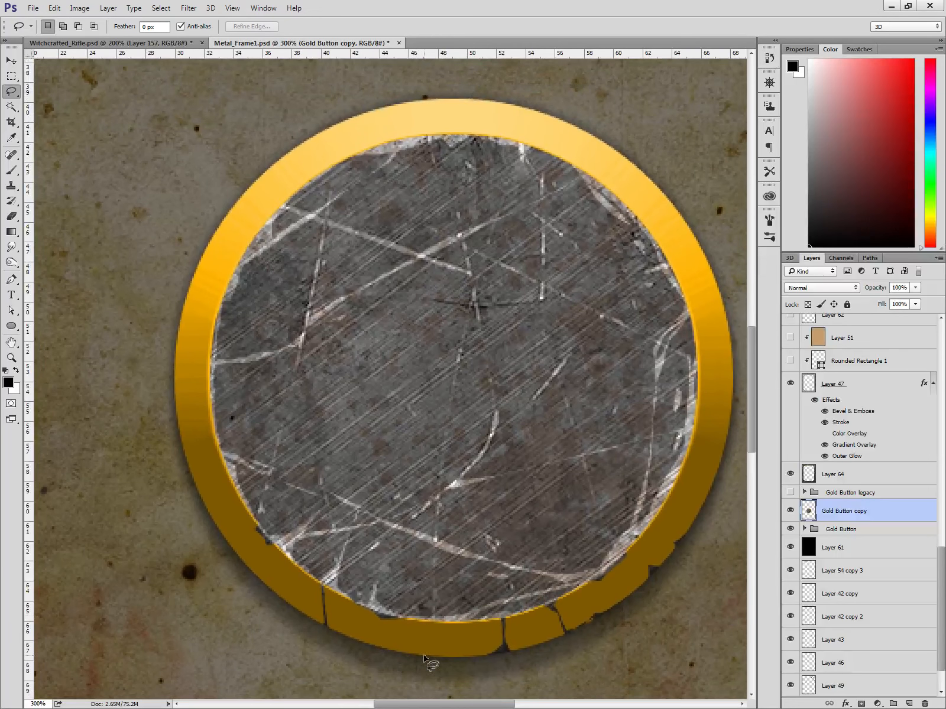
drag(427, 662, 431, 618)
key(Delete)
key(ctrl+d)
drag(256, 567, 253, 564)
key(Delete)
key(ctrl+d)
drag(192, 476, 187, 458)
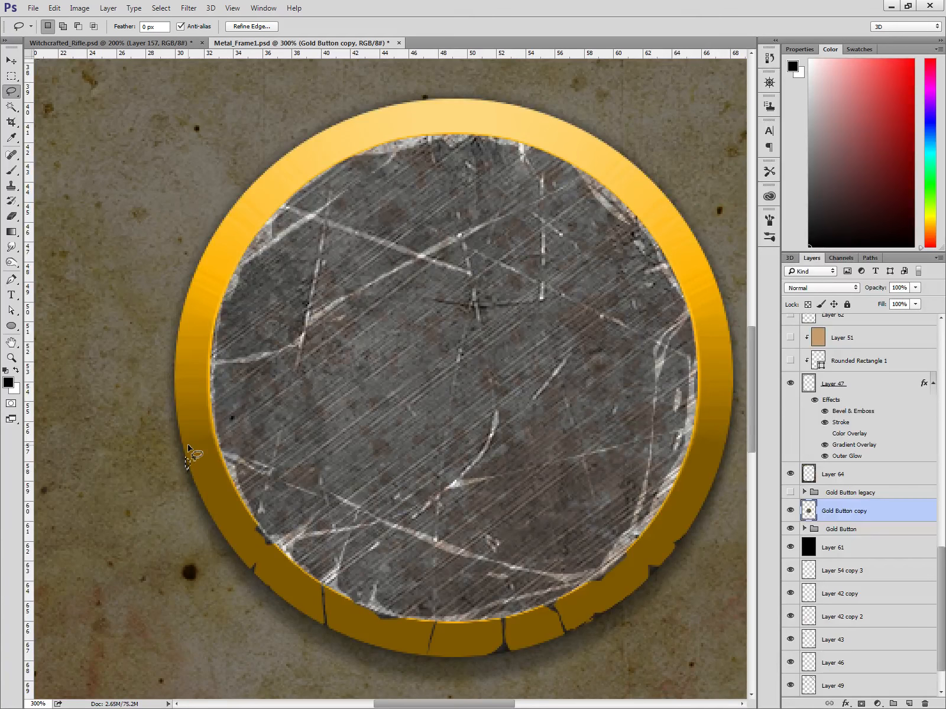
key(Delete)
key(ctrl+d)
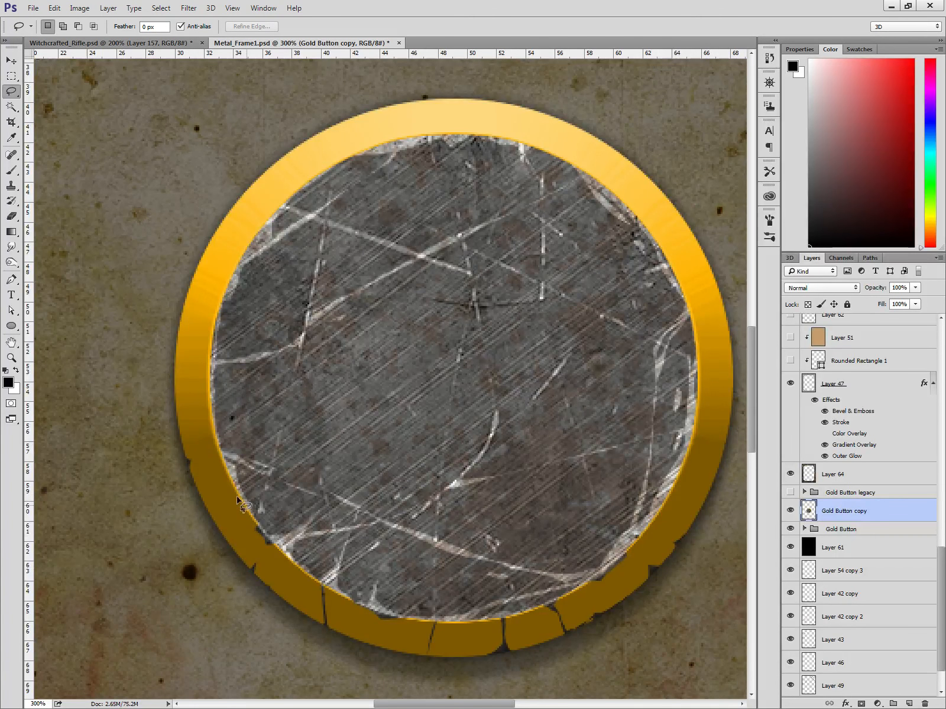
mouse_move(237, 498)
mouse_down()
mouse_move(227, 468)
mouse_move(235, 466)
mouse_up()
key(Delete)
key(ctrl+d)
Cut lassoed cracks across the rim's lower-right and upper-right sections and small chips from its upper inner edge.
scroll(591, 577, right, 5)
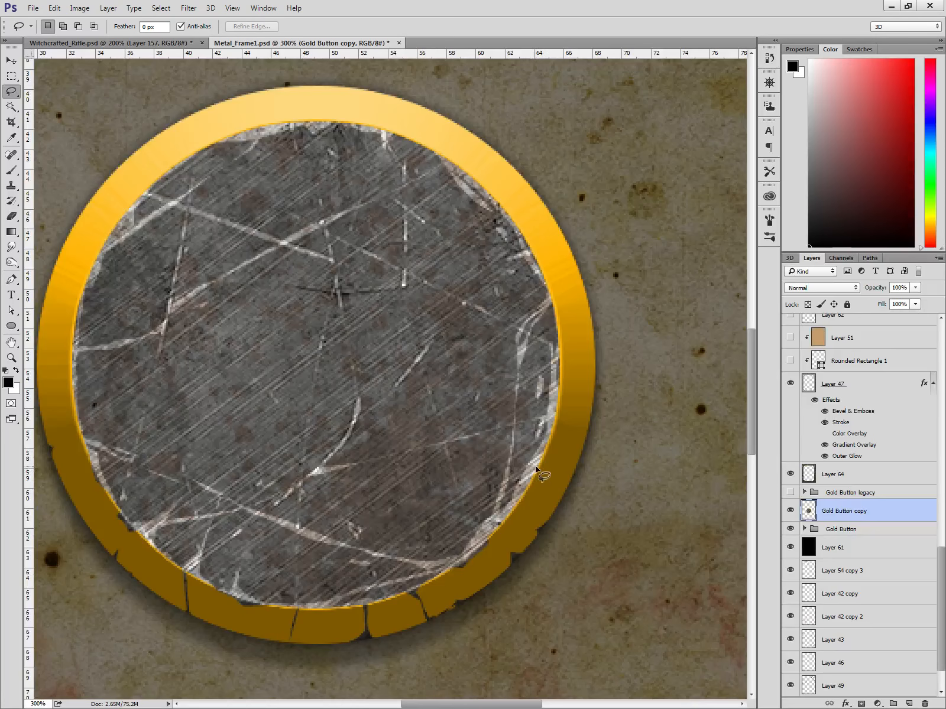
mouse_move(537, 470)
mouse_down()
mouse_move(585, 431)
mouse_move(535, 467)
mouse_up()
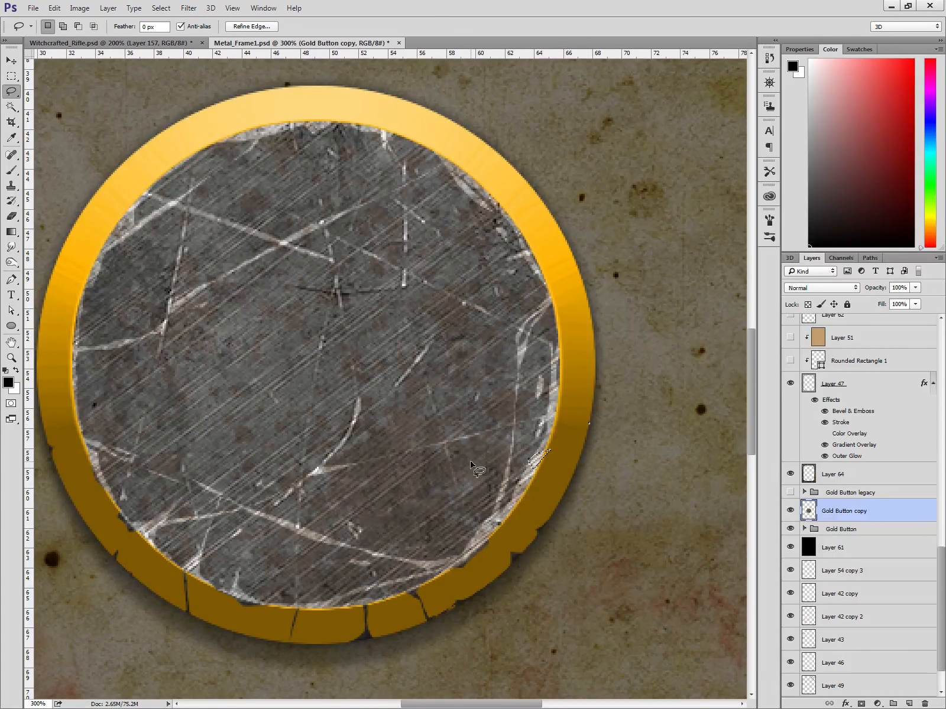
drag(577, 228, 508, 337)
key(ctrl+x)
mouse_move(570, 243)
mouse_down()
mouse_move(554, 218)
mouse_move(563, 227)
mouse_move(518, 219)
mouse_up()
key(ctrl+x)
mouse_move(410, 143)
mouse_down()
mouse_move(388, 131)
mouse_move(406, 134)
mouse_up()
key(ctrl+x)
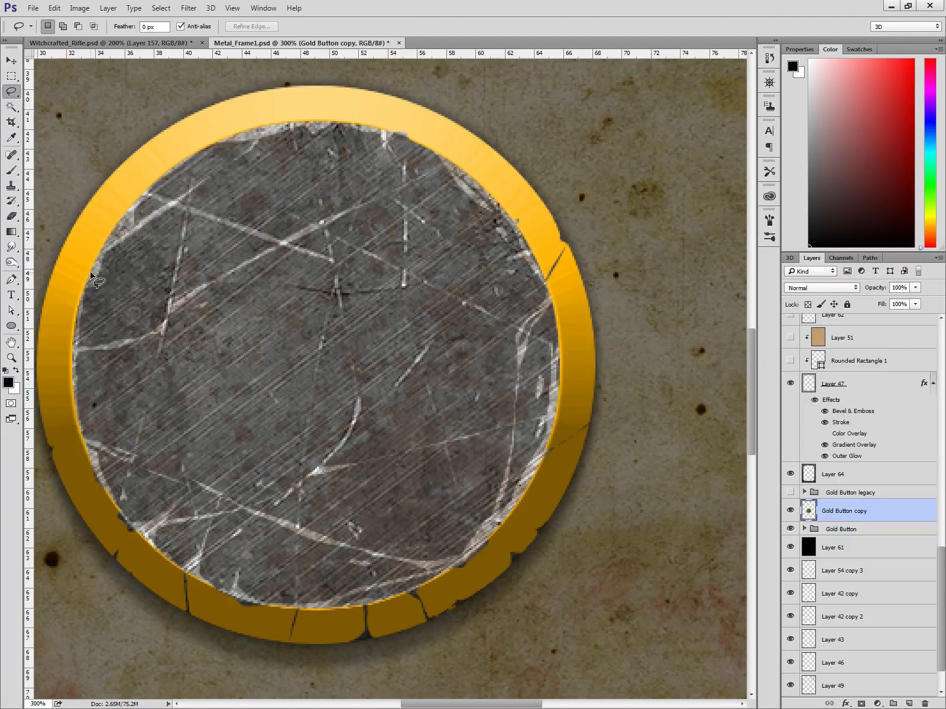
Cut a small chip from the rim's left inner edge and thin cracks across its left and lower-left sections.
mouse_move(96, 274)
mouse_down()
mouse_move(82, 324)
mouse_move(93, 277)
mouse_up()
key(ctrl+x)
mouse_move(101, 407)
mouse_down()
mouse_move(320, 387)
mouse_move(280, 384)
mouse_move(300, 354)
mouse_up()
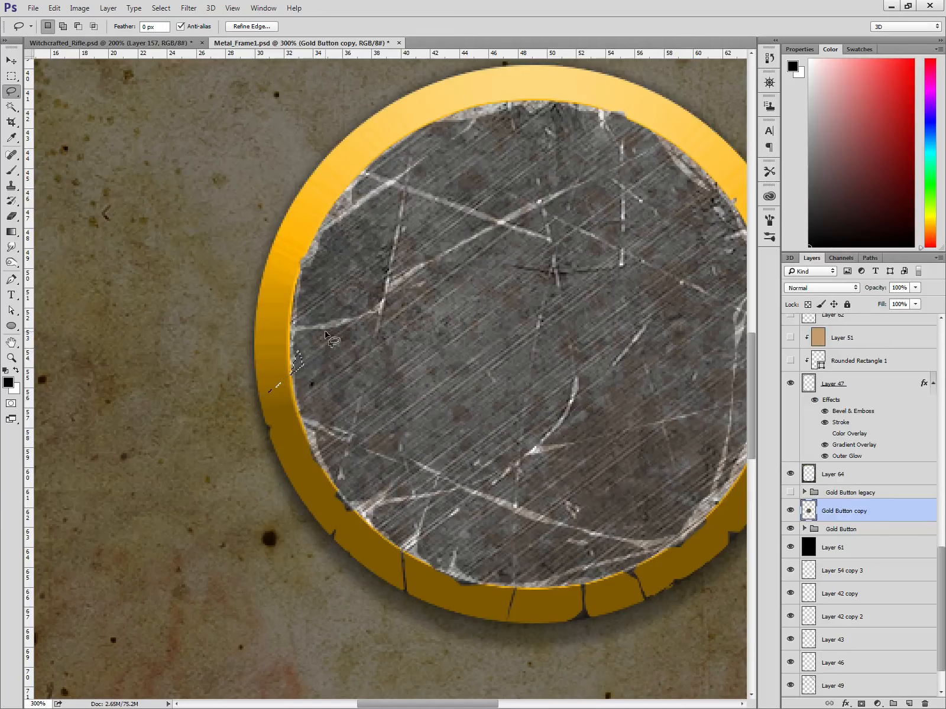
key(ctrl+x)
drag(326, 403, 290, 507)
key(ctrl+x)
Cut lassoed slivers from the rim's bottom inner edge and around the thin bottom crack to widen it.
drag(623, 643, 537, 579)
drag(421, 523, 459, 517)
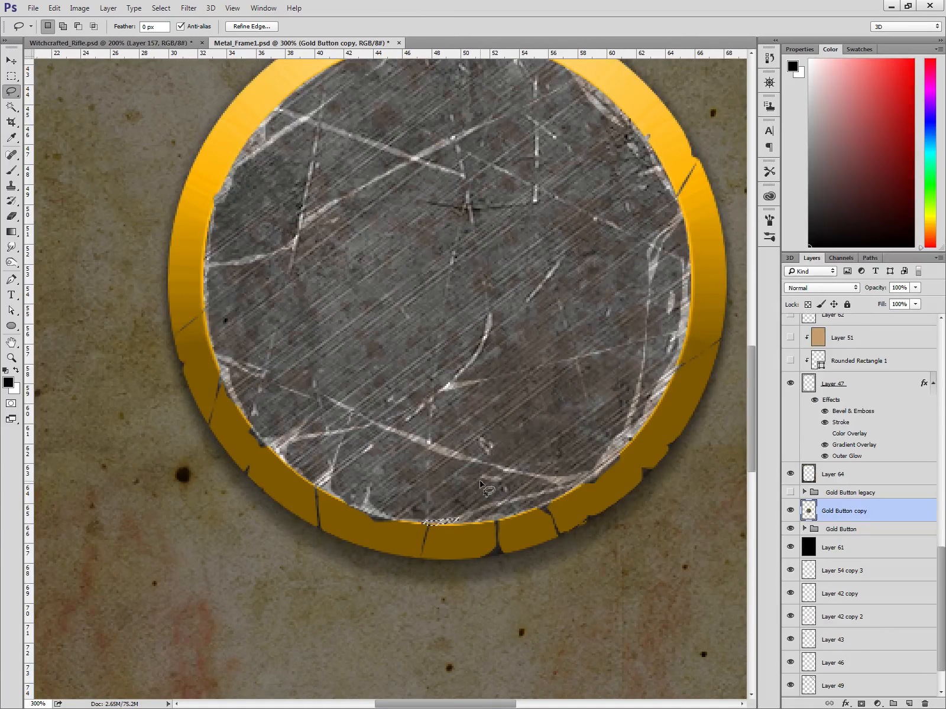
key(ctrl+x)
drag(595, 575, 556, 627)
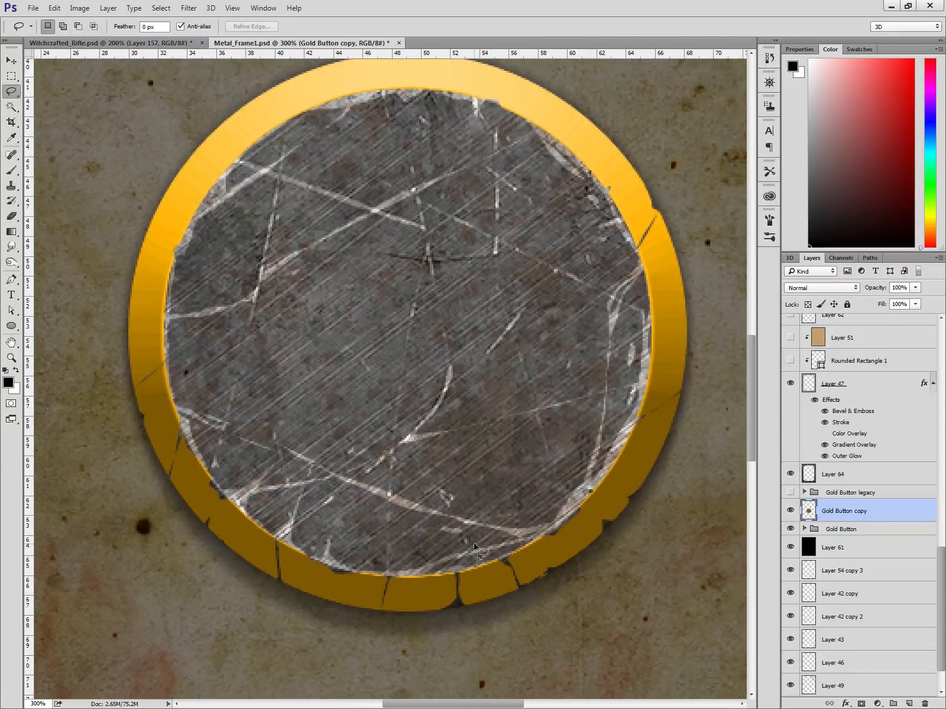
mouse_move(377, 604)
mouse_down()
mouse_move(305, 596)
mouse_move(327, 606)
mouse_move(391, 605)
mouse_up()
key(ctrl+x)
Check the button against the whole card frame, and extend the lower-left rim notch into a full crack.
key(ctrl+minus)
key(ctrl+minus)
key(ctrl+minus)
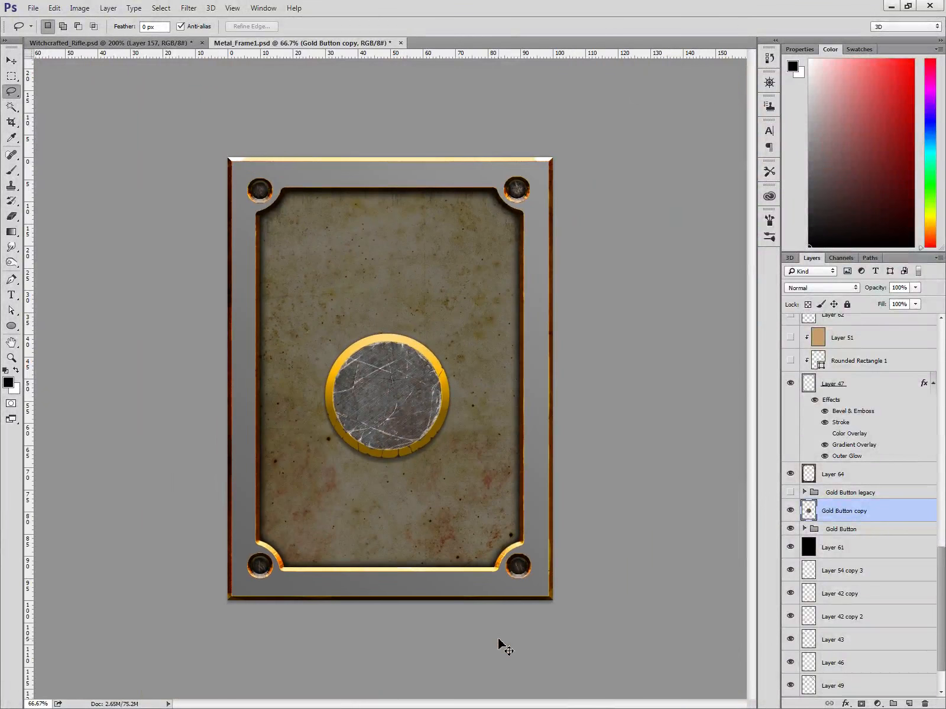
key(ctrl+plus)
key(ctrl+plus)
key(ctrl+plus)
drag(464, 490, 560, 379)
mouse_move(289, 507)
mouse_down()
mouse_move(275, 538)
mouse_move(265, 533)
mouse_move(291, 492)
mouse_up()
key(Delete)
key(ctrl+d)
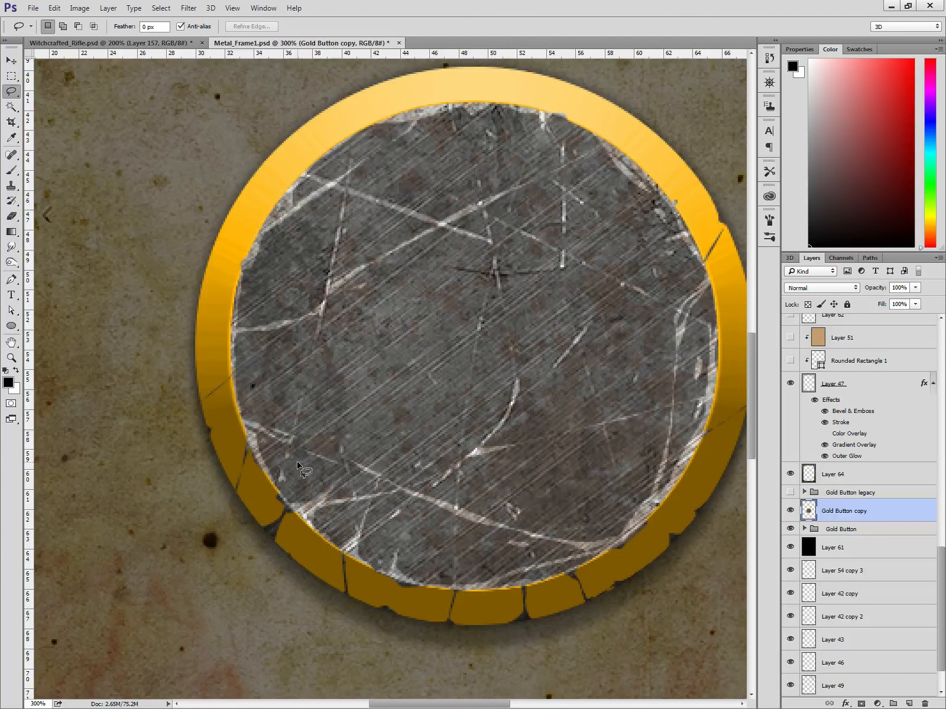
Try to cut a wide lassoed crack and a sliver below it across the rim's right side.
scroll(651, 473, right, 5)
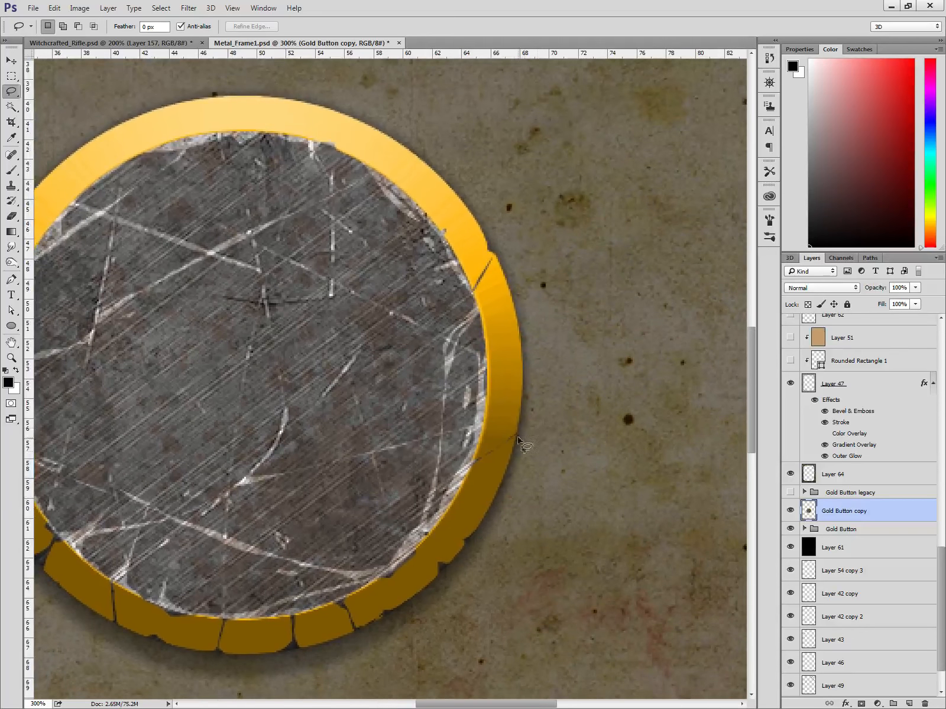
mouse_move(484, 403)
mouse_down()
mouse_move(528, 363)
mouse_move(494, 365)
mouse_up()
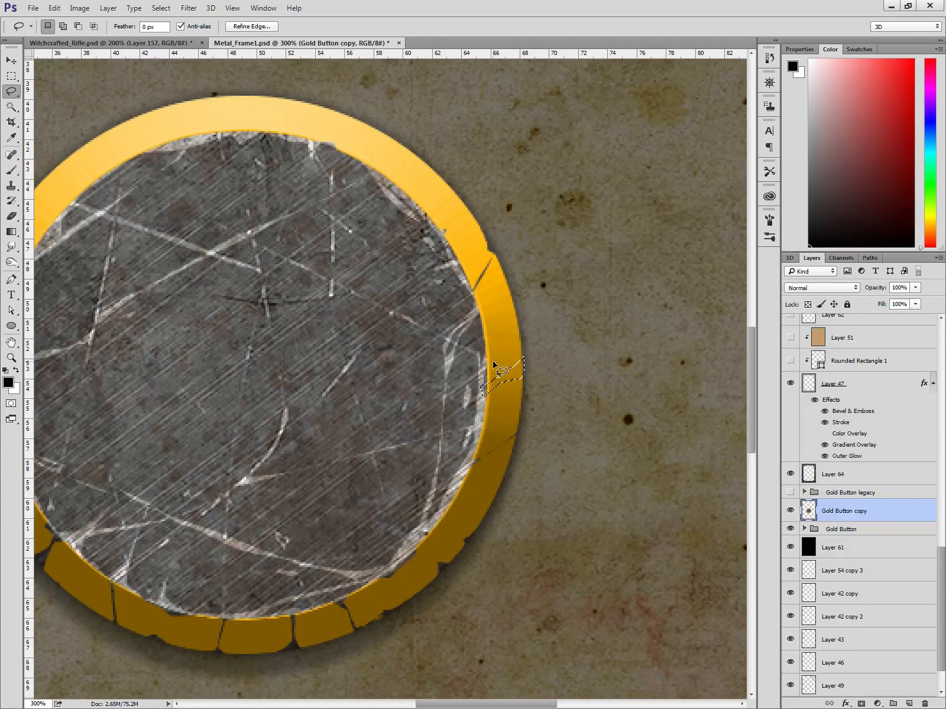
key(Delete)
key(ctrl+d)
mouse_move(528, 403)
mouse_down()
mouse_move(519, 415)
mouse_move(545, 416)
mouse_up()
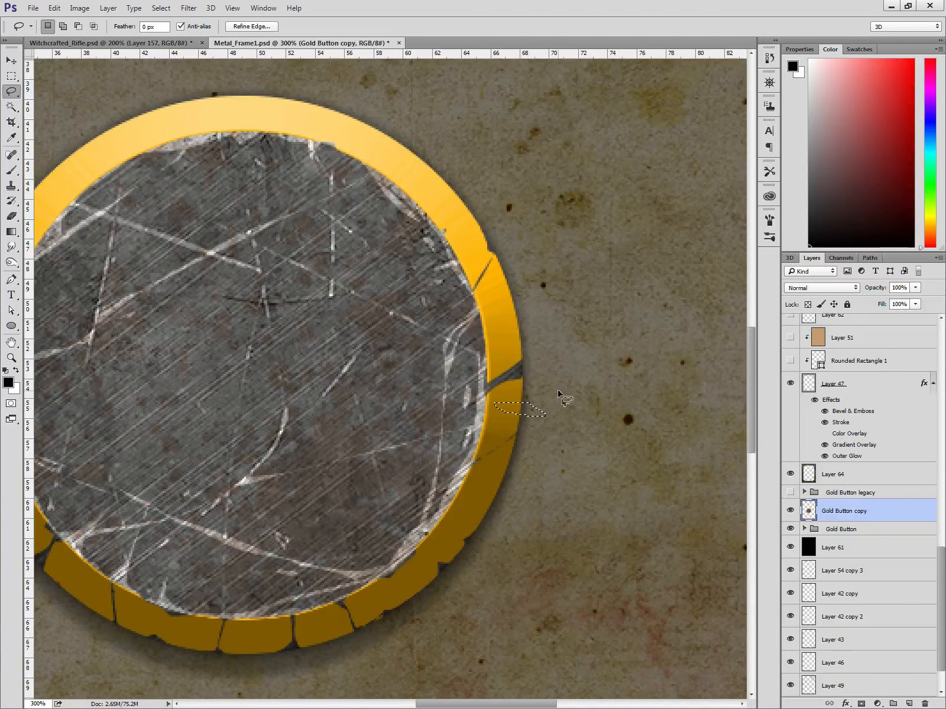
key(Delete)
key(ctrl+d)
Check the rim's right side against the whole card frame and undo the last crack and sliver cuts.
key(ctrl+minus)
key(ctrl+minus)
key(ctrl+minus)
key(ctrl+plus)
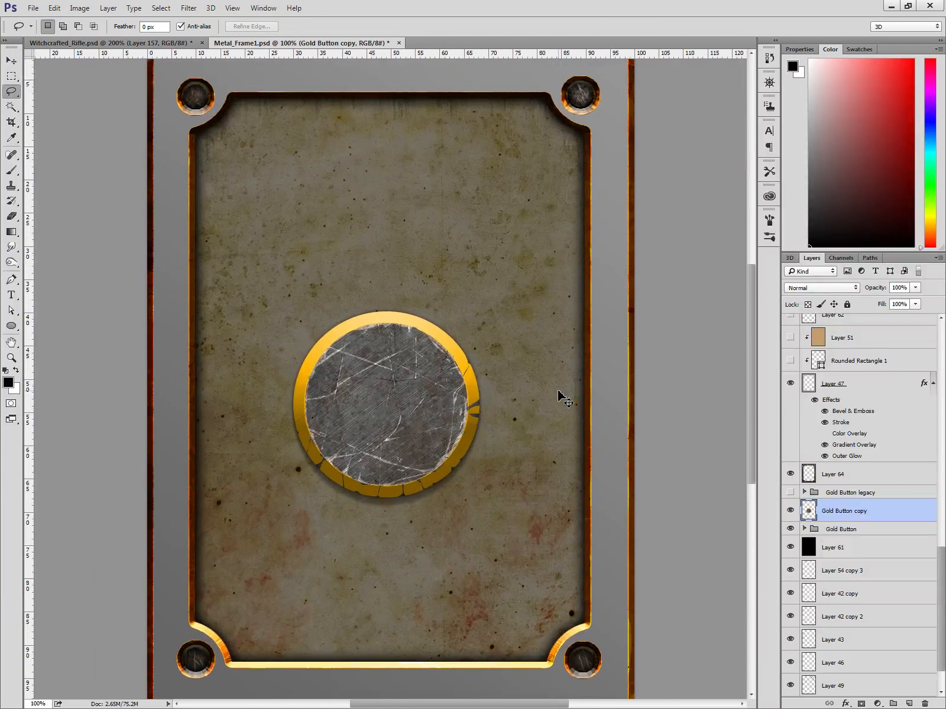
key(ctrl+plus)
key(ctrl+alt+z)
key(ctrl+alt+z)
key(ctrl+alt+z)
key(ctrl+alt+z)
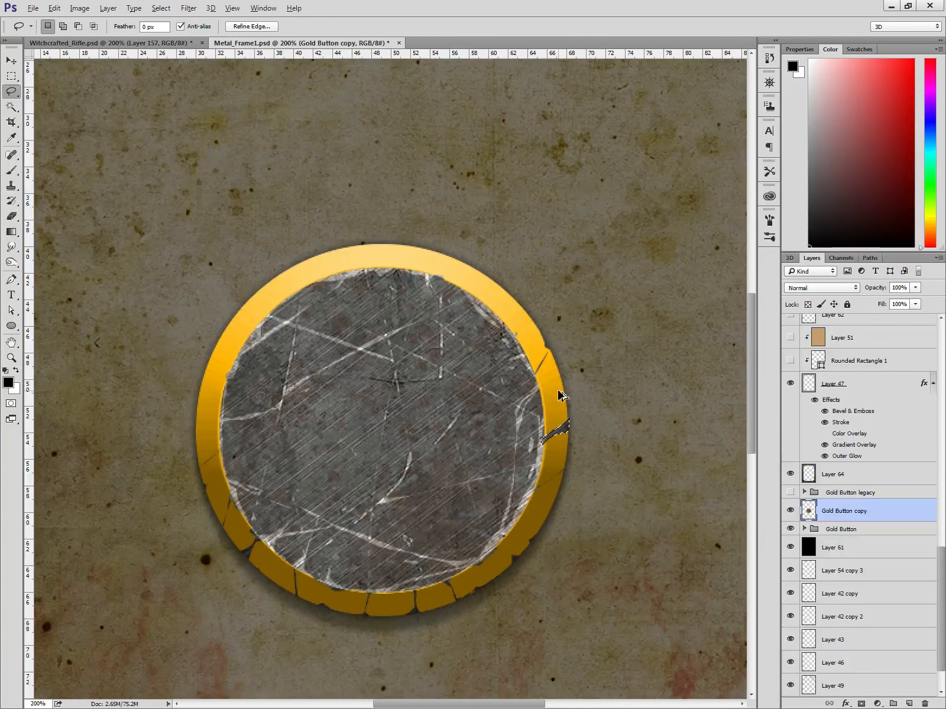
key(ctrl+alt+z)
key(ctrl+alt+z)
Cut lassoed chips from the rim's right and left inner edges, and widen the thin crack across its lower-left side.
mouse_move(553, 441)
mouse_down()
mouse_move(530, 462)
mouse_move(547, 434)
mouse_up()
key(Delete)
key(ctrl+d)
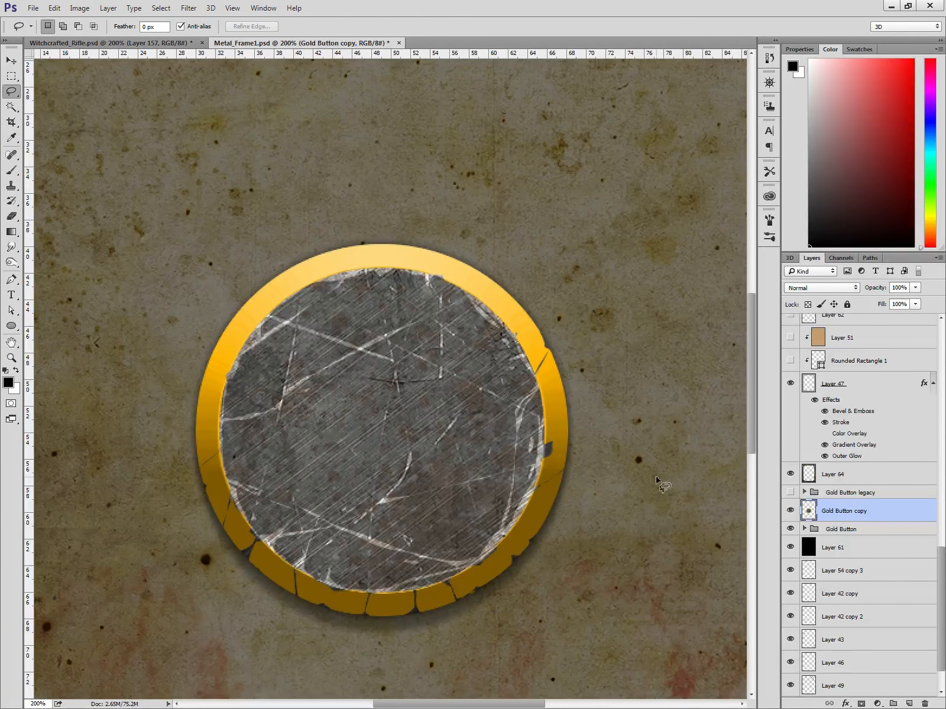
mouse_move(223, 452)
mouse_down()
mouse_move(226, 432)
mouse_move(224, 452)
mouse_move(198, 475)
mouse_move(228, 444)
mouse_up()
key(Delete)
key(ctrl+d)
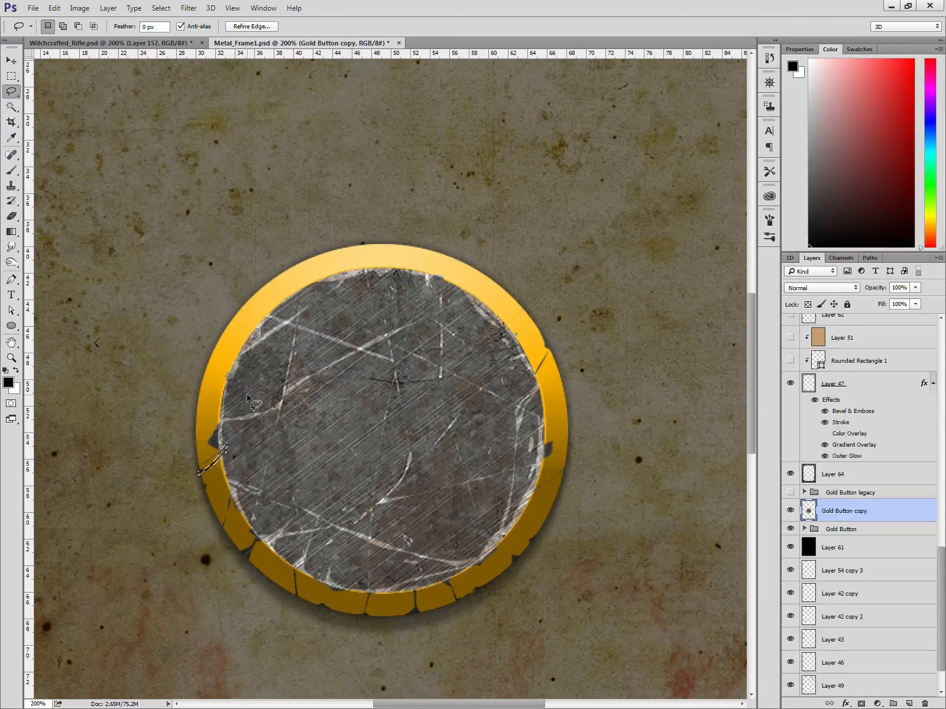
key(Delete)
key(ctrl+d)
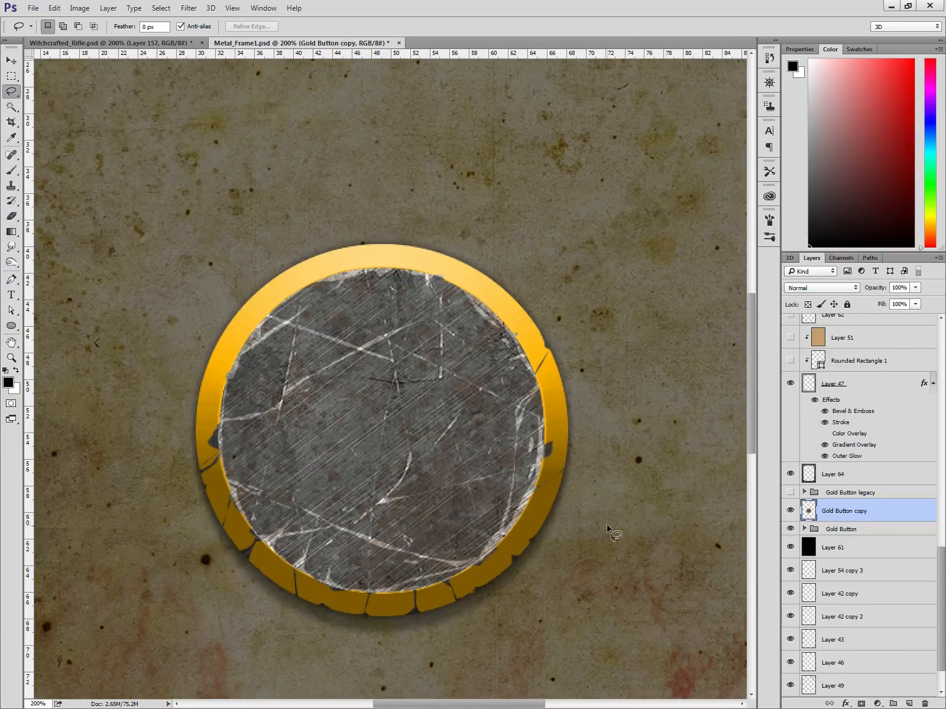
Add a new layer above the Gold Button copy layer and set its opacity to 50%.
drag(535, 554, 558, 482)
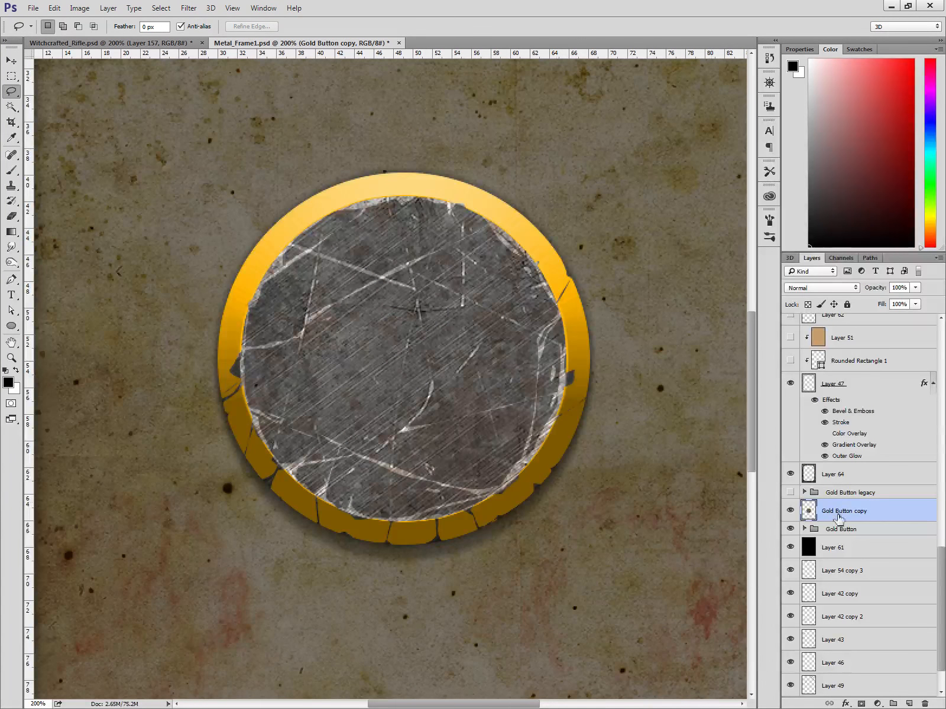
click(909, 704)
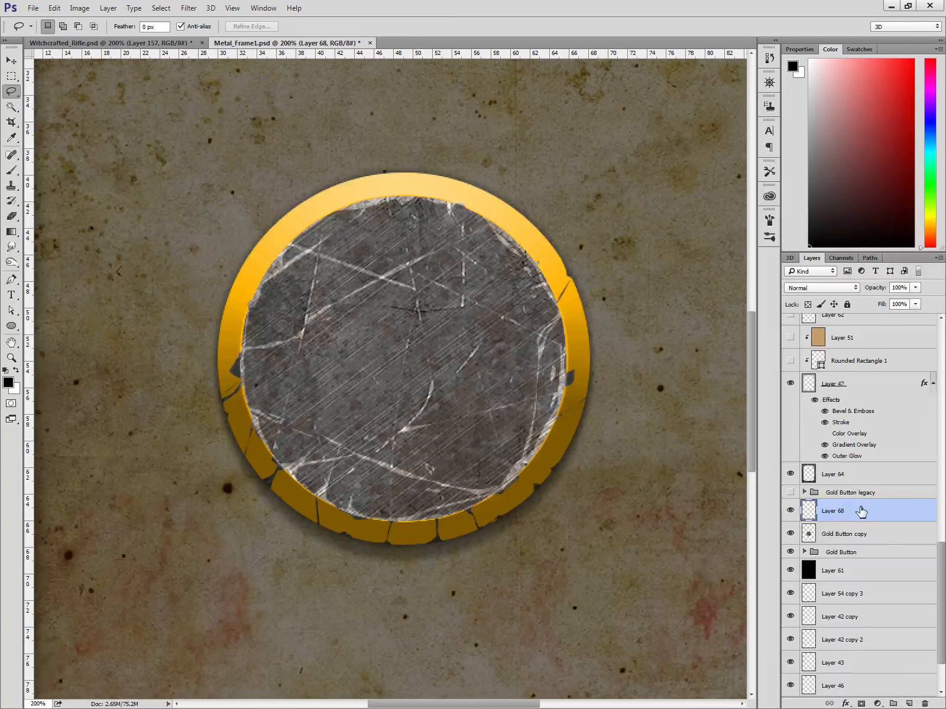
click(817, 289)
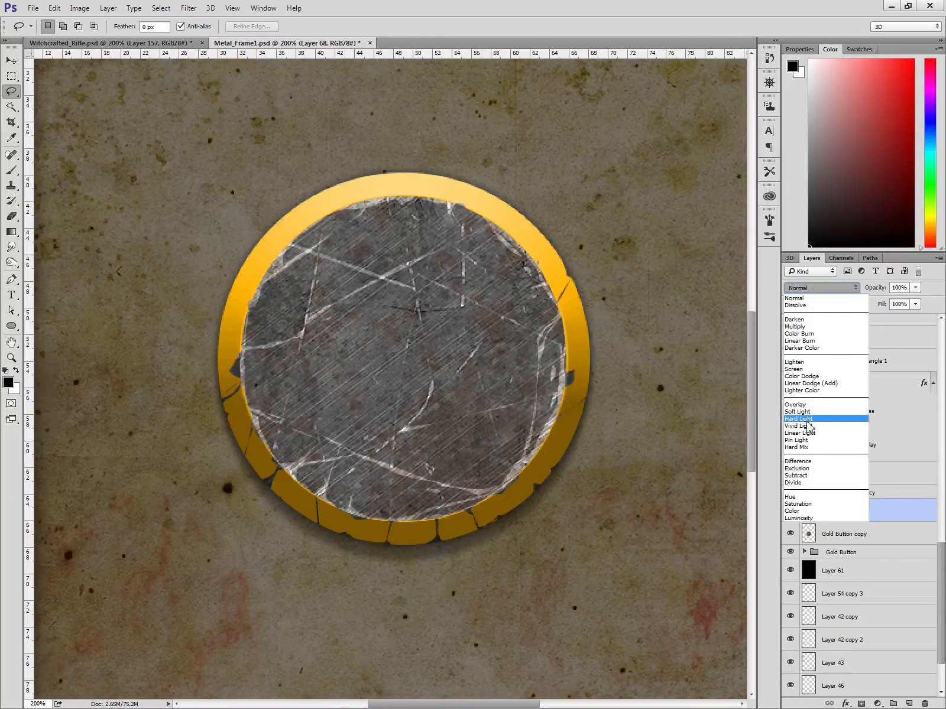
click(919, 288)
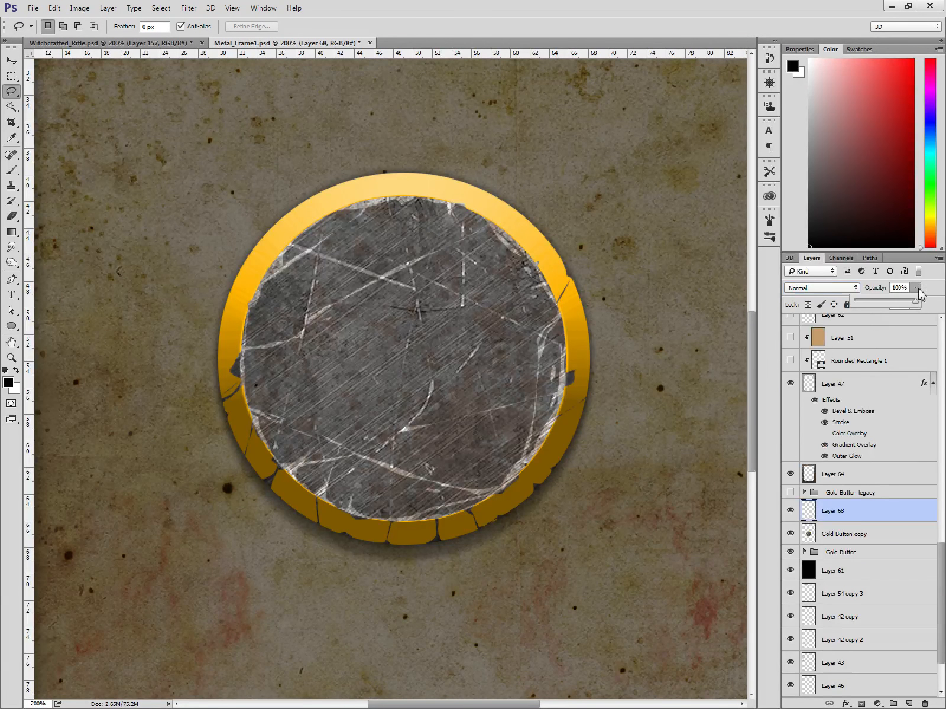
drag(914, 303, 885, 303)
click(900, 287)
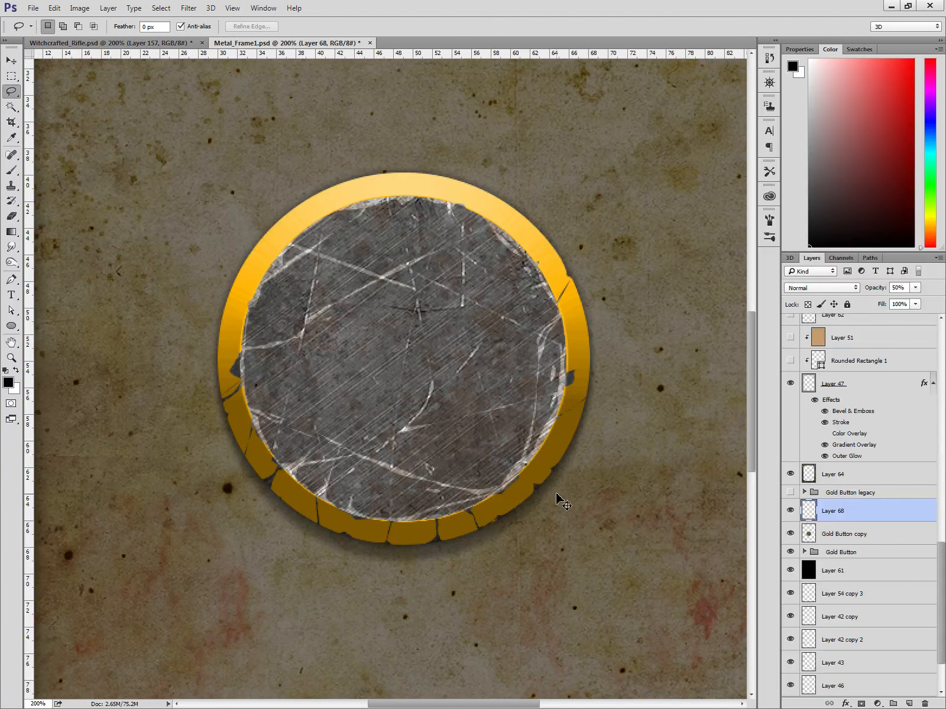
Lasso the lower facet of the chip in the rim's left inner edge and fill it with white as a highlight.
key(ctrl+plus)
key(ctrl+plus)
drag(426, 615, 613, 534)
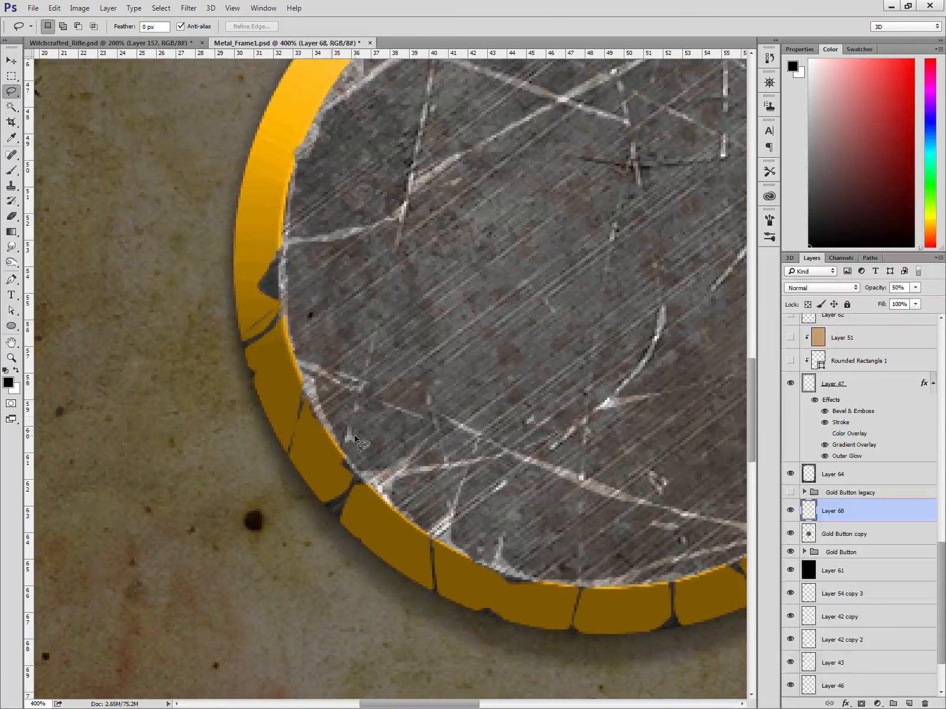
key(x)
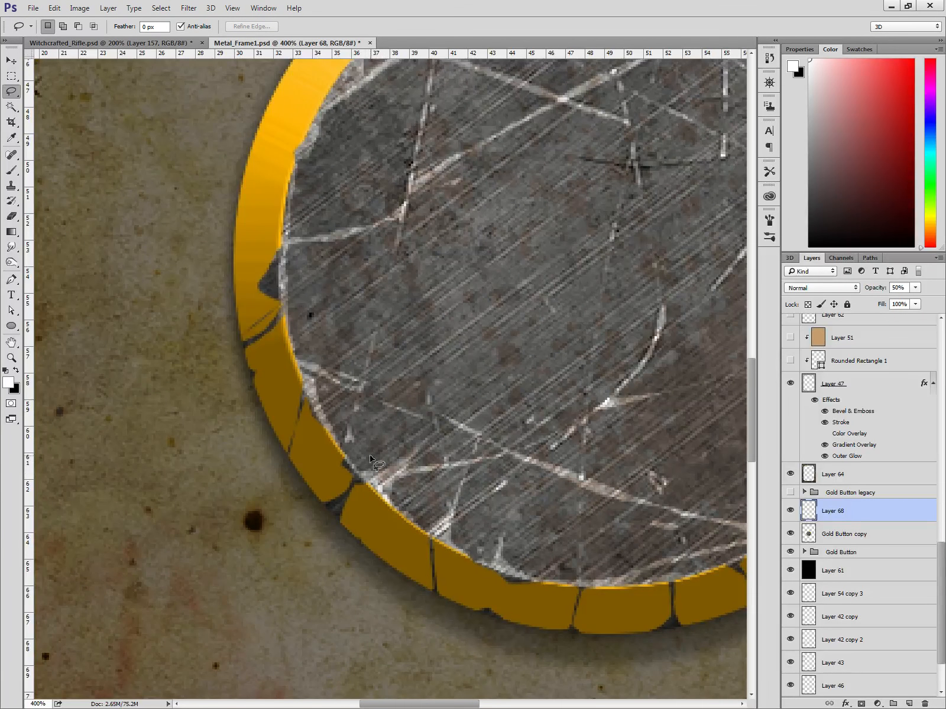
drag(394, 389, 463, 519)
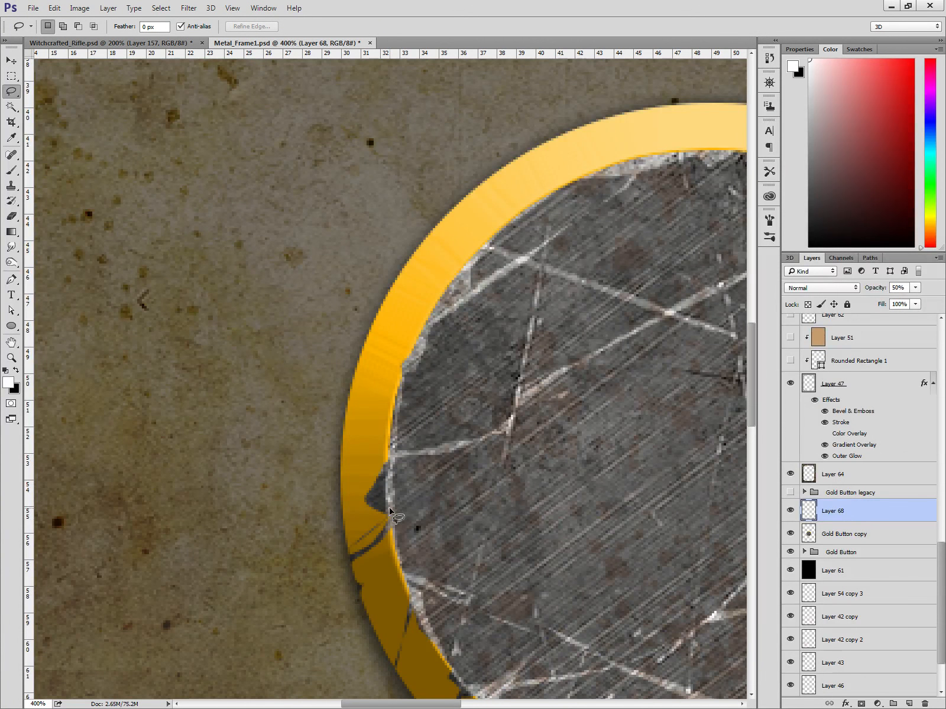
drag(425, 515, 282, 457)
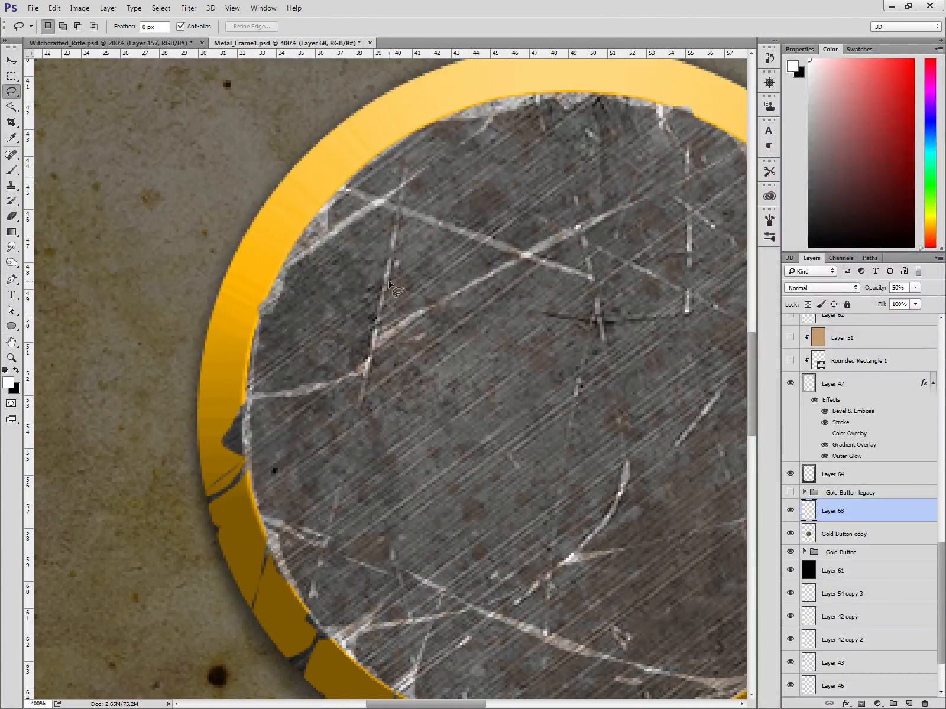
click(223, 439)
click(244, 439)
click(262, 456)
click(223, 438)
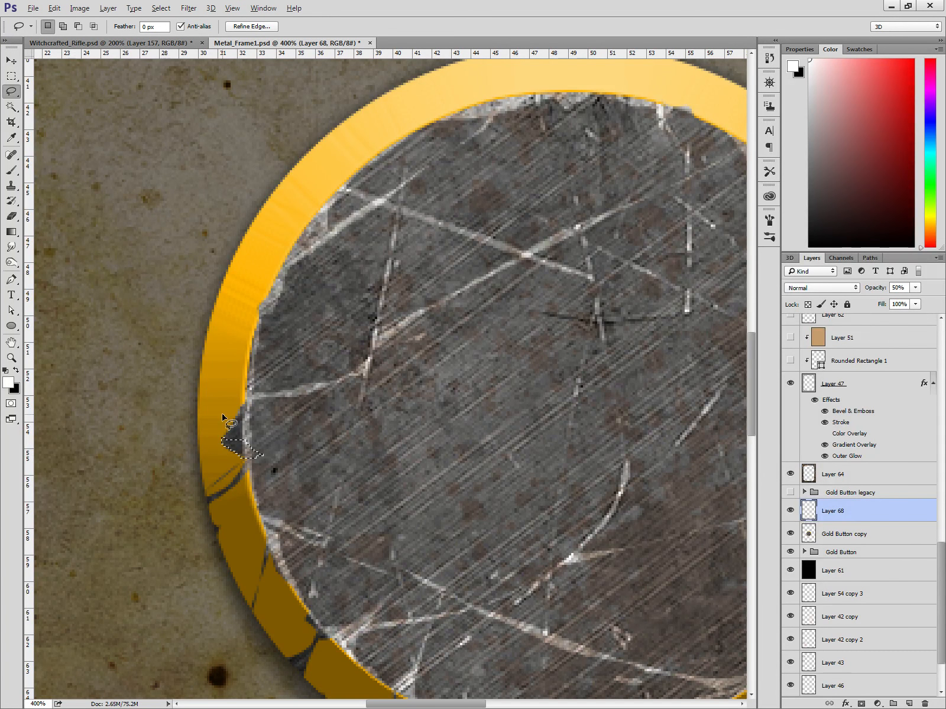
key(Delete)
key(ctrl+d)
Lasso the upper facet of the left rim chip and fill it with black as a shadow.
key(x)
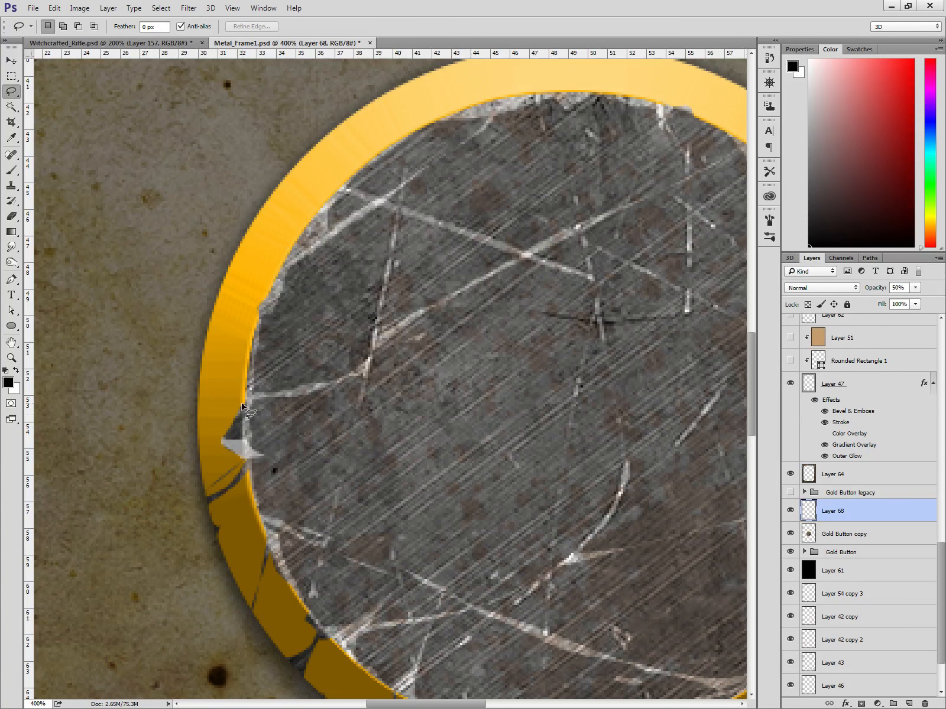
double_click(262, 450)
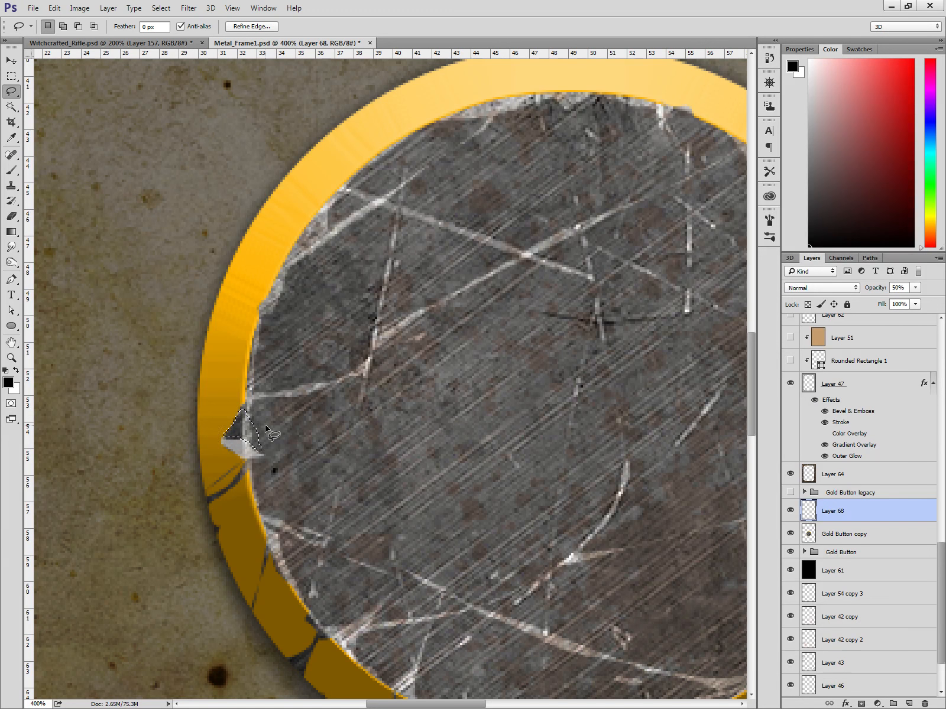
key(ctrl+d)
key(alt+BackSpace)
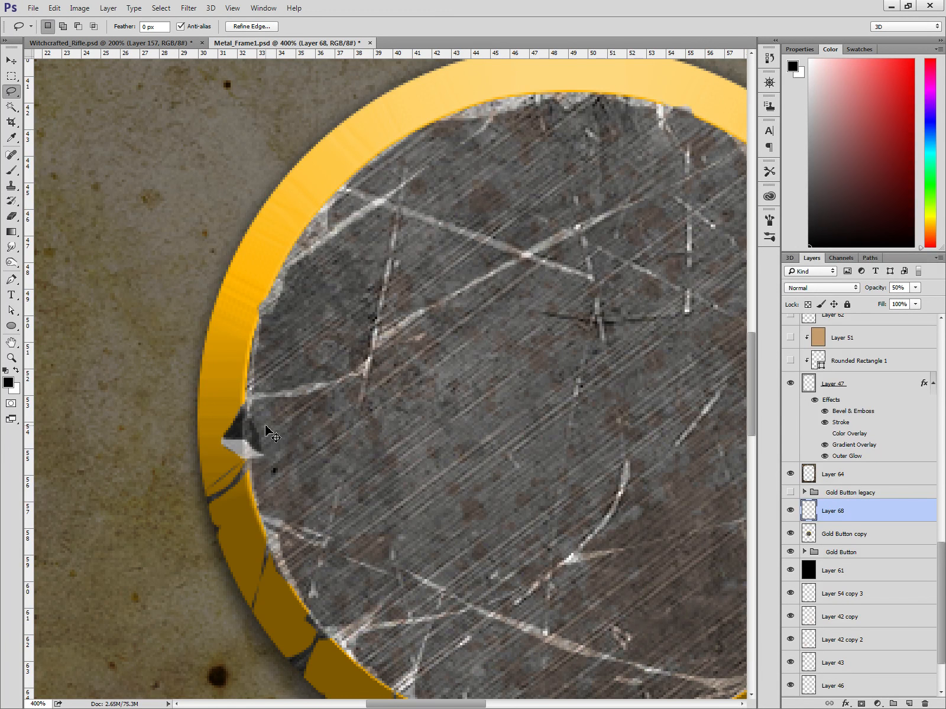
key(ctrl+d)
Examine the shaded left rim chip up close and against the whole card frame.
key(ctrl+minus)
key(ctrl+minus)
key(ctrl+minus)
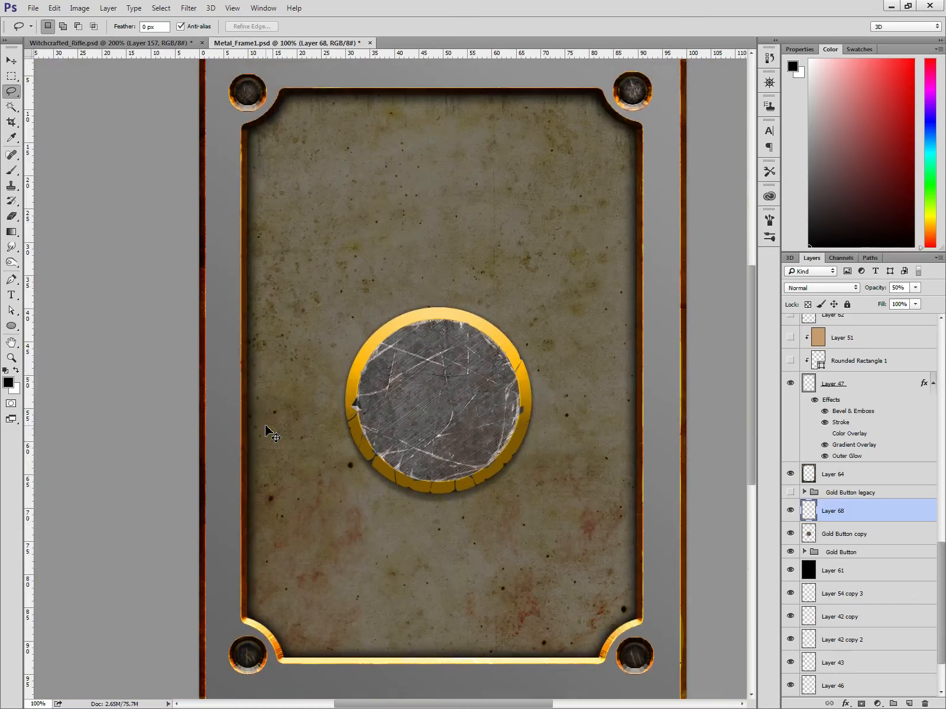
key(ctrl+minus)
key(ctrl+plus)
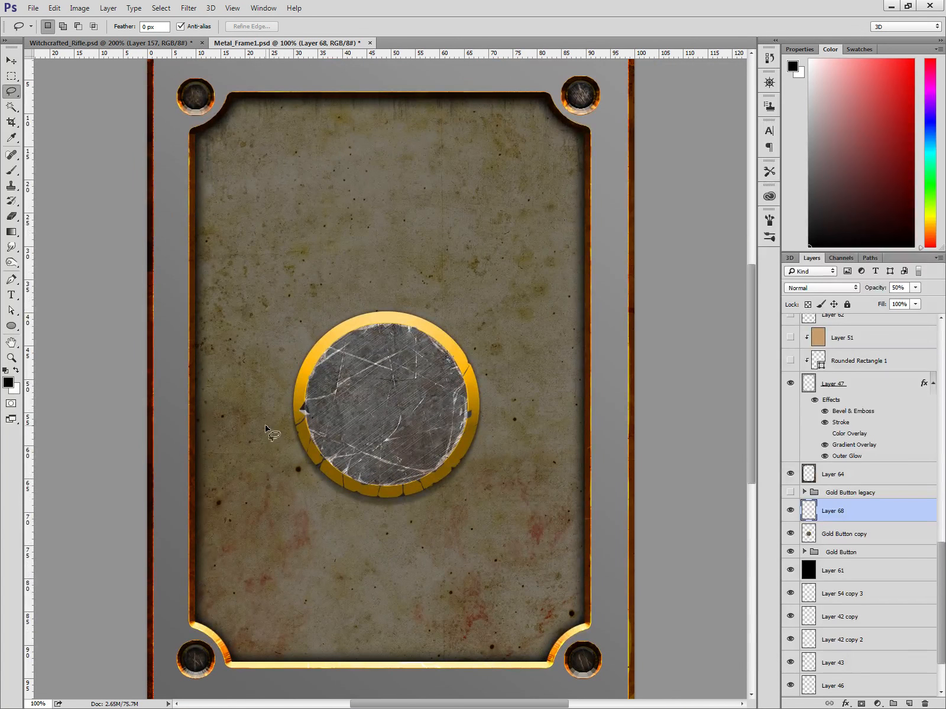
key(ctrl+plus)
key(ctrl+plus)
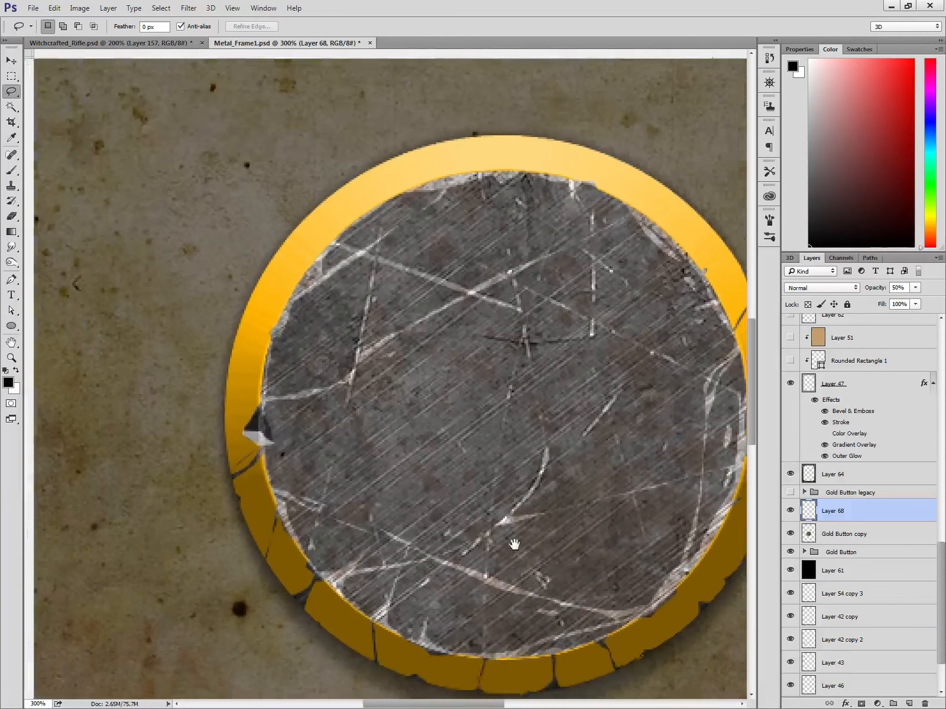
drag(481, 551, 517, 549)
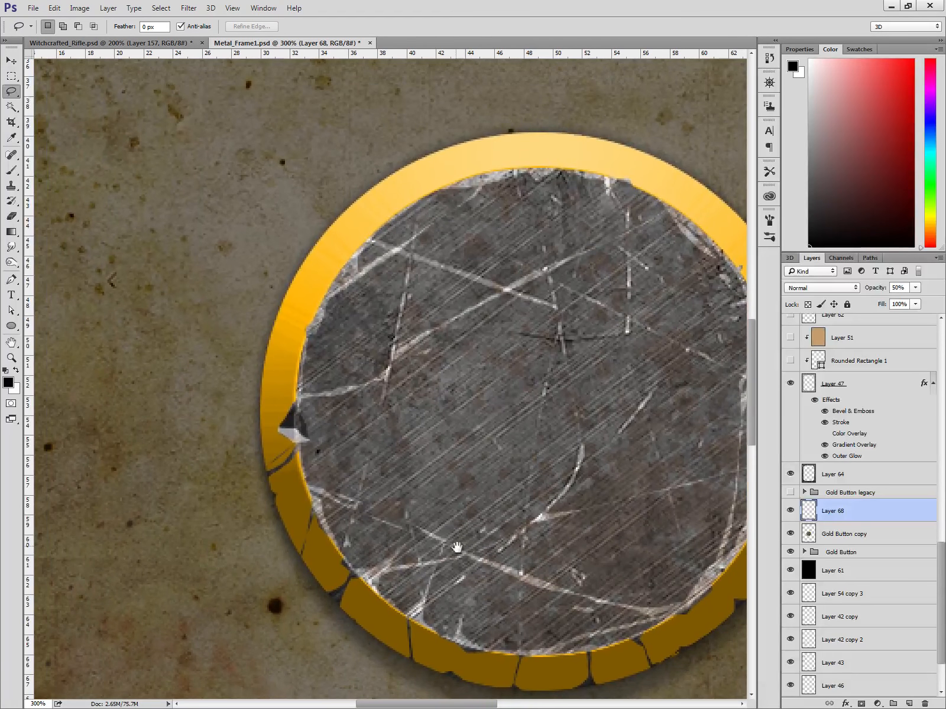
key(ctrl+minus)
key(ctrl+minus)
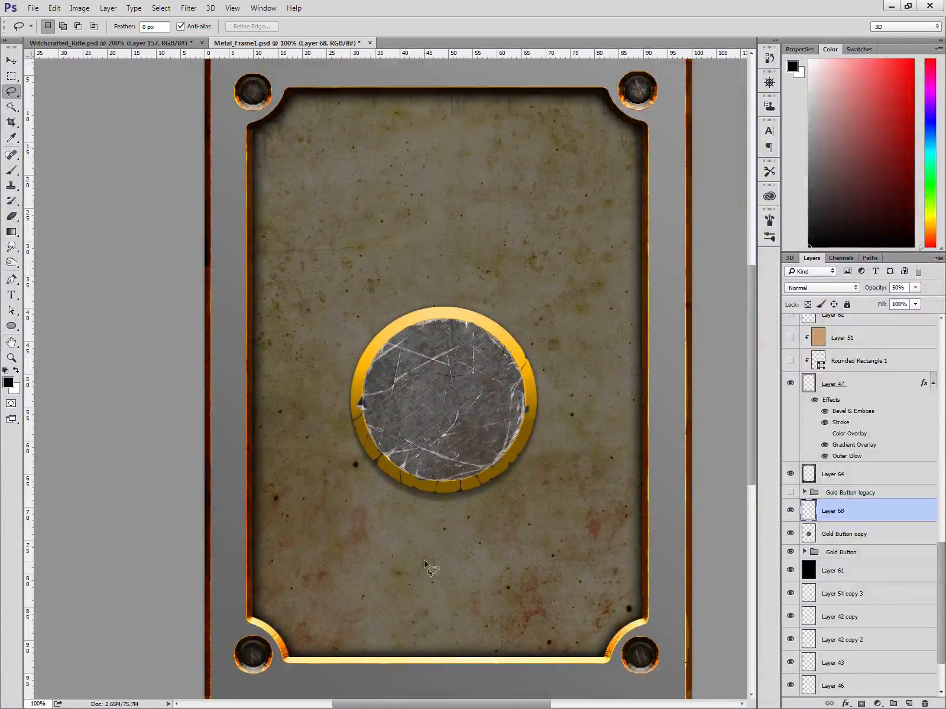
Set the shading layer's blend mode to Overlay.
click(853, 288)
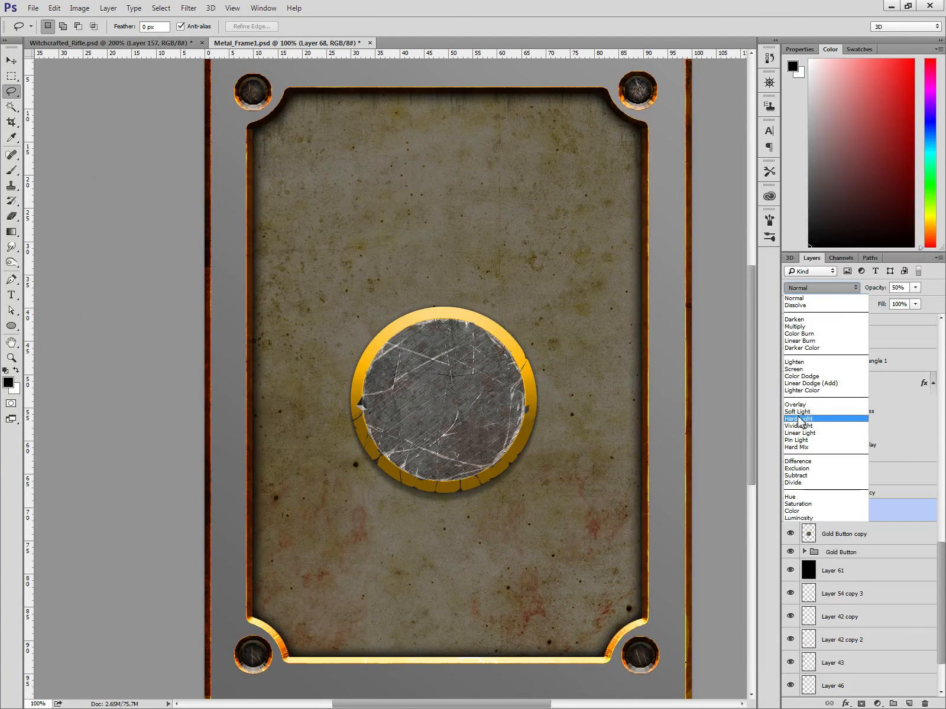
click(800, 403)
click(809, 289)
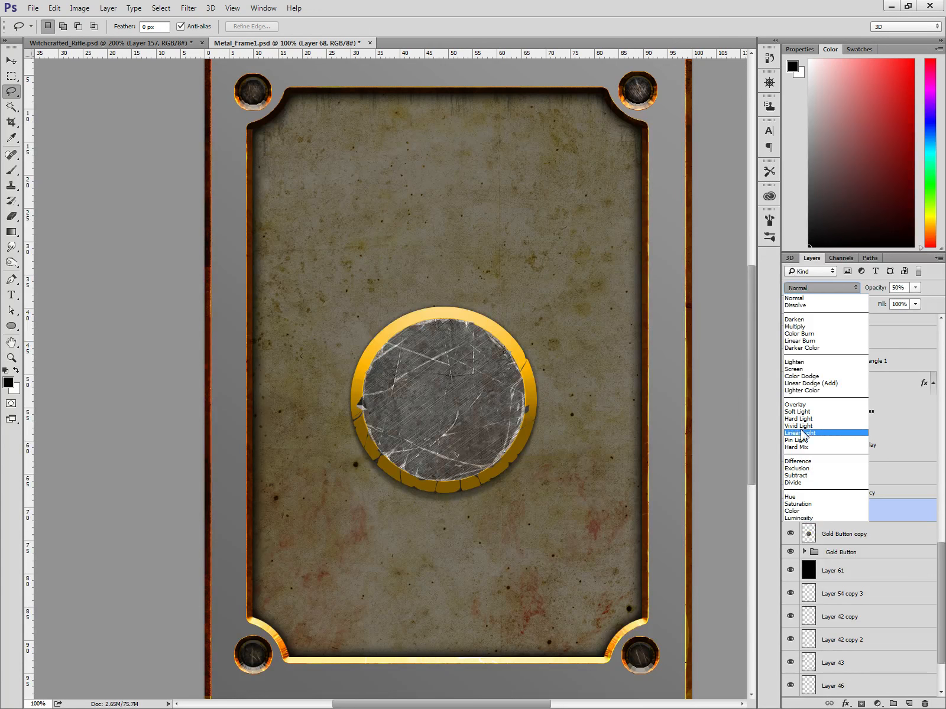
click(804, 412)
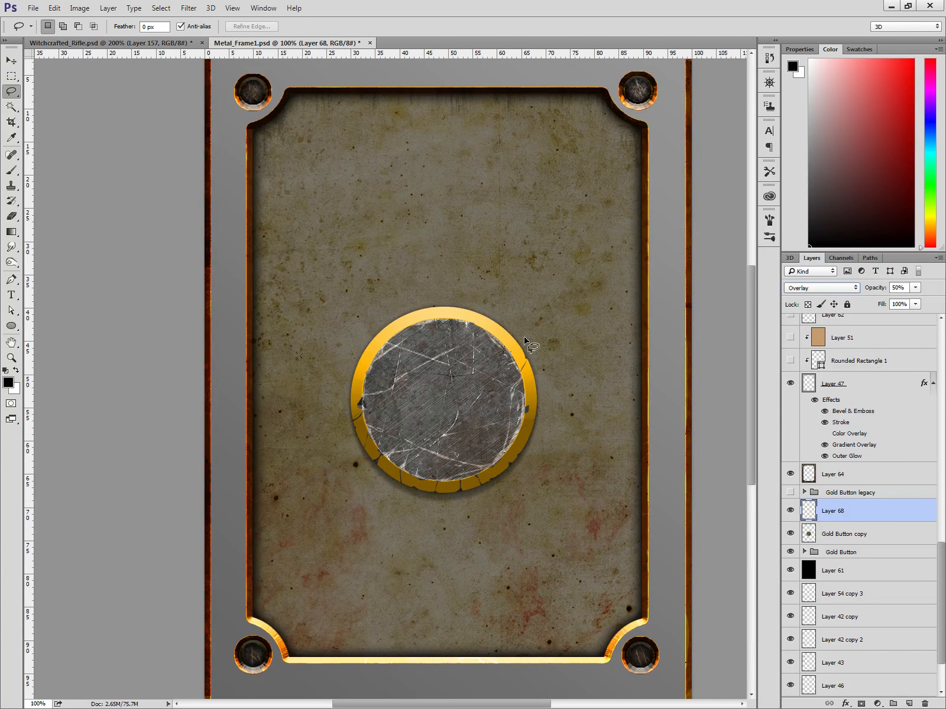
key(ctrl+plus)
key(ctrl+plus)
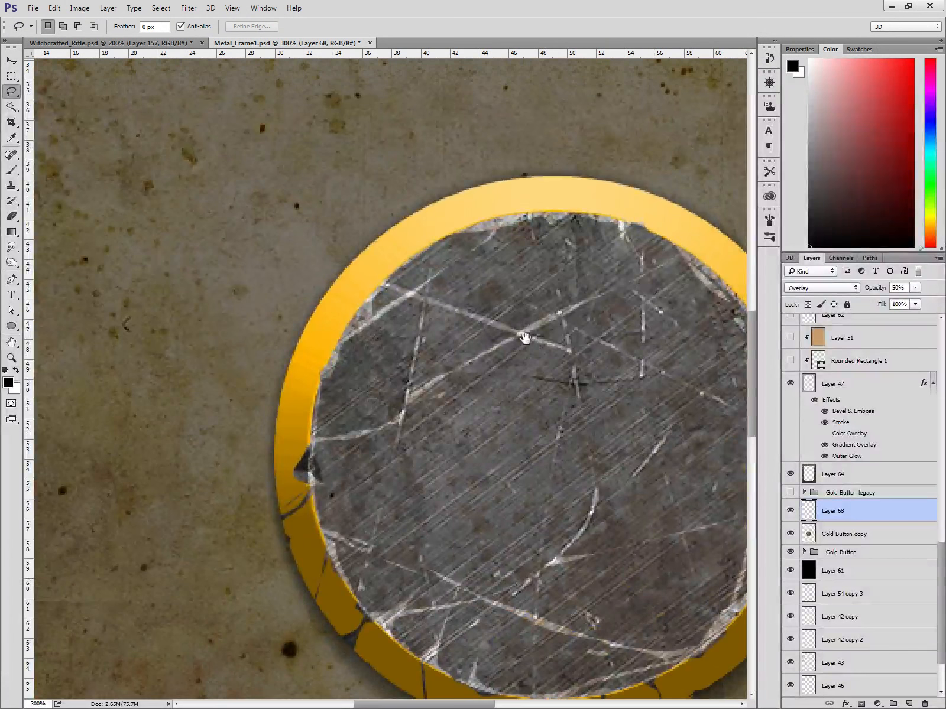
drag(562, 612, 463, 529)
key(x)
key(x)
key(x)
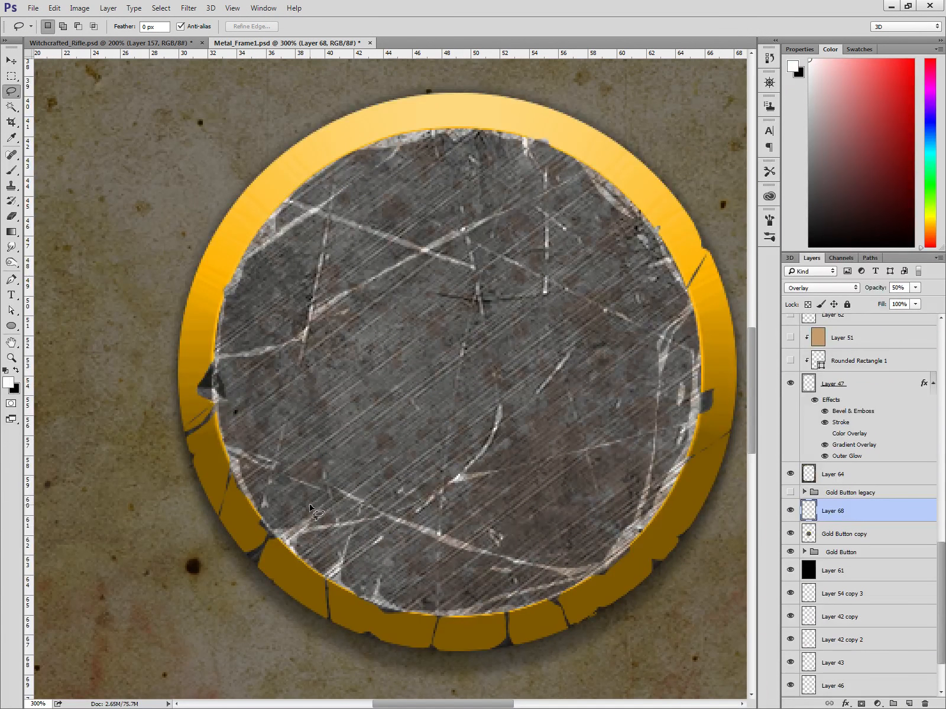
key(x)
key(b)
key(x)
key(x)
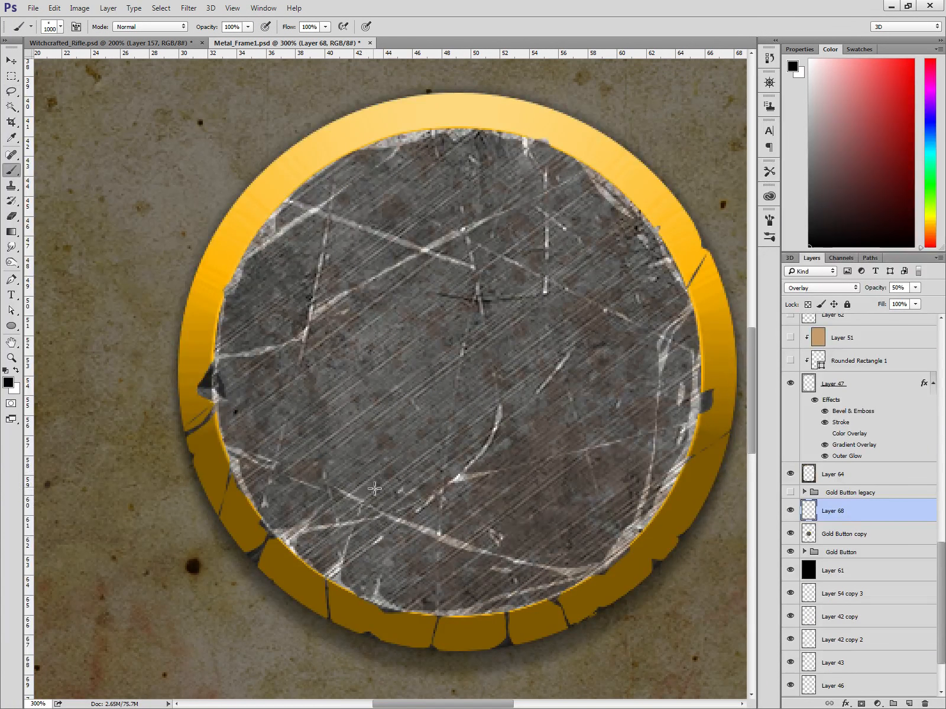
Fill a lassoed shadow in black at the rim's bottom inner chip, and set the shading layer's blend mode to Multiply.
key(l)
drag(594, 593, 556, 479)
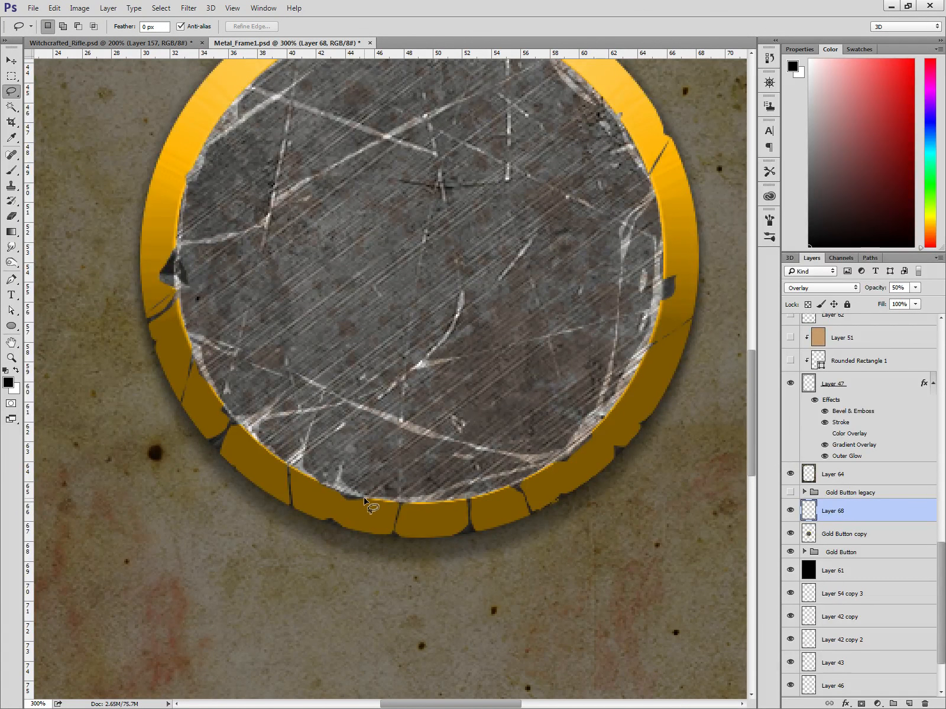
drag(364, 500, 340, 489)
key(x)
click(824, 288)
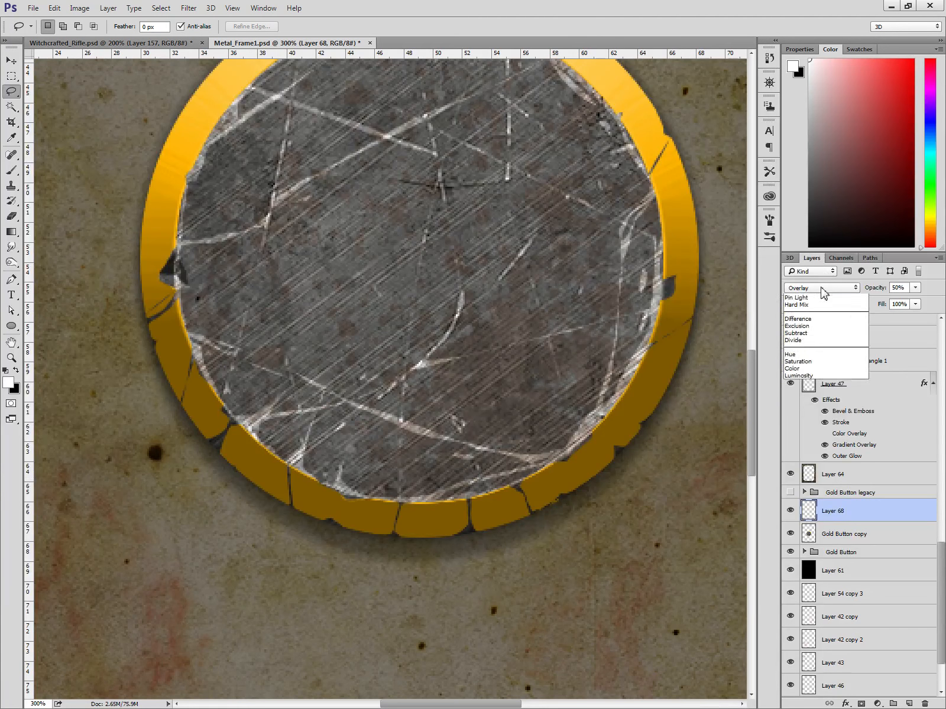
click(803, 327)
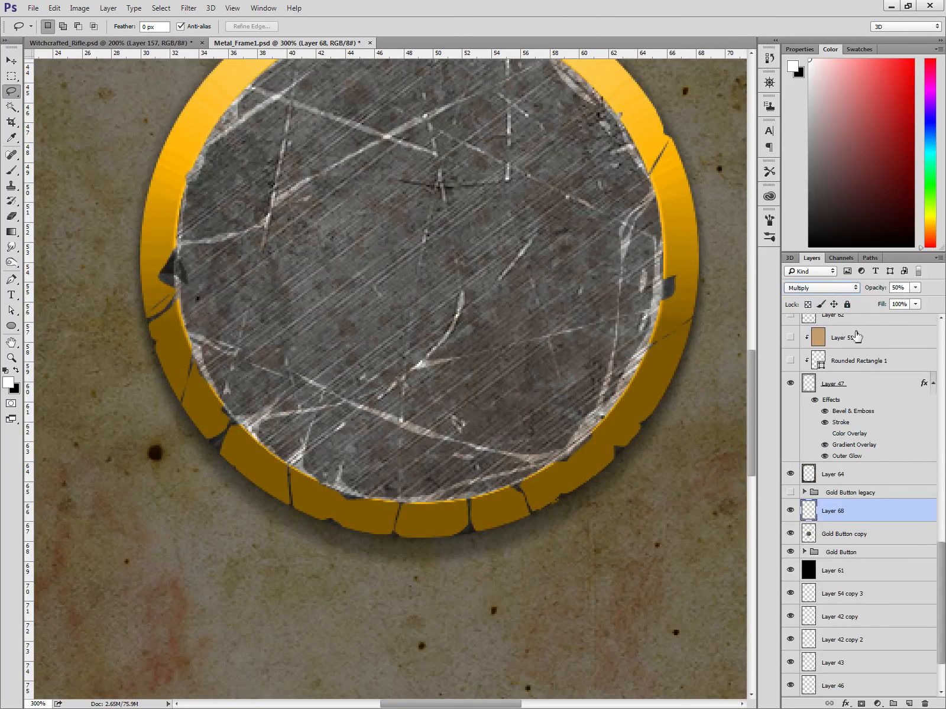
Set the shading layer's blend mode to Normal and its opacity to 30%.
click(821, 288)
click(798, 297)
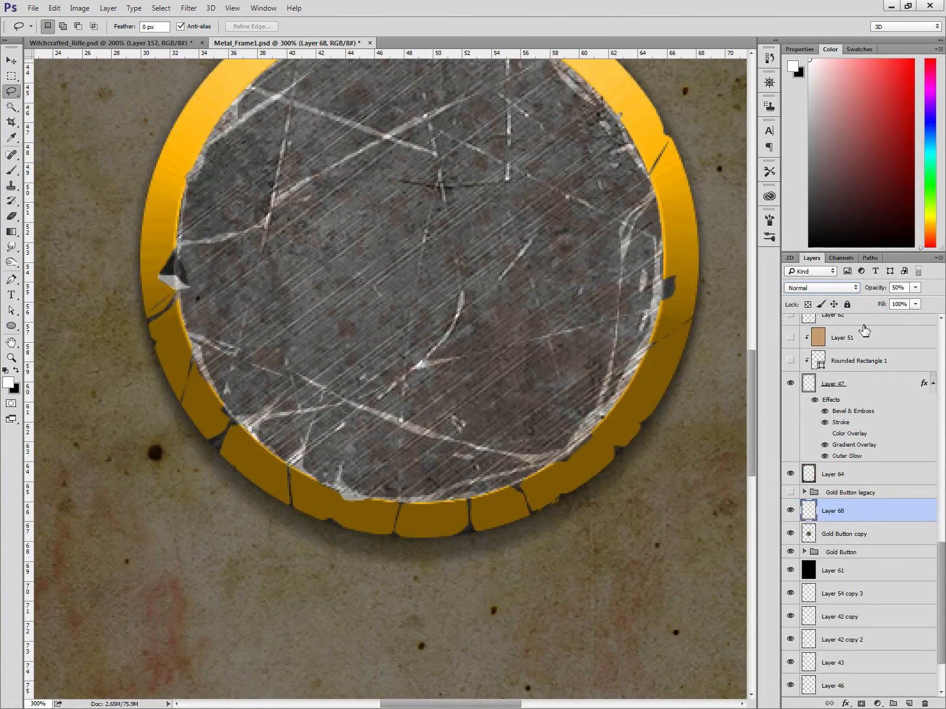
click(916, 288)
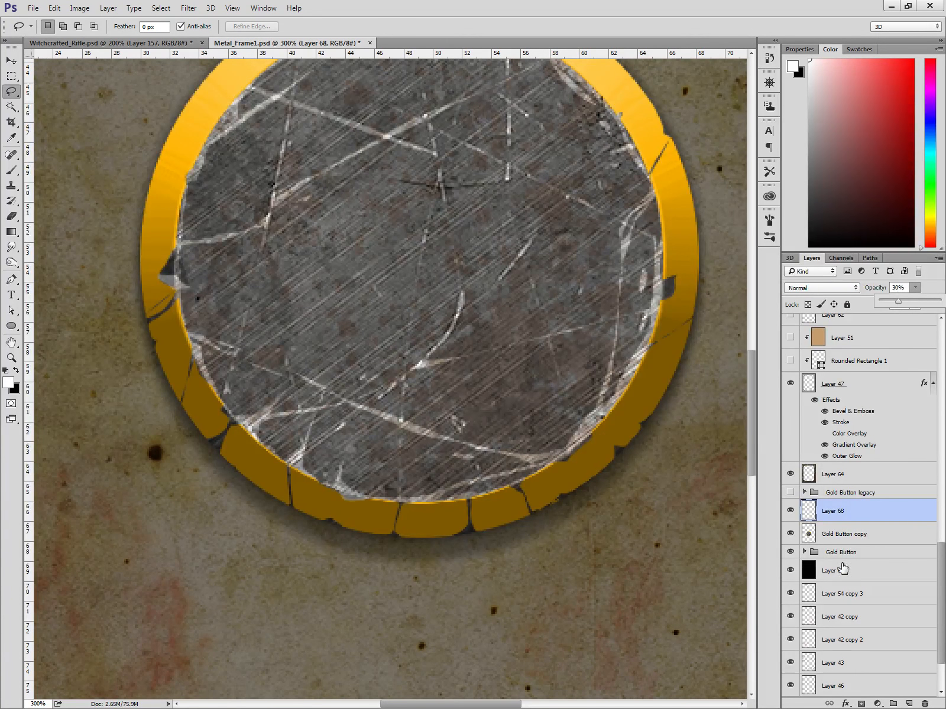
click(874, 522)
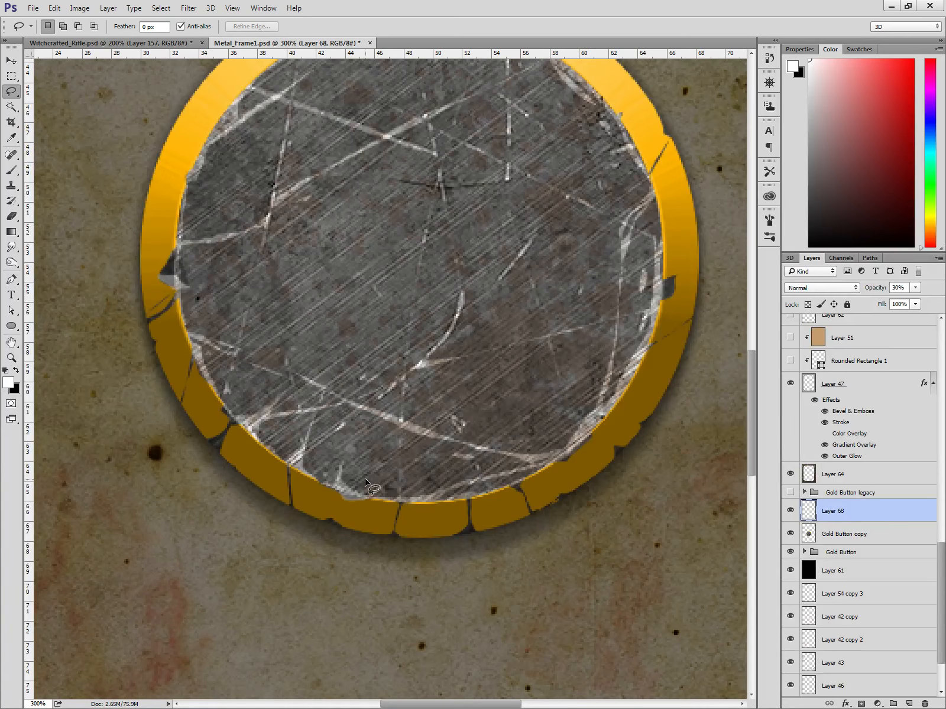
Try to fill a lassoed shadow in black at the rim's bottom inner chip on the same shading layer.
key(x)
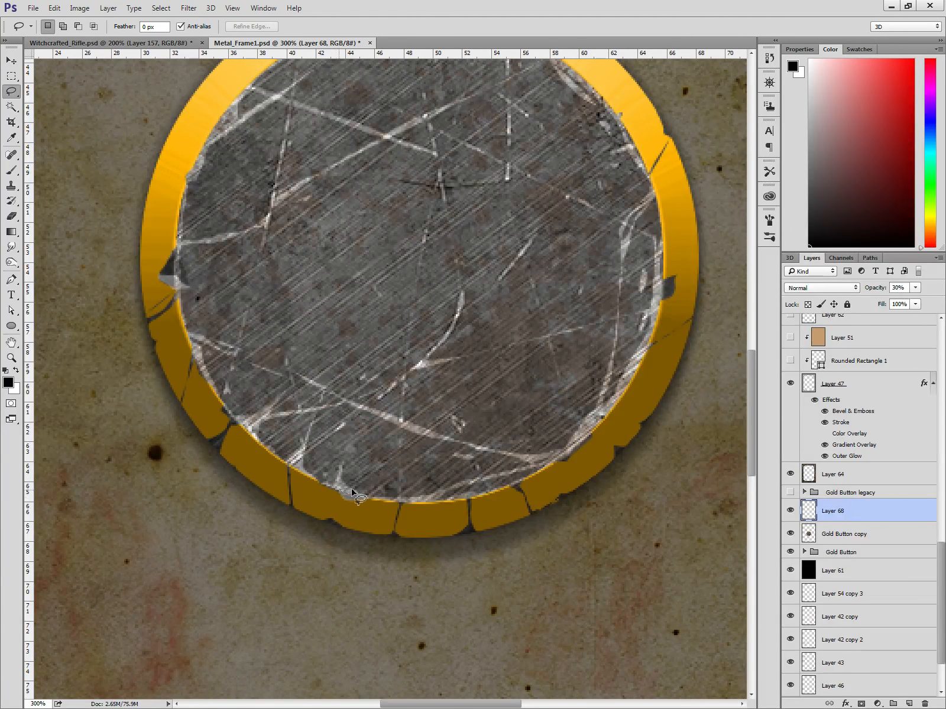
drag(368, 499, 380, 473)
key(alt+BackSpace)
key(ctrl+d)
Add a new layer named black above the shading layer, and rename the shading layer white.
click(910, 704)
double_click(836, 510)
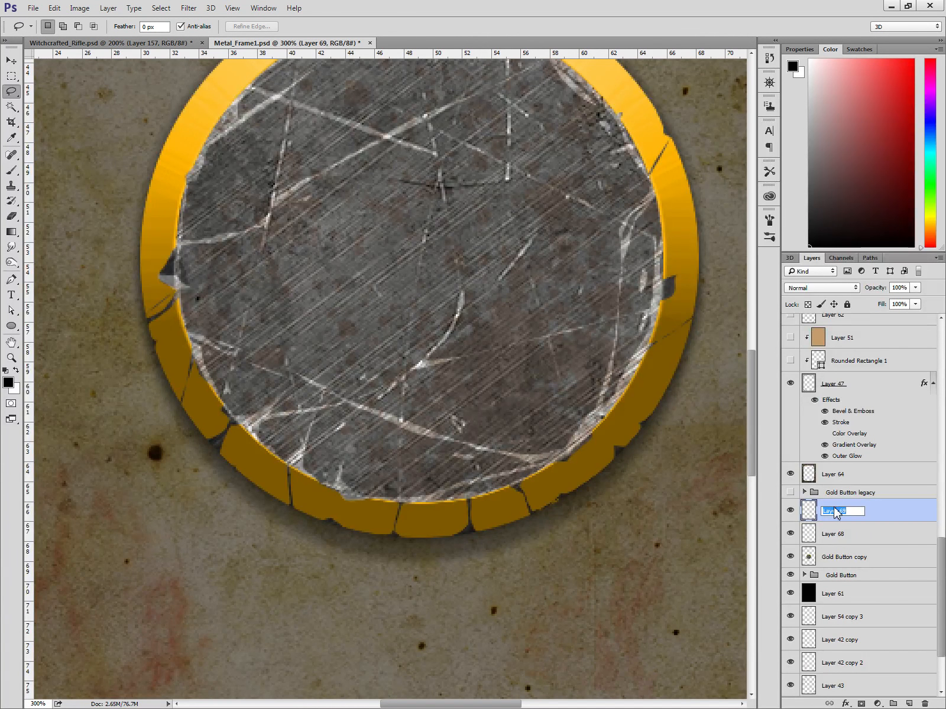
text(black)
key(Return)
double_click(836, 534)
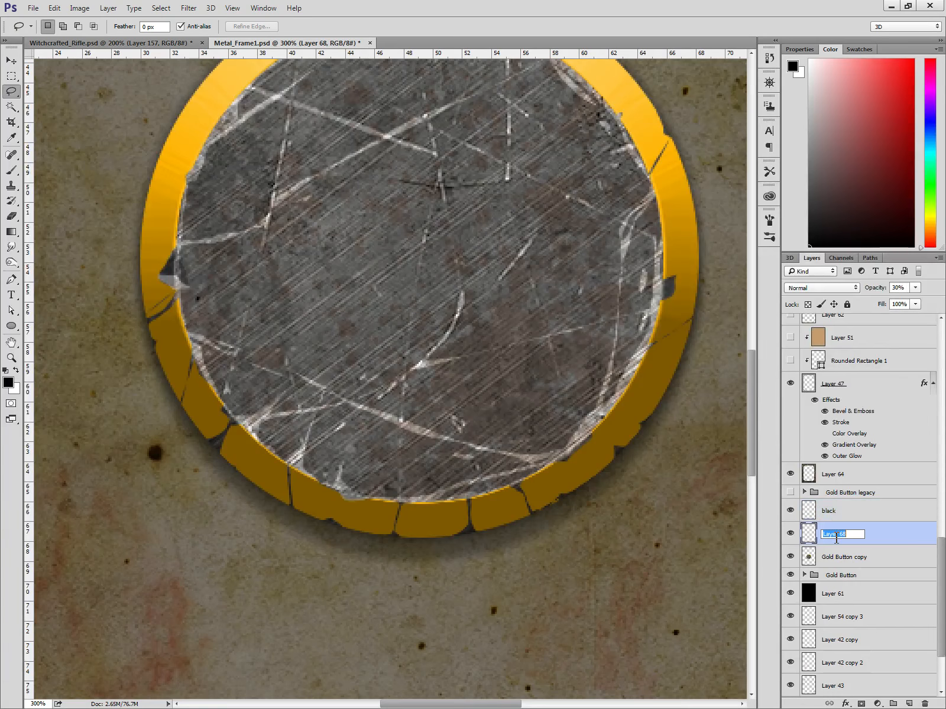
text(whot)
text(ite)
key(Return)
On the black layer, lasso the upper part of the rim's bottom inner chip and fill it with black.
click(838, 518)
key(b)
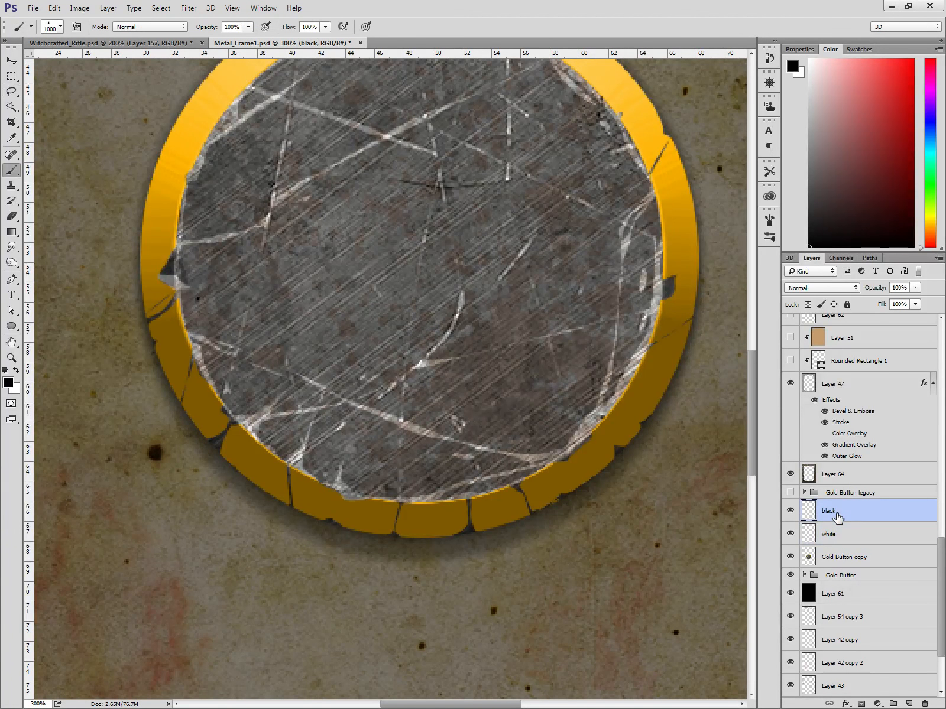
key(l)
mouse_move(367, 499)
mouse_down()
mouse_move(341, 492)
mouse_move(369, 497)
mouse_up()
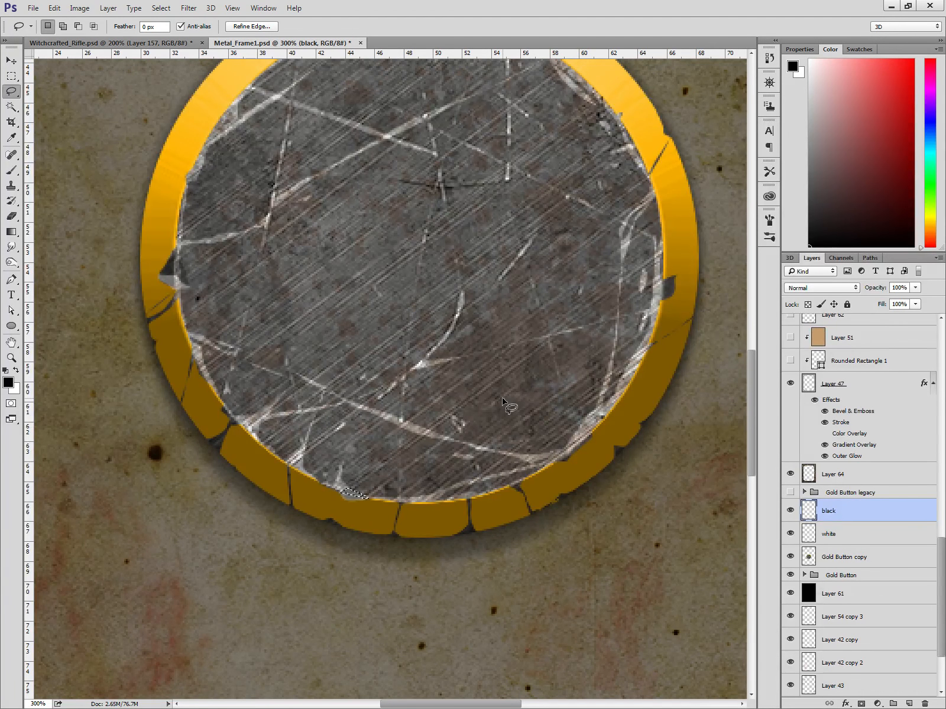
key(alt+BackSpace)
key(ctrl+d)
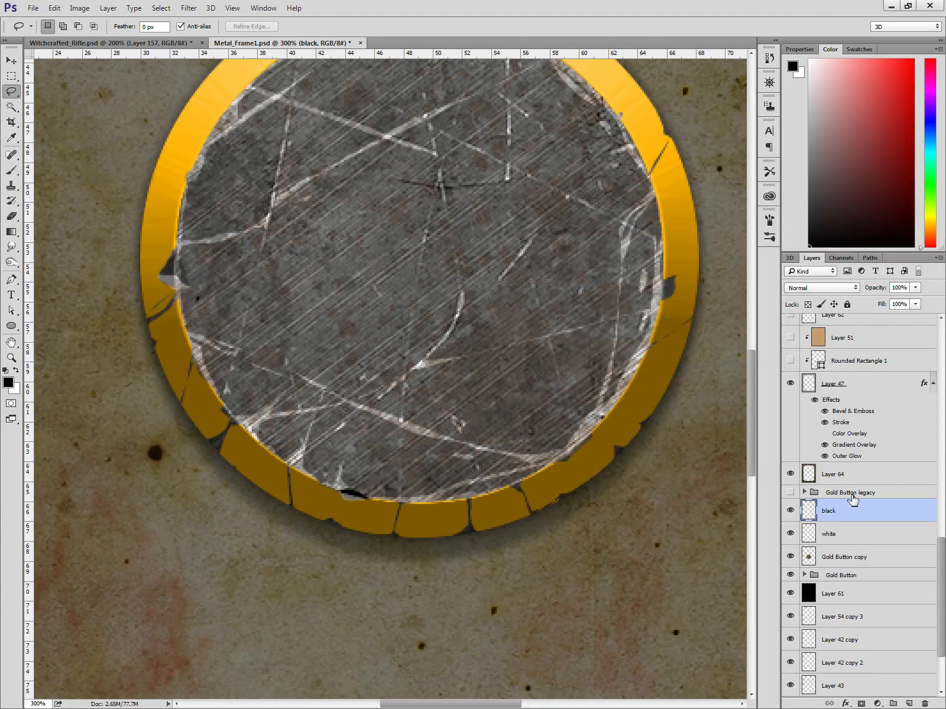
Set the black layer's blend mode to Overlay and its opacity to 71%.
click(828, 288)
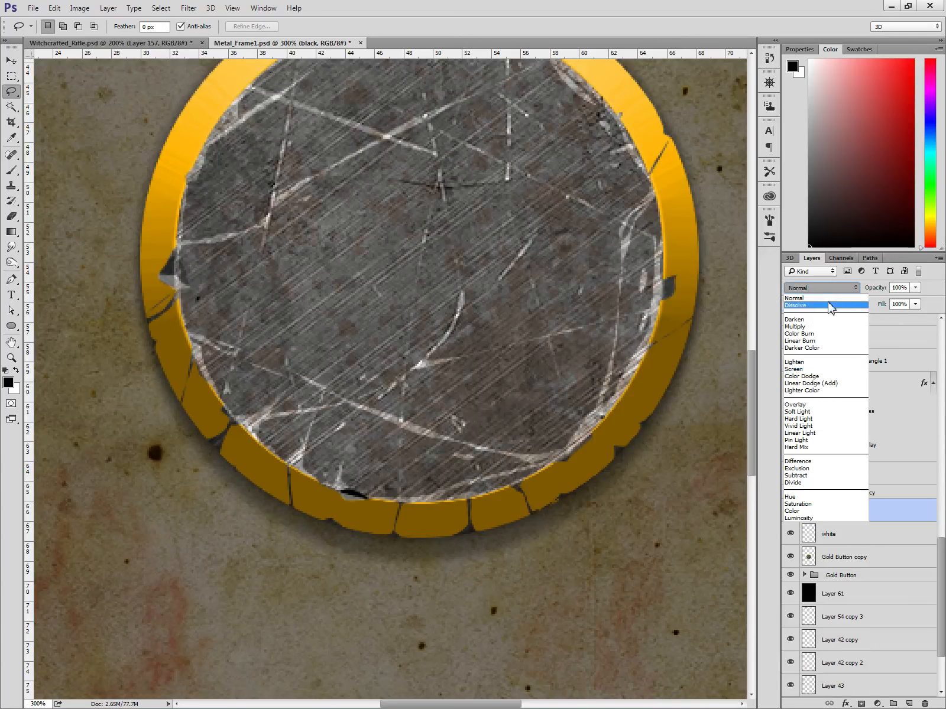
click(812, 408)
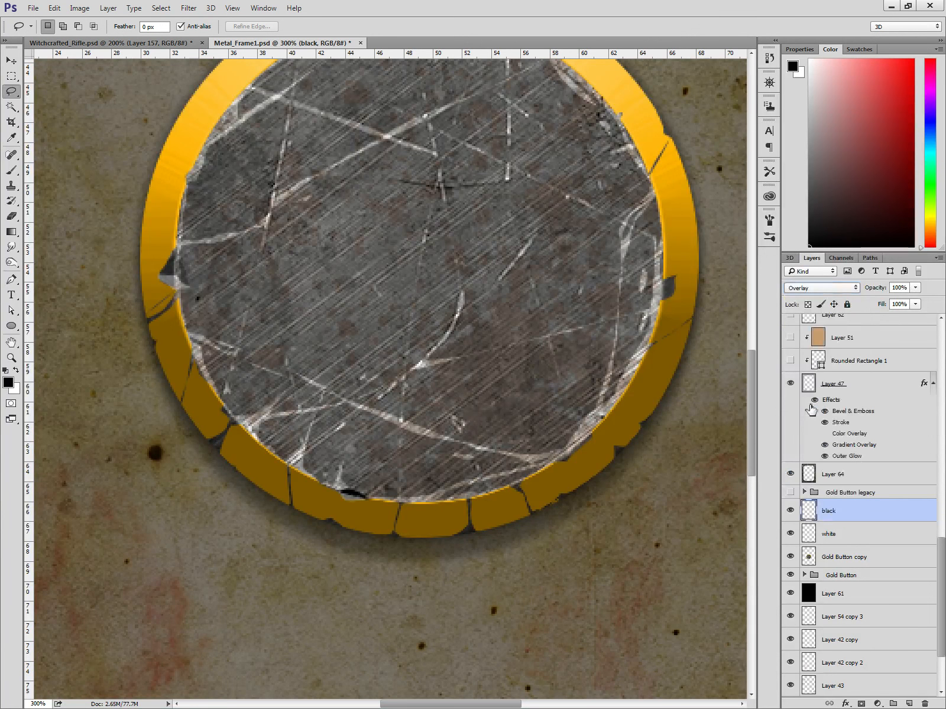
click(863, 529)
click(862, 512)
click(915, 287)
drag(914, 302, 899, 305)
click(893, 504)
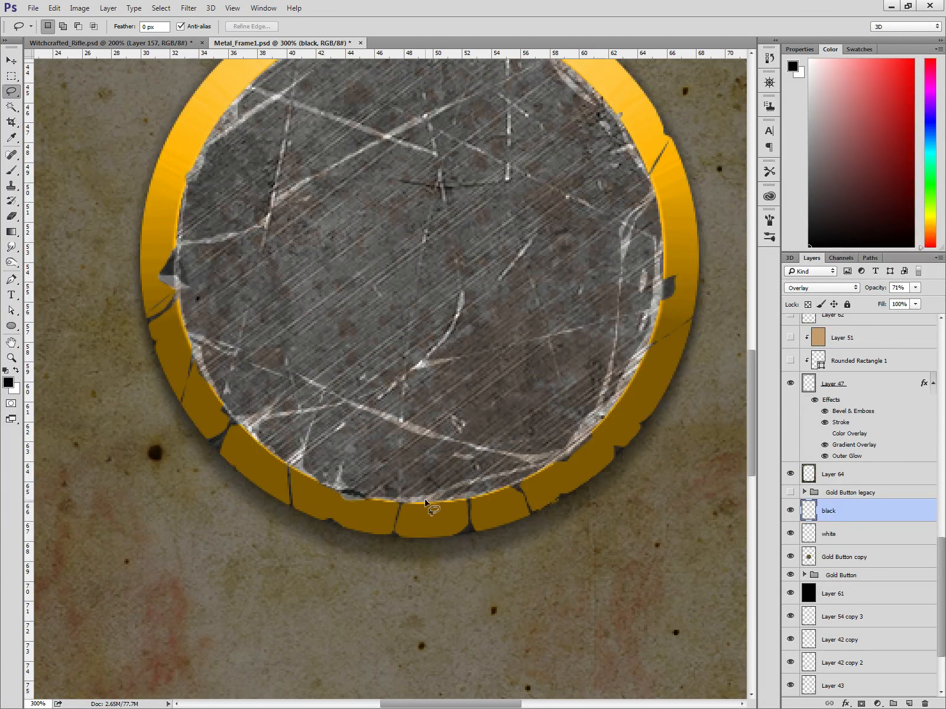
On the white layer, lasso a sliver of the crack just below the left rim chip and fill it with white as a highlight.
key(x)
click(879, 535)
key(x)
key(x)
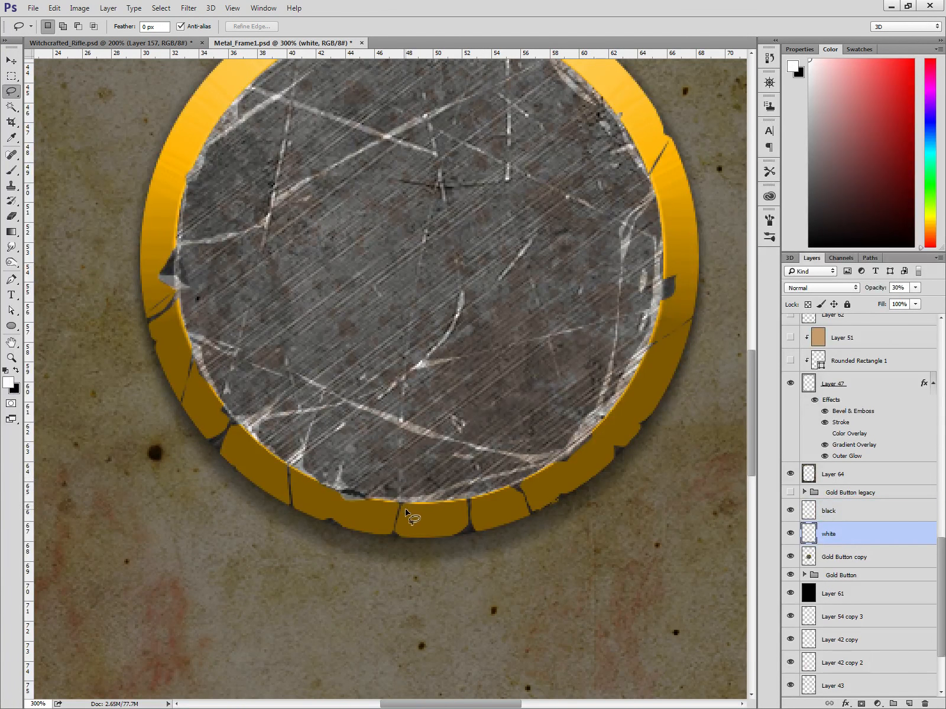
key(x)
key(x)
drag(431, 473, 615, 573)
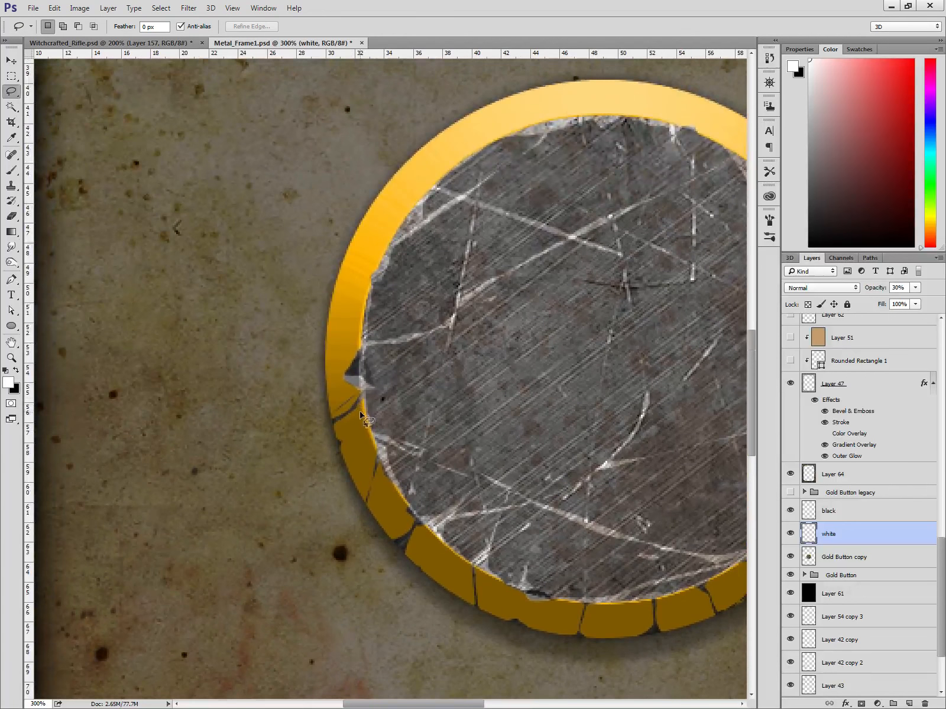
mouse_move(363, 400)
mouse_down()
mouse_move(332, 423)
mouse_move(363, 400)
mouse_move(333, 423)
mouse_move(359, 404)
mouse_up()
key(alt+BackSpace)
key(ctrl+d)
key(alt+BackSpace)
key(ctrl+d)
Try a fill in the crack below the left rim chip on the black layer, and undo it.
click(855, 512)
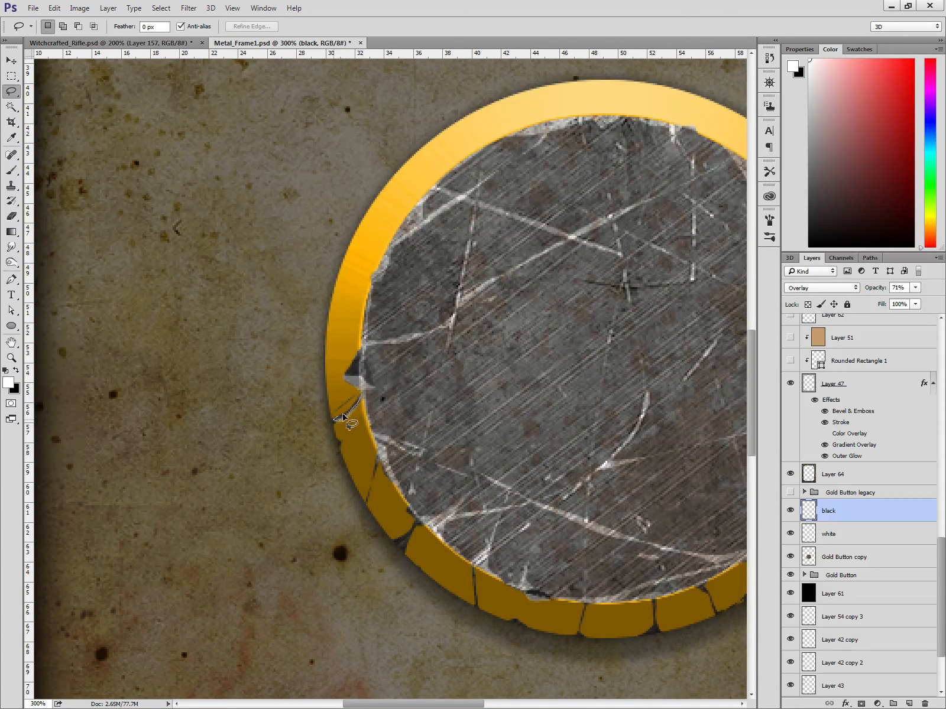
key(ctrl+BackSpace)
key(ctrl+d)
key(ctrl+alt+z)
key(ctrl+alt+z)
key(ctrl+alt+z)
On the black layer, lasso a thin sliver inside the crack below the left rim chip and fill it with black.
drag(343, 414, 361, 396)
key(alt+BackSpace)
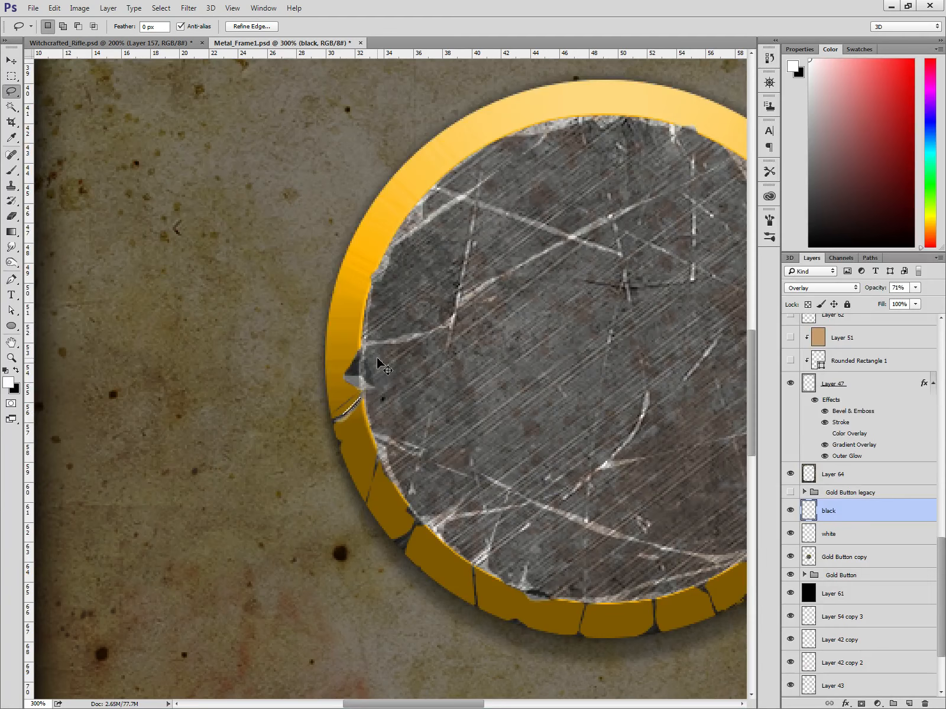
key(ctrl+d)
key(ctrl+shift+d)
key(x)
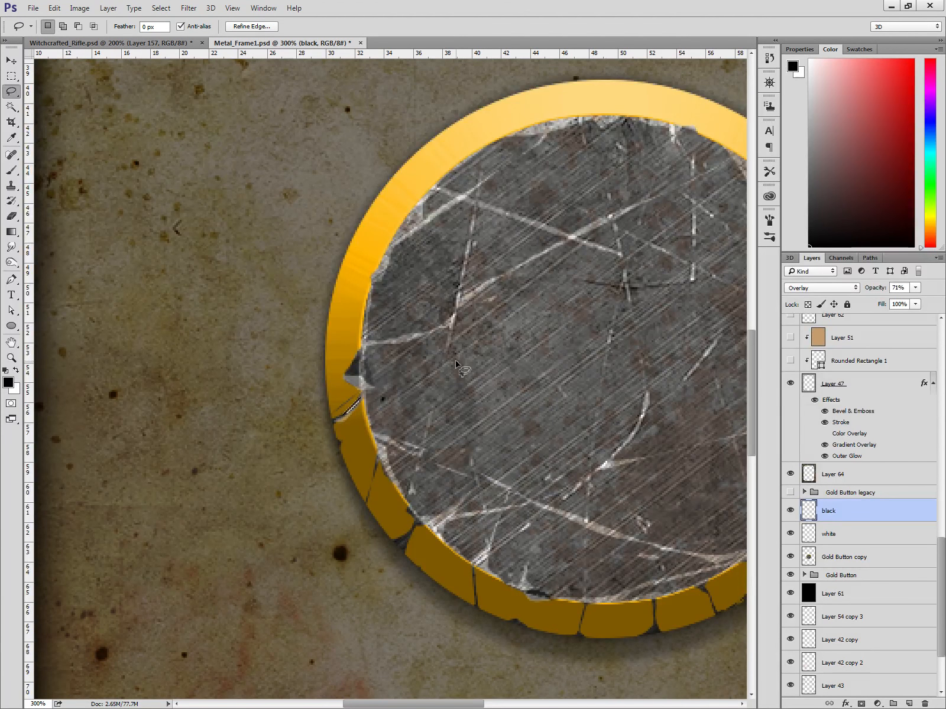
key(ctrl+d)
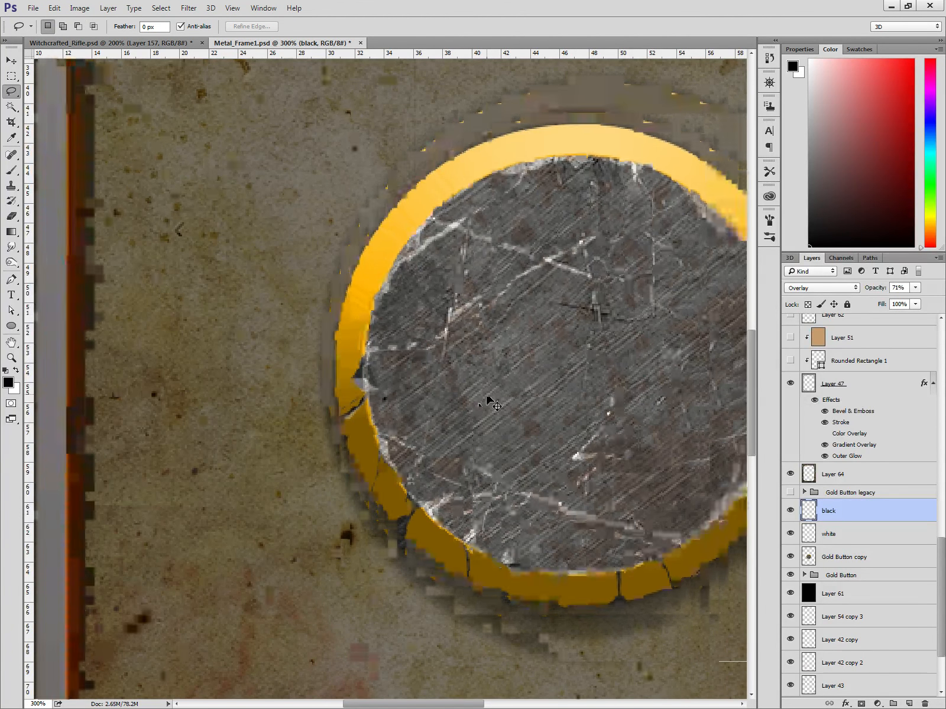
On the white layer, lasso the outer lower edge of the crack below the left rim chip and fill it with white.
key(ctrl+minus)
key(ctrl+minus)
key(ctrl+plus)
key(ctrl+plus)
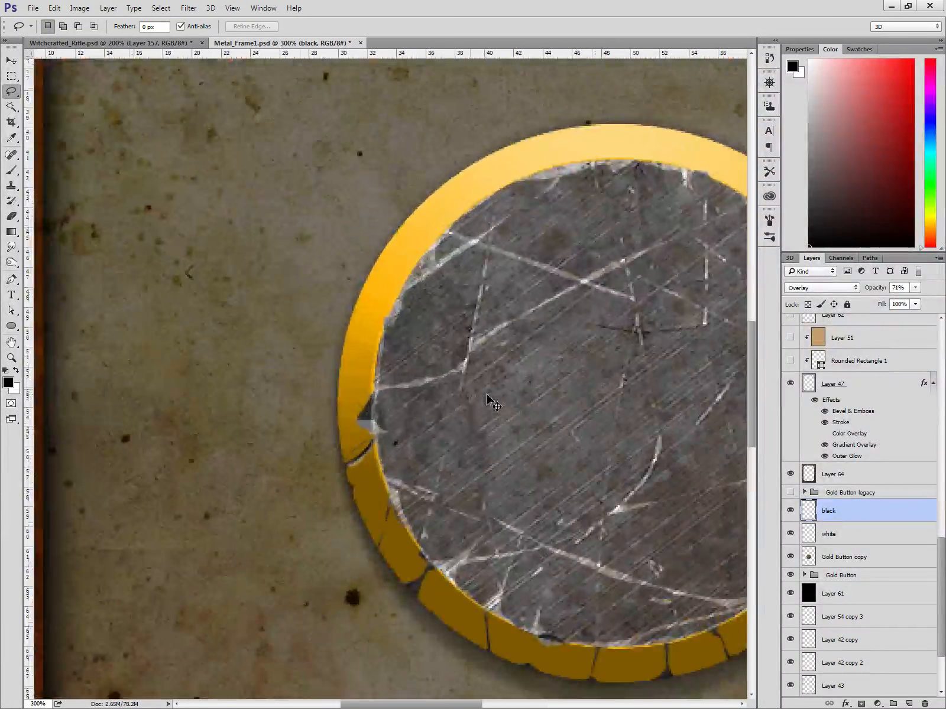
click(858, 534)
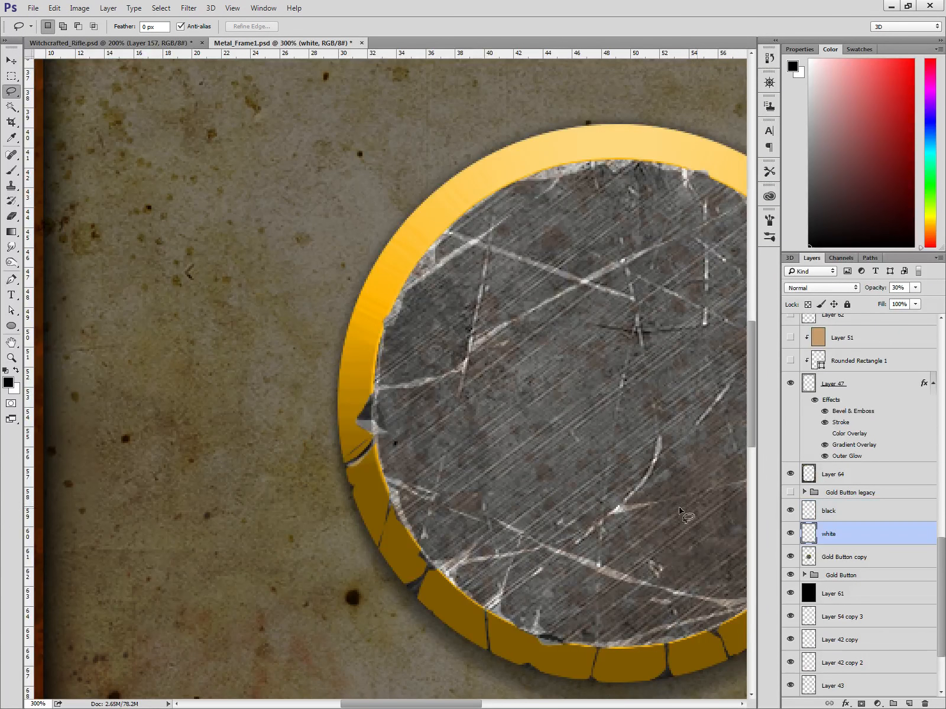
mouse_move(363, 462)
mouse_down()
mouse_move(350, 469)
mouse_move(363, 466)
mouse_up()
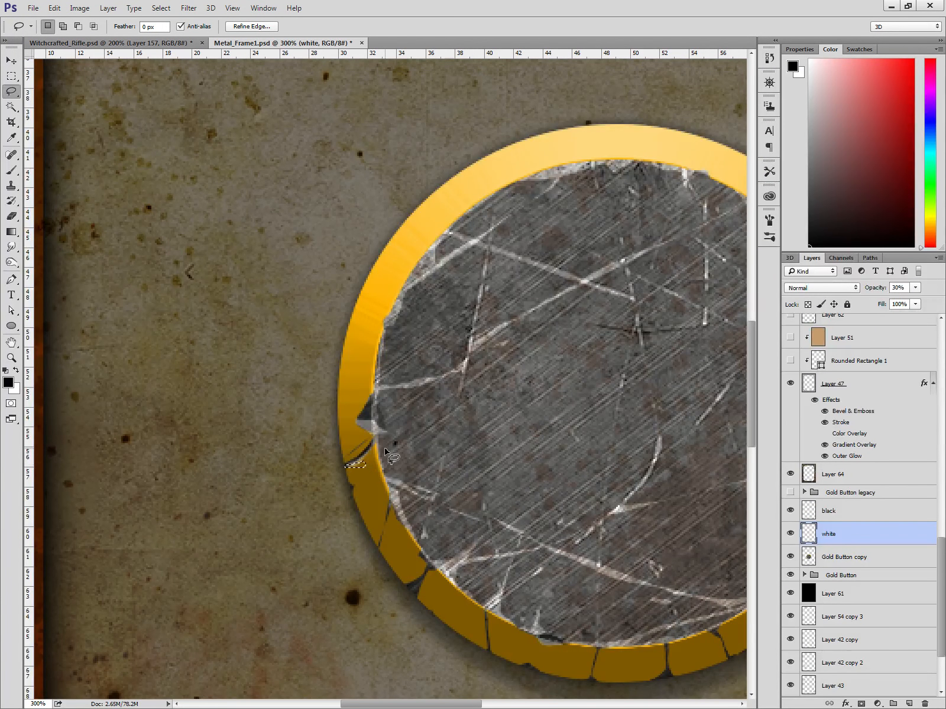
key(ctrl+d)
Fill a white highlight at the inner end of the next crack down the left rim, and set the white layer's opacity to 55%.
mouse_move(680, 657)
mouse_down()
mouse_move(481, 483)
mouse_move(477, 506)
mouse_move(548, 549)
mouse_up()
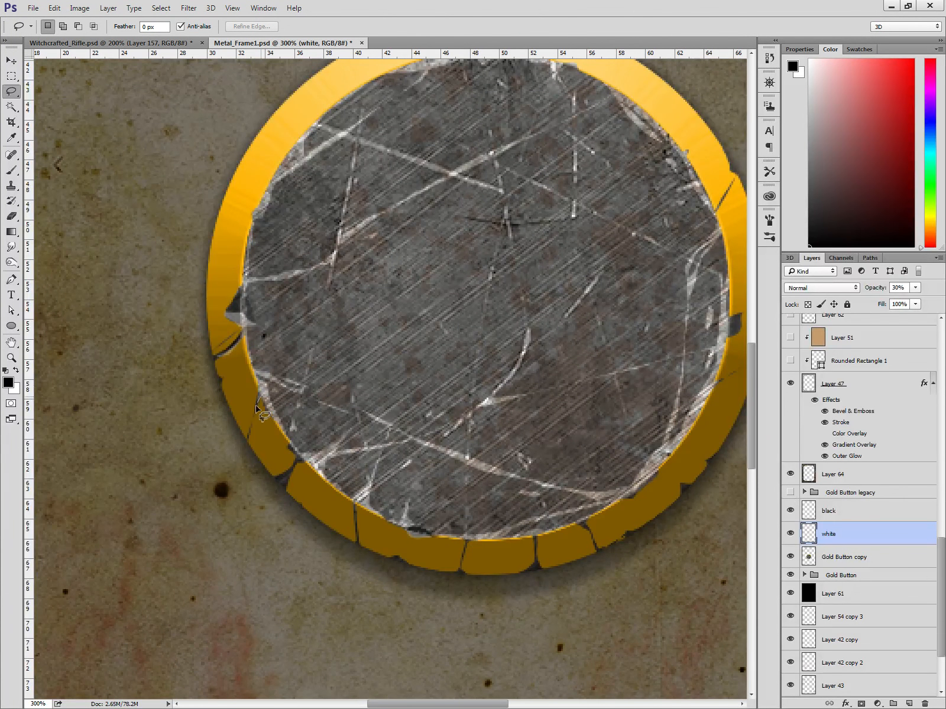
mouse_move(259, 406)
mouse_down()
mouse_move(277, 398)
mouse_move(255, 404)
mouse_up()
key(x)
key(alt+BackSpace)
key(ctrl+d)
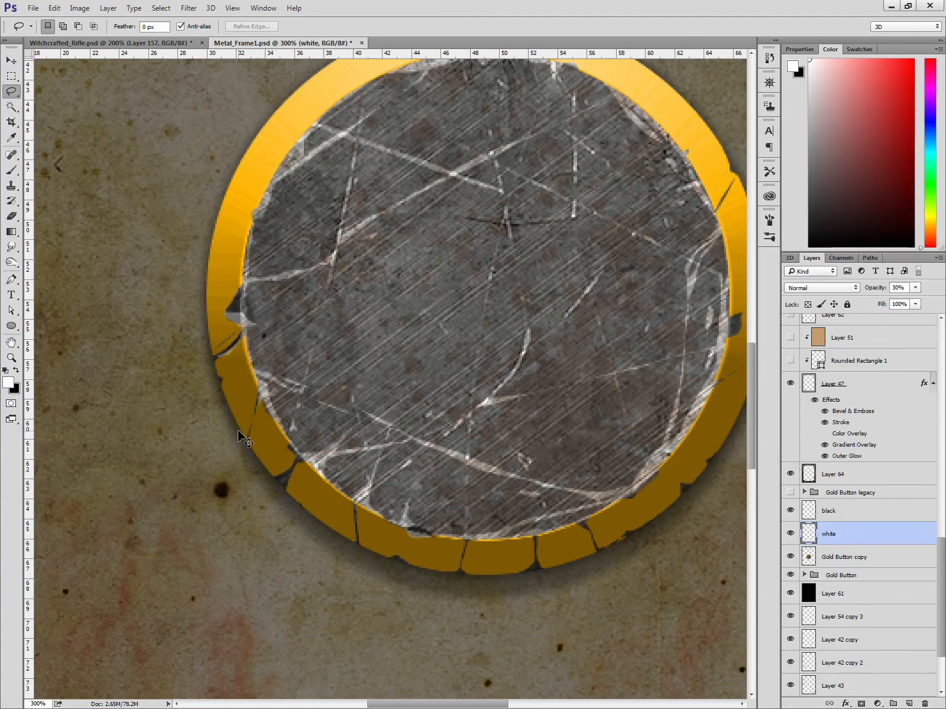
click(915, 287)
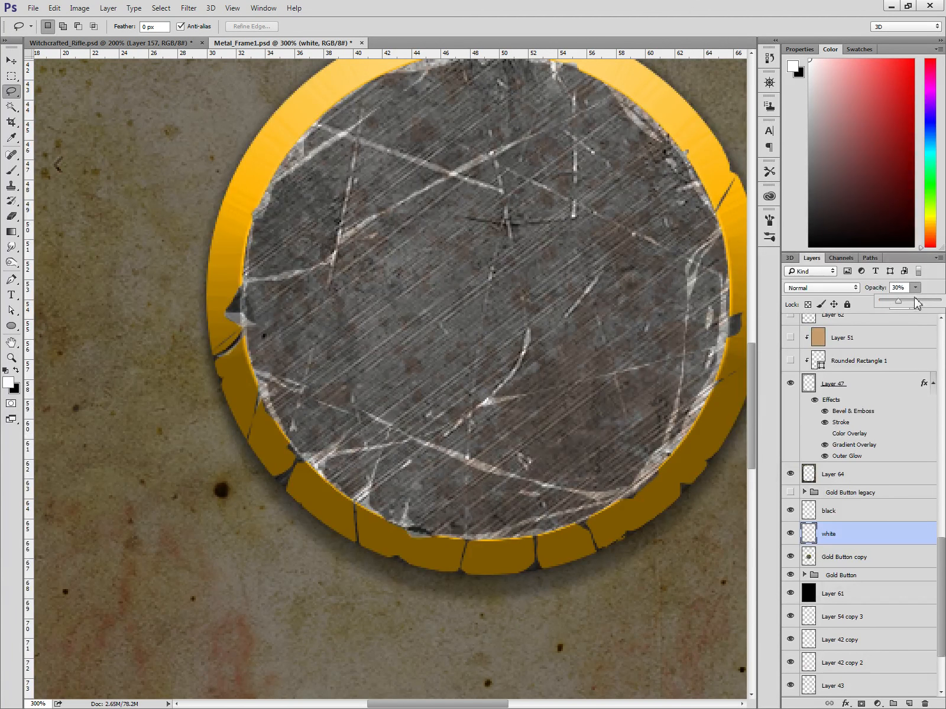
drag(896, 301, 914, 300)
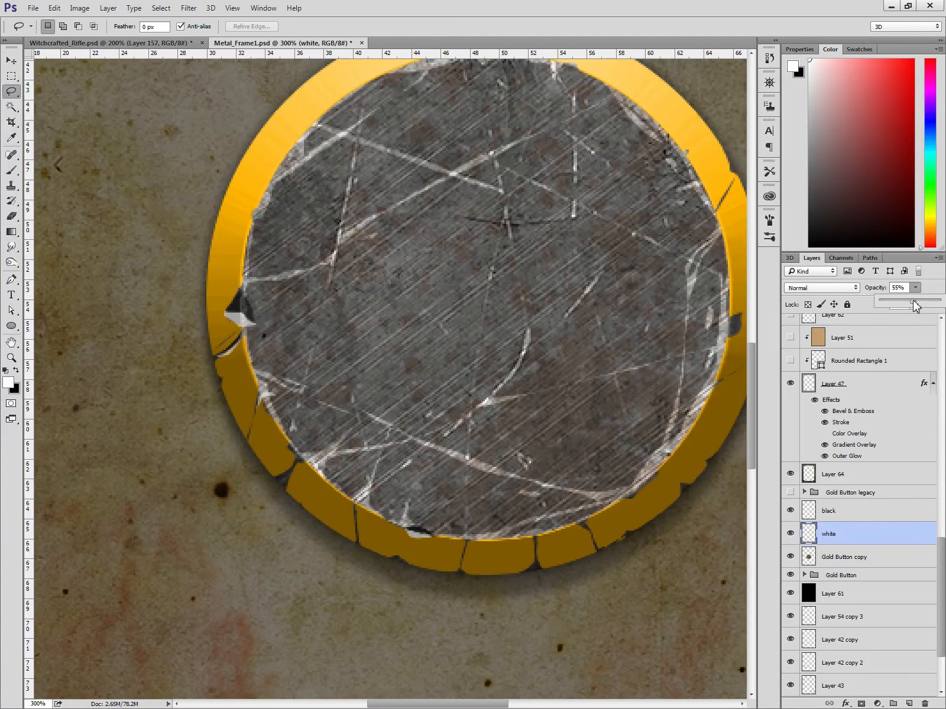
On the black layer, lasso a small shadow at the inner end of that second left rim crack and fill it with black.
click(874, 512)
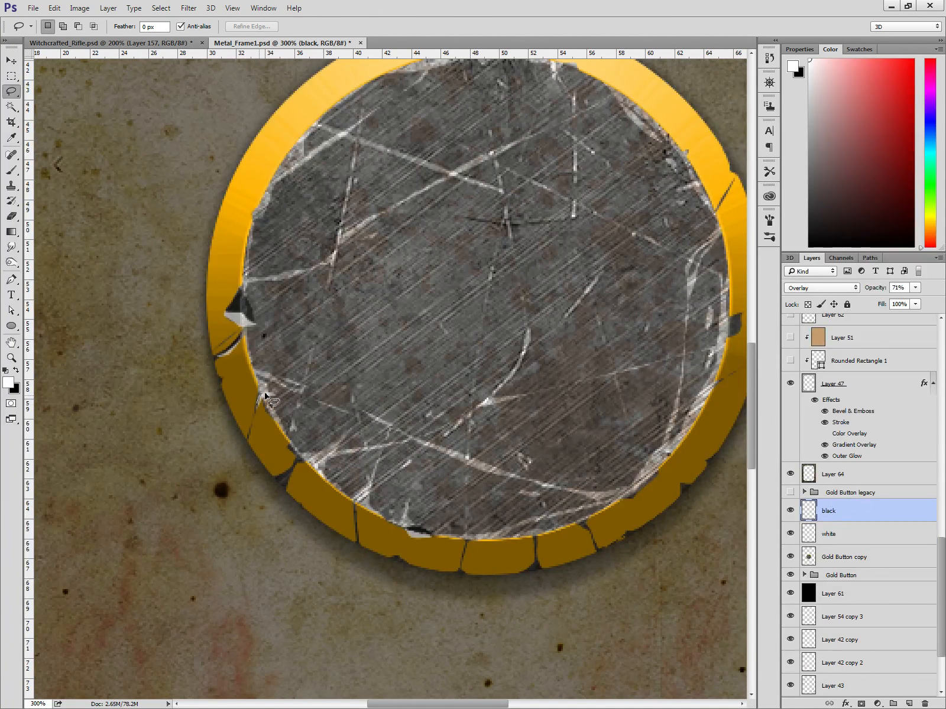
drag(259, 395, 272, 391)
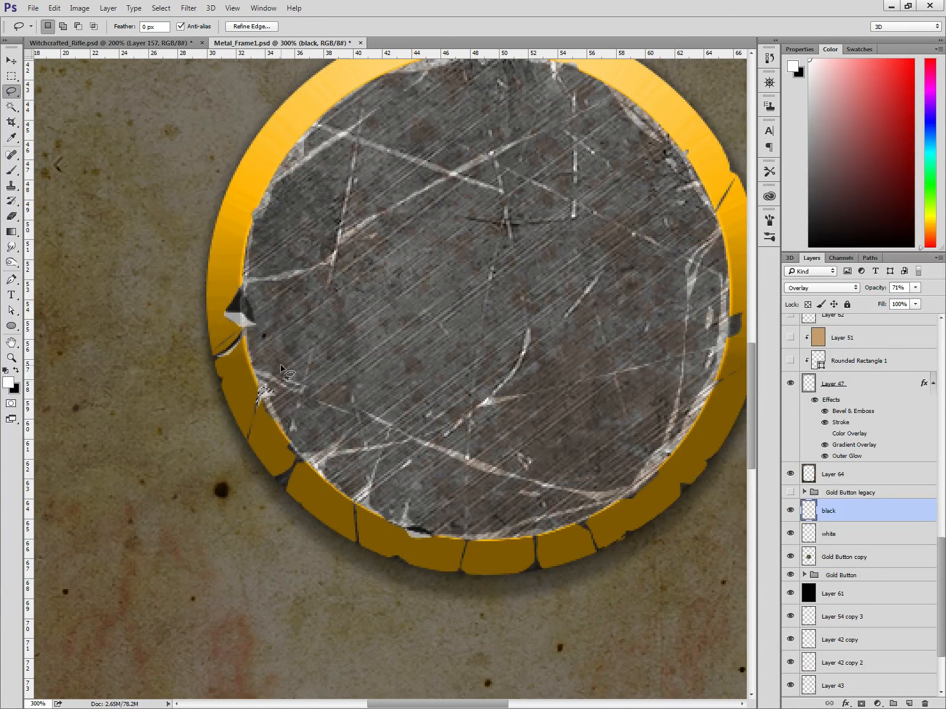
key(x)
key(ctrl+d)
On the black layer, fill lassoed black shadows along the upper edges of the long diagonal scratch and the curved scratch reaching the left rim.
mouse_move(349, 432)
mouse_down()
mouse_move(308, 386)
mouse_move(277, 562)
mouse_move(278, 544)
mouse_up()
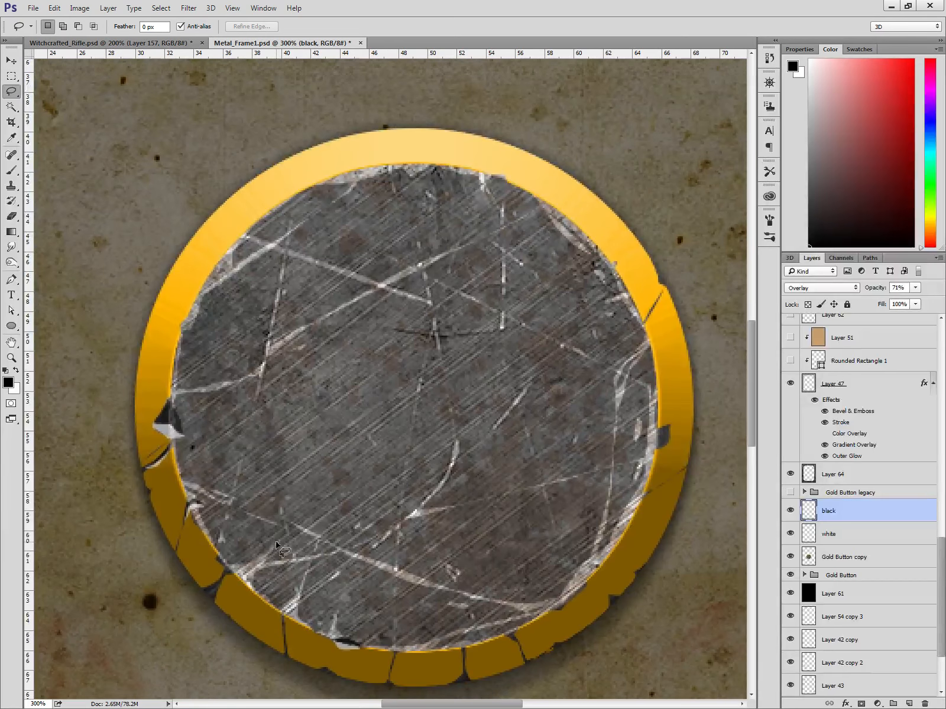
click(853, 537)
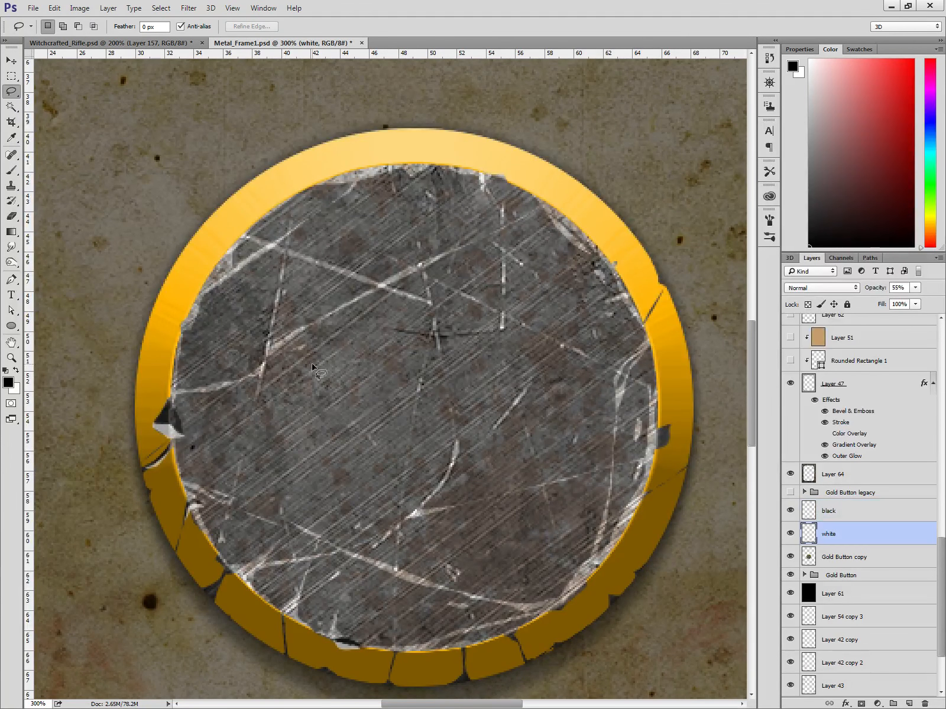
click(854, 512)
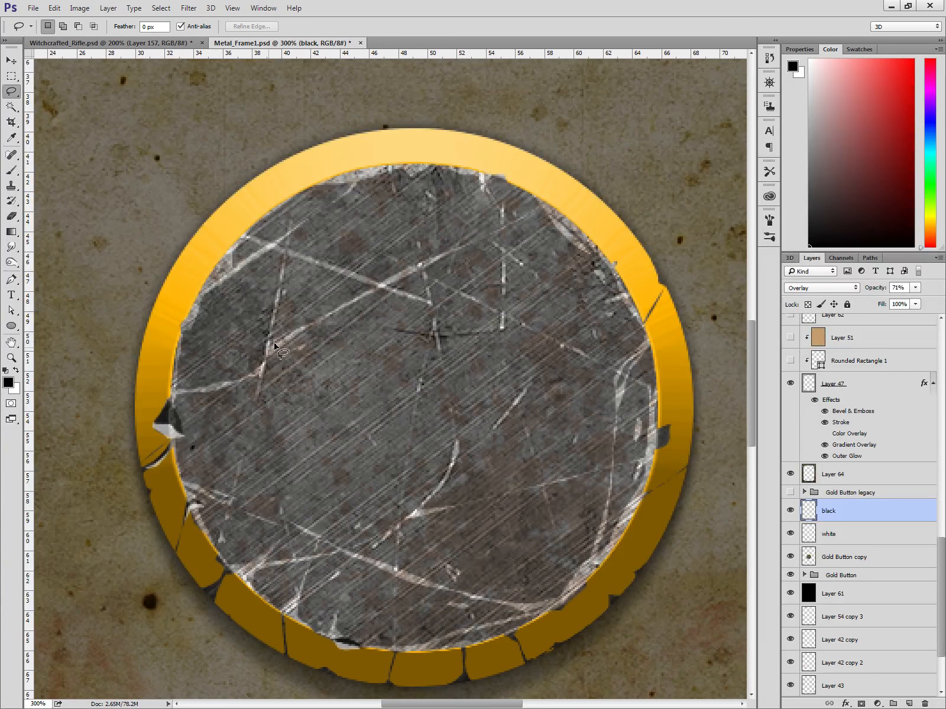
drag(316, 321, 270, 346)
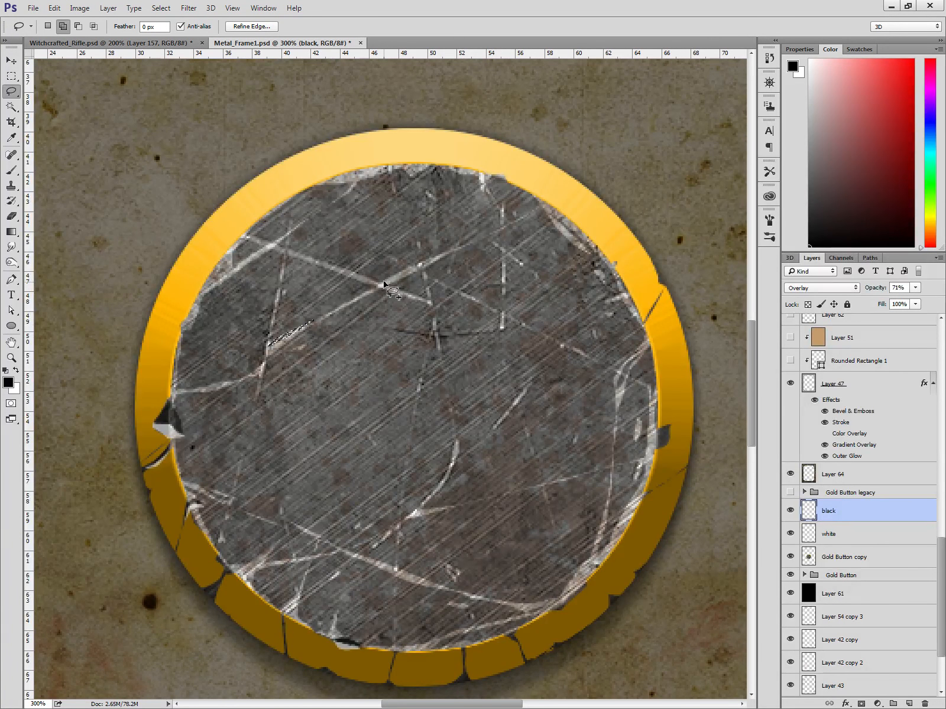
drag(408, 270, 375, 280)
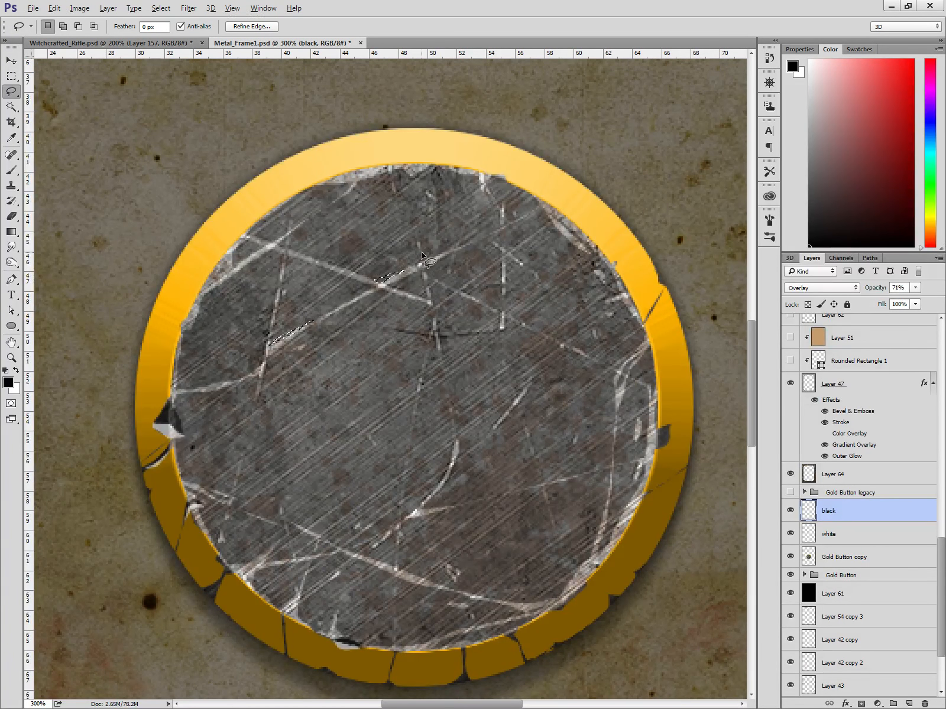
key(ctrl+d)
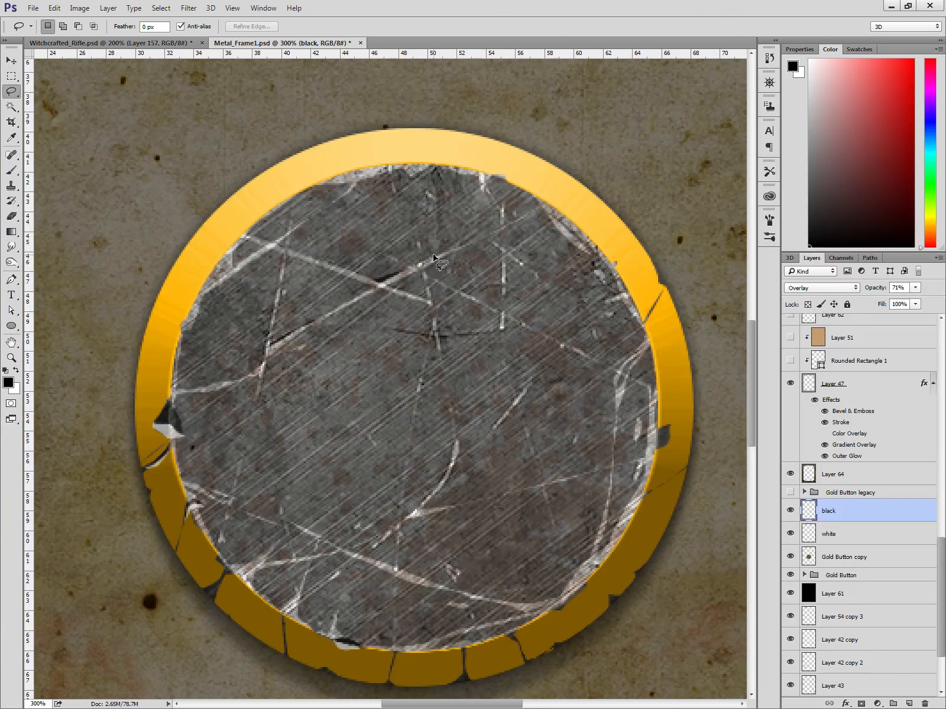
mouse_move(269, 345)
mouse_down()
mouse_move(374, 290)
mouse_move(352, 311)
mouse_move(272, 328)
mouse_move(260, 366)
mouse_move(181, 389)
mouse_move(233, 384)
mouse_move(266, 369)
mouse_move(263, 362)
mouse_up()
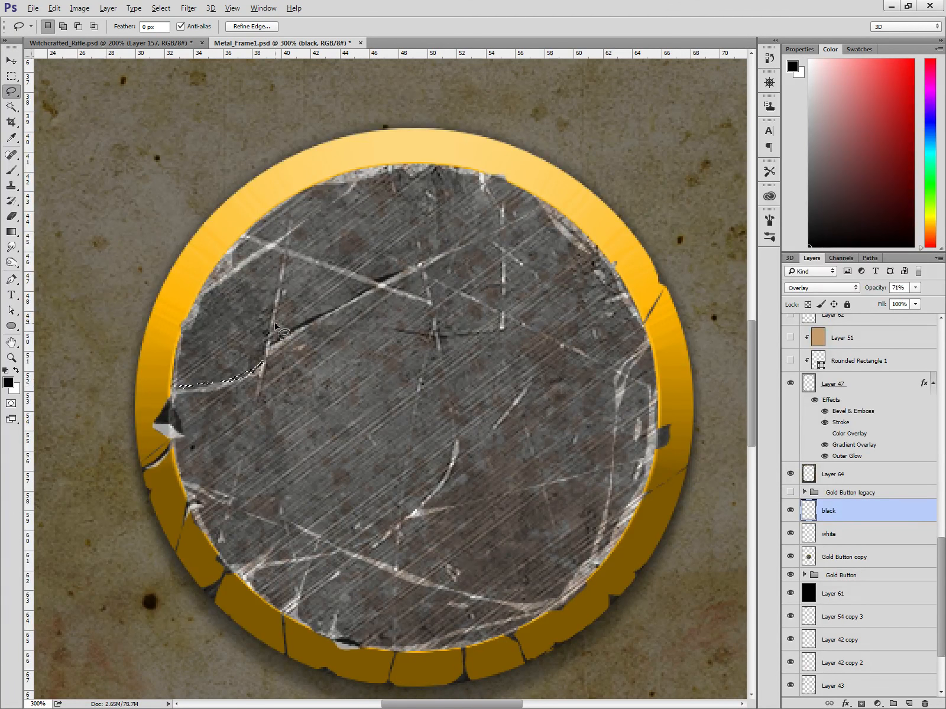
key(ctrl+d)
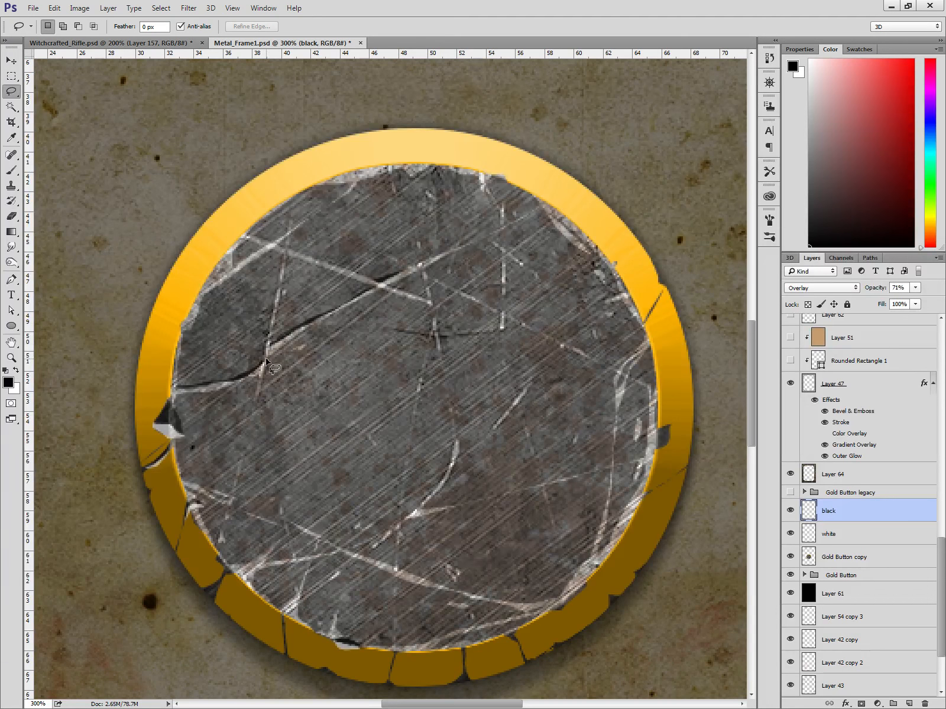
On the black layer, fill lassoed black shadows along the steep upper-left scratch, the lower scratch at the left rim and the curved scratch below centre.
drag(275, 320, 281, 306)
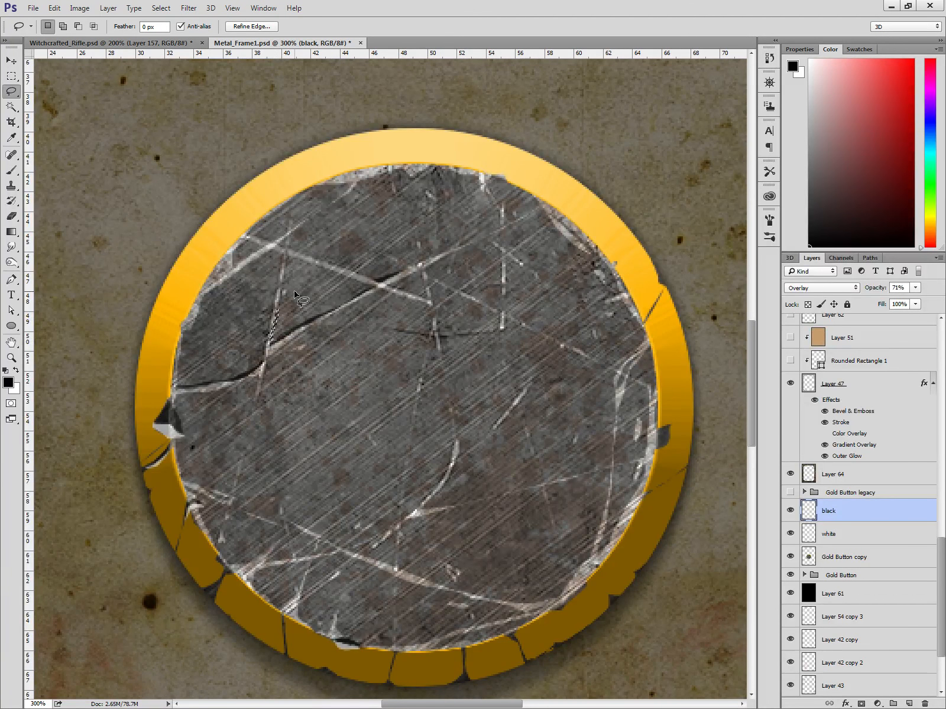
key(ctrl+d)
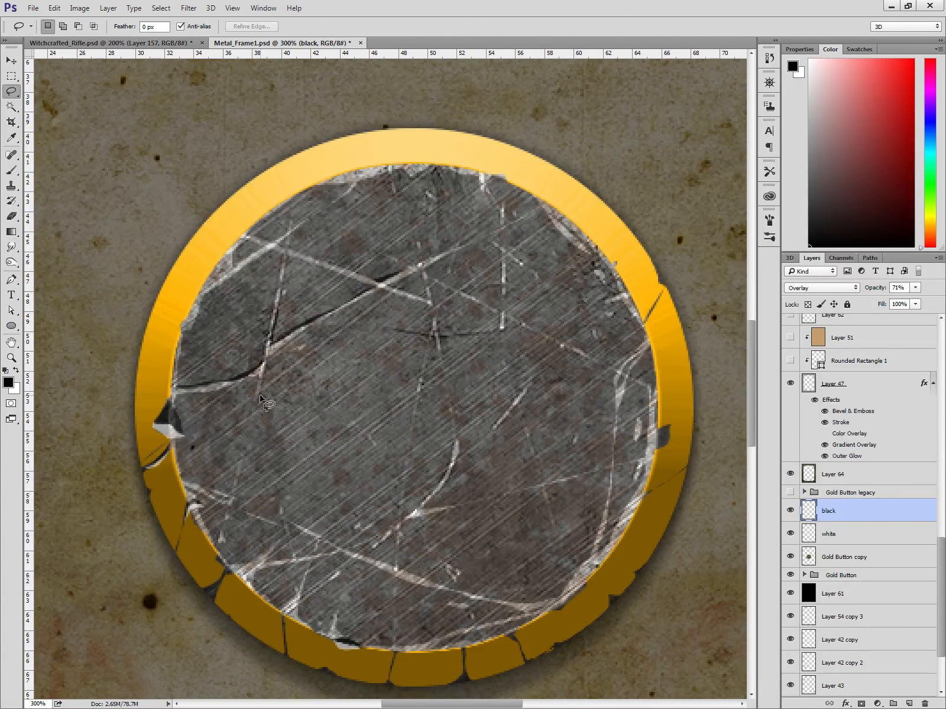
mouse_move(195, 497)
mouse_down()
mouse_move(226, 504)
mouse_move(186, 487)
mouse_up()
key(ctrl+d)
mouse_move(452, 474)
mouse_down()
mouse_move(424, 505)
mouse_move(435, 508)
mouse_move(450, 472)
mouse_up()
key(alt+BackSpace)
key(ctrl+d)
On a new layer above the black layer, lasso a thin curved scratch across the button's middle and fill it with mid grey.
key(ctrl+minus)
key(ctrl+minus)
key(ctrl+minus)
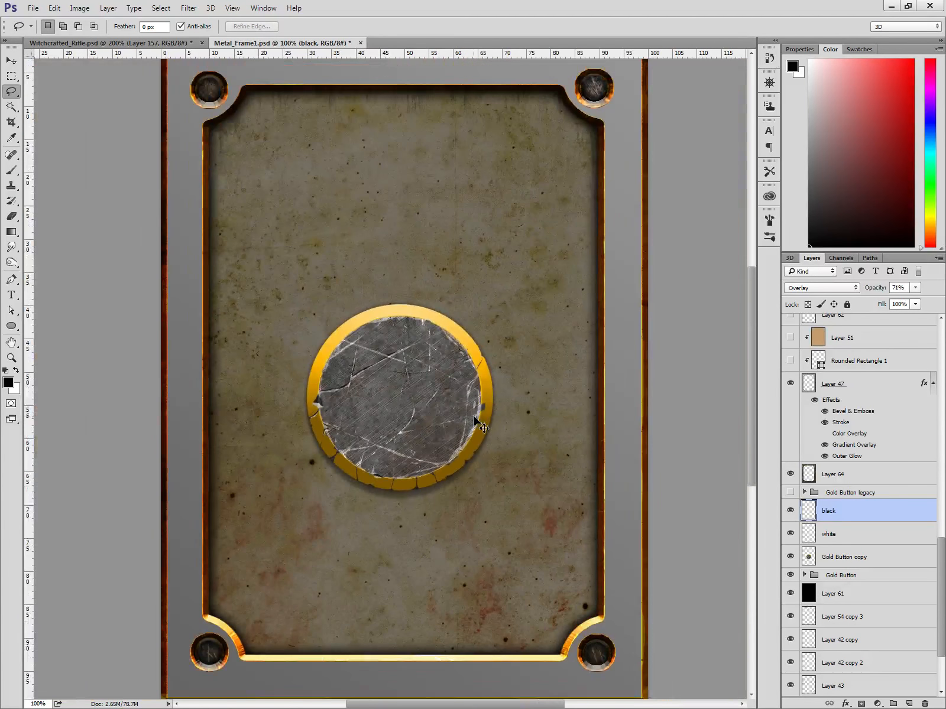
key(ctrl+plus)
key(ctrl+plus)
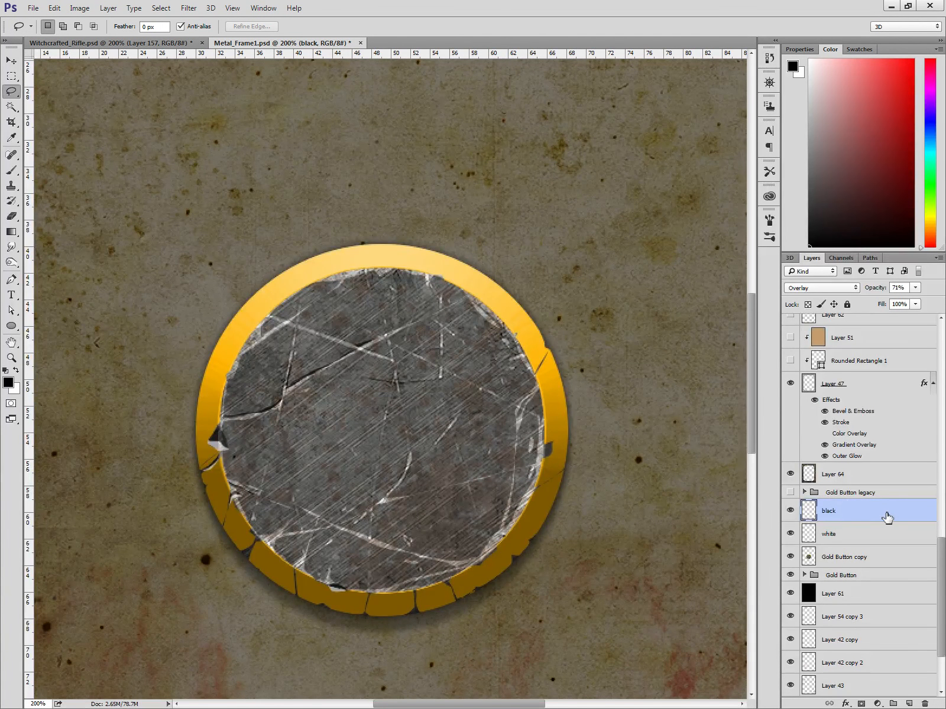
click(909, 704)
key(x)
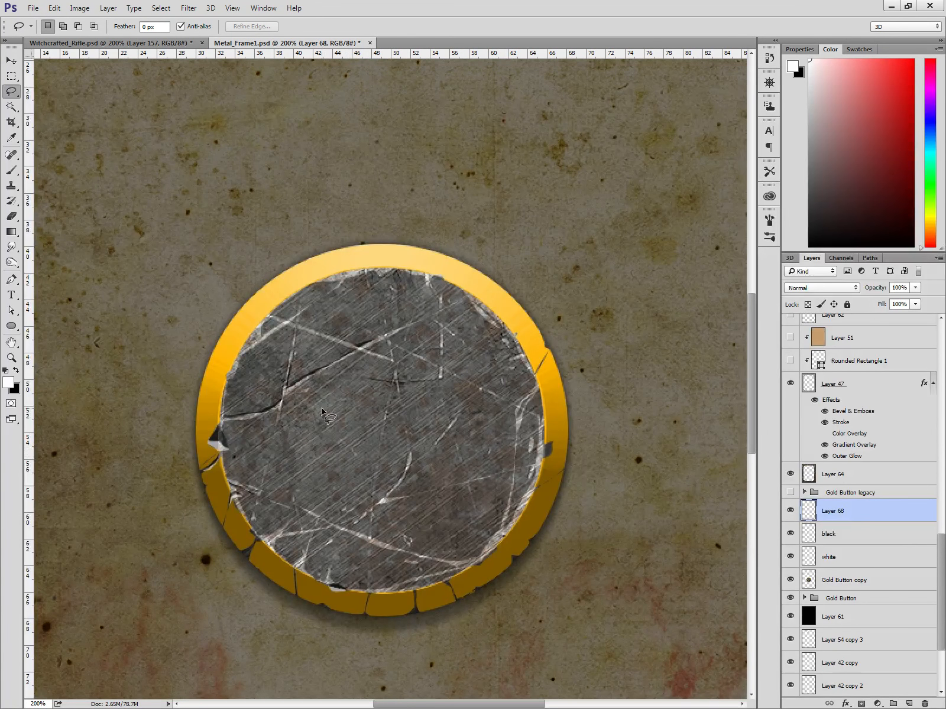
click(10, 380)
drag(138, 186, 43, 195)
mouse_move(352, 478)
mouse_down()
mouse_move(369, 451)
mouse_move(456, 443)
mouse_move(289, 479)
mouse_up()
key(alt+BackSpace)
key(ctrl+d)
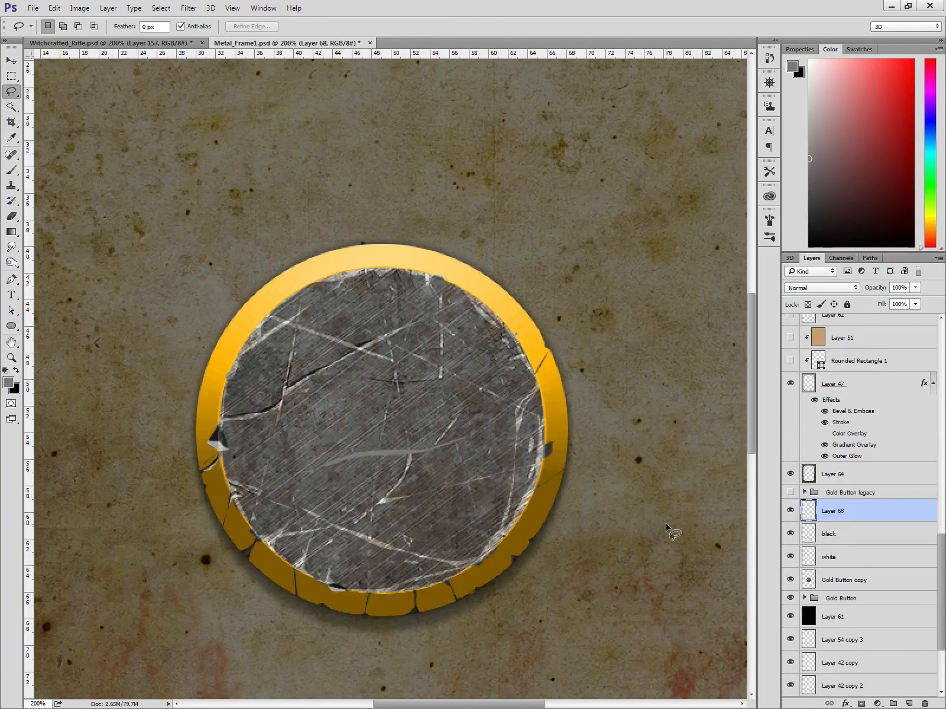
Give the grey scratch layer an Inner Bevel without global light, angle -94°, altitude 21°, highlight 61%, shadow 78%, and set its blend mode to Overlay.
double_click(858, 509)
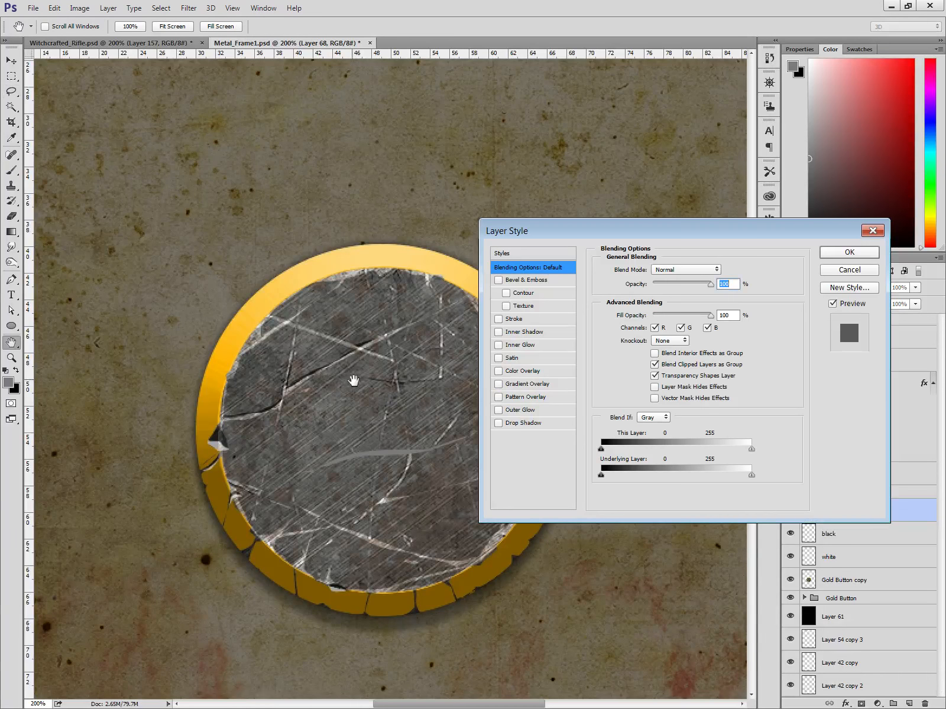
click(560, 283)
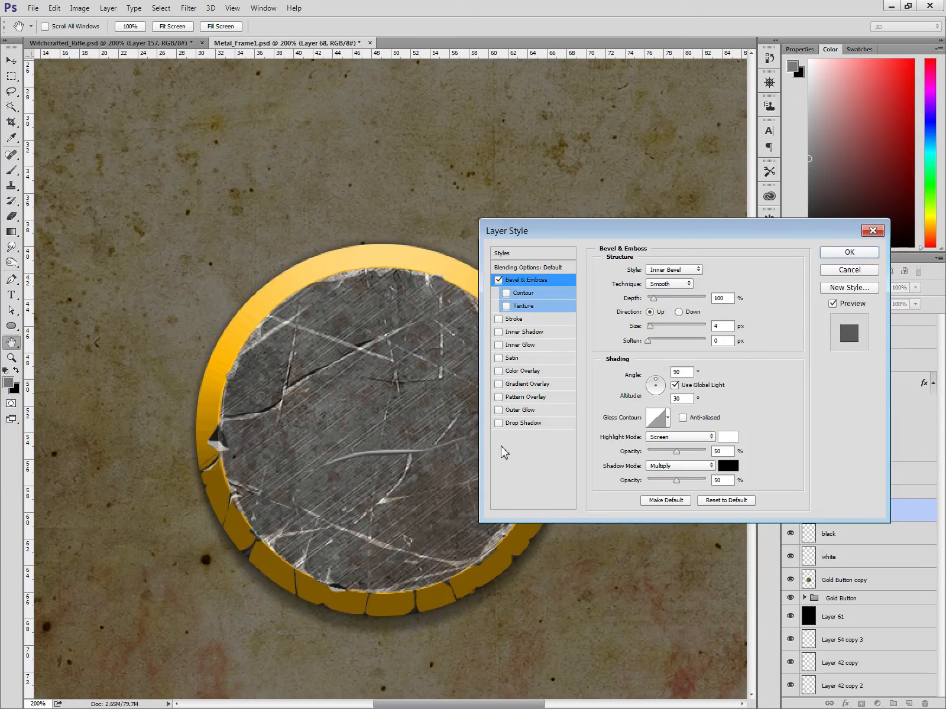
click(676, 385)
click(652, 386)
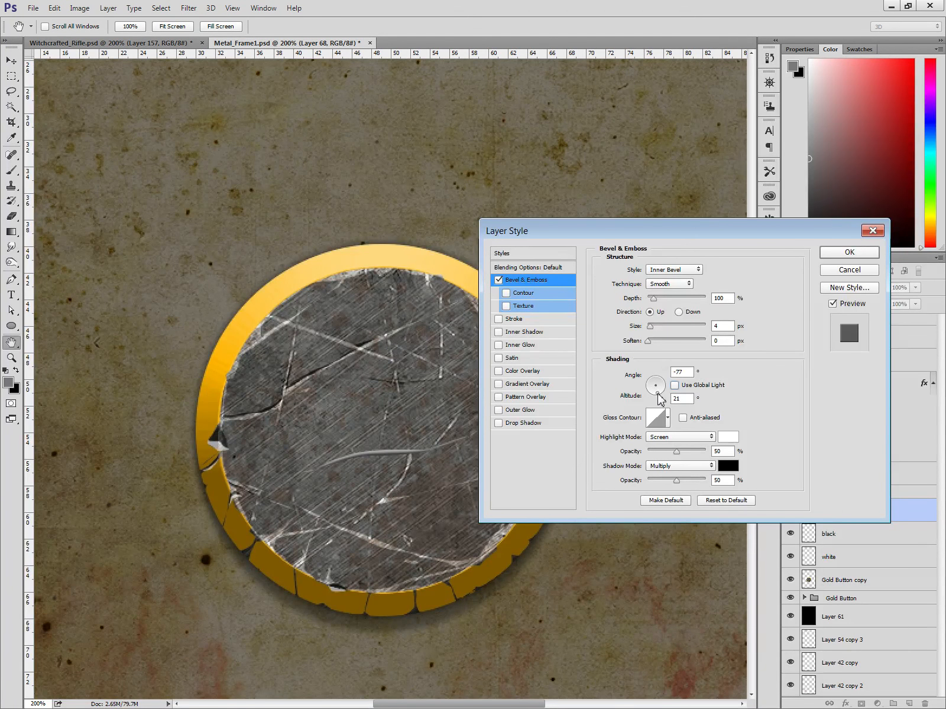
click(656, 395)
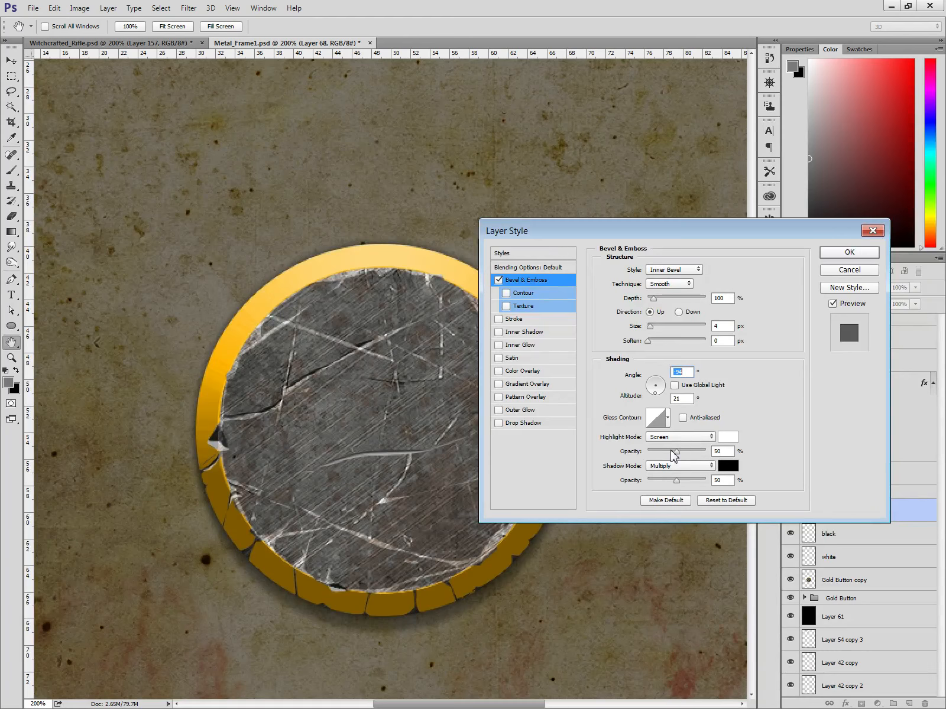
drag(677, 452, 699, 480)
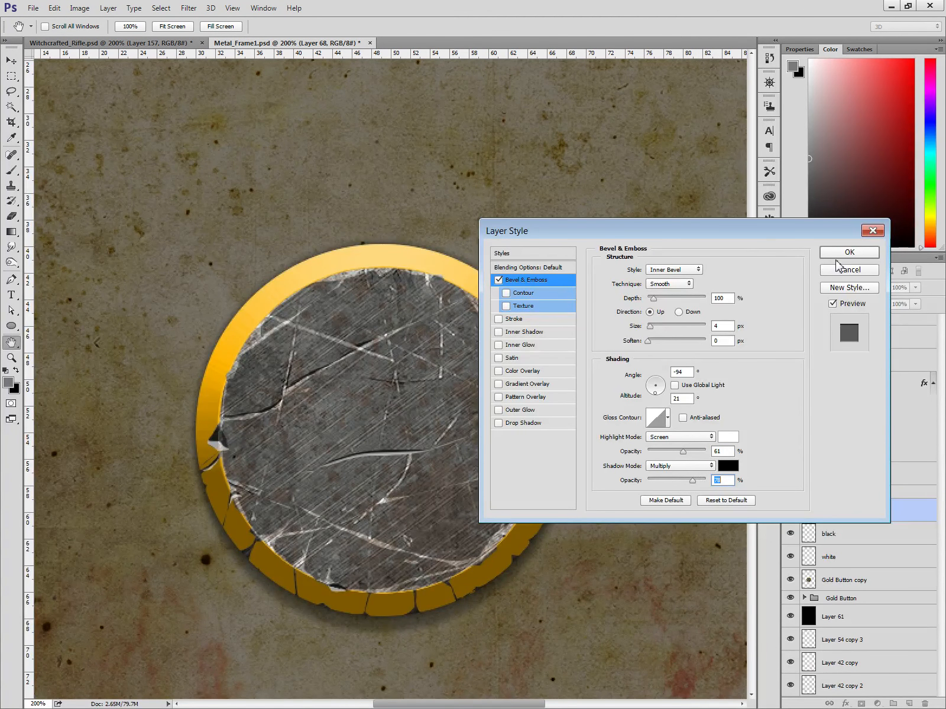
click(839, 257)
click(821, 288)
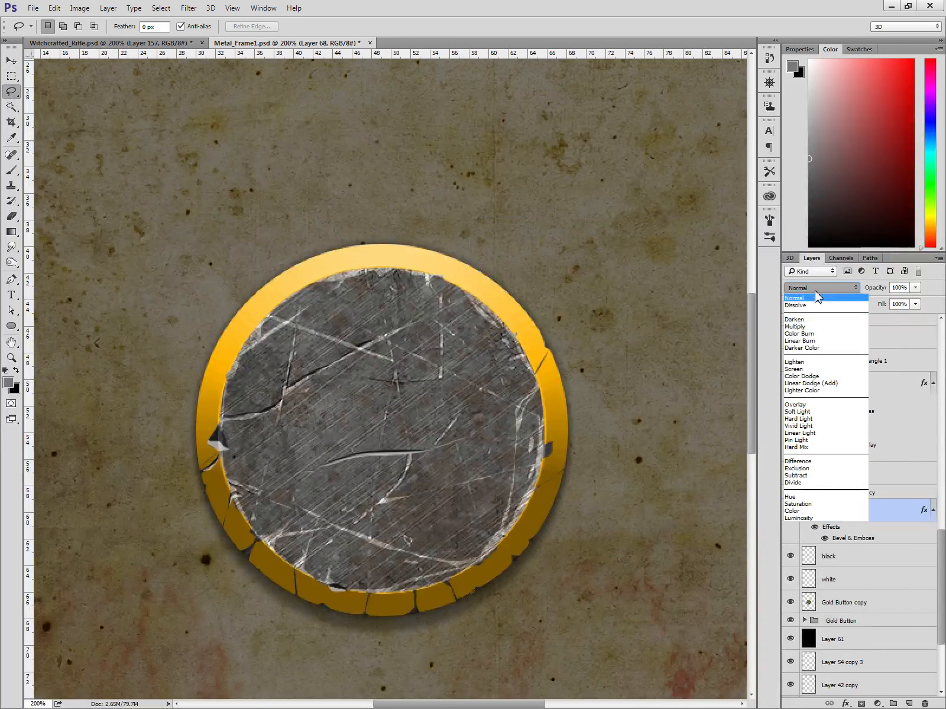
click(793, 405)
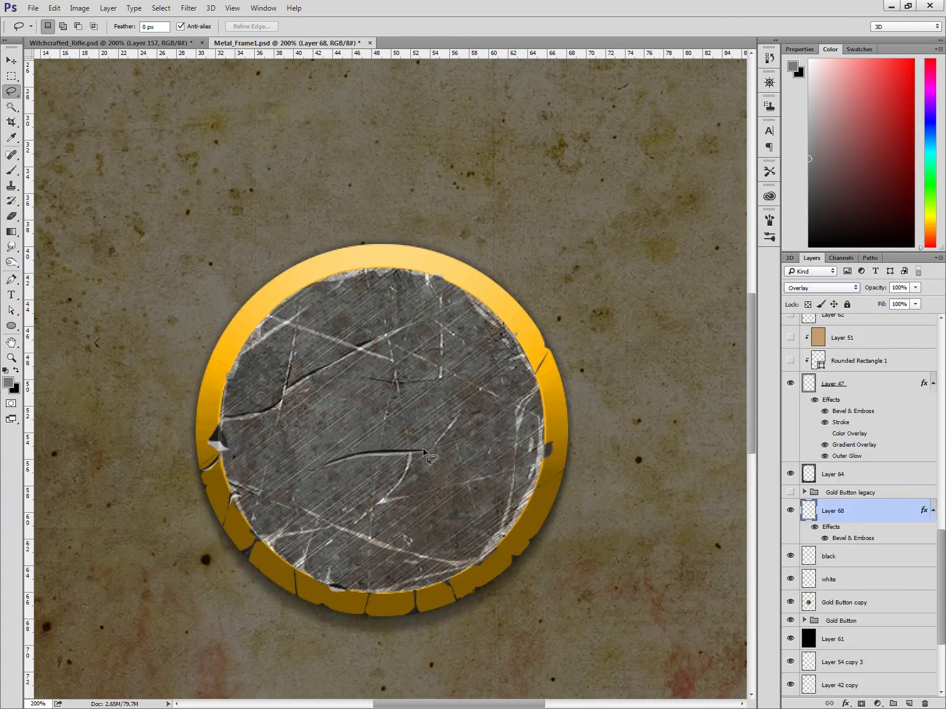
Replace a trial crack across the right rim with a lassoed grey fill at the inner edge of the rim chip just below.
drag(550, 420, 559, 420)
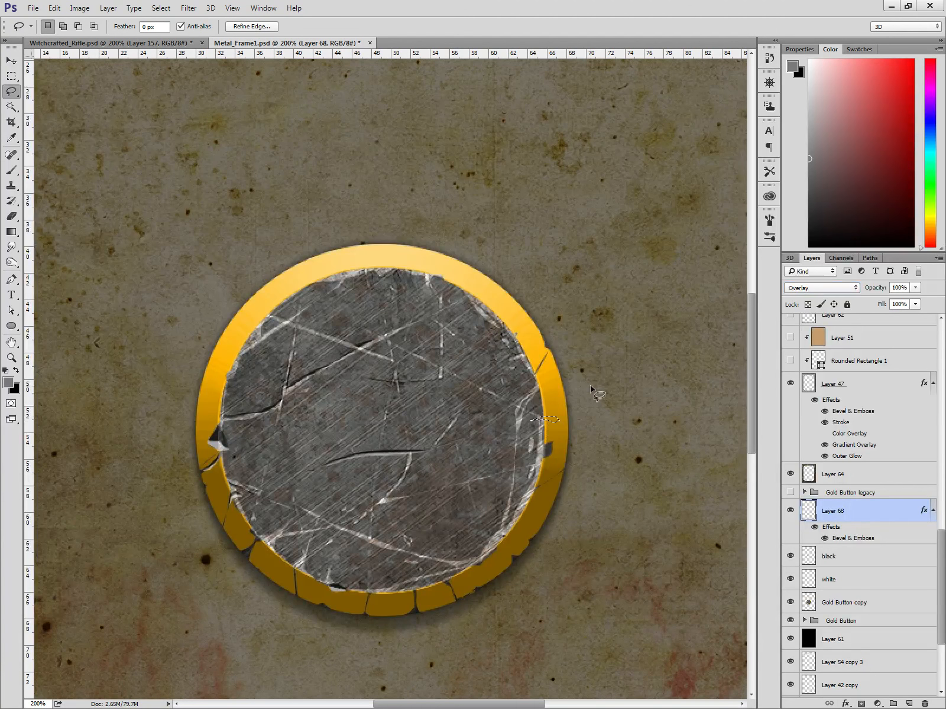
key(ctrl+d)
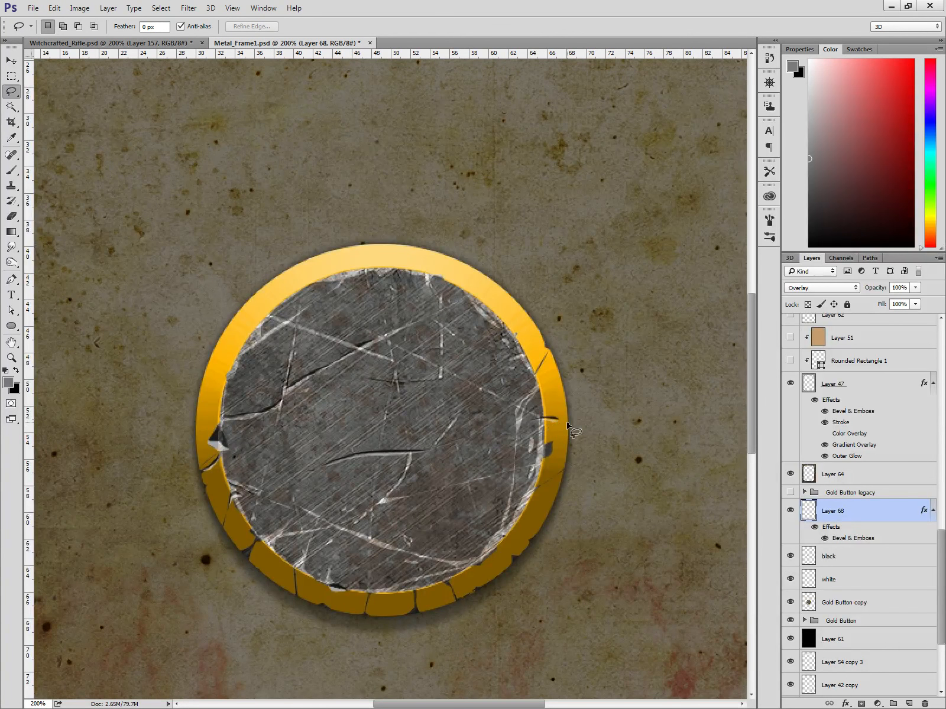
mouse_move(567, 424)
mouse_down()
mouse_move(531, 473)
mouse_move(542, 459)
mouse_up()
key(ctrl+d)
key(Delete)
key(ctrl+d)
Lasso the inner end of the crack below the right rim chip and fill it with grey.
mouse_move(535, 487)
mouse_down()
mouse_move(565, 468)
mouse_move(535, 488)
mouse_up()
key(alt+BackSpace)
key(ctrl+d)
mouse_move(500, 541)
mouse_down()
mouse_move(470, 565)
mouse_move(500, 541)
mouse_up()
key(alt+BackSpace)
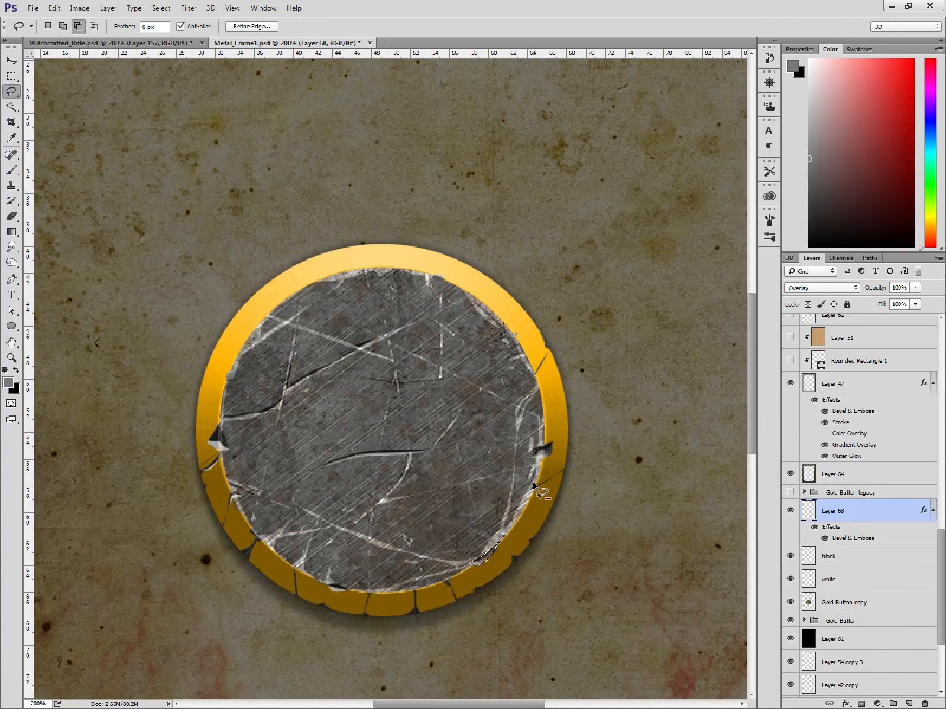
key(ctrl+d)
key(ctrl+alt+z)
key(ctrl+alt+z)
key(ctrl+alt+z)
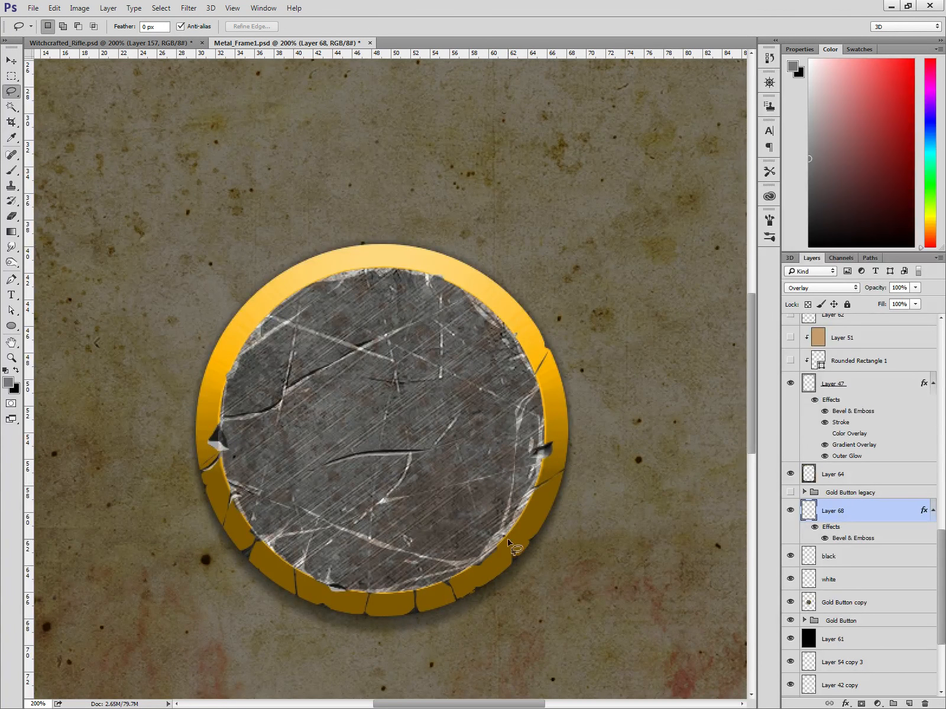
Lasso a thin sliver along the metal's lower right edge beside the gold rim and fill it with grey.
mouse_move(497, 547)
mouse_down()
mouse_move(475, 565)
mouse_move(498, 547)
mouse_up()
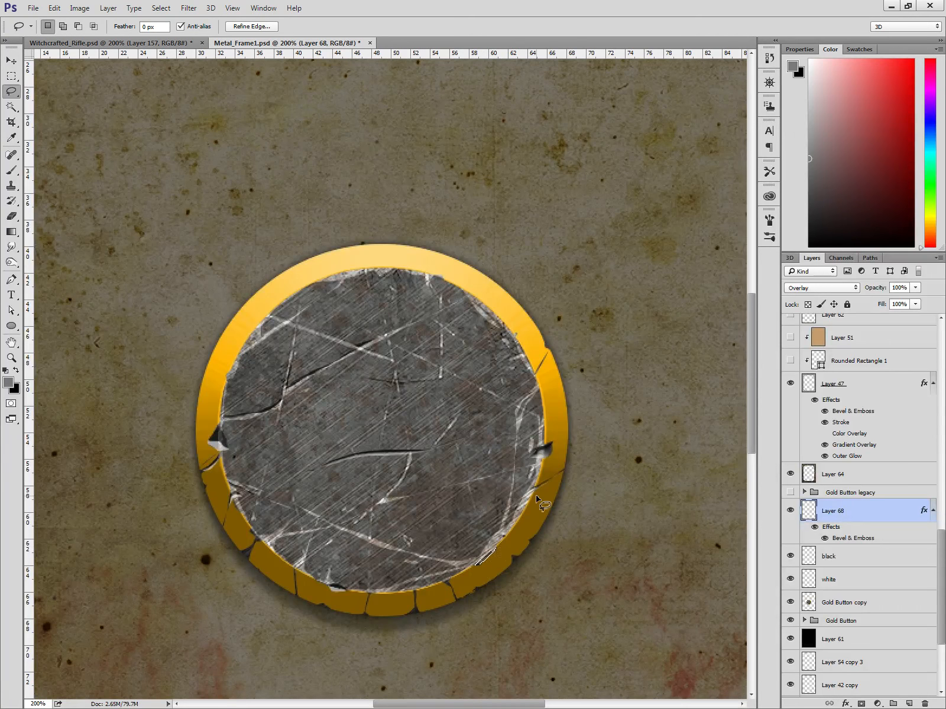
key(alt+BackSpace)
key(ctrl+d)
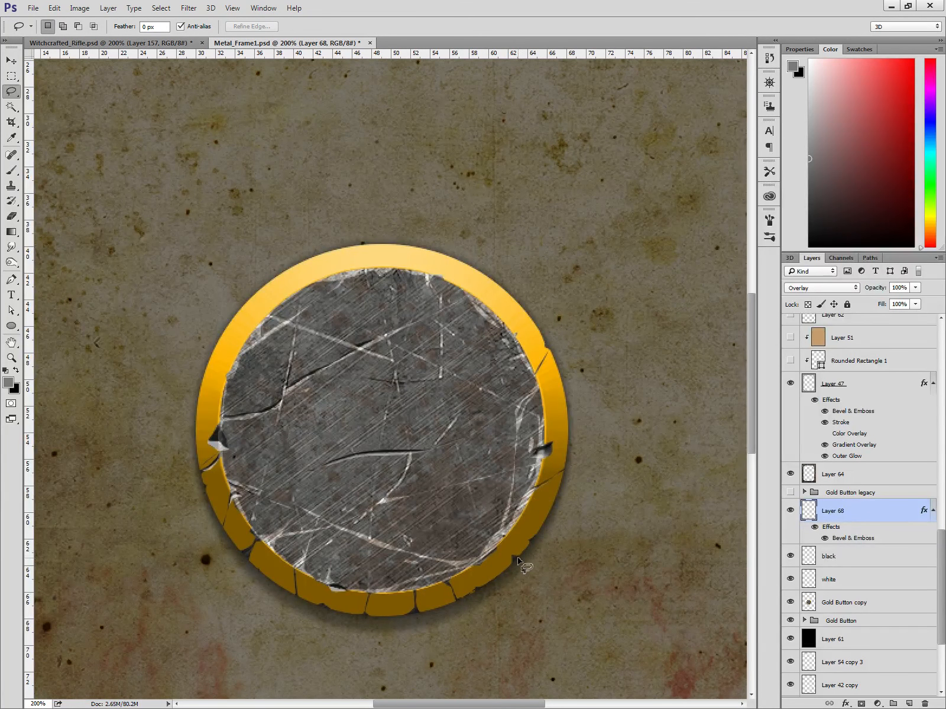
drag(512, 563, 517, 559)
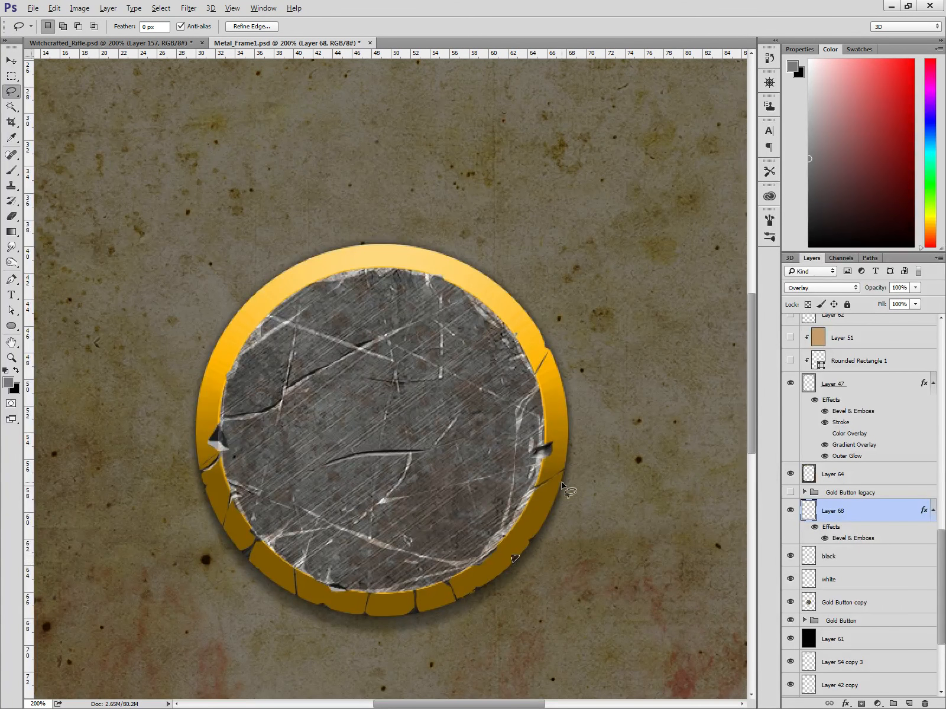
key(alt+BackSpace)
key(ctrl+d)
key(ctrl+alt+z)
key(ctrl+alt+z)
key(ctrl+alt+z)
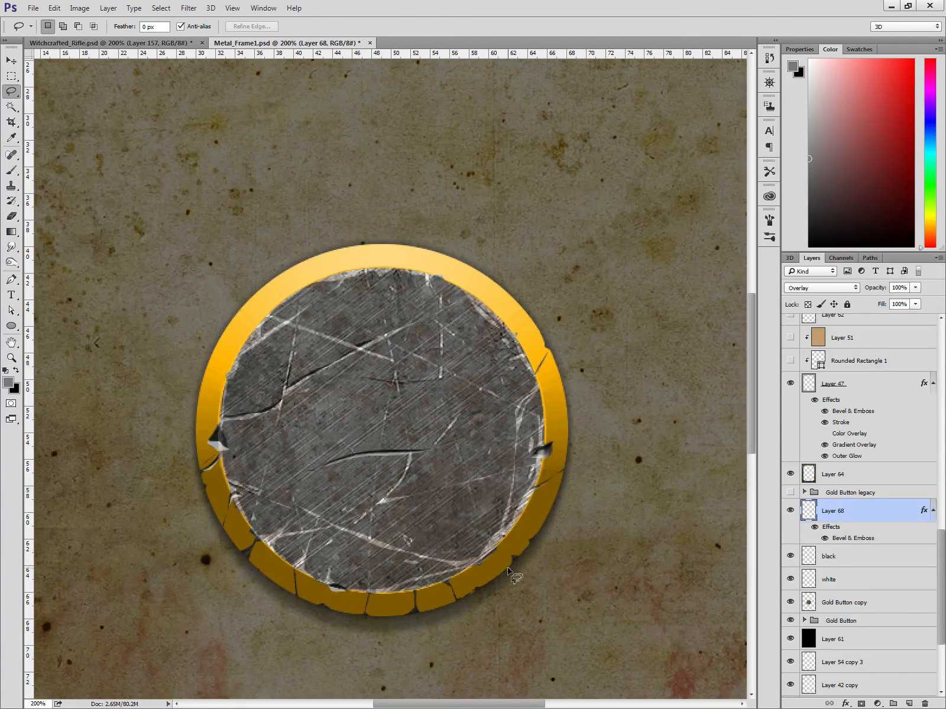
Fill lassoed grey slivers at the metal's bottom edge and at its lower left edge beside the rim.
mouse_move(412, 593)
mouse_down()
mouse_move(424, 610)
mouse_move(432, 589)
mouse_move(414, 591)
mouse_up()
key(ctrl+d)
drag(257, 538, 254, 532)
click(290, 505)
Fill a lassoed grey crack along the upper end of the long diagonal scratch and a tapered one running inward from the upper right rim crack.
mouse_move(366, 351)
mouse_down()
mouse_move(435, 313)
mouse_move(435, 303)
mouse_up()
mouse_move(532, 367)
mouse_down()
mouse_move(434, 390)
mouse_move(532, 367)
mouse_move(529, 379)
mouse_move(436, 402)
mouse_move(538, 381)
mouse_move(538, 353)
mouse_up()
key(ctrl+d)
key(ctrl+d)
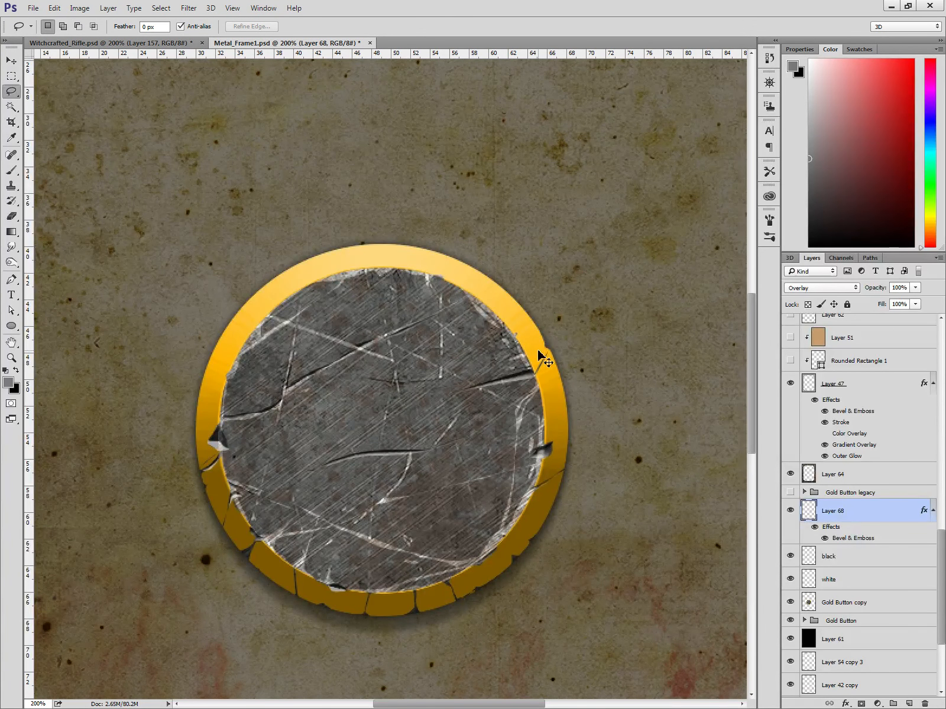
Lasso the curved grey scratch across the button's middle and remove it from the layer.
key(ctrl+minus)
key(ctrl+minus)
key(ctrl+plus)
key(ctrl+plus)
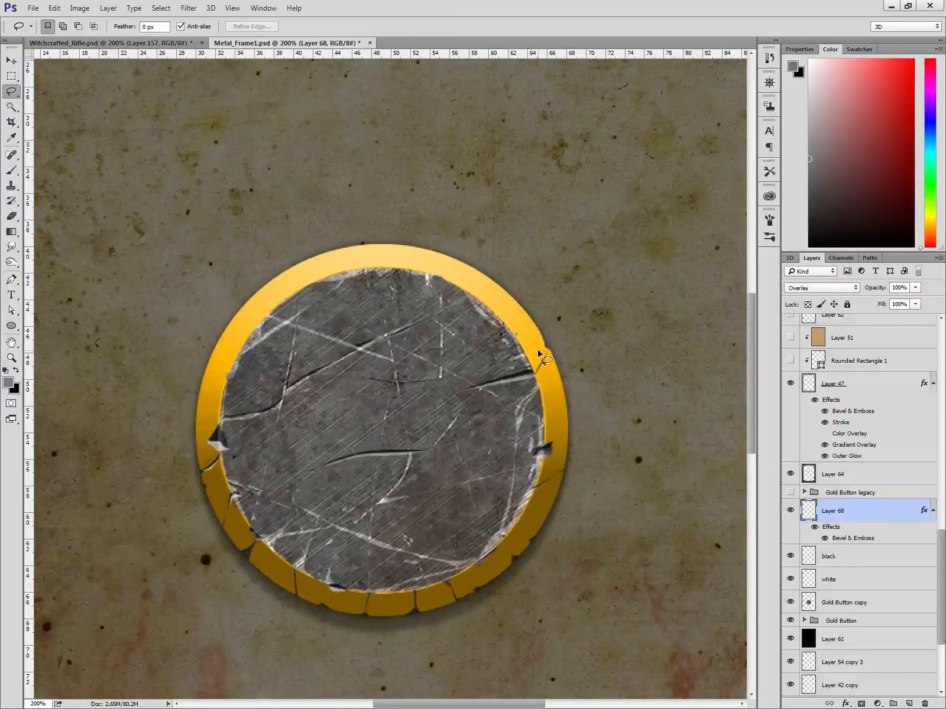
mouse_move(431, 453)
mouse_down()
mouse_move(339, 463)
mouse_move(431, 436)
mouse_up()
key(ctrl+x)
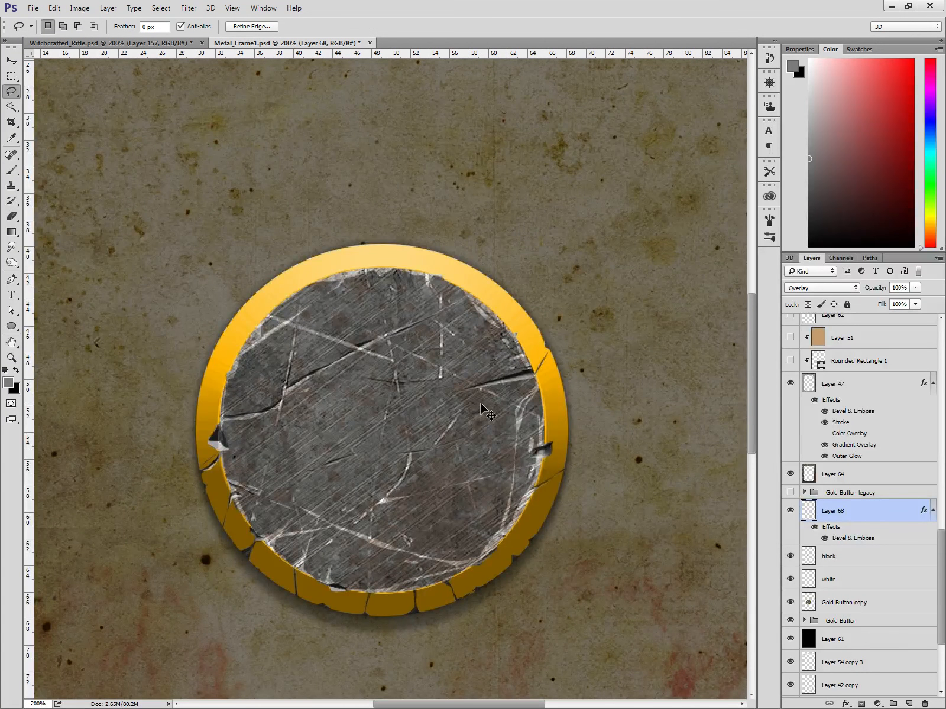
key(ctrl+d)
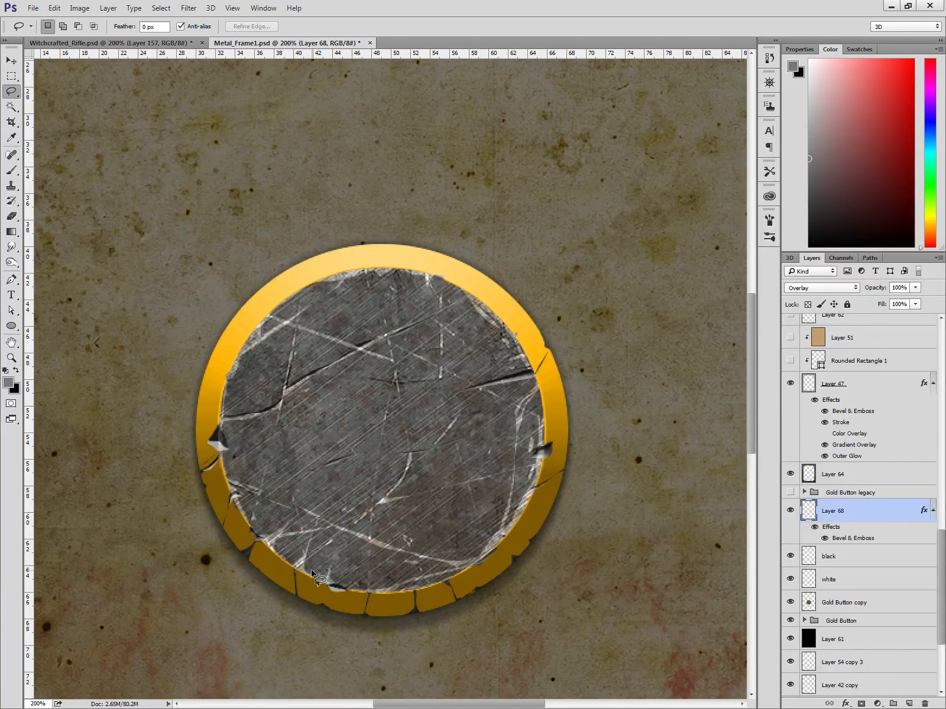
Lasso a crack running inward from the metal's lower left edge and a strip along its upper left edge, filling both with grey.
mouse_move(337, 538)
mouse_down()
mouse_move(308, 568)
mouse_move(314, 574)
mouse_move(327, 540)
mouse_up()
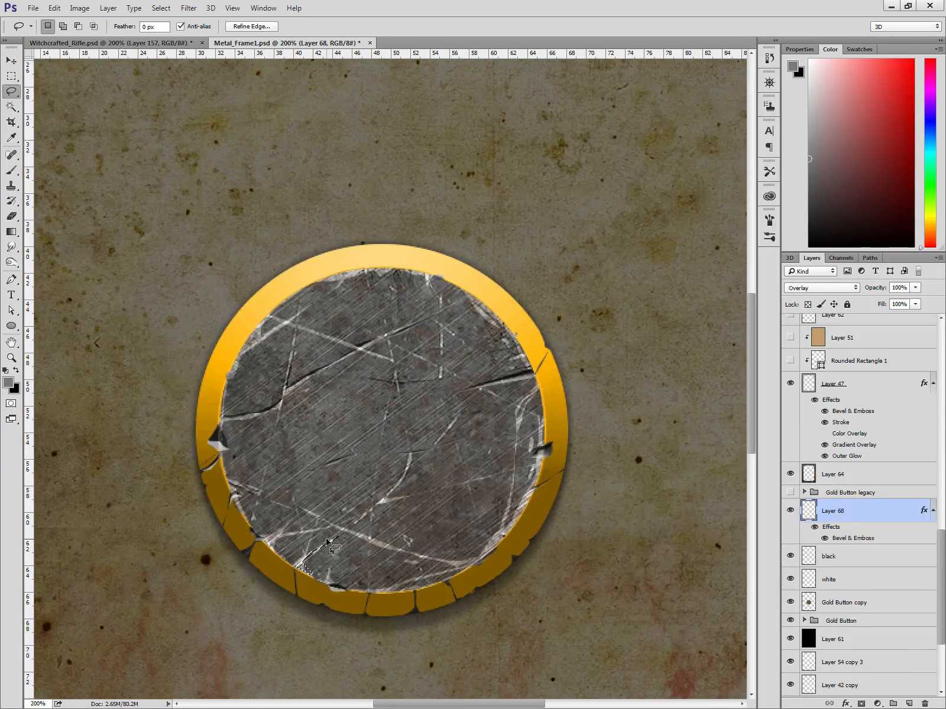
key(Delete)
key(ctrl+d)
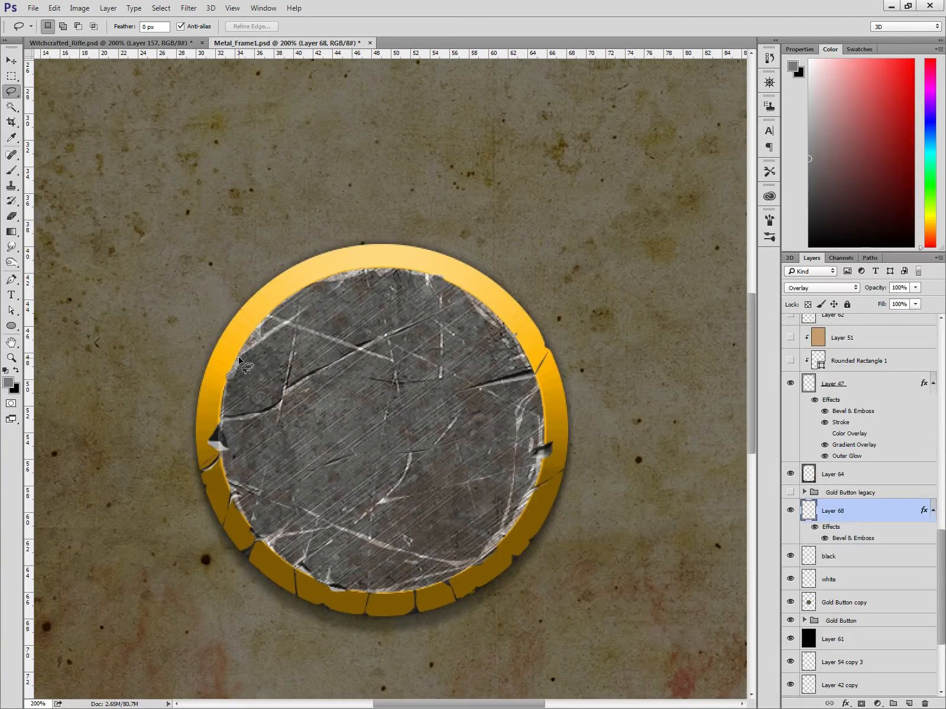
mouse_move(238, 359)
mouse_down()
mouse_move(308, 306)
mouse_move(268, 332)
mouse_move(269, 319)
mouse_move(238, 354)
mouse_move(269, 306)
mouse_up()
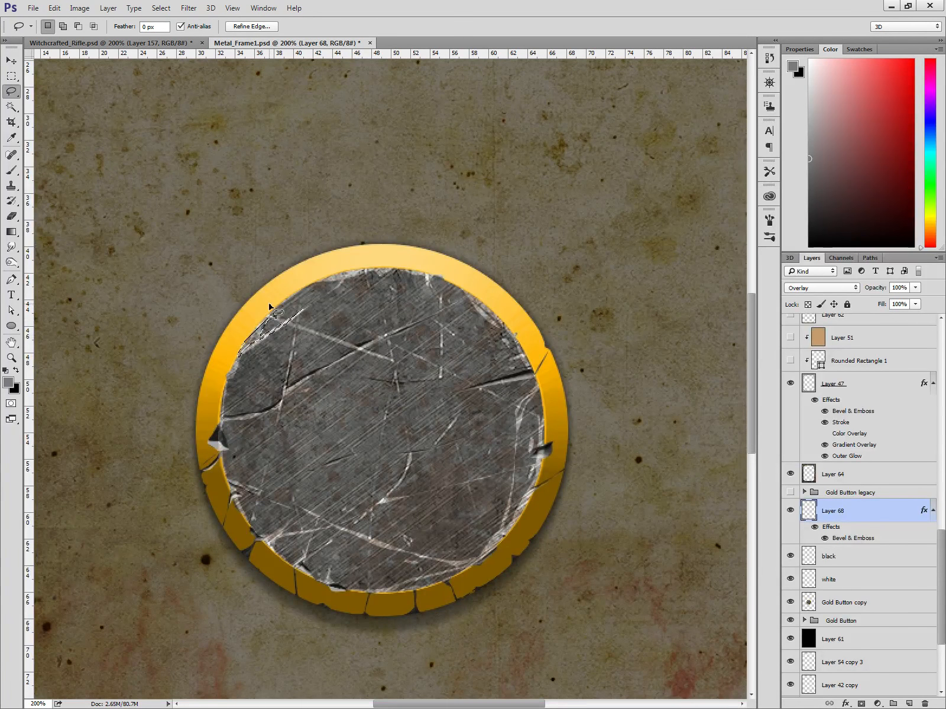
key(Delete)
key(ctrl+d)
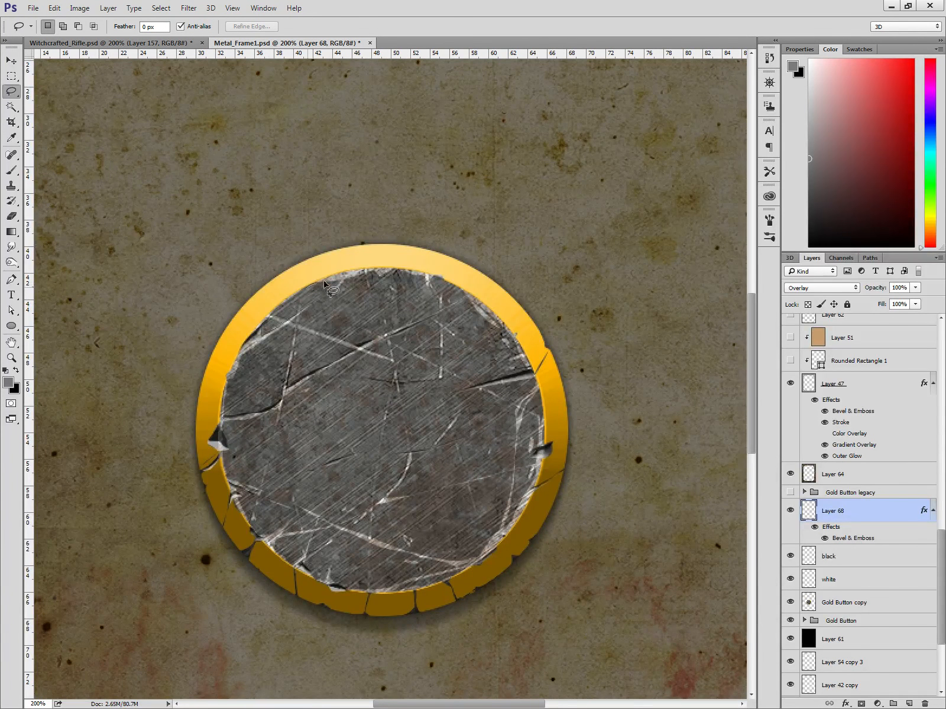
Fill lassoed grey slivers along the metal's top edge left of centre and along its upper right edge.
mouse_move(324, 285)
mouse_down()
mouse_move(393, 276)
mouse_move(312, 295)
mouse_move(322, 286)
mouse_up()
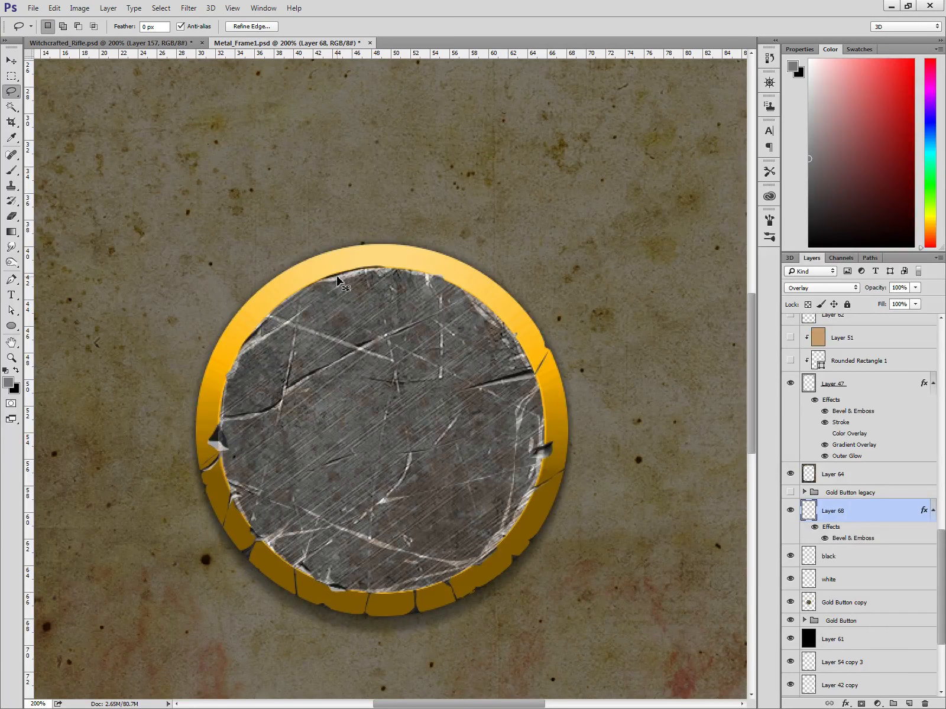
key(ctrl+d)
mouse_move(514, 340)
mouse_down()
mouse_move(481, 305)
mouse_move(523, 357)
mouse_move(507, 314)
mouse_up()
key(alt+BackSpace)
key(ctrl+d)
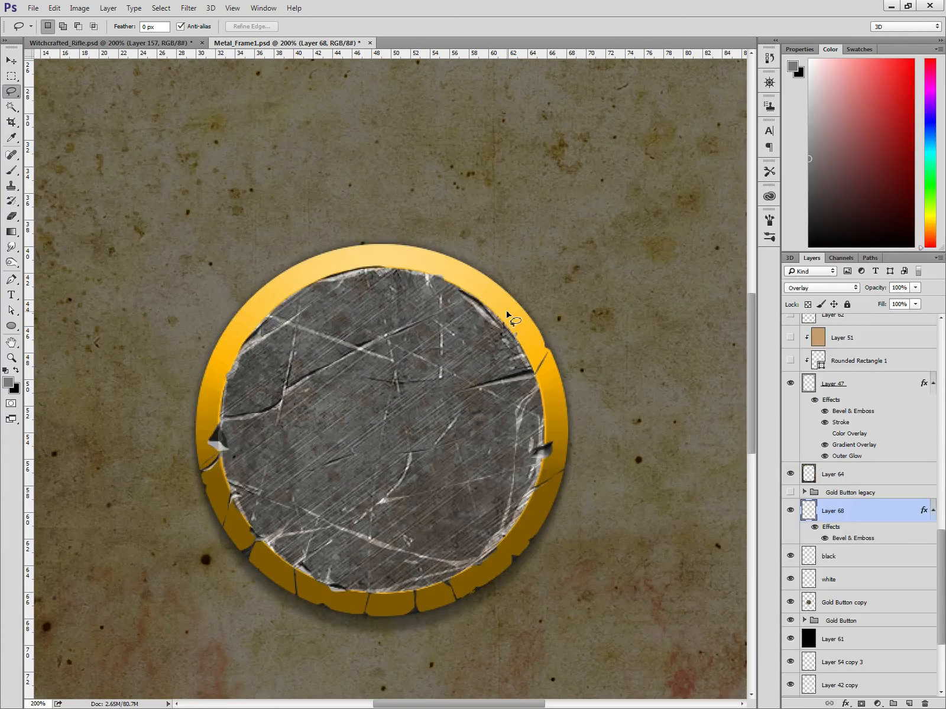
Extend the grey edge shading with two more lassoed slivers, one along the top edge and one along the upper left edge.
mouse_move(325, 280)
mouse_down()
mouse_move(249, 338)
mouse_move(306, 290)
mouse_move(357, 277)
mouse_up()
key(alt+BackSpace)
key(ctrl+d)
mouse_move(254, 331)
mouse_down()
mouse_move(328, 285)
mouse_move(286, 300)
mouse_move(251, 335)
mouse_up()
key(alt+BackSpace)
key(ctrl+d)
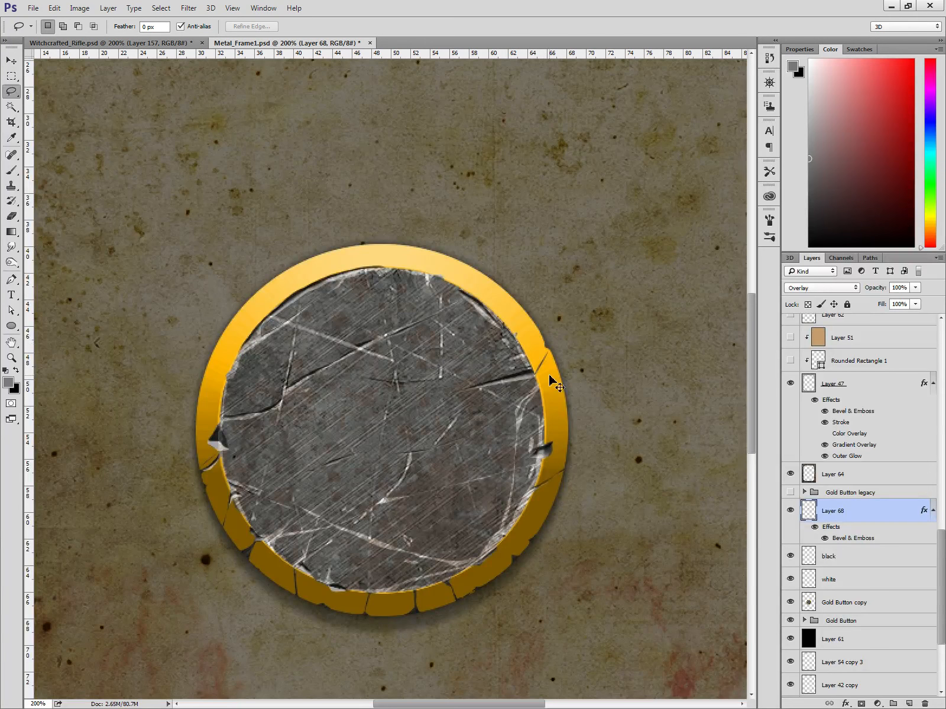
On the Gold Button copy layer, lightly erase along the rim's right side with a 100 px eraser at 20% opacity.
key(ctrl+minus)
key(ctrl+minus)
key(ctrl+plus)
key(ctrl+plus)
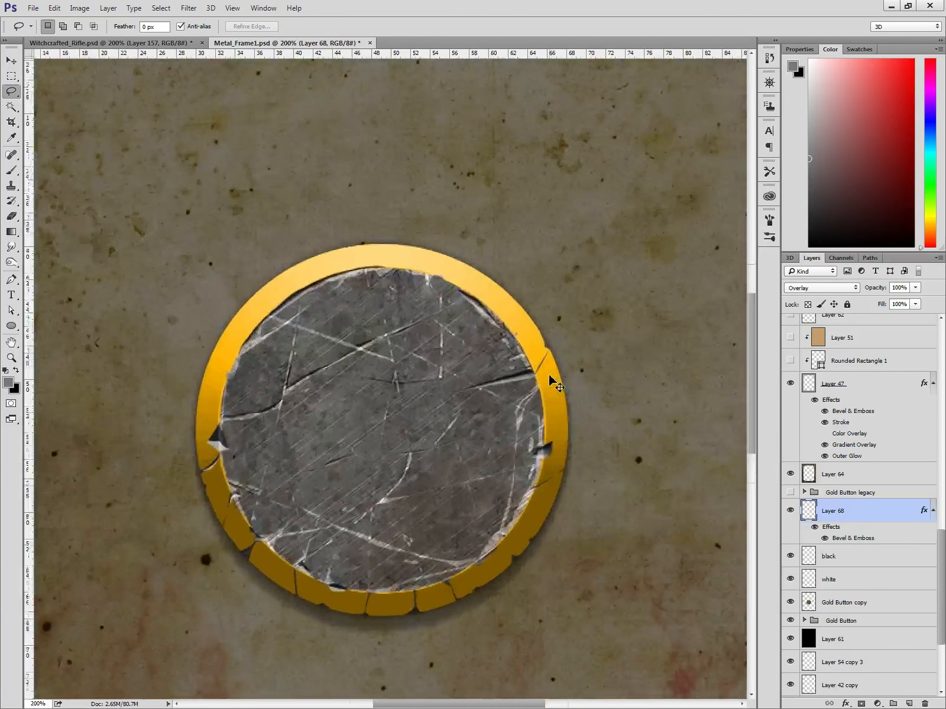
key(ctrl+minus)
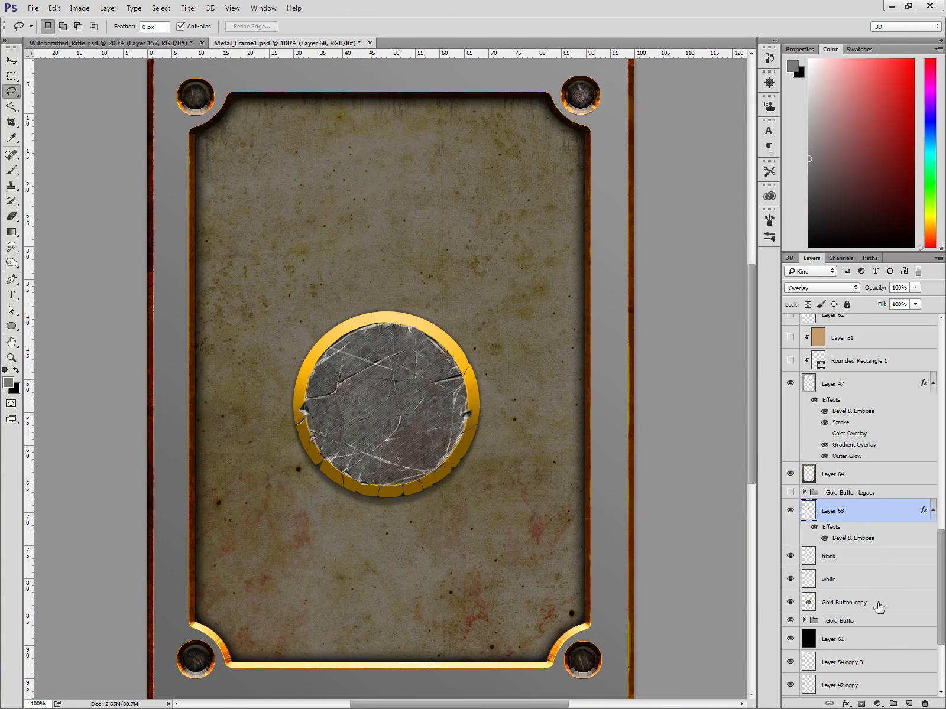
click(879, 607)
key(e)
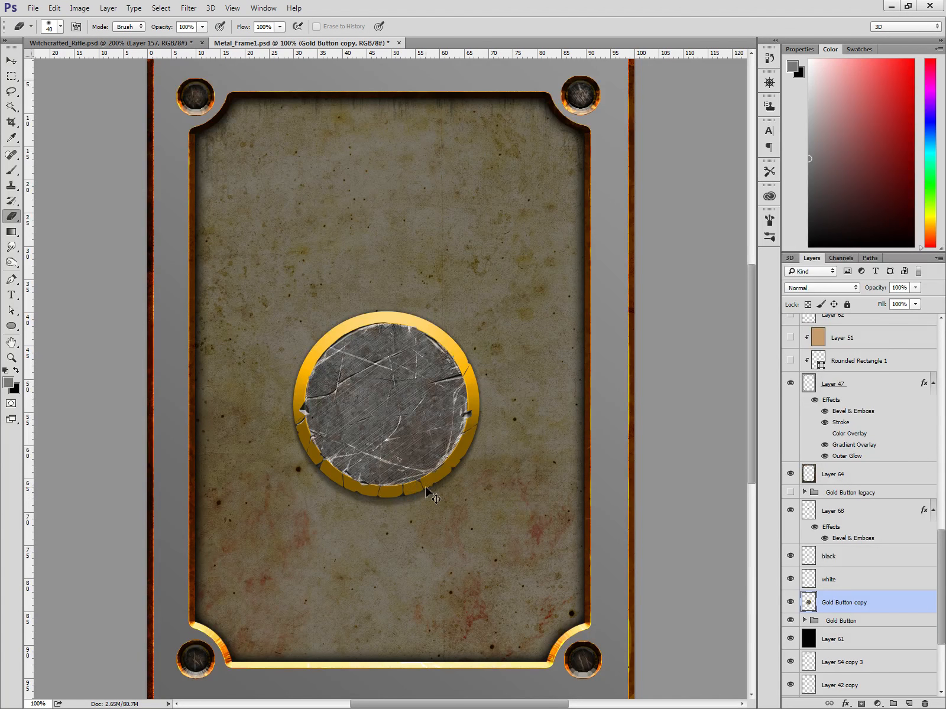
key(bracketright)
key(bracketright)
key(bracketright)
key(2)
drag(458, 417, 462, 401)
Lasso jagged zigzag areas across the gold rim's bottom and lower left, and lightly erase inside them at 20% opacity.
key(l)
mouse_move(423, 477)
mouse_down()
mouse_move(417, 497)
mouse_move(386, 502)
mouse_move(404, 454)
mouse_move(421, 479)
mouse_up()
key(e)
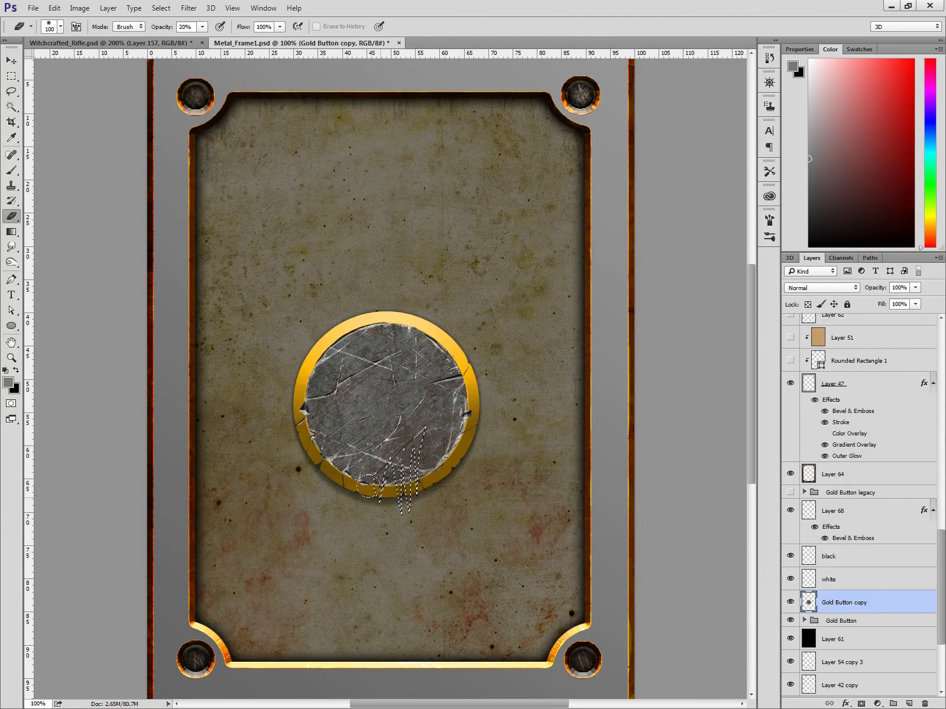
key(l)
mouse_move(360, 471)
mouse_down()
mouse_move(345, 455)
mouse_move(316, 473)
mouse_move(301, 468)
mouse_move(351, 419)
mouse_move(361, 403)
mouse_up()
key(e)
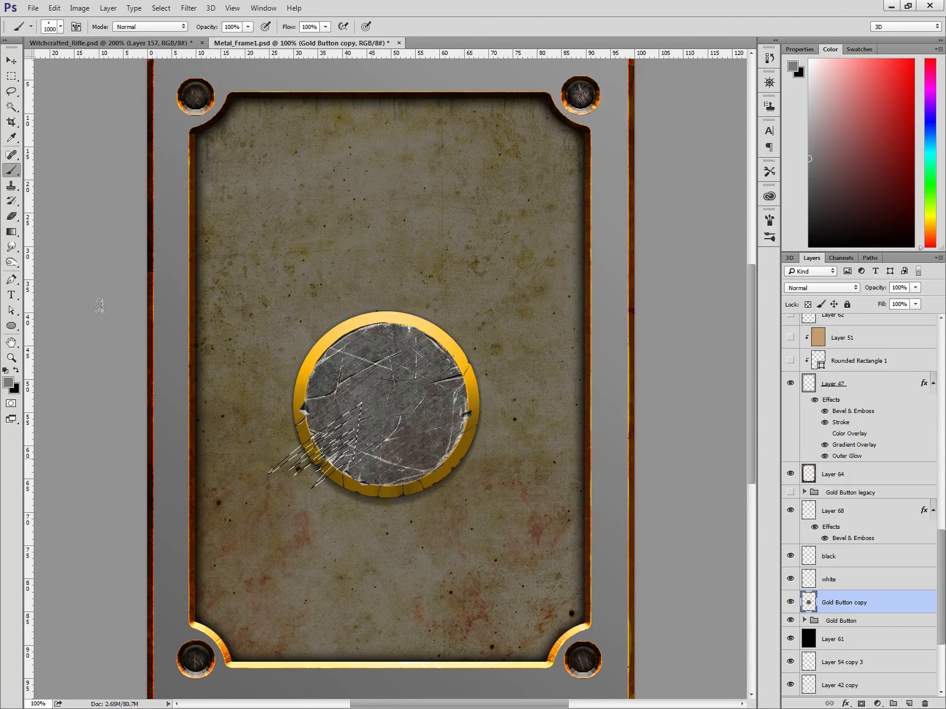
drag(319, 467, 323, 435)
key(ctrl+d)
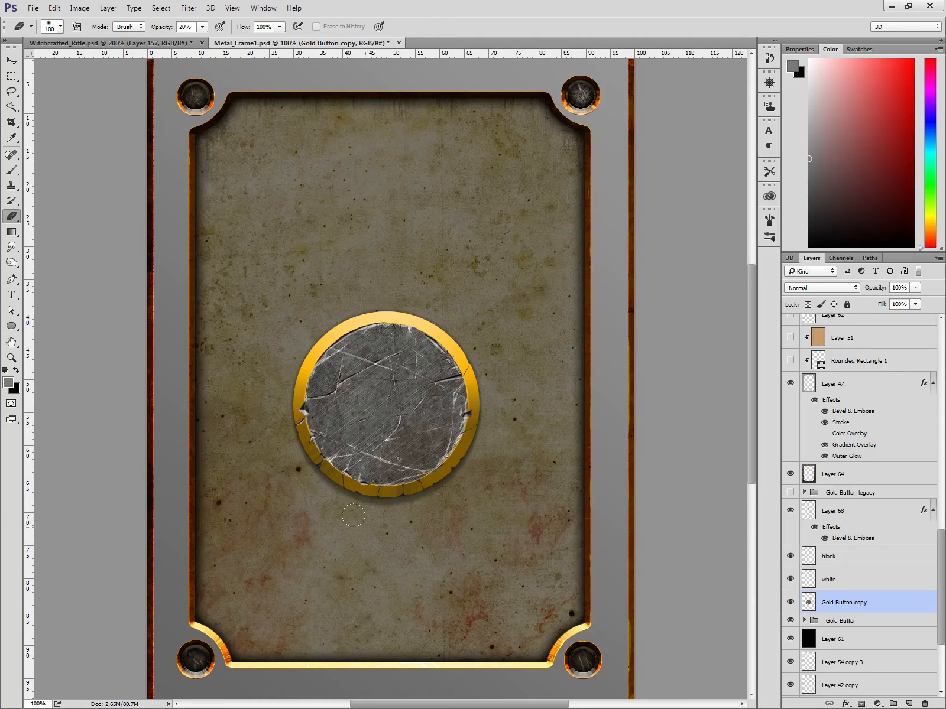
key(ctrl+z)
key(ctrl+z)
Lasso several thin jagged slivers across the top of the gold rim and lightly erase inside them at 20% opacity.
key(l)
mouse_move(333, 362)
mouse_down()
mouse_move(311, 324)
mouse_move(340, 352)
mouse_move(337, 336)
mouse_move(358, 310)
mouse_move(346, 338)
mouse_move(376, 334)
mouse_up()
mouse_move(393, 329)
shift+mouse_down()
mouse_move(417, 325)
mouse_move(397, 331)
shift+mouse_up()
mouse_move(410, 336)
shift+mouse_down()
mouse_move(437, 318)
mouse_move(406, 340)
mouse_move(413, 308)
mouse_move(449, 348)
shift+mouse_up()
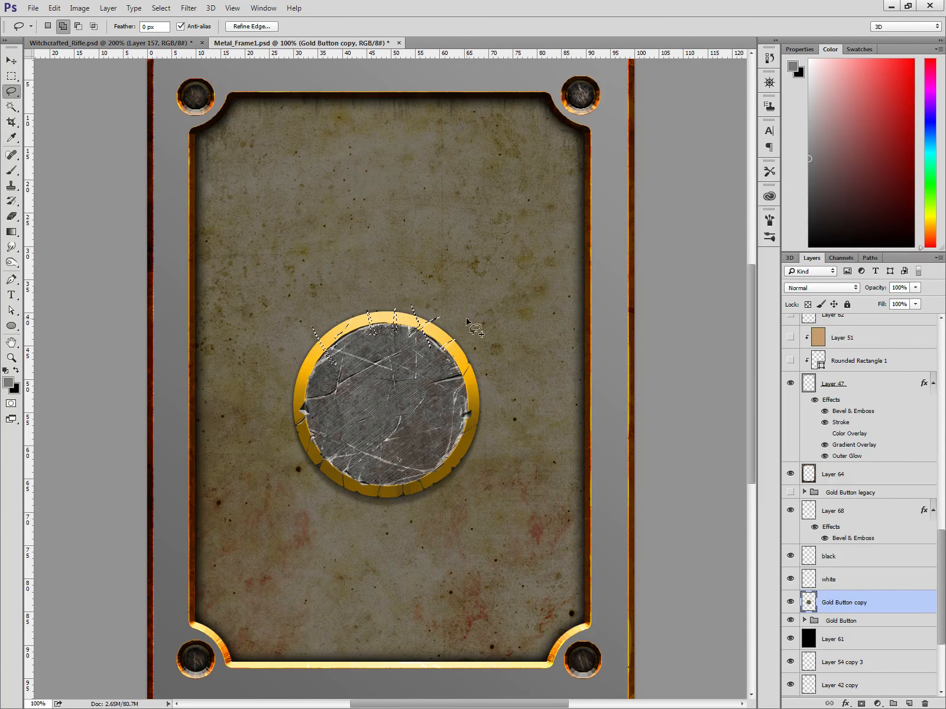
key(b)
key(e)
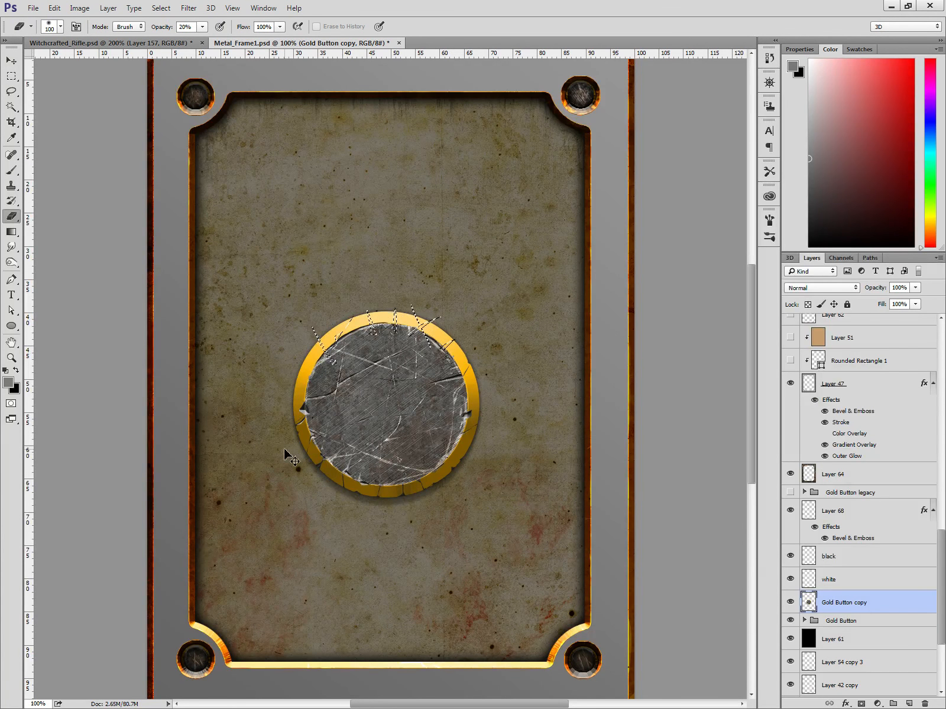
key(ctrl+d)
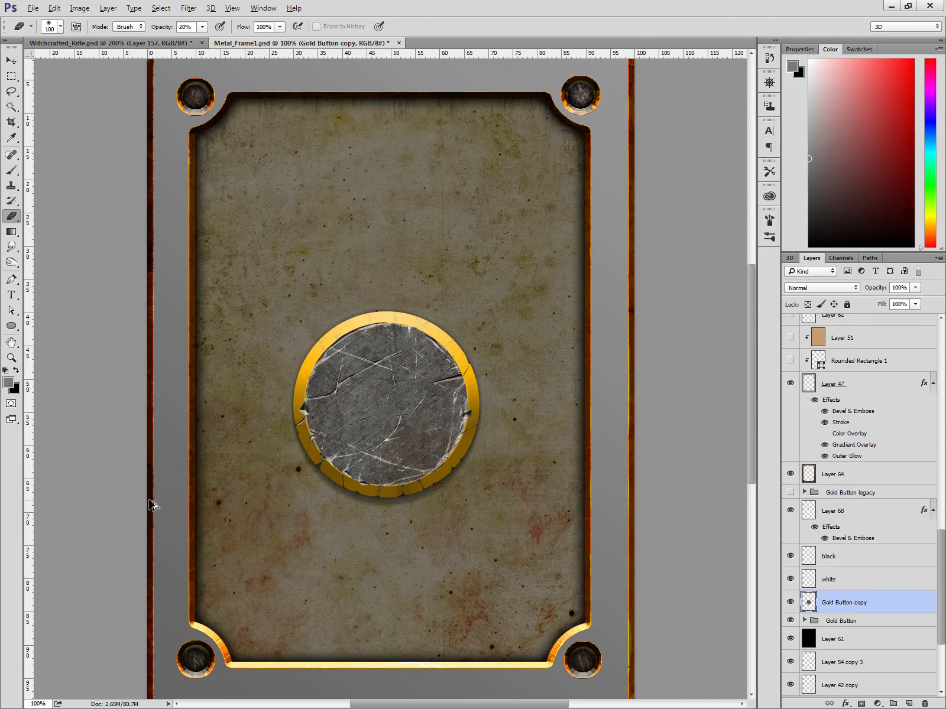
key(ctrl+alt+z)
key(ctrl+alt+z)
key(ctrl+d)
key(l)
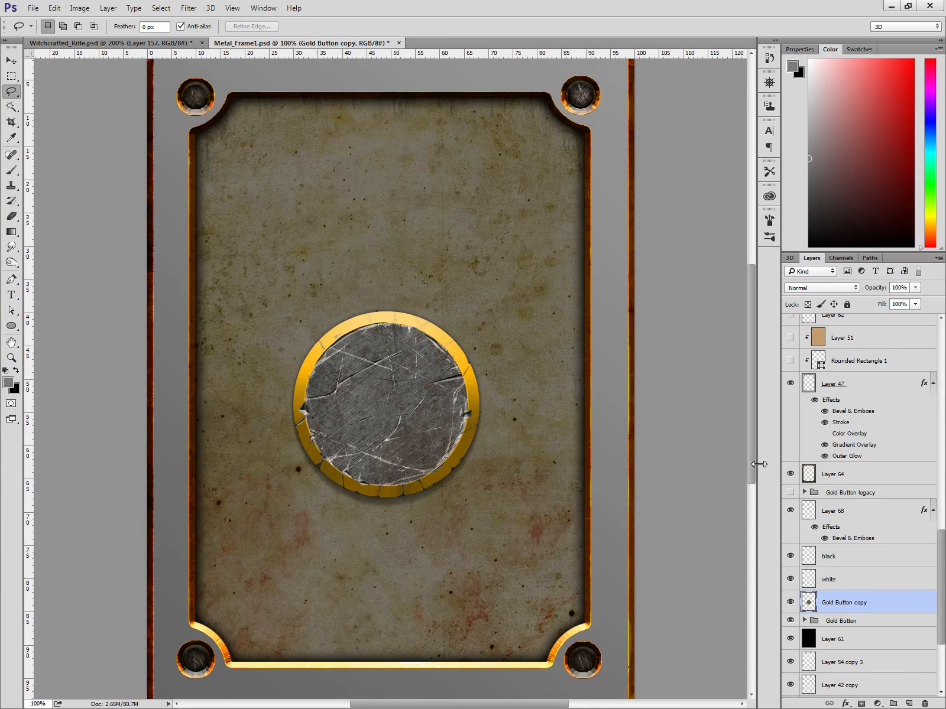
key(ctrl+minus)
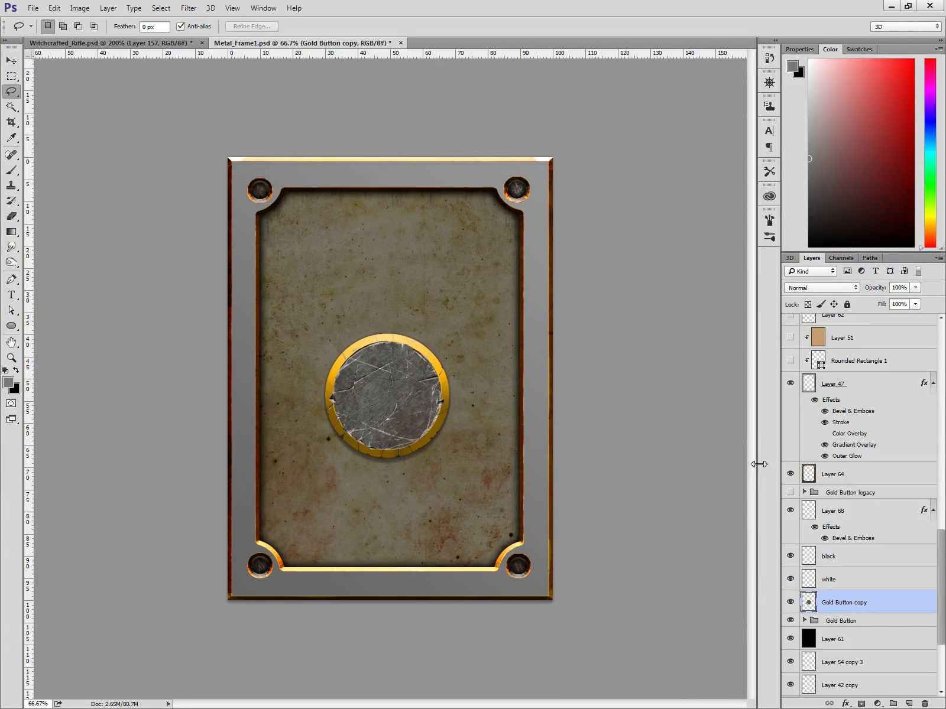
key(ctrl+plus)
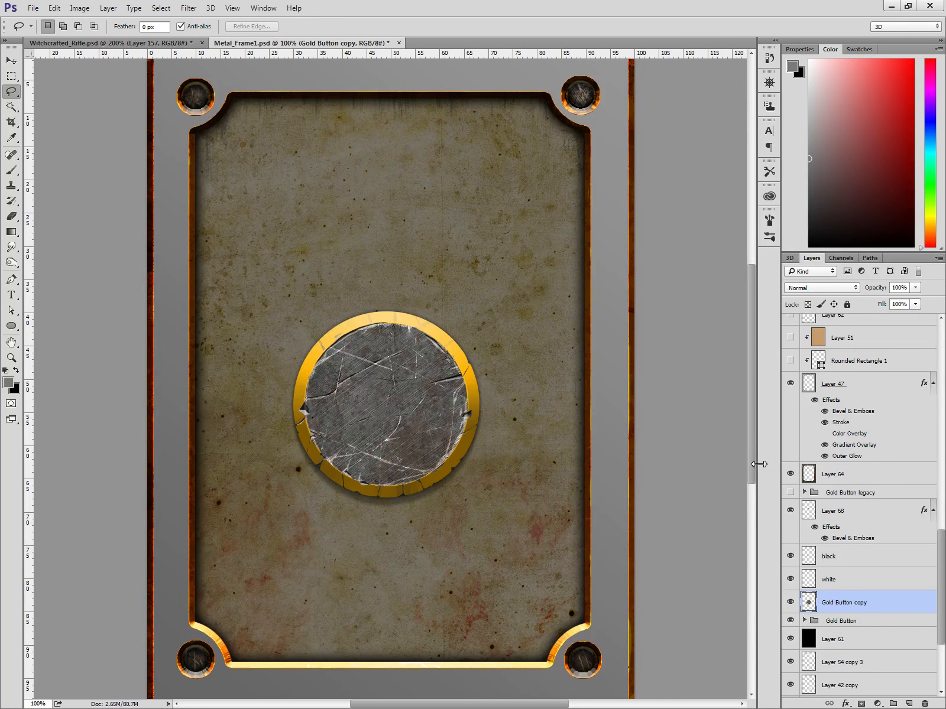
On Layer 68, fill lassoed grey slivers at the metal's lower left edge and along its bottom edge.
click(851, 564)
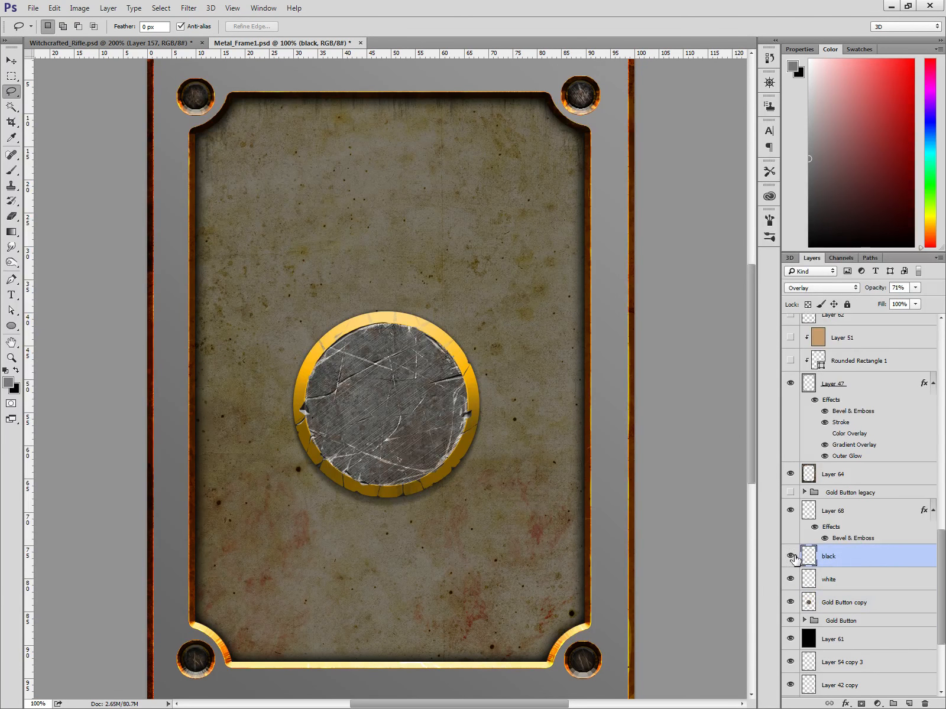
click(859, 513)
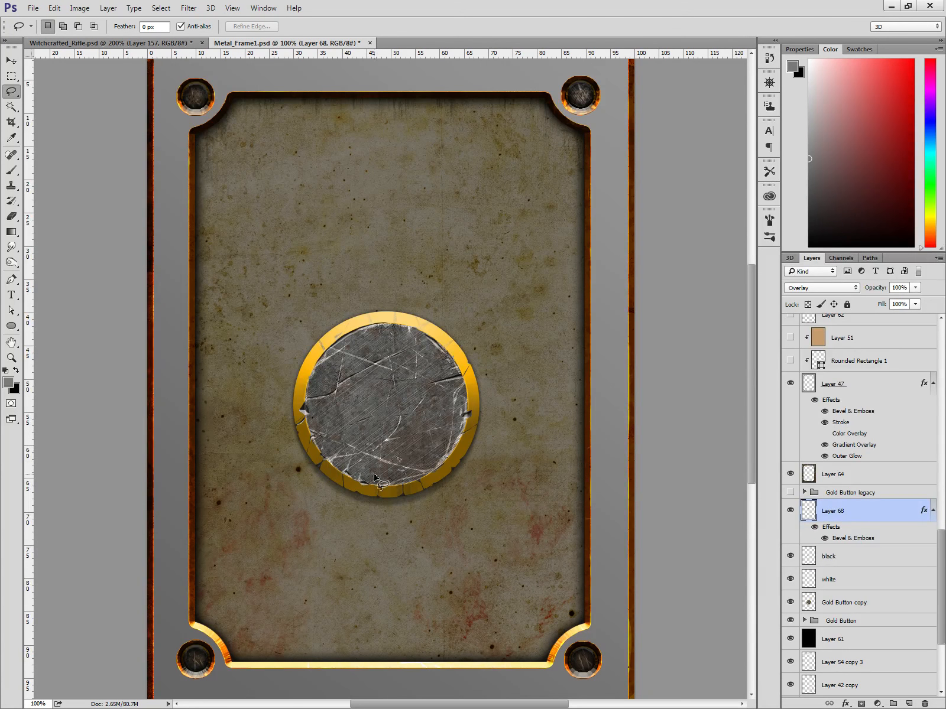
mouse_move(344, 476)
mouse_down()
mouse_move(349, 489)
mouse_move(343, 473)
mouse_up()
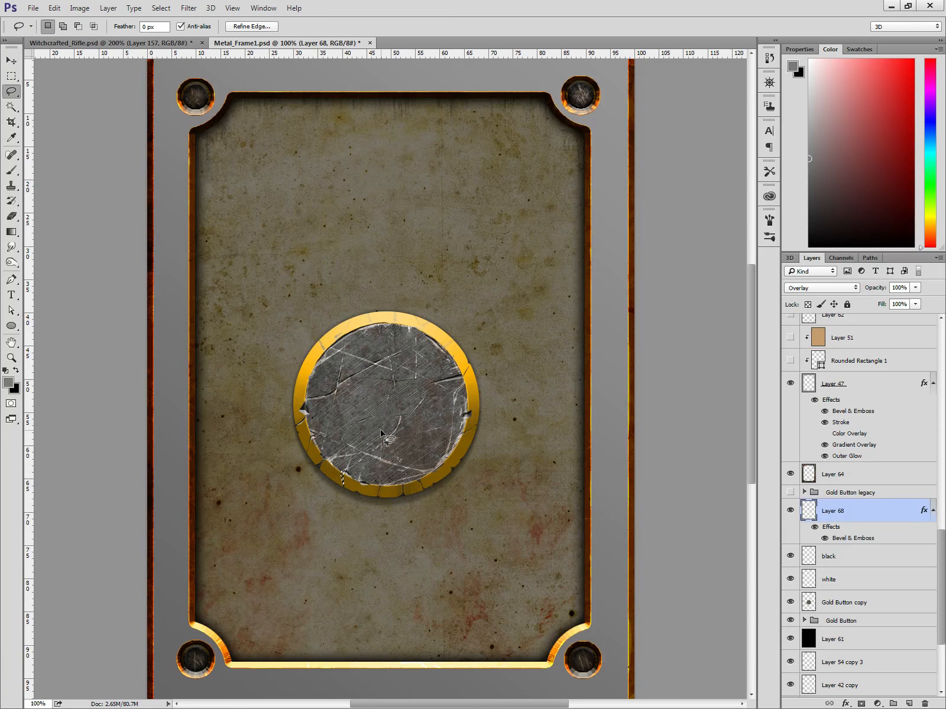
key(ctrl+d)
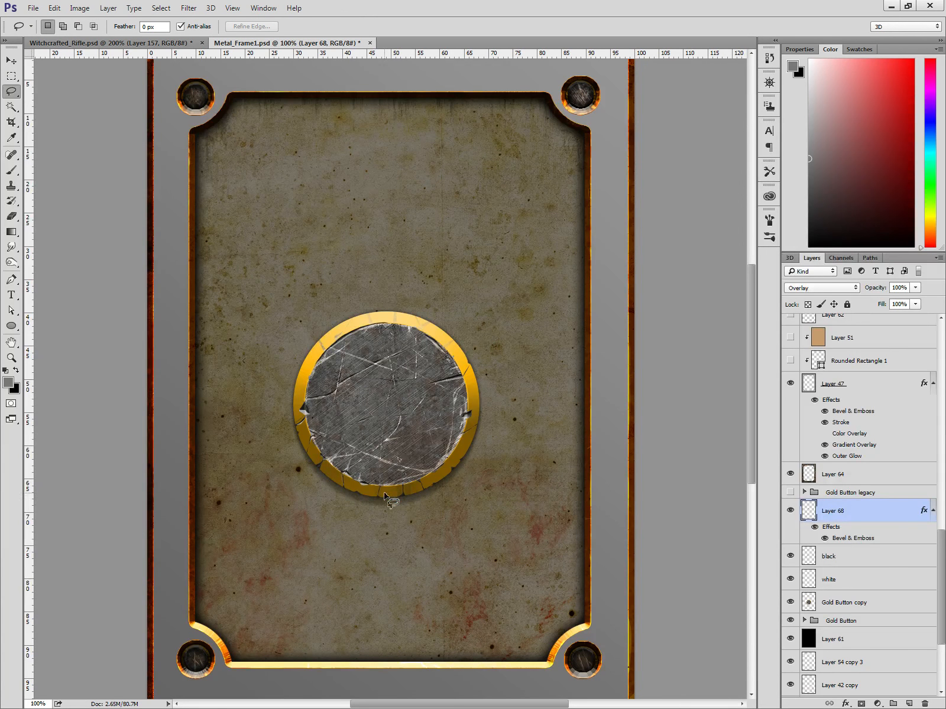
mouse_move(379, 485)
mouse_down()
mouse_move(400, 447)
mouse_move(403, 493)
mouse_up()
key(ctrl+d)
key(ctrl+d)
Lasso further thin scratches across the metal's lower left and lower middle areas and fill them with grey.
drag(359, 456, 332, 459)
key(ctrl+d)
mouse_move(375, 444)
mouse_down()
mouse_move(417, 433)
mouse_move(379, 449)
mouse_up()
click(378, 445)
mouse_move(316, 438)
mouse_down()
mouse_move(353, 417)
mouse_move(313, 437)
mouse_up()
click(373, 412)
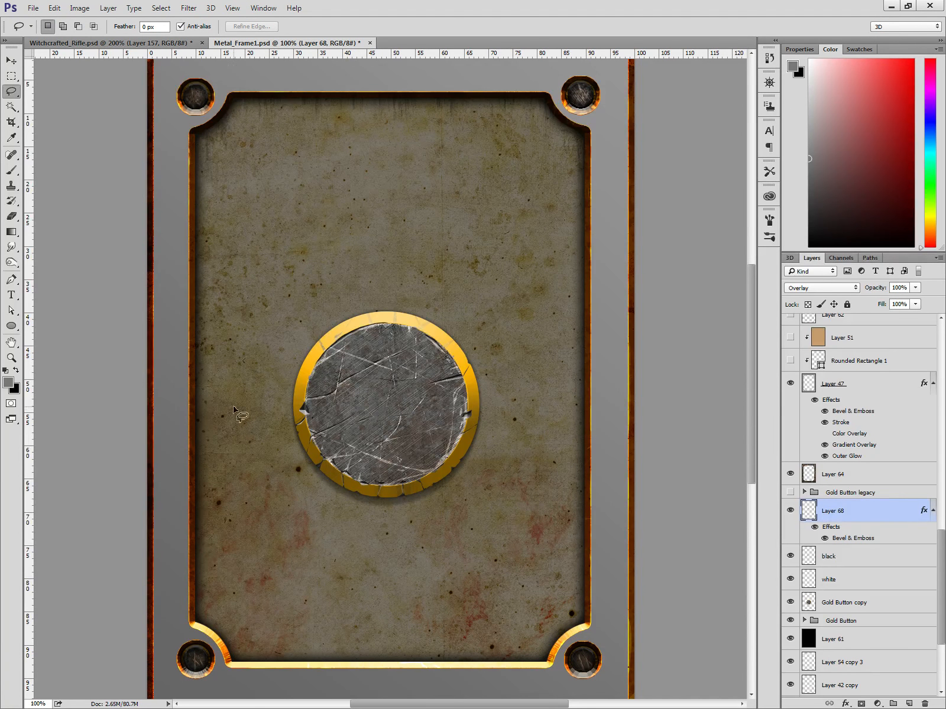